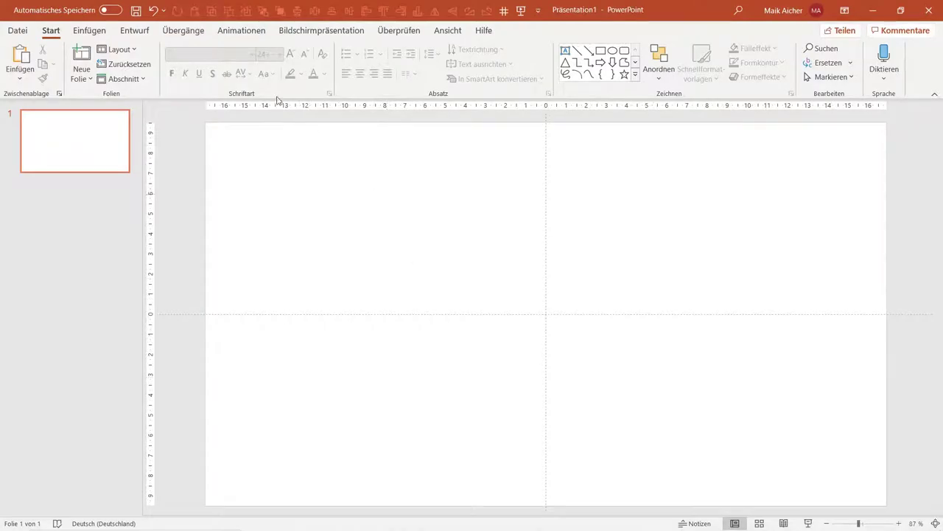
Step: Draw a blue rectangle near the slide centre and shift it down-right, ready for animation
left_click(241, 30)
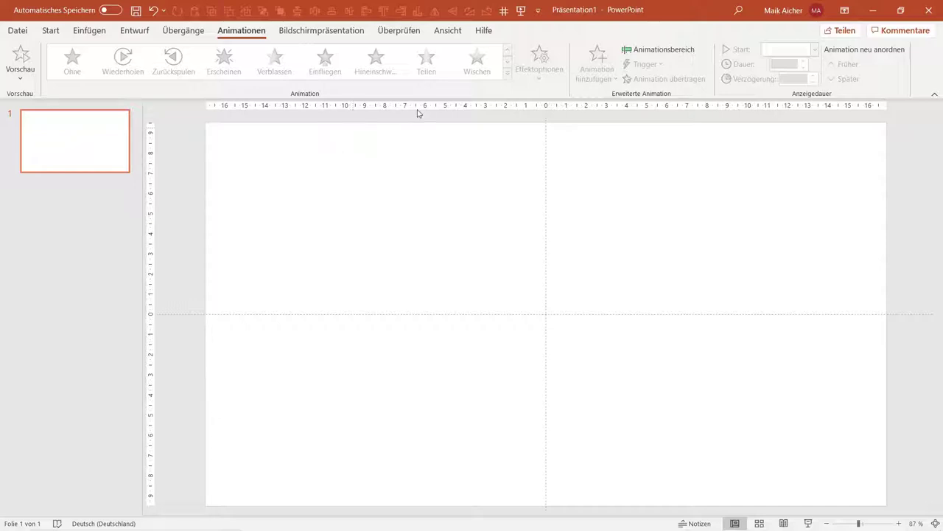
left_click(50, 30)
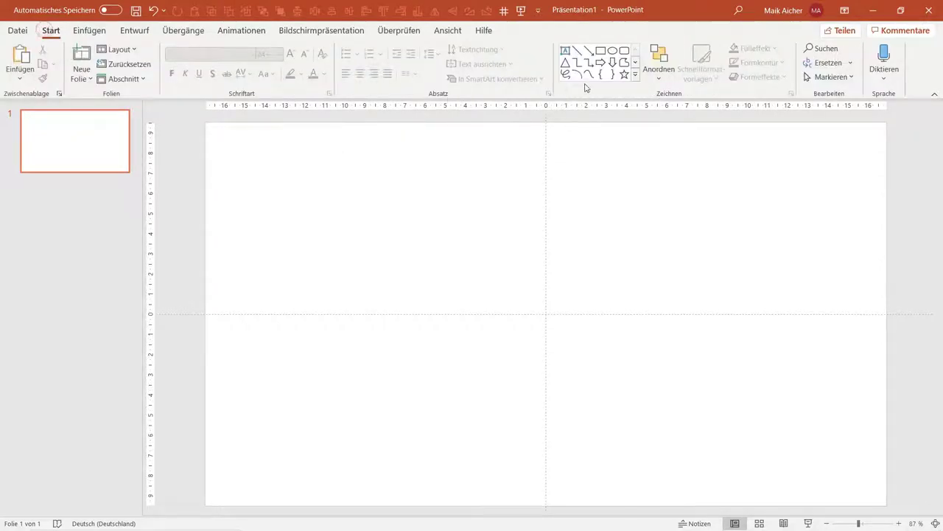
left_click(601, 51)
mouse_move(342, 172)
left_mouse_down()
mouse_move(478, 278)
mouse_move(469, 276)
left_mouse_up()
left_click_drag(430, 235, 484, 309)
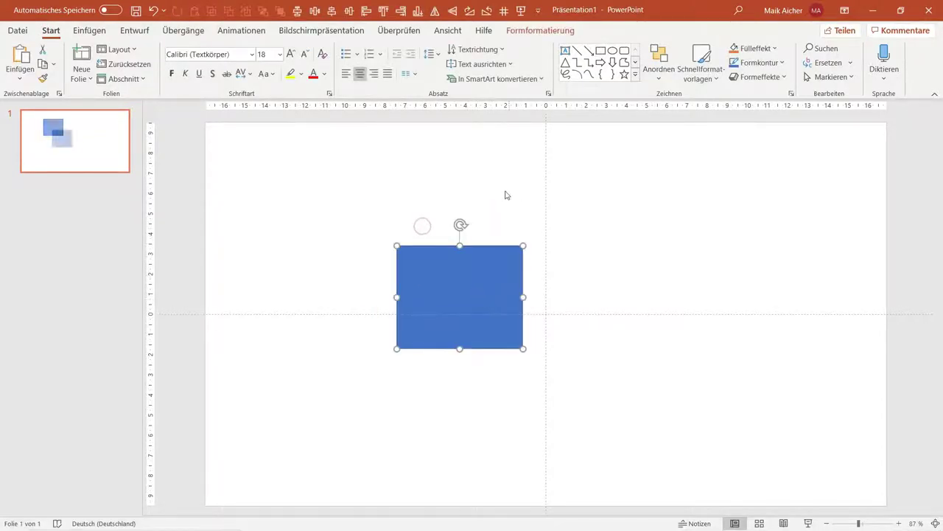
left_click(243, 31)
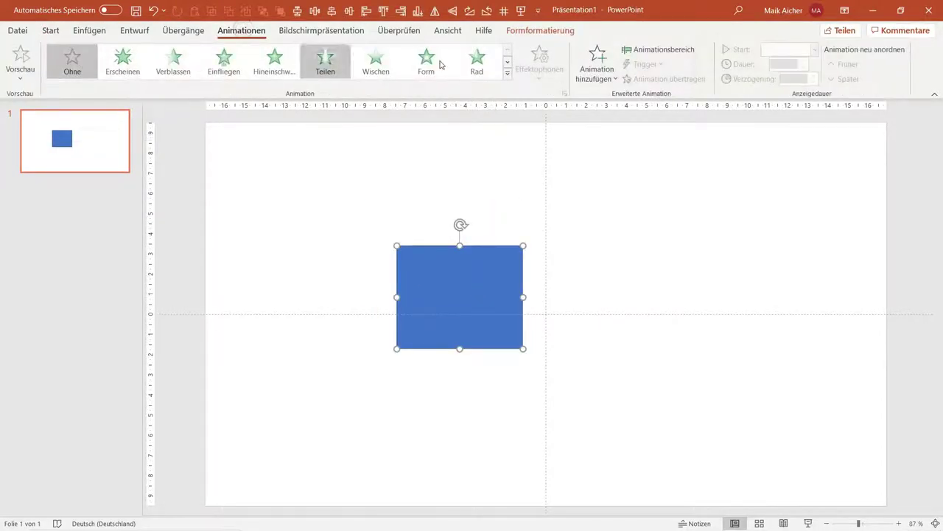
Step: Apply the Eingang effect Verblassen to the rectangle from the expanded animation gallery
left_click(508, 76)
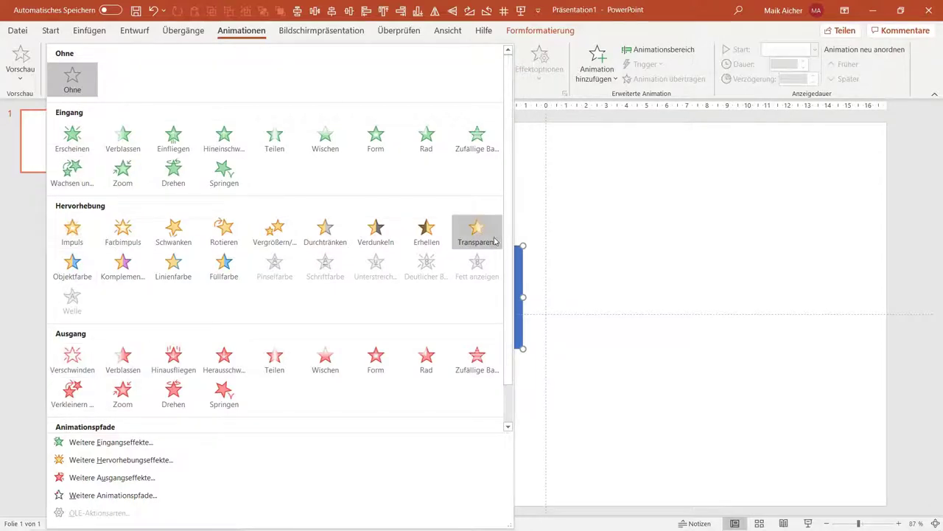
scroll(509, 221, "down", 1)
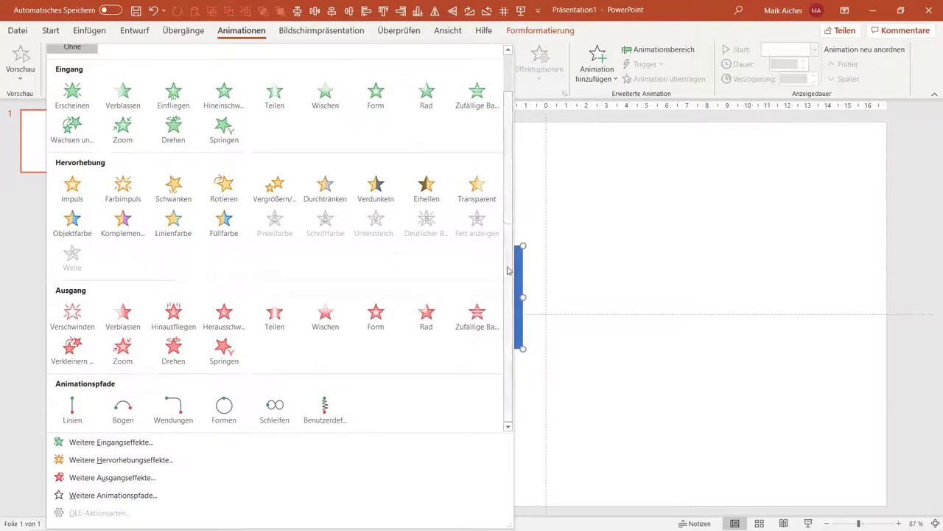
scroll(50, 168, "up", 1)
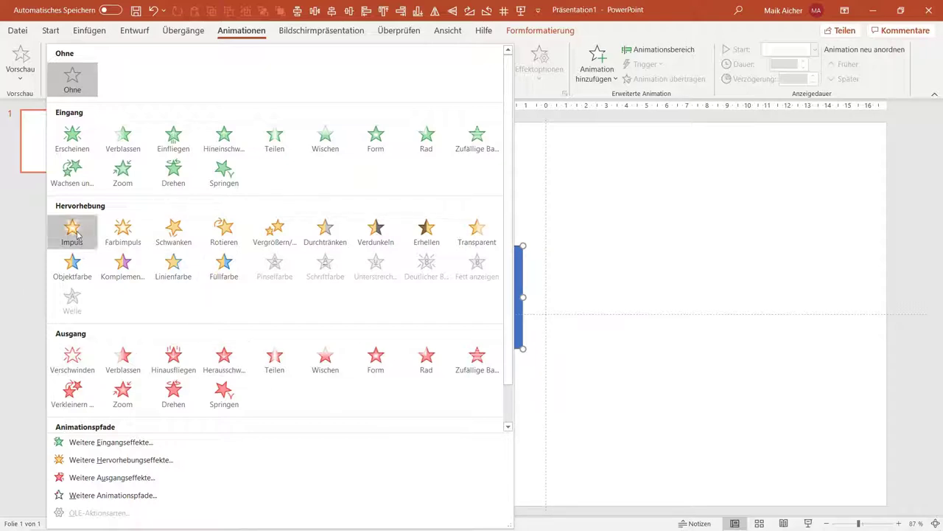
scroll(325, 296, "down", 1)
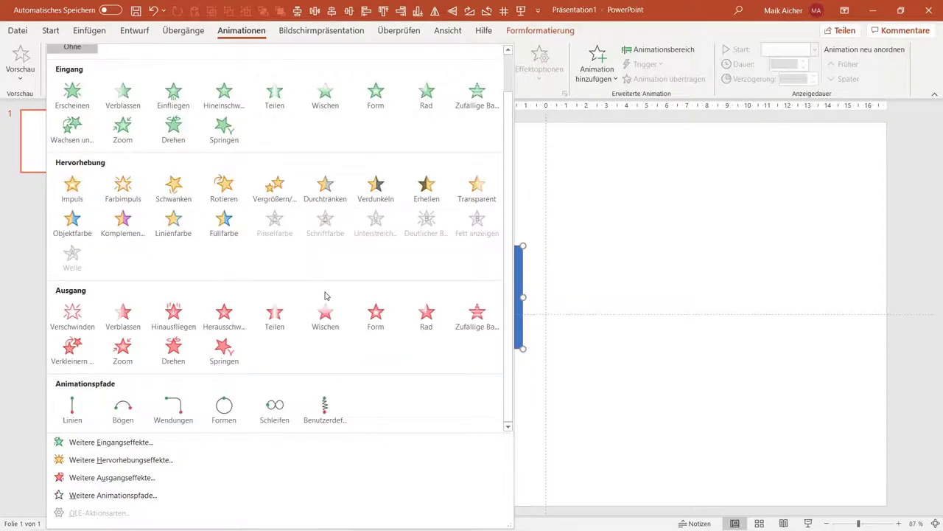
scroll(351, 390, "up", 1)
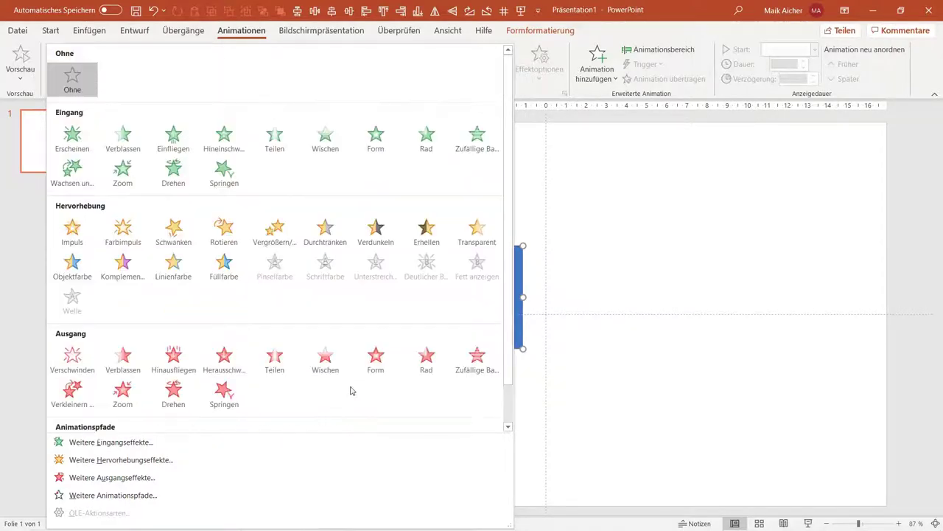
scroll(284, 389, "down", 1)
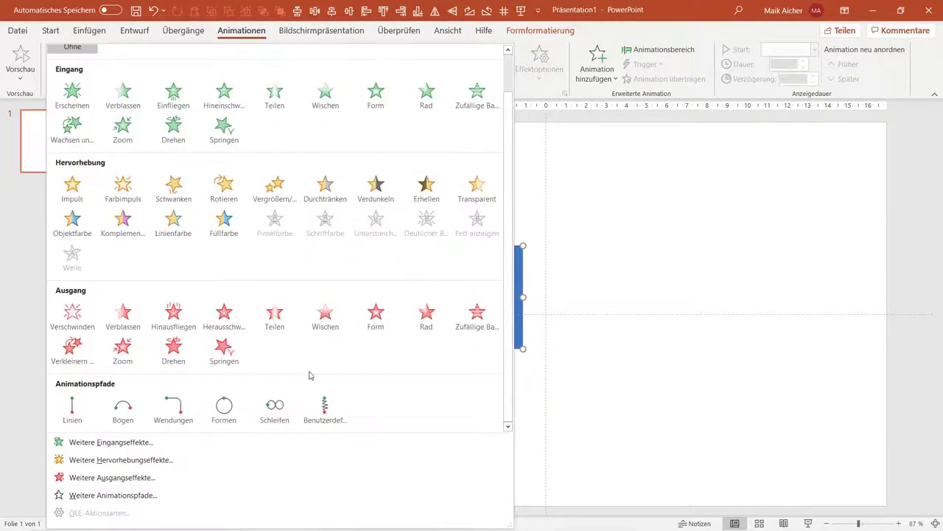
scroll(309, 375, "up", 1)
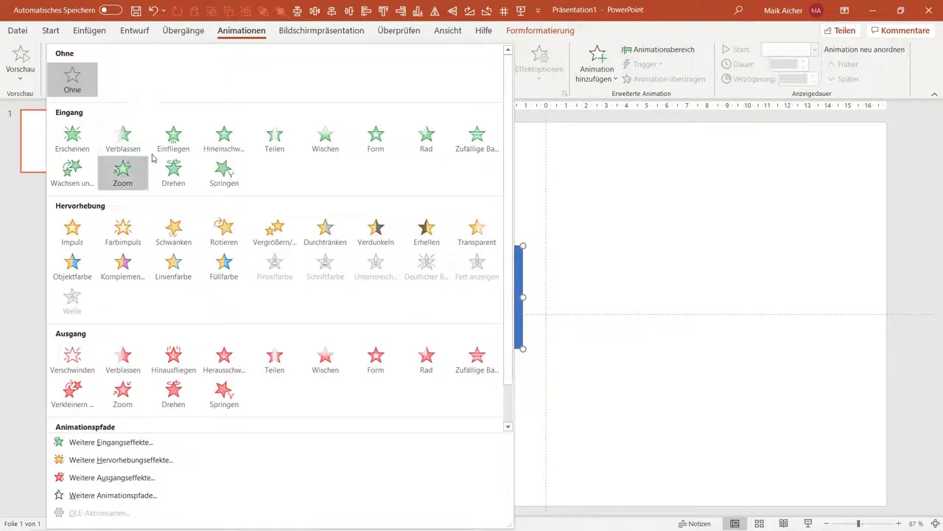
left_click(128, 143)
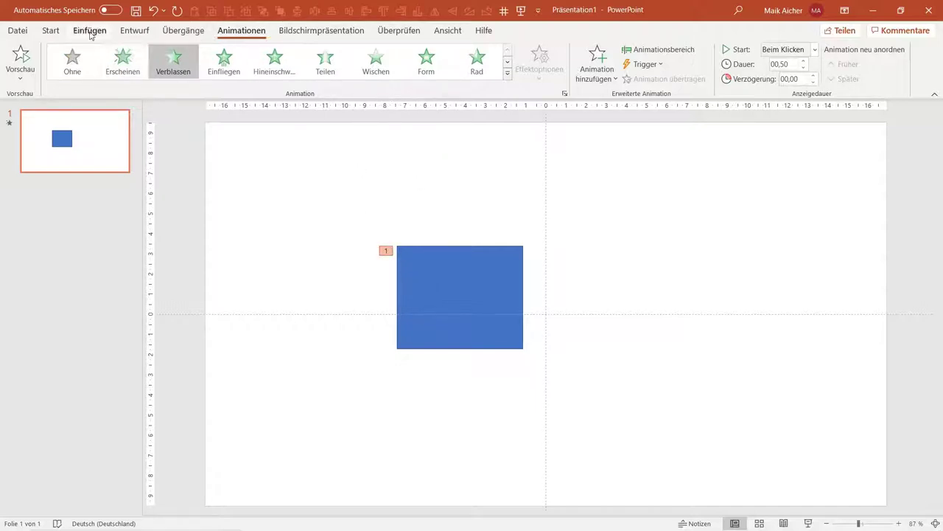
left_click(135, 31)
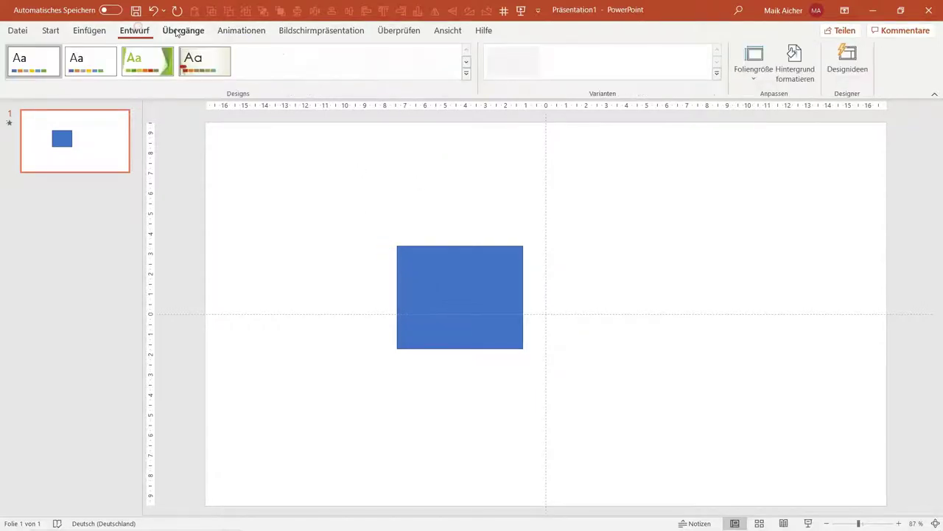
left_click(183, 31)
left_click(240, 31)
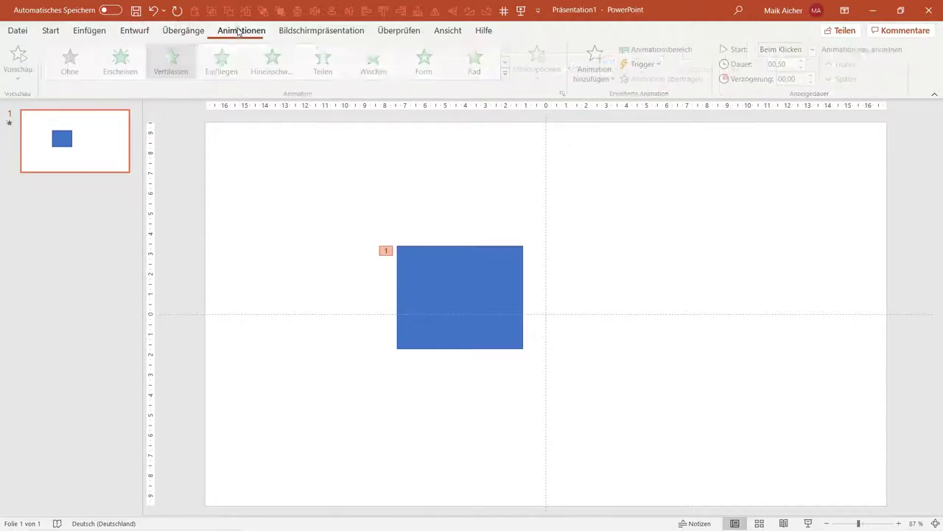
left_click(808, 523)
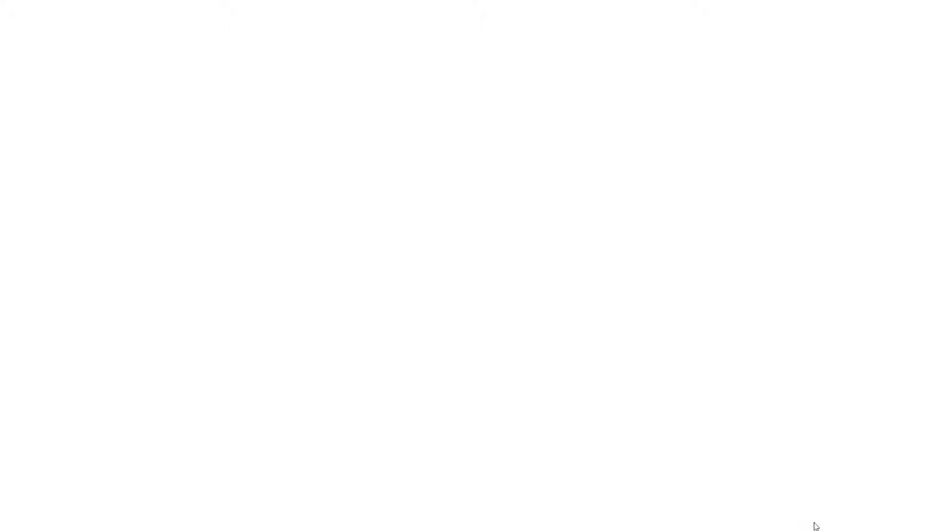
key("Escape")
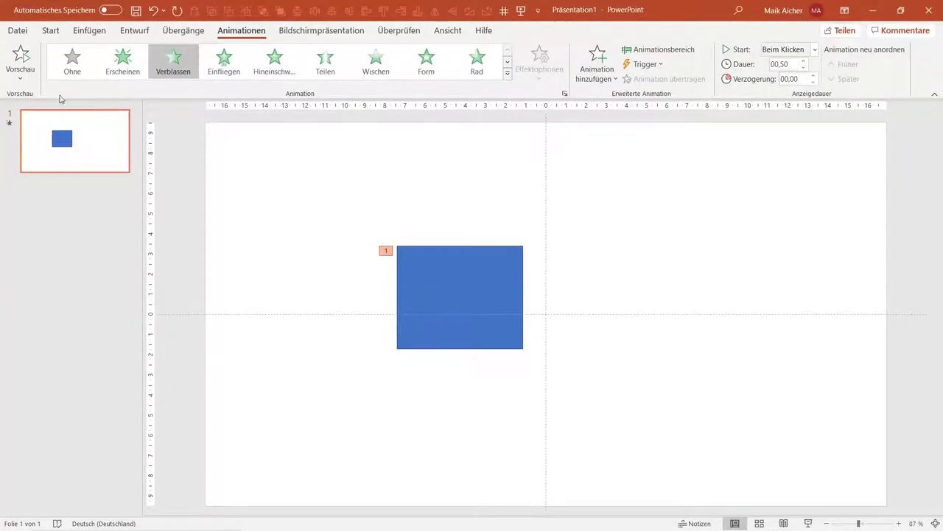
left_click(809, 524)
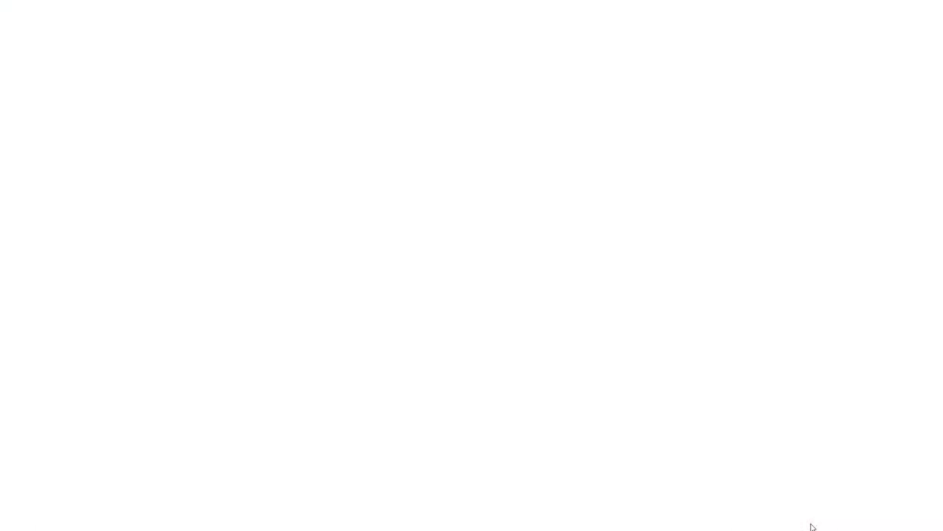
left_click(813, 526)
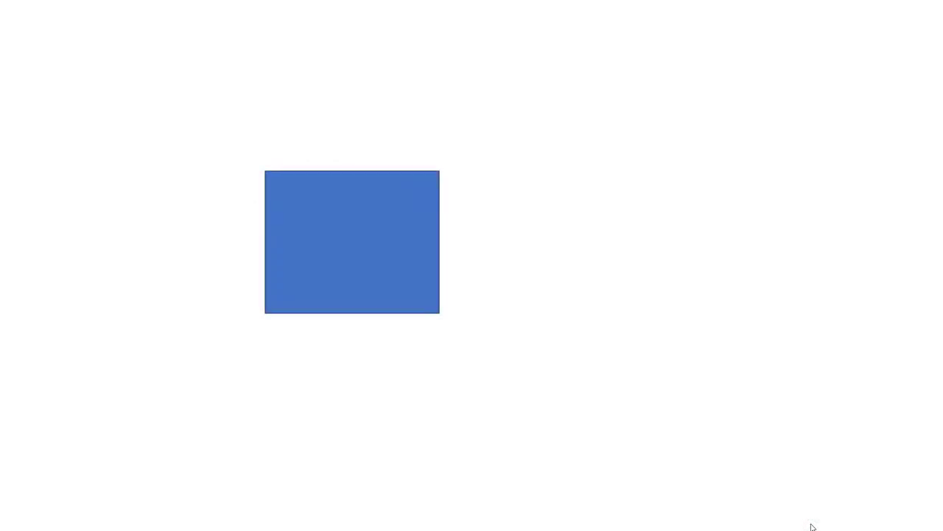
key("Escape")
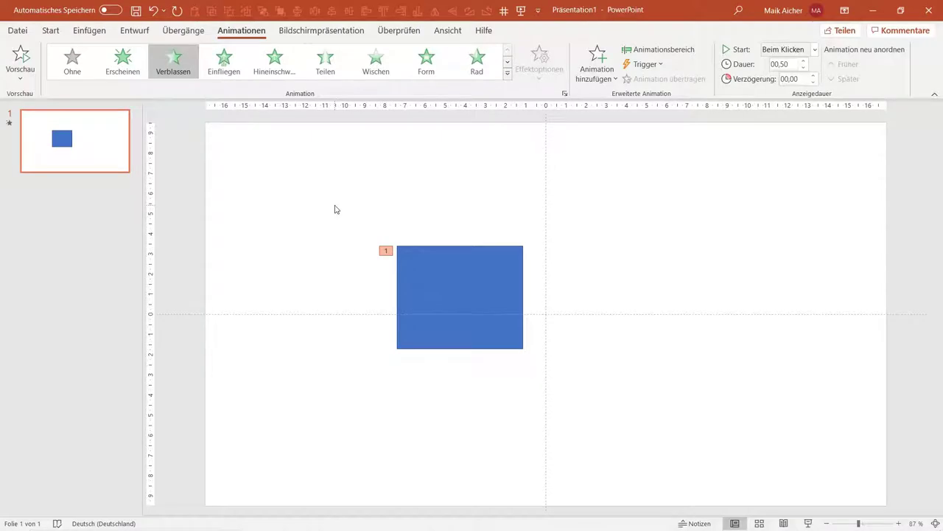
Step: Raise the rectangle's fade Dauer from 00,50 to 02,00
left_click(804, 61)
left_click(804, 61)
left_click(804, 62)
left_click(804, 62)
left_click(804, 62)
left_click(804, 61)
Step: Preview the slower fade-in in the slide show, then return to editing
left_click(809, 522)
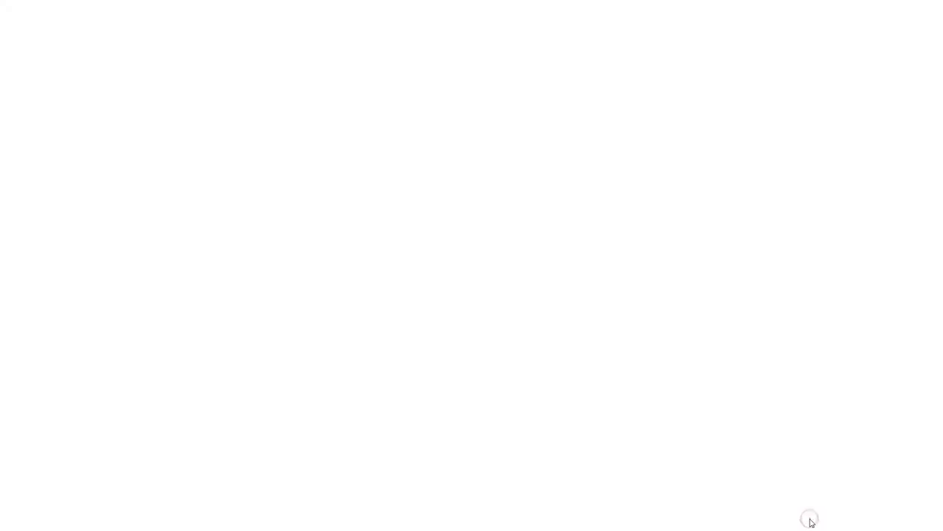
left_click(812, 521)
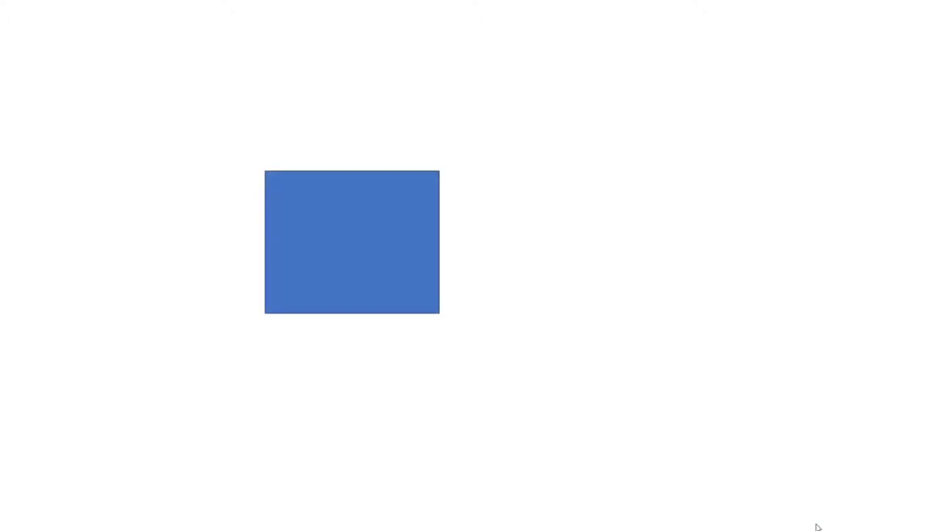
key("Escape")
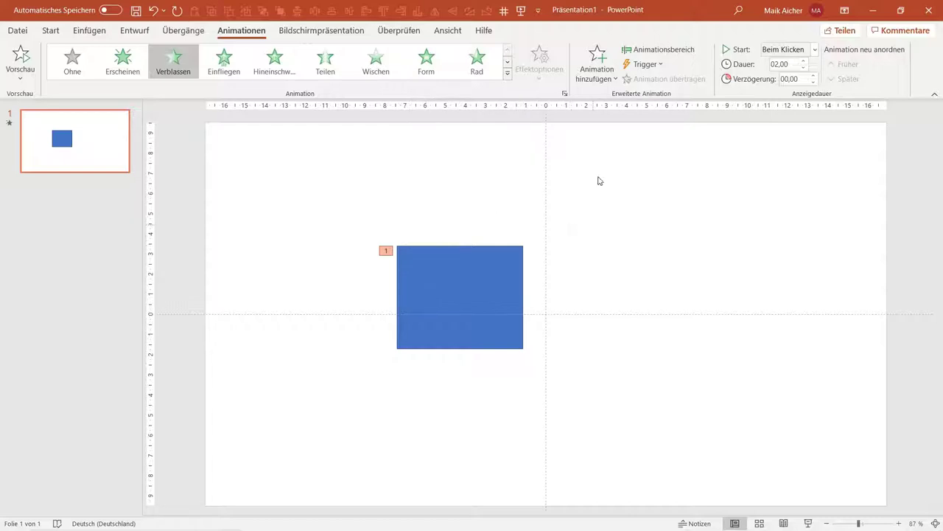
Step: Show the Animationsbereich pane listing Rechteck 3's fade as the only on-click entry
left_click(662, 56)
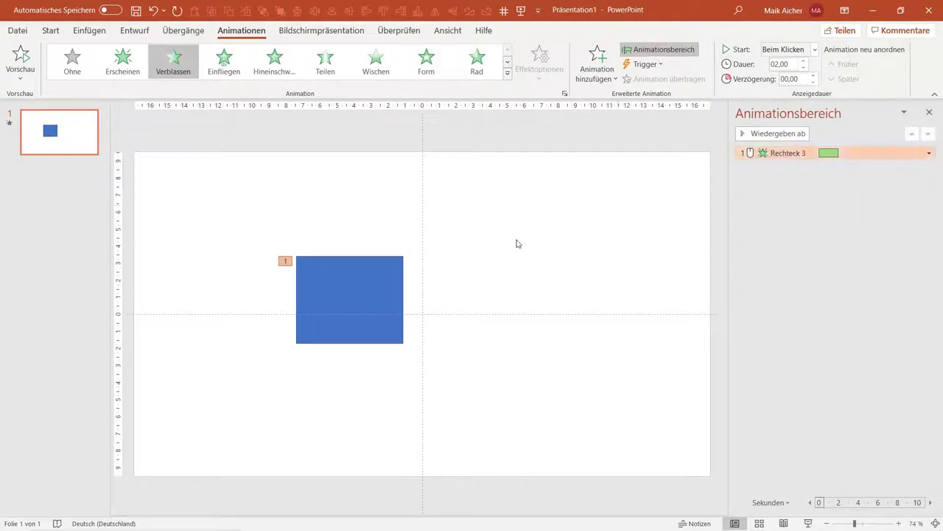
left_click(346, 274)
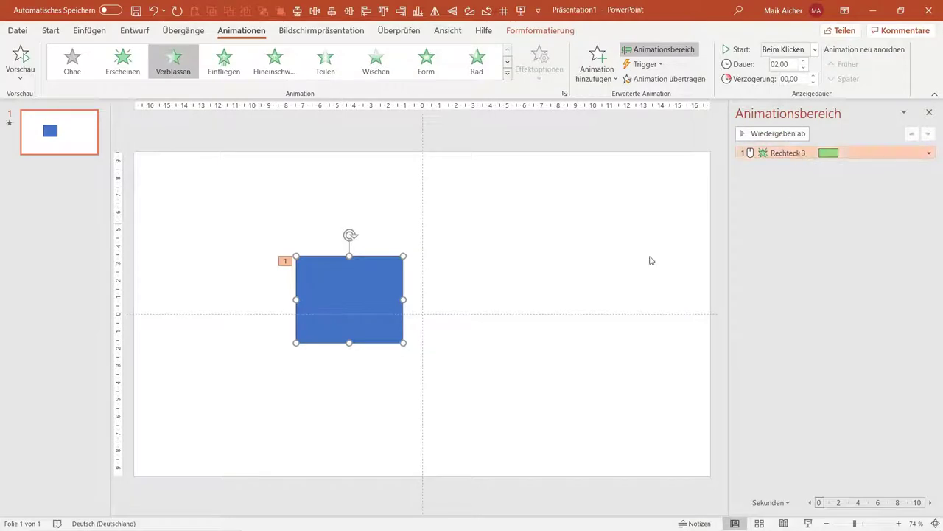
left_click(521, 209)
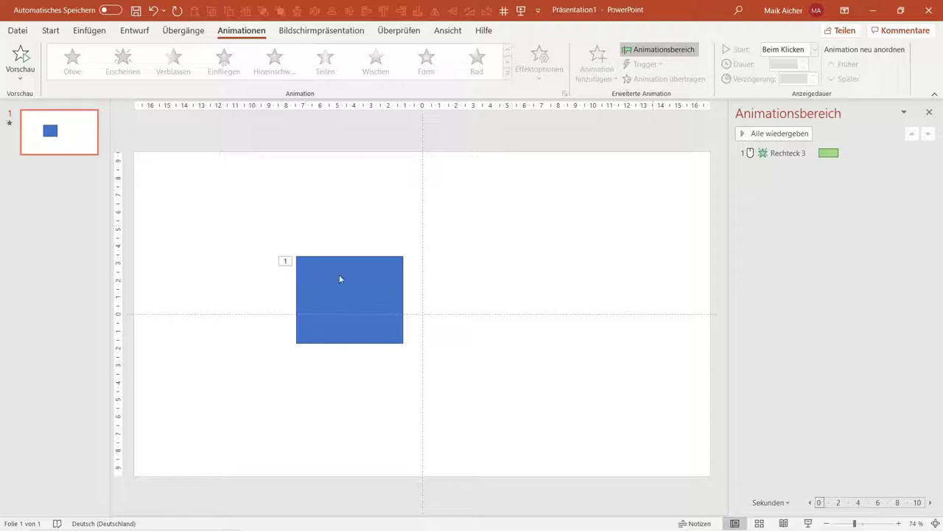
Step: Draw a blue circle to the right of the rectangle
left_click(50, 31)
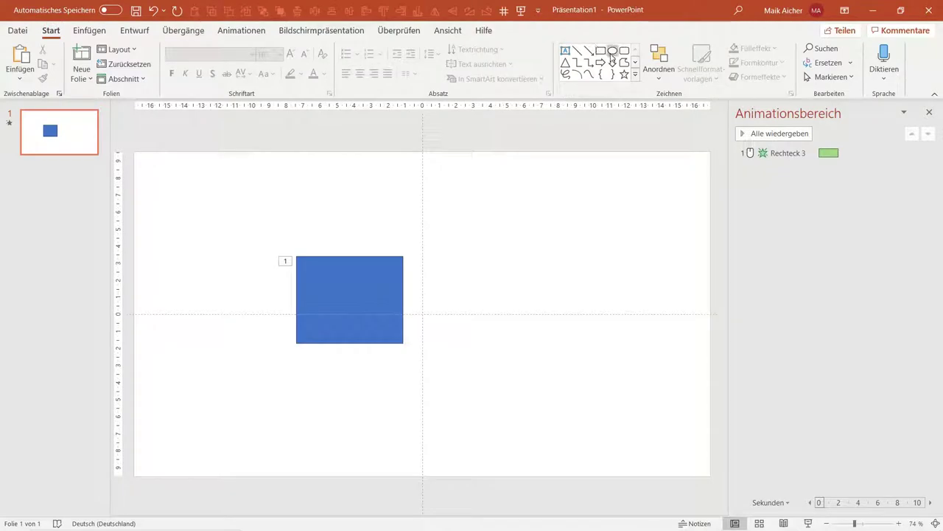
left_click(611, 50)
left_click_drag(503, 246, 604, 343)
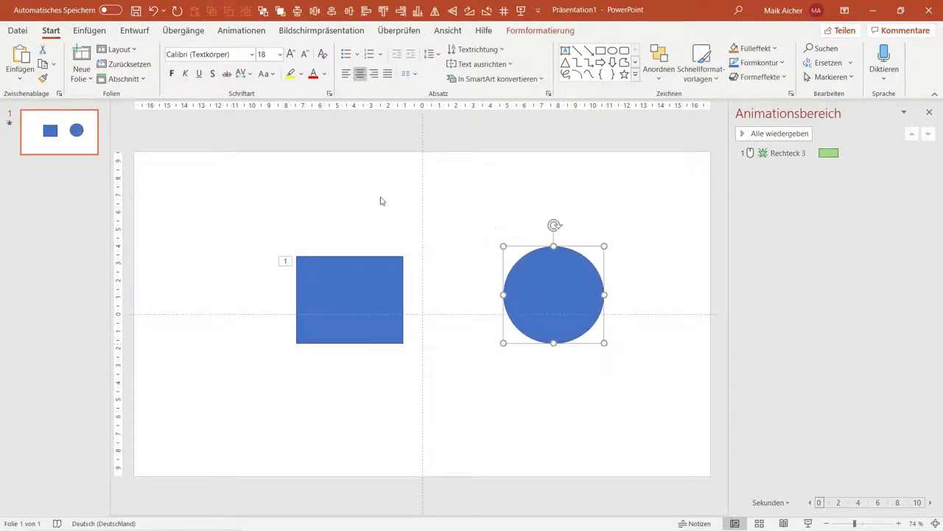
Step: Give the circle an Einfliegen entrance and preview both animations in the slide show
left_click(241, 31)
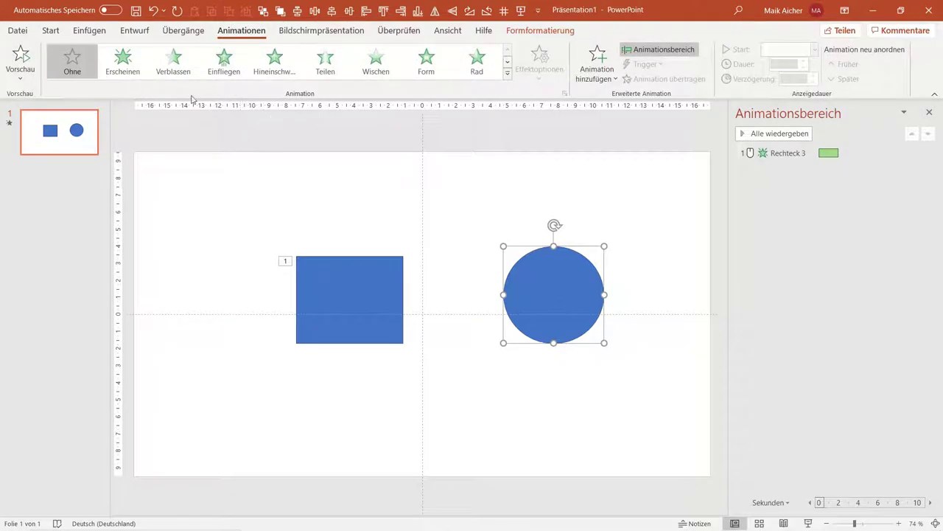
left_click(223, 66)
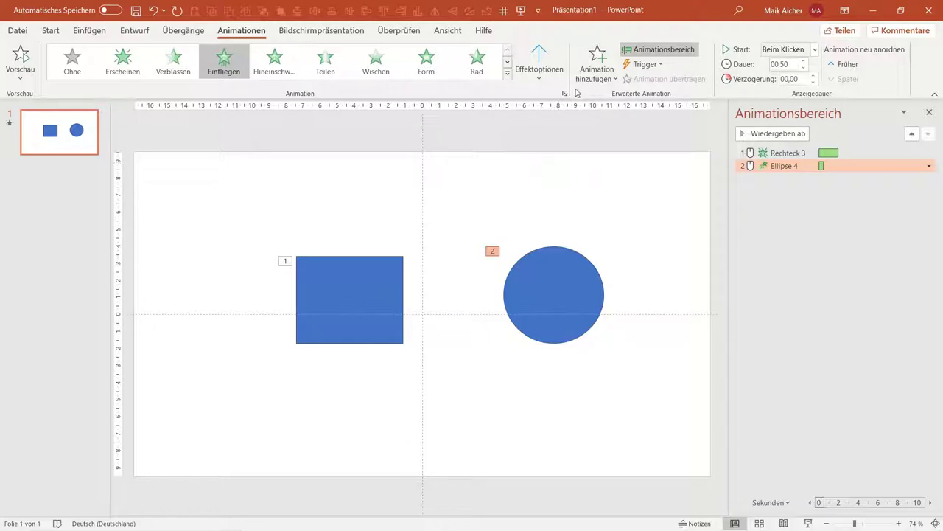
left_click(809, 524)
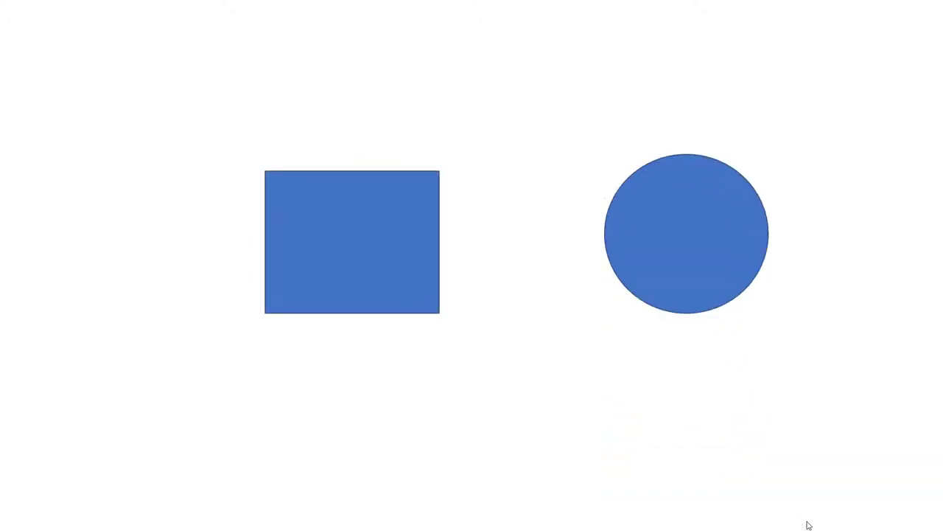
key("Escape")
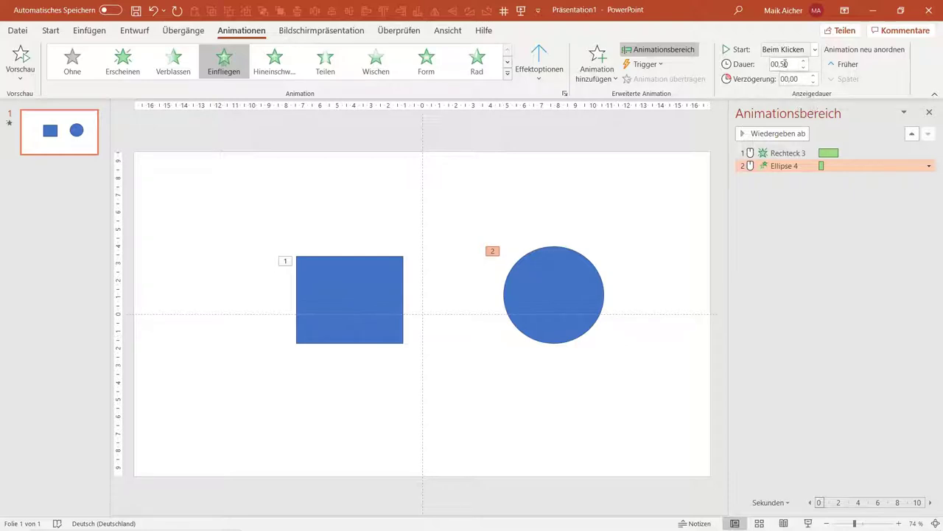
Step: Set the circle's Einfliegen to start 'Mit Vorheriger', playing with Rechteck 3's fade
left_click(302, 300)
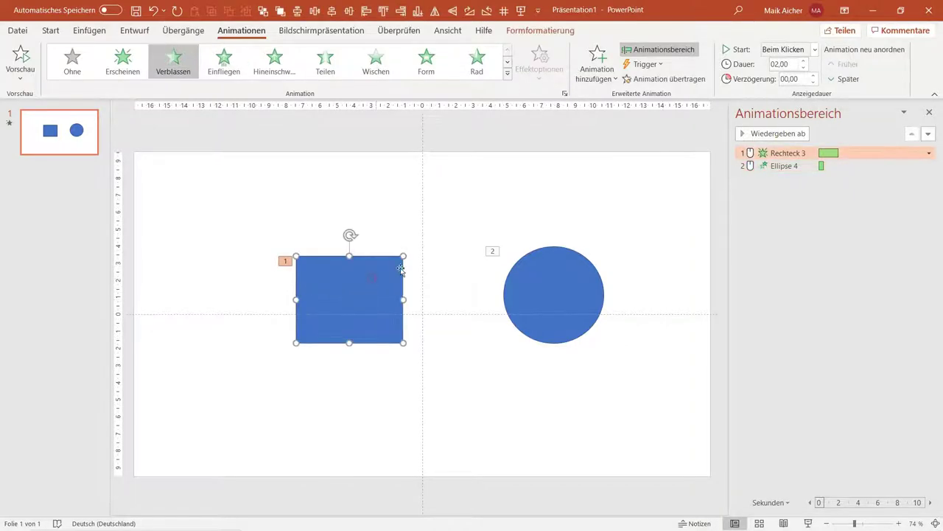
left_click(557, 269)
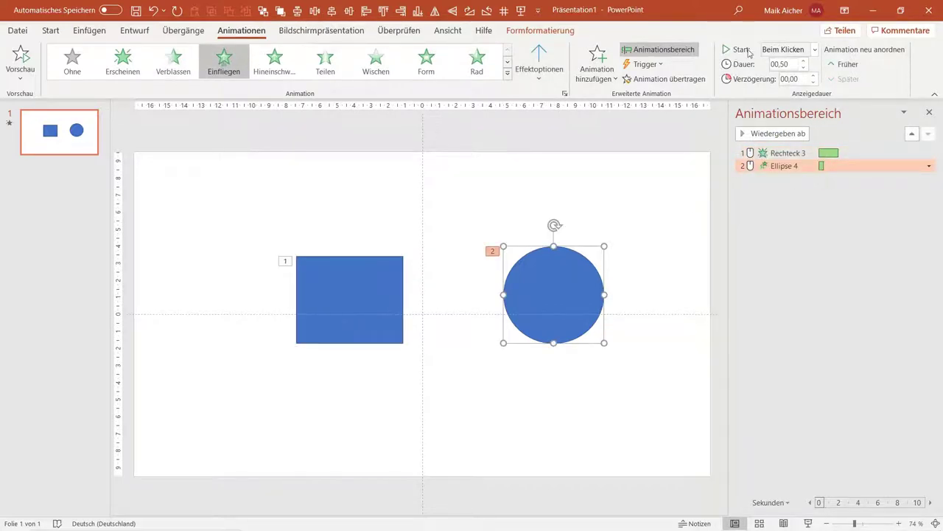
left_click(815, 49)
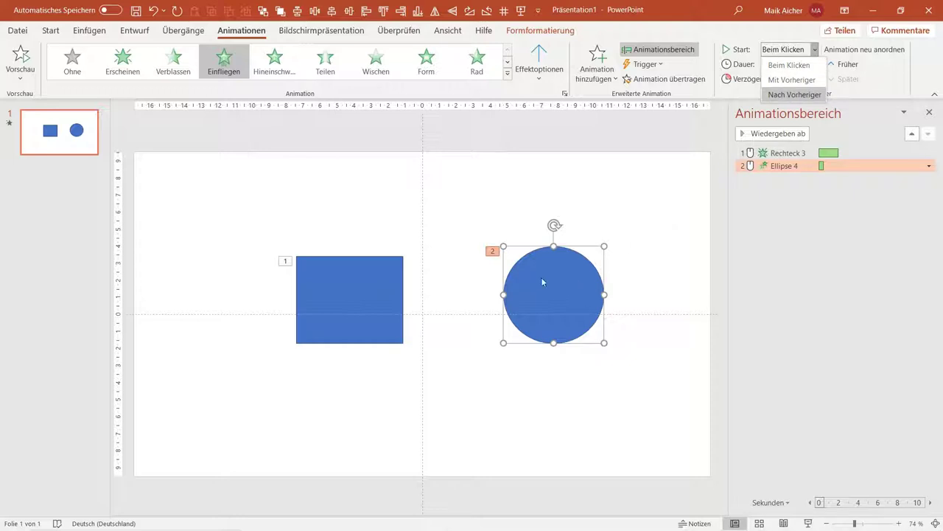
left_click(807, 83)
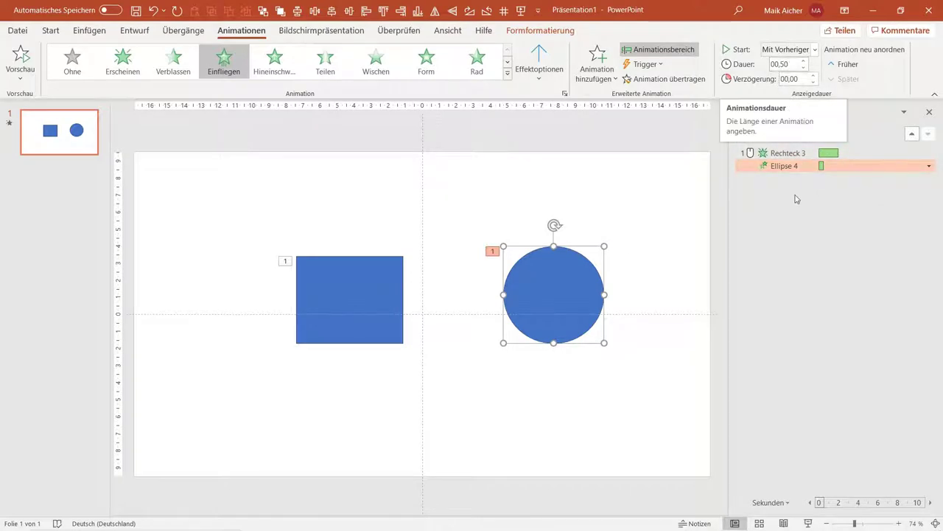
left_click(787, 153)
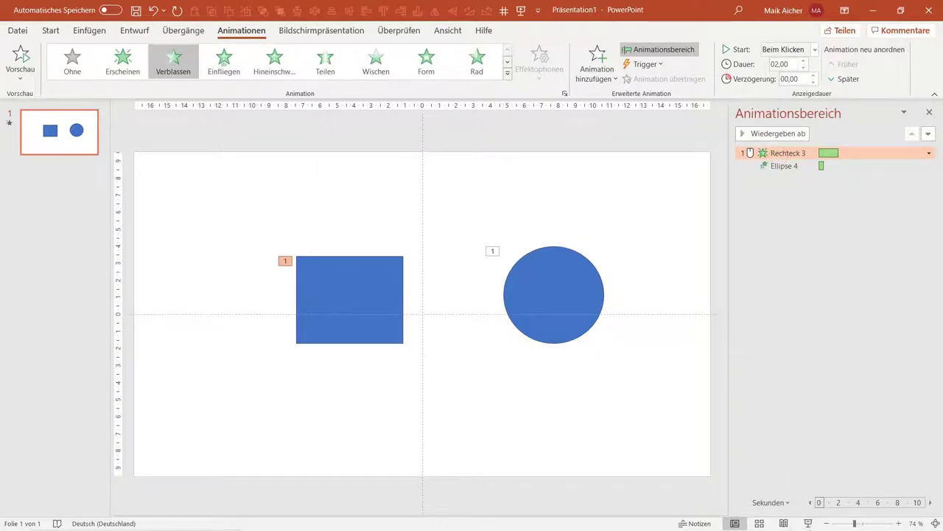
left_click(810, 523)
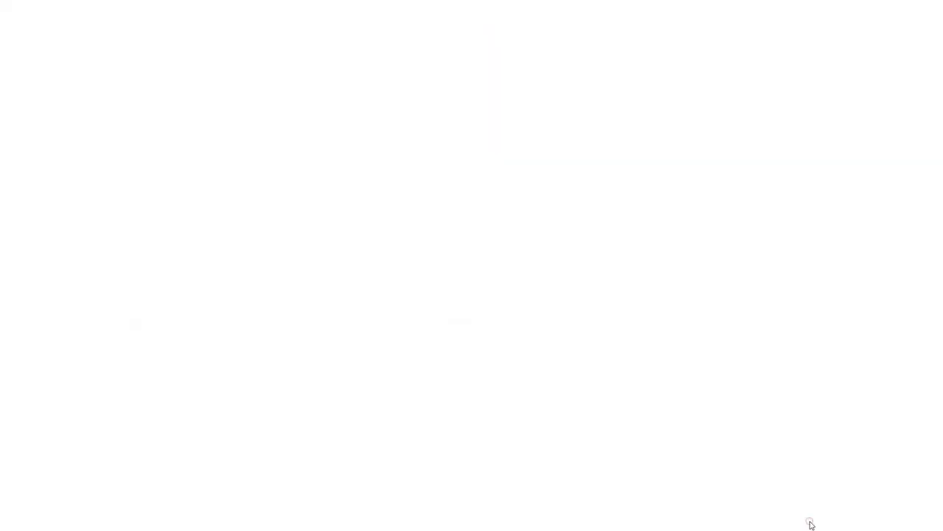
left_click(810, 523)
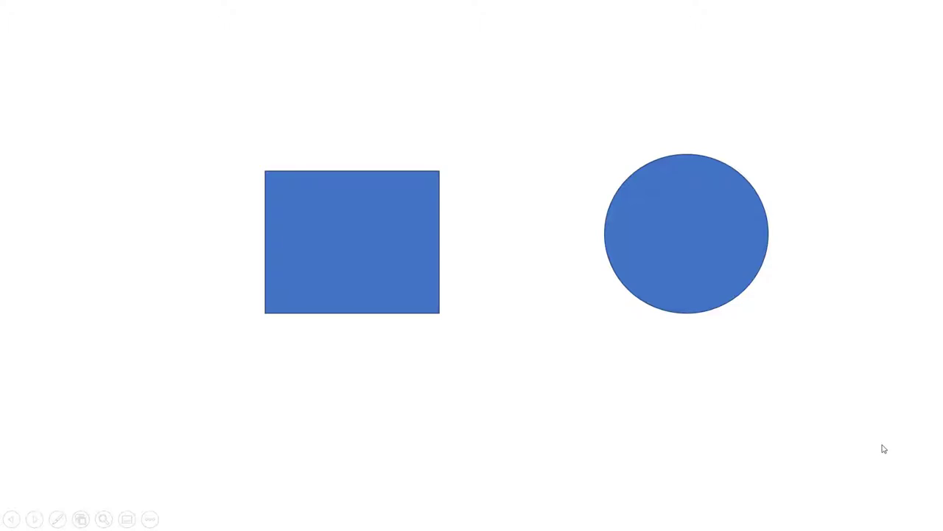
key("Escape")
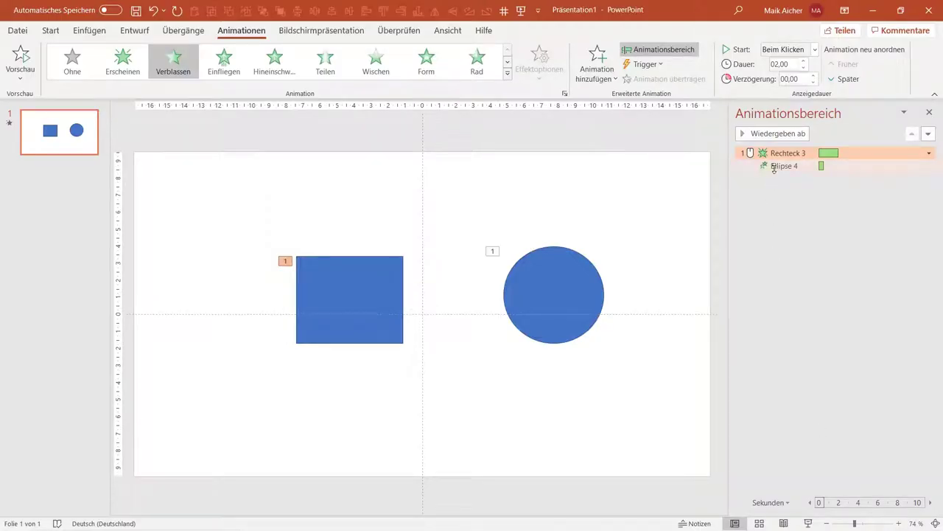
left_click(775, 168)
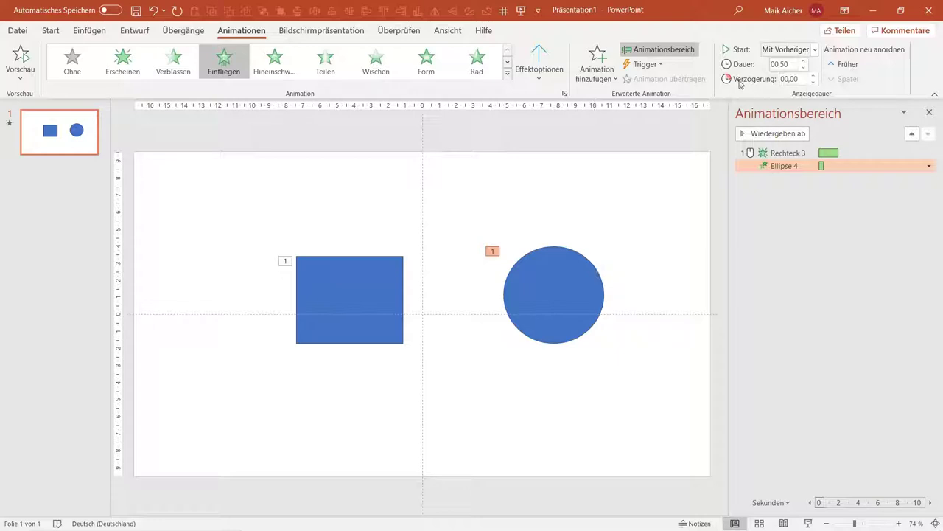
Step: Give the circle's fly-in a 01,00 Verzögerung and run the slide show to check it
left_click(813, 75)
left_click(813, 75)
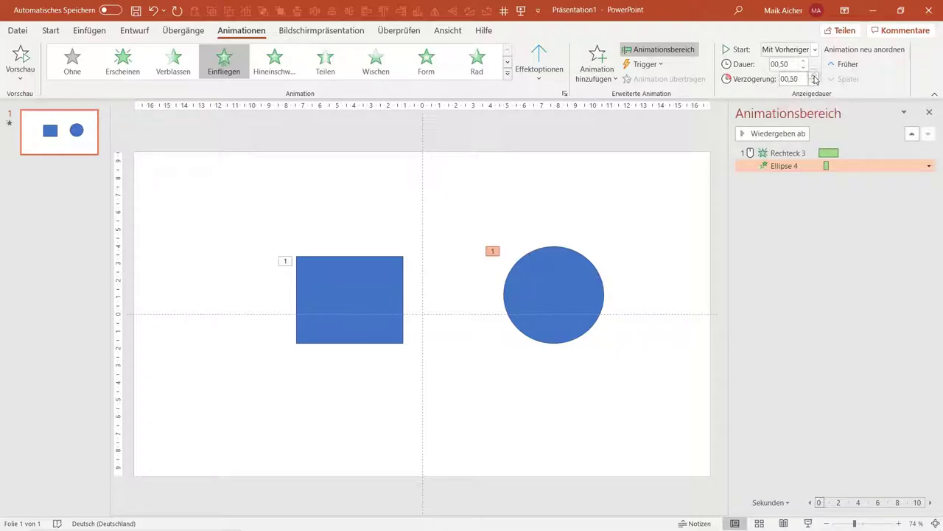
left_click(813, 75)
left_click(814, 75)
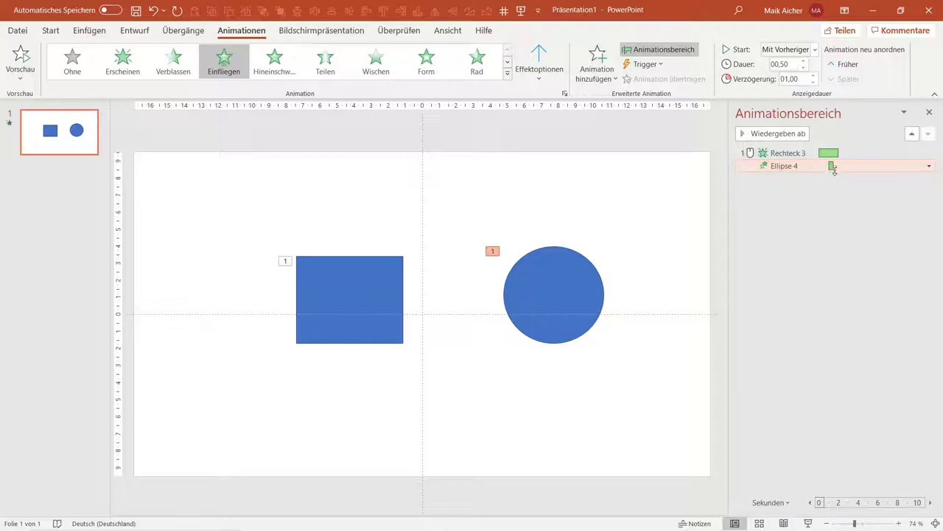
left_click(810, 522)
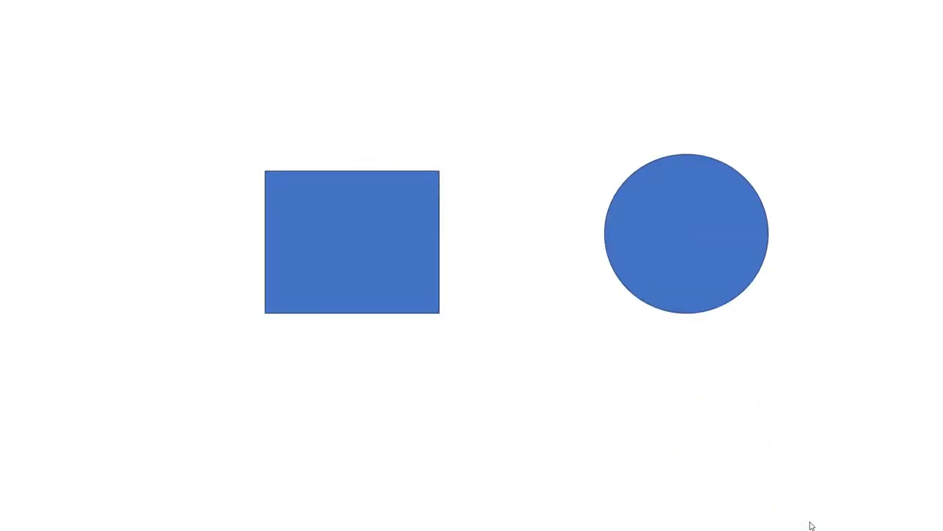
Step: Leave the show and set the circle's fly-in to start 'Nach Vorheriger'
key("Escape")
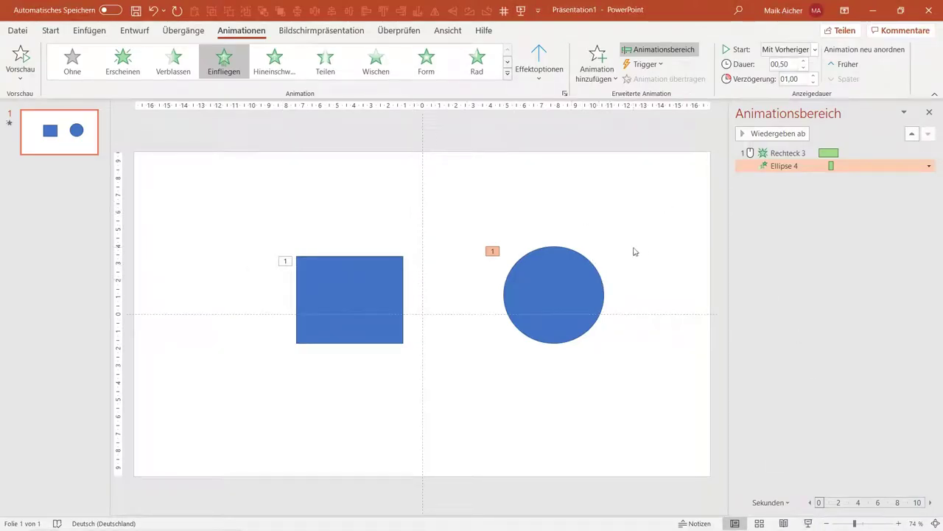
left_click(815, 50)
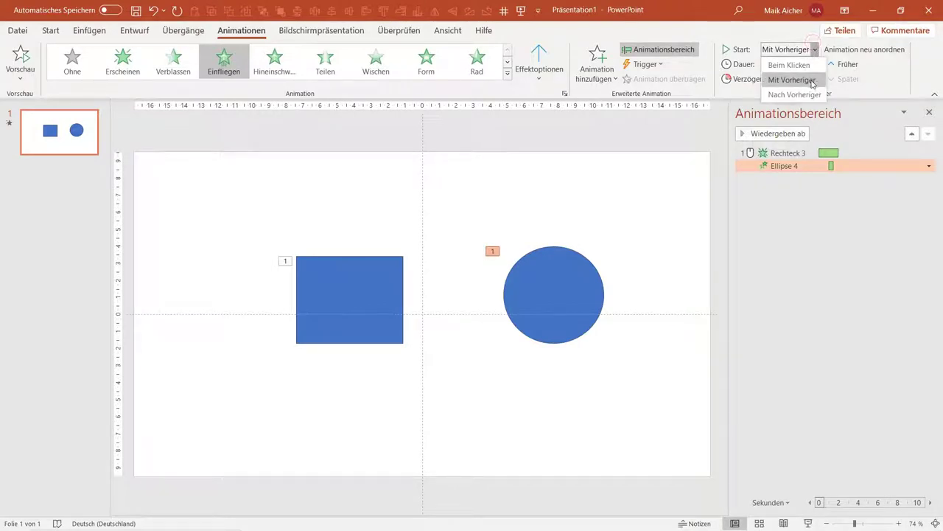
left_click(739, 10)
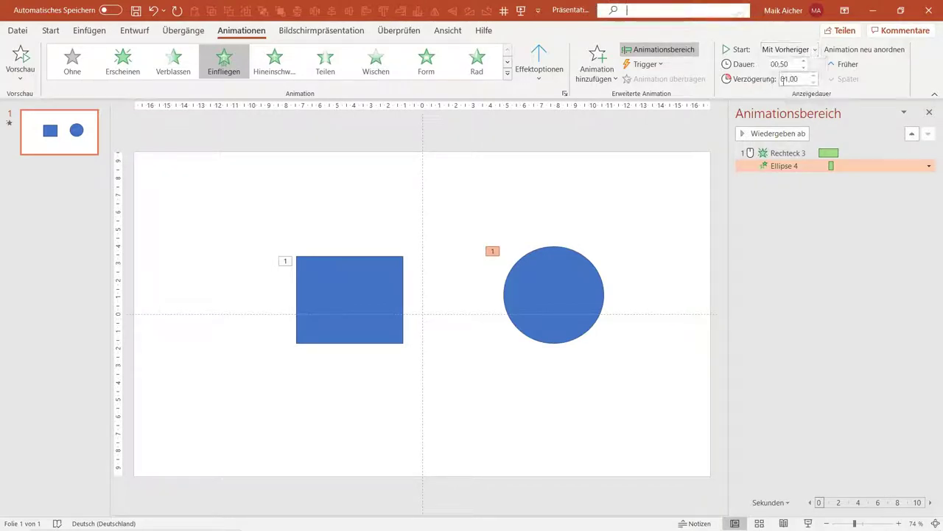
left_click(796, 36)
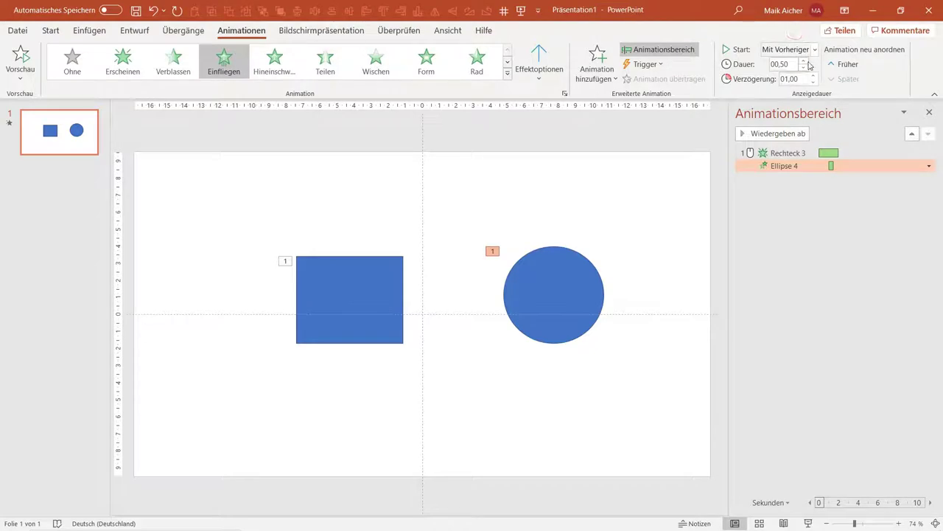
left_click(815, 49)
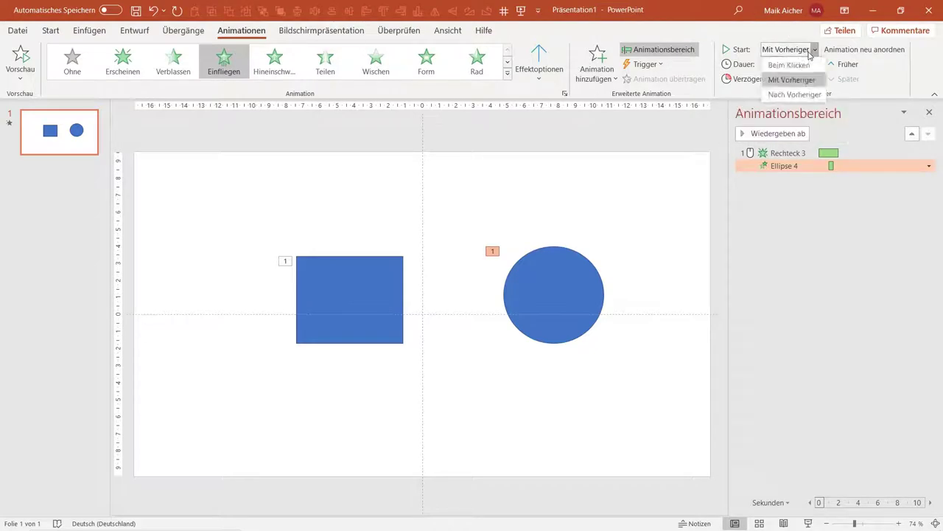
left_click(800, 94)
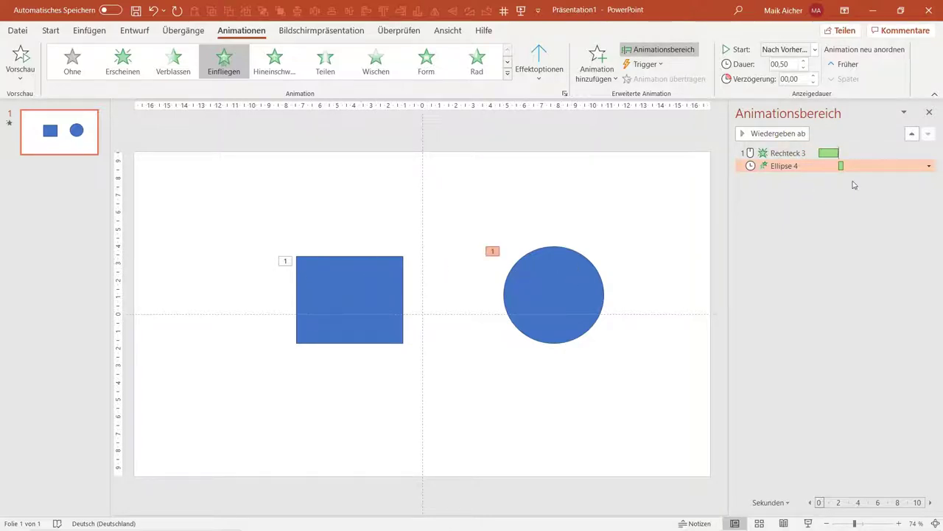
left_click(808, 523)
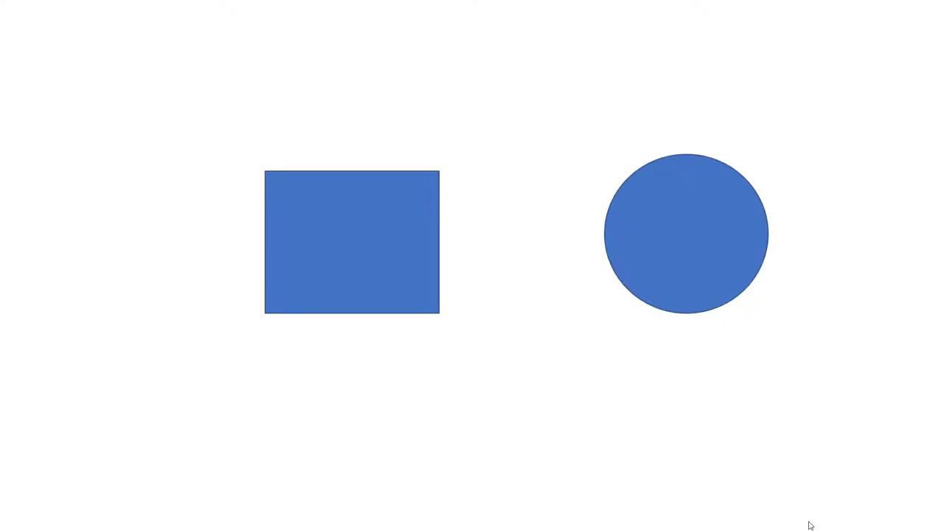
key("Escape")
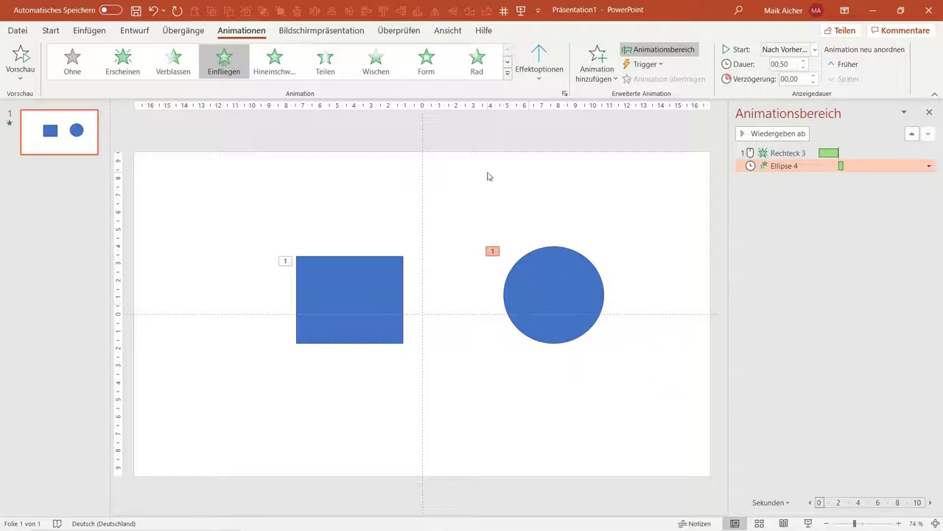
left_click(558, 275)
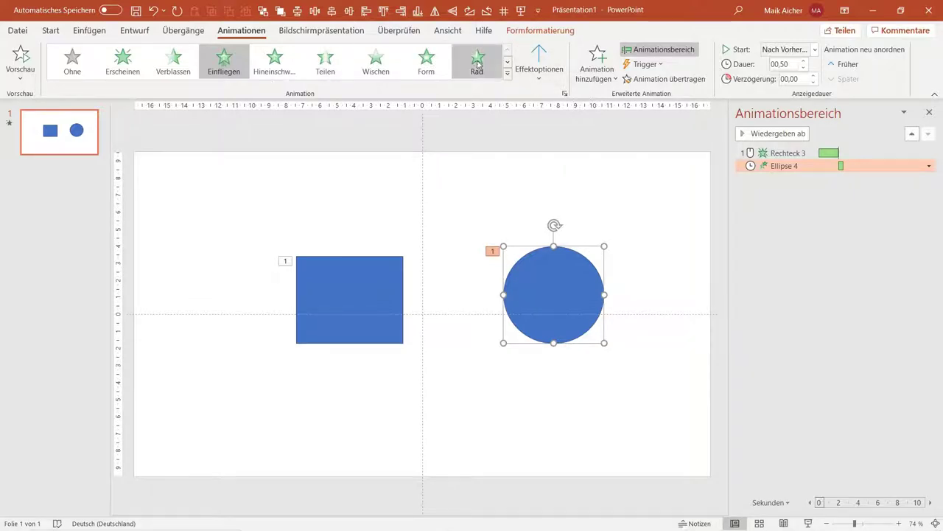
left_click(507, 73)
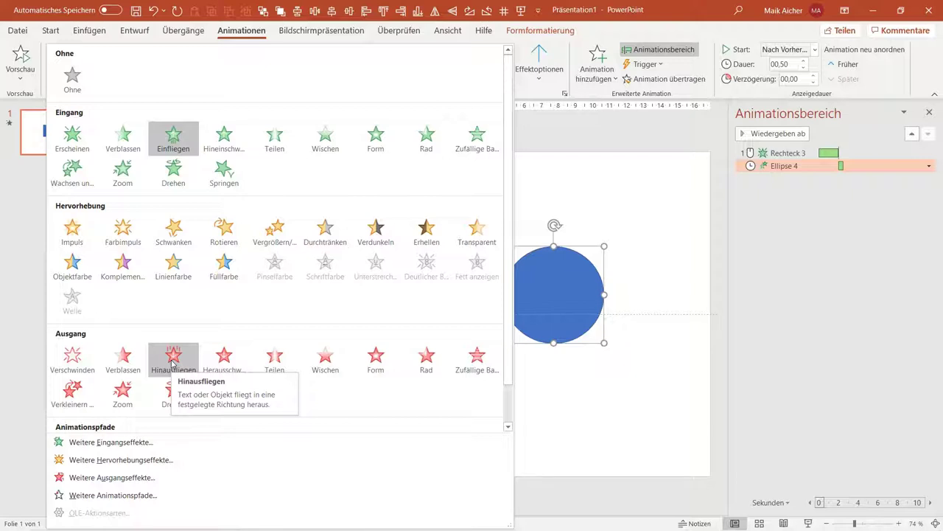
left_click(173, 361)
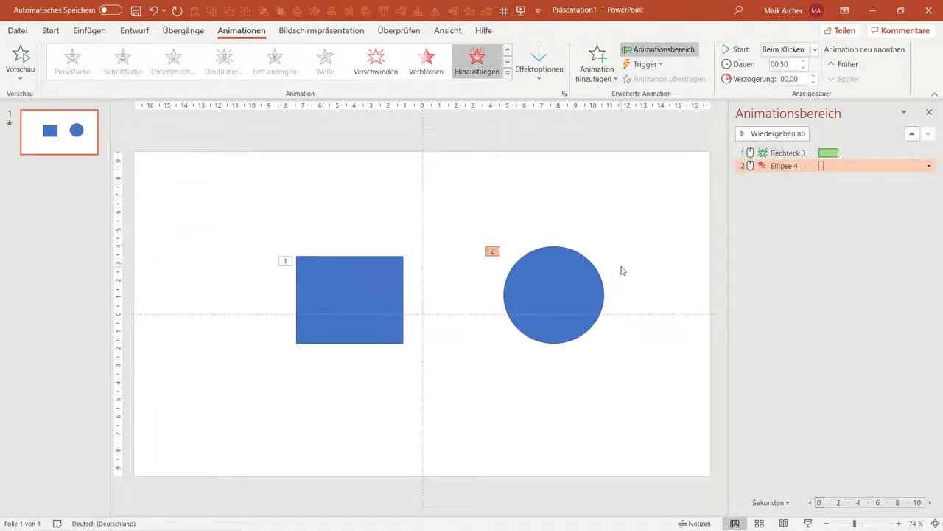
key("ctrl+z")
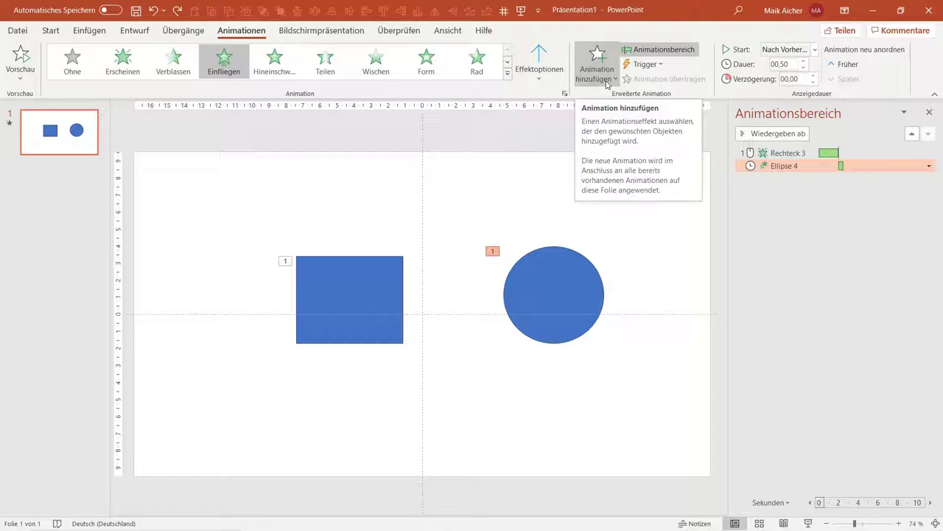
Step: Add a Hinausfliegen exit effect to the circle, then launch the slide show preview
left_click(607, 84)
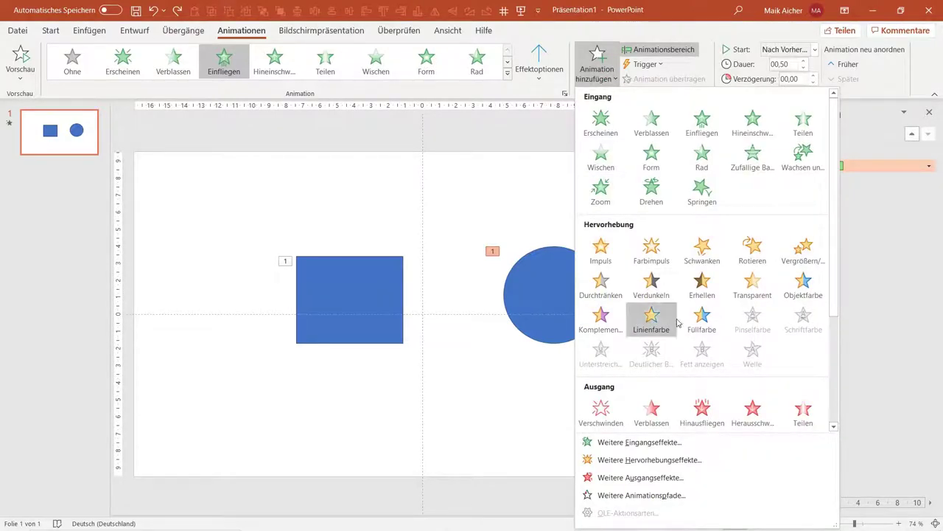
scroll(648, 324, "down", 3)
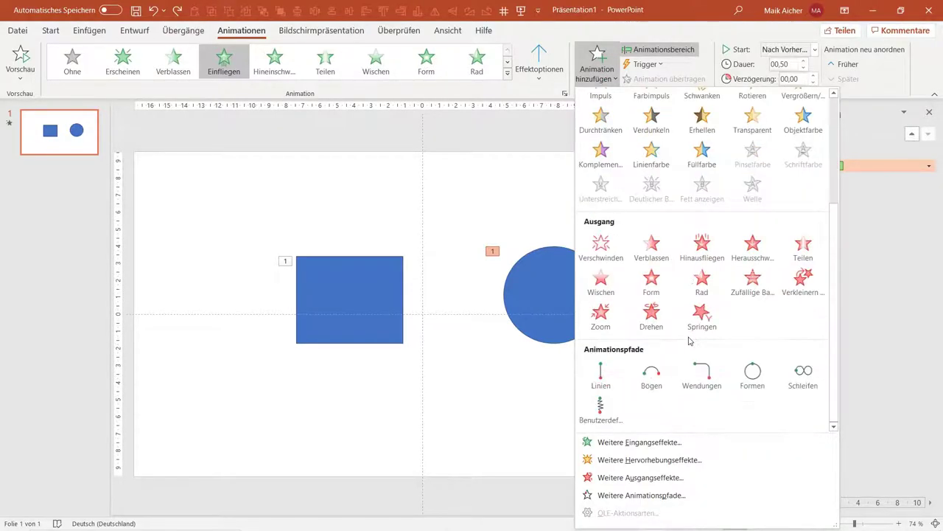
left_click(702, 250)
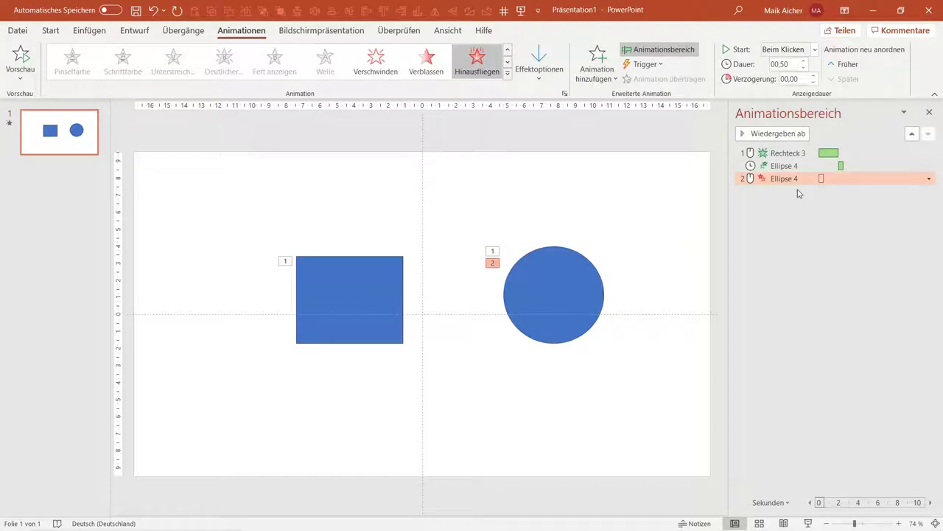
left_click(808, 523)
left_click(808, 523)
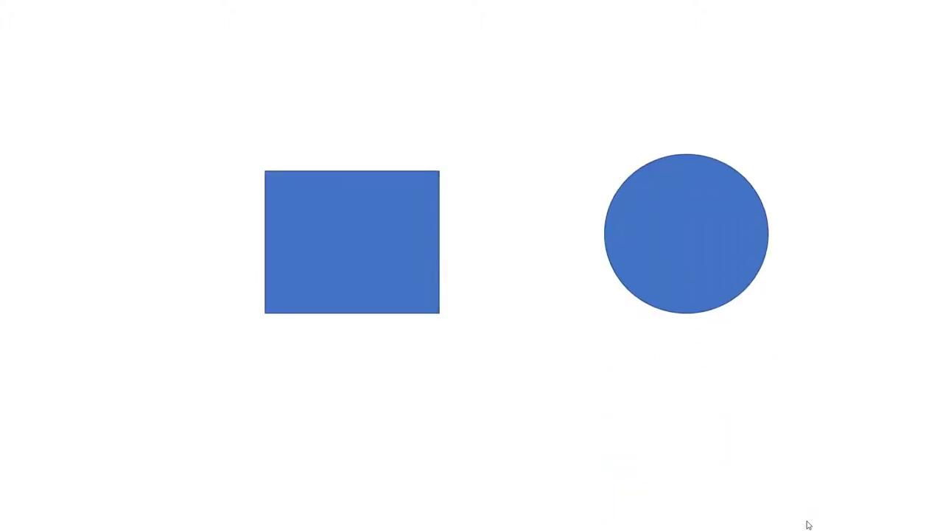
left_click(807, 523)
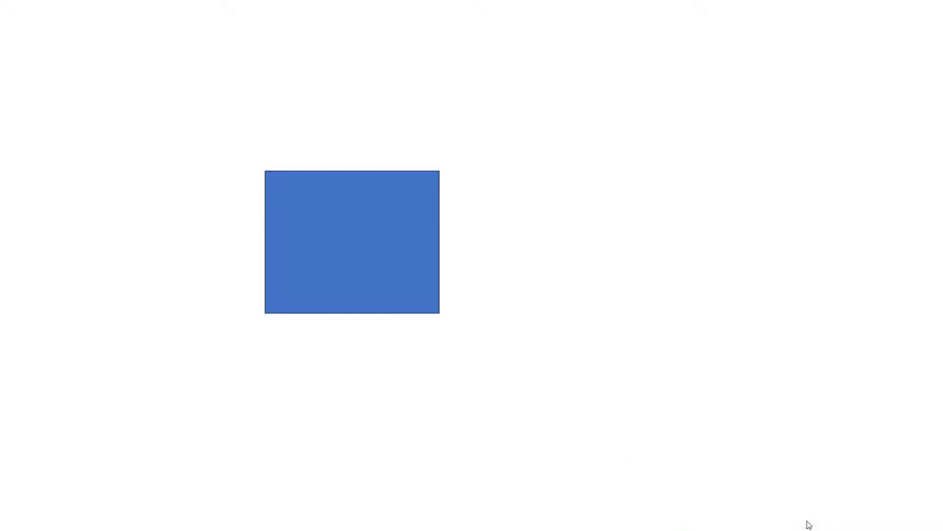
key("Escape")
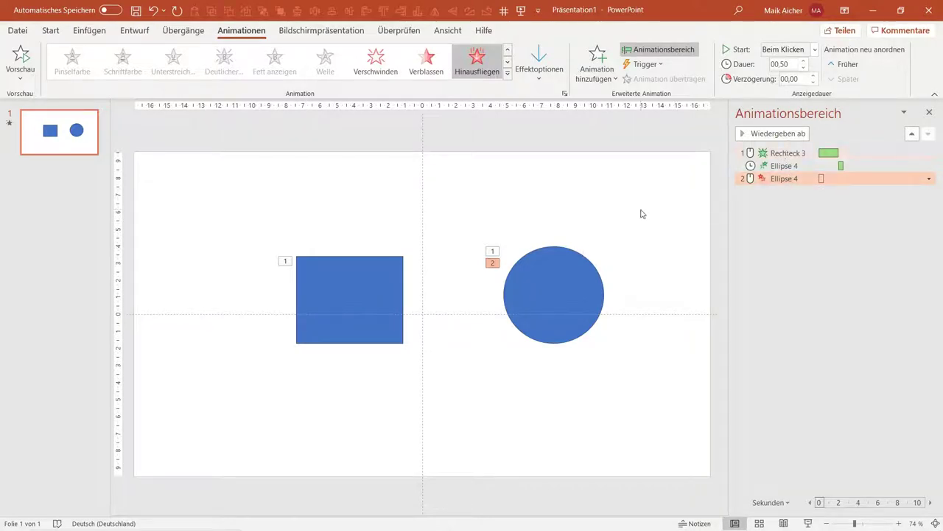
Step: Undo the extra circle copies and position the circle level with the rectangle, on its right
mouse_move(575, 267)
left_mouse_down()
mouse_move(443, 199)
mouse_move(500, 270)
mouse_move(571, 305)
mouse_move(609, 231)
left_mouse_up()
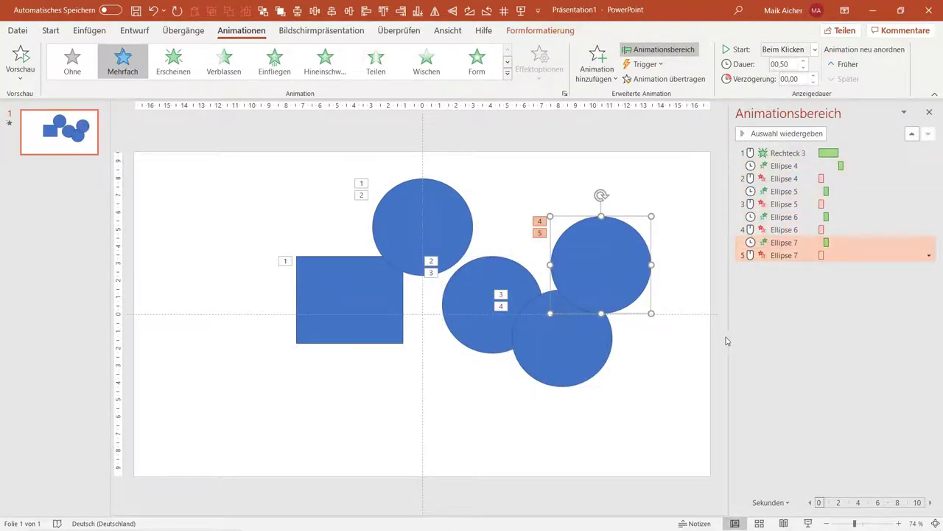
left_click(678, 365)
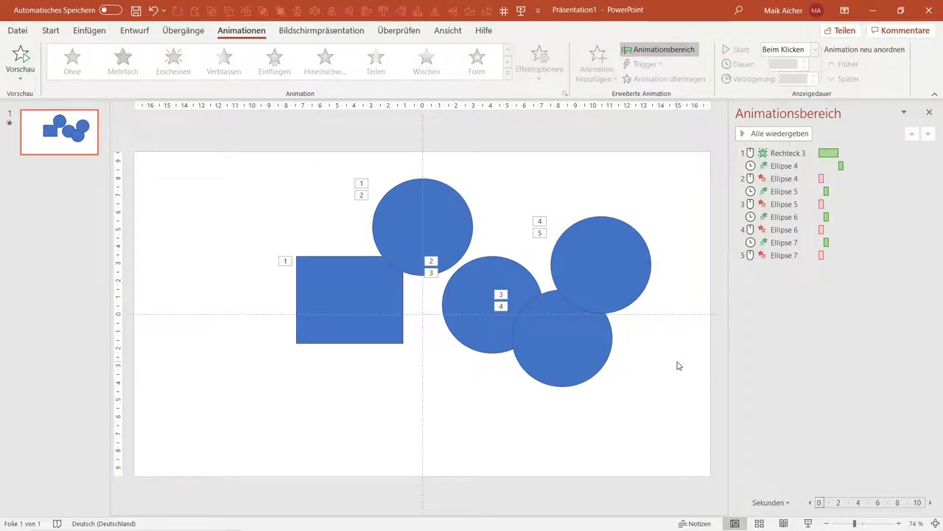
key("ctrl+z")
key("ctrl+z")
key("ctrl+z")
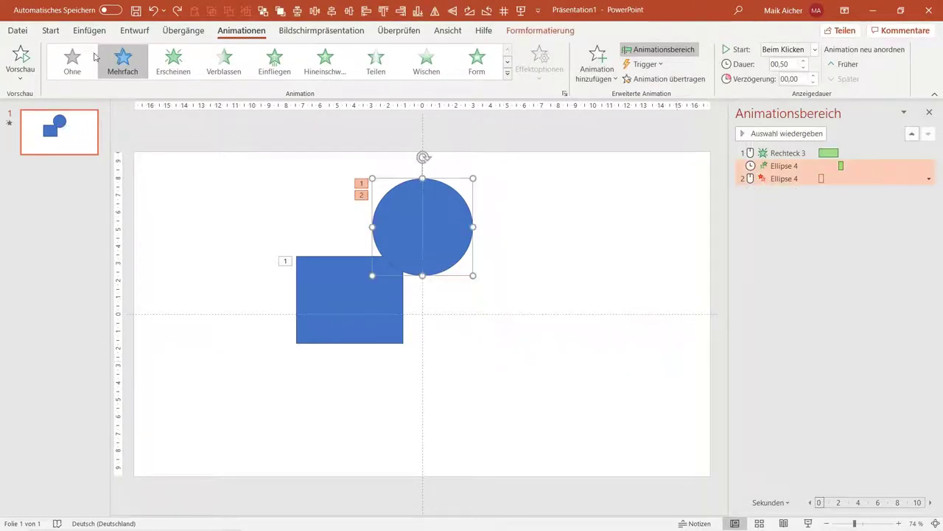
left_click_drag(394, 218, 465, 283)
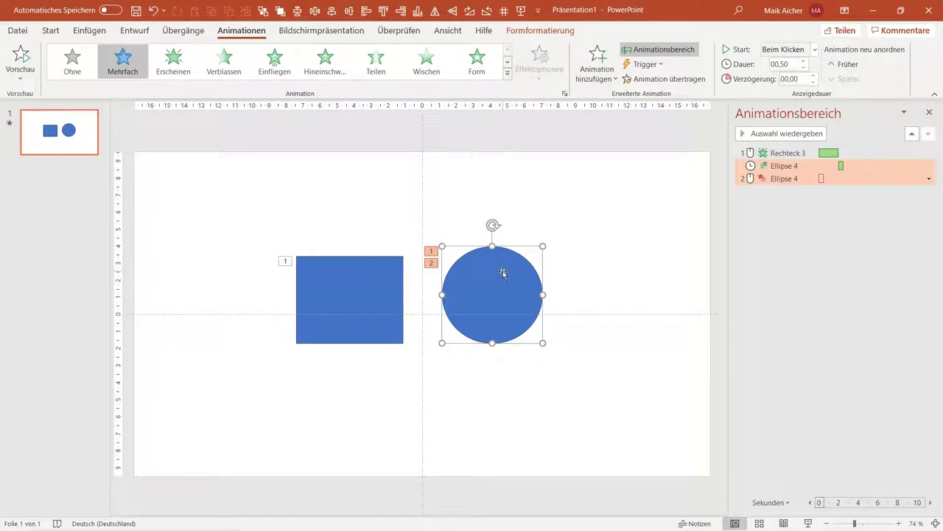
Step: In the Selection Pane, rename Ellipse 4 to 'Ball'
left_click(530, 33)
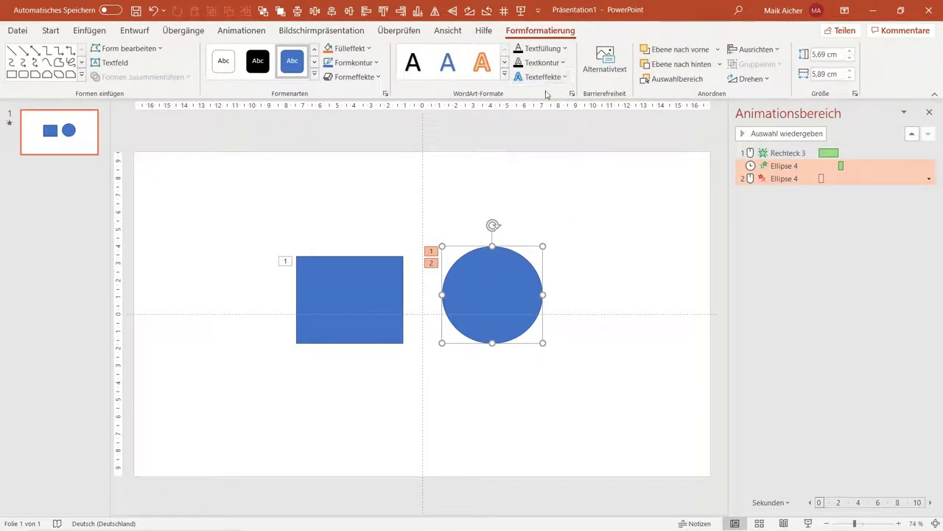
left_click(658, 190)
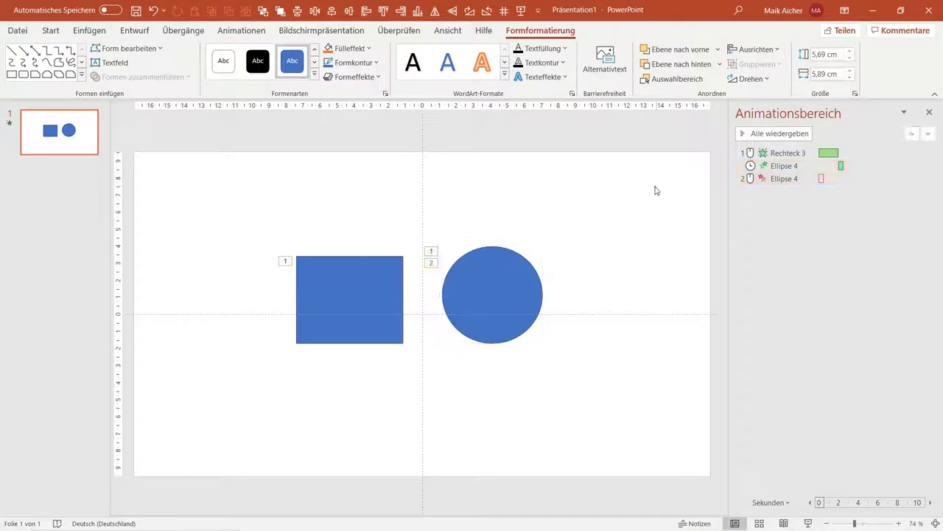
left_click(499, 270)
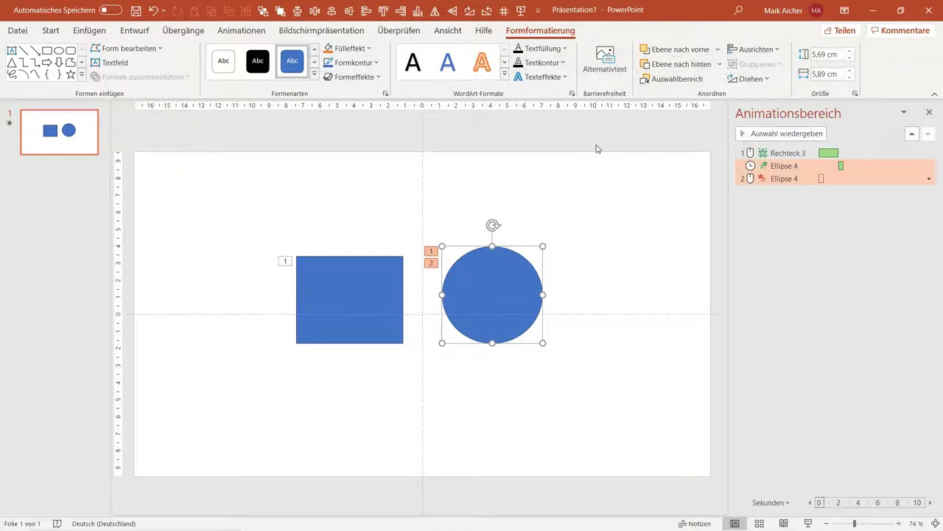
left_click(674, 87)
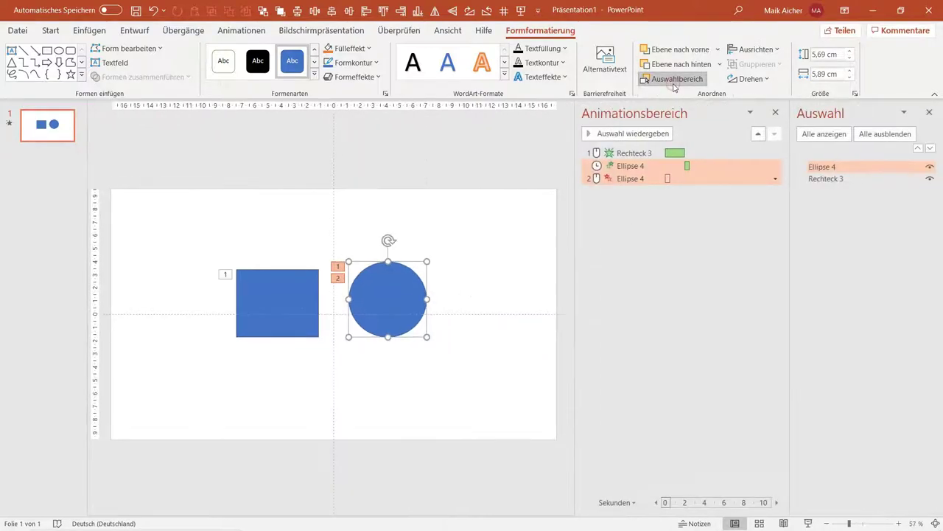
left_click(287, 317)
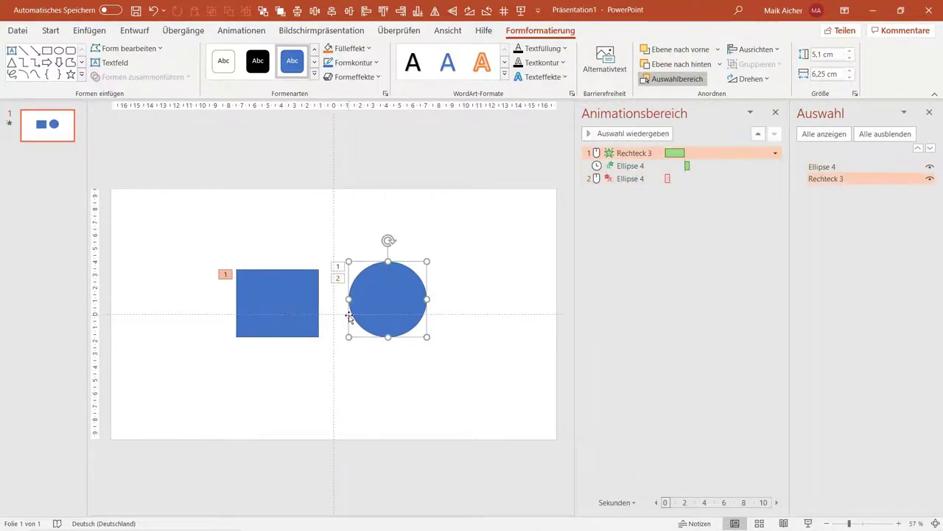
left_click(375, 313)
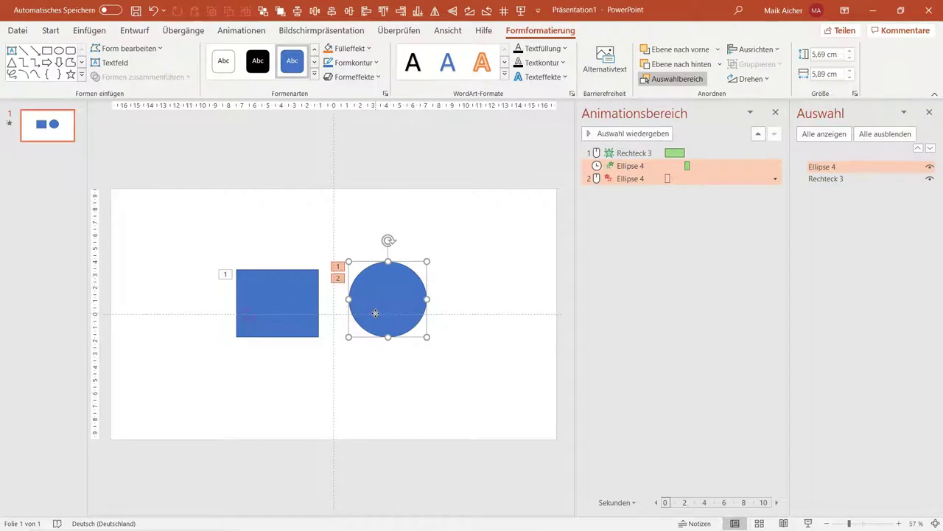
left_click(832, 167)
double_click(845, 167)
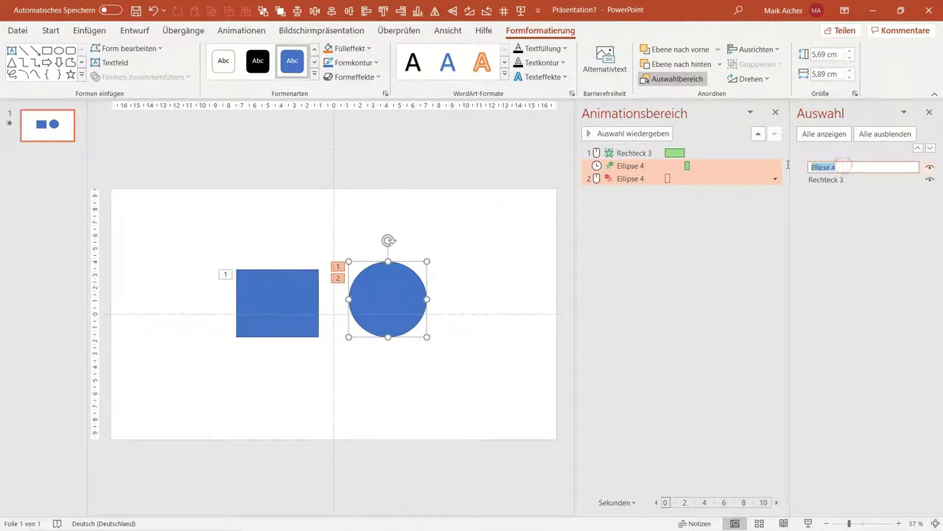
type("Ball")
left_click(829, 179)
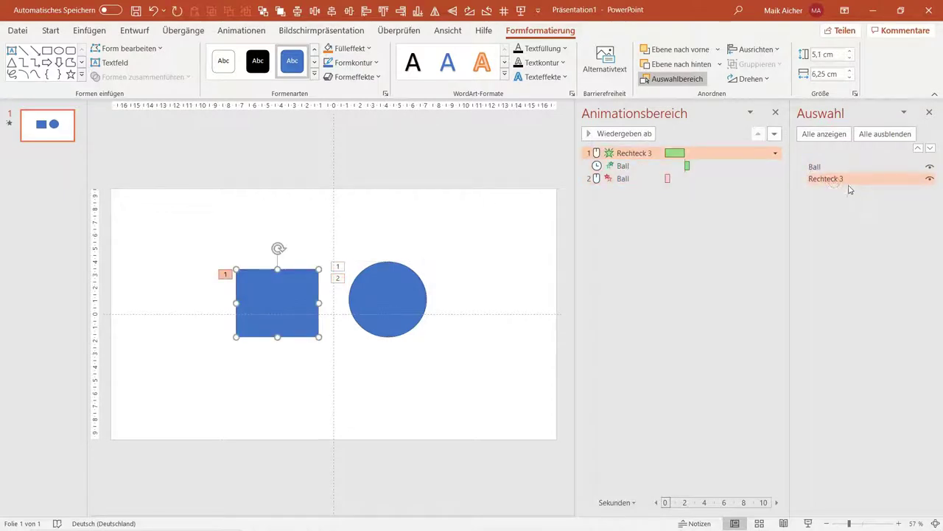
Step: Rename Rechteck 3 to 'Tor' and close the Selection Pane
left_click(845, 180)
key("ctrl+a")
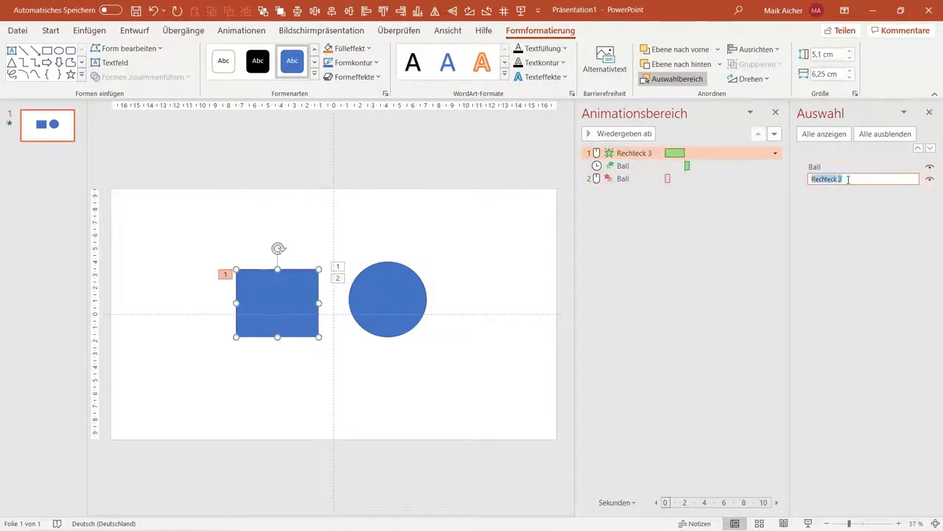
type("Tor")
key("Return")
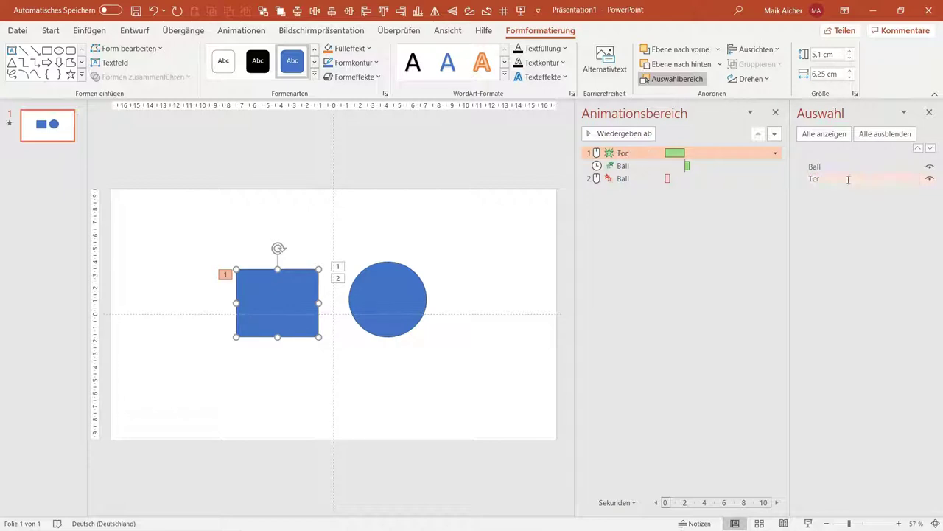
left_click(930, 112)
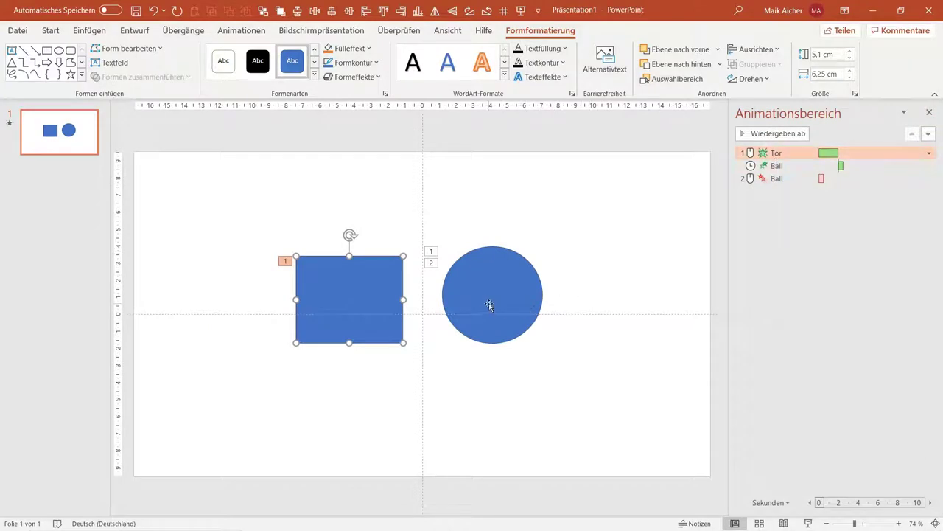
Step: Move Ball over the Tor rectangle and enlarge it to about 11,57 × 11,27 cm
left_click(512, 276)
left_click(395, 289)
left_click(577, 259)
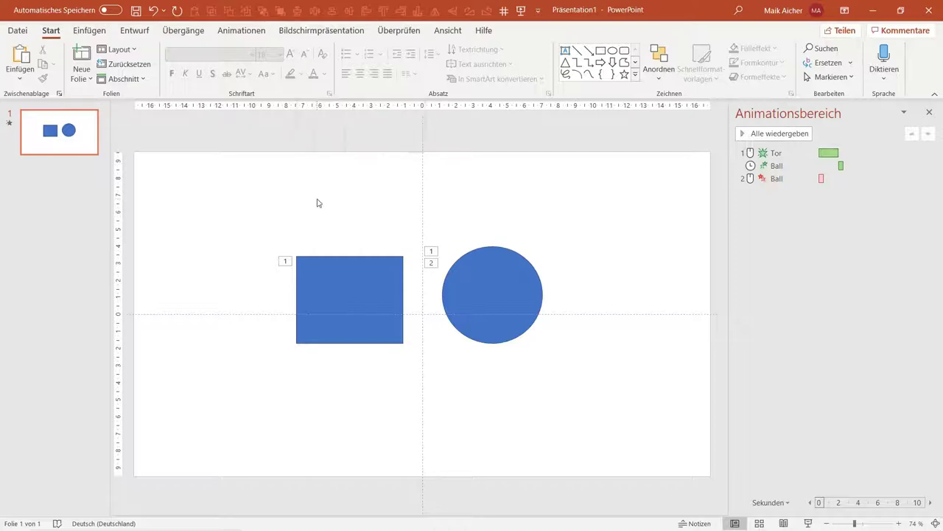
left_click(359, 275)
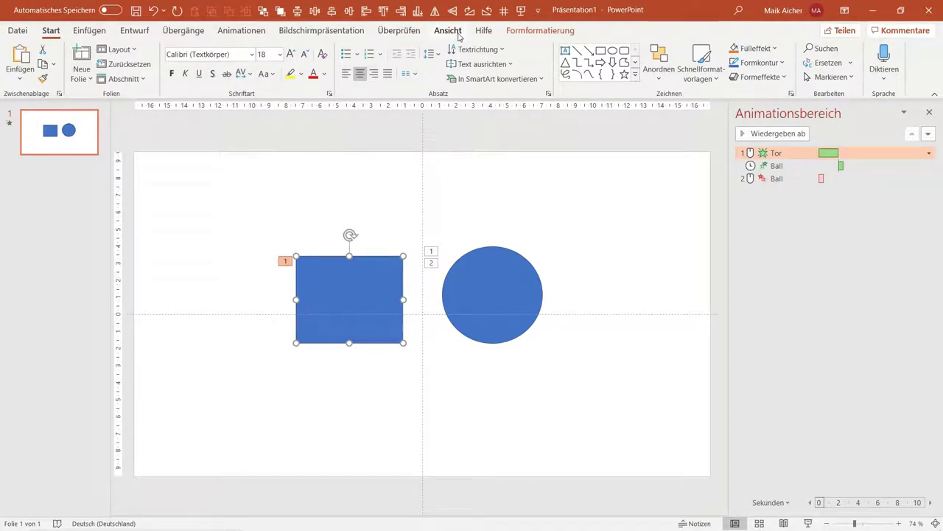
left_click(542, 33)
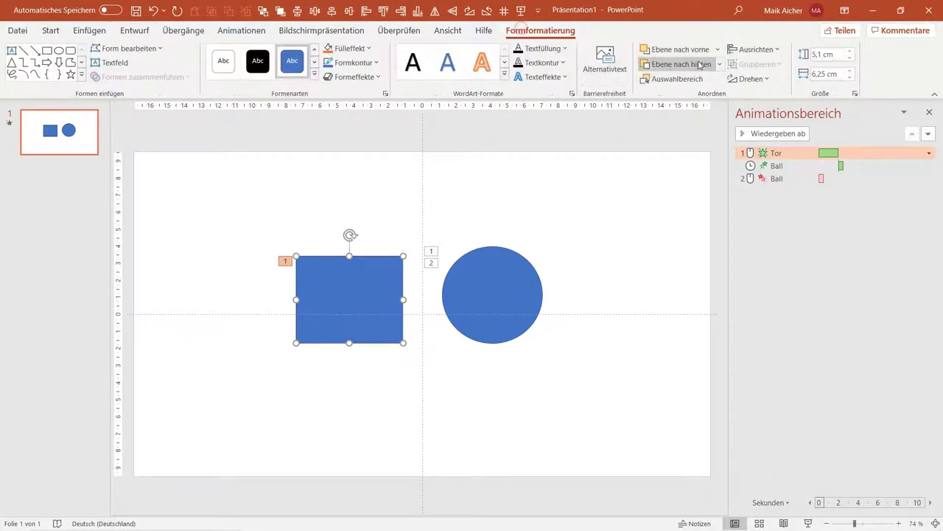
left_click(672, 79)
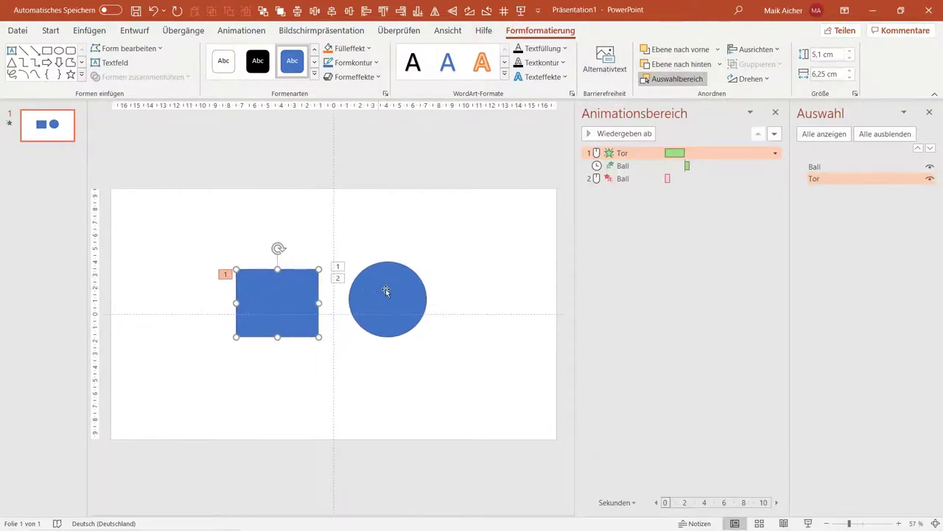
mouse_move(378, 286)
left_mouse_down()
mouse_move(282, 290)
mouse_move(260, 262)
left_mouse_up()
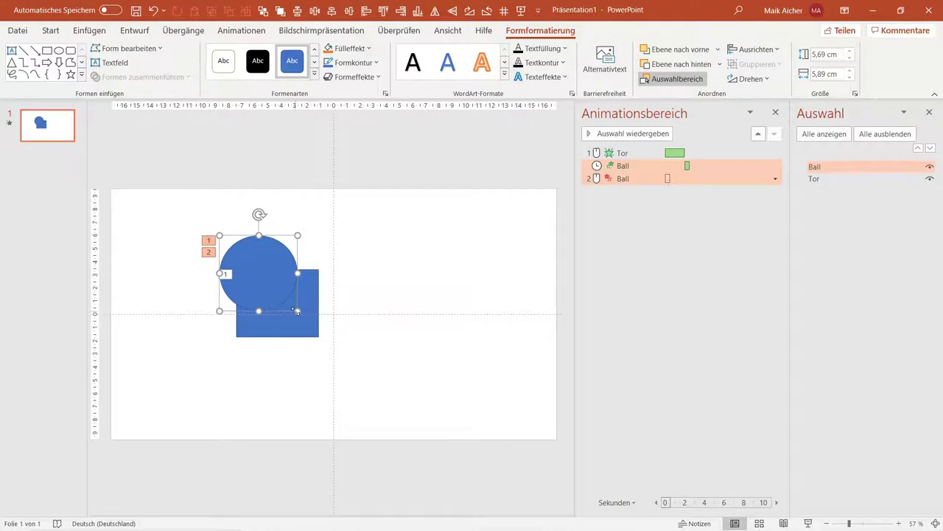
left_click_drag(297, 315, 368, 388)
left_click_drag(314, 333, 297, 322)
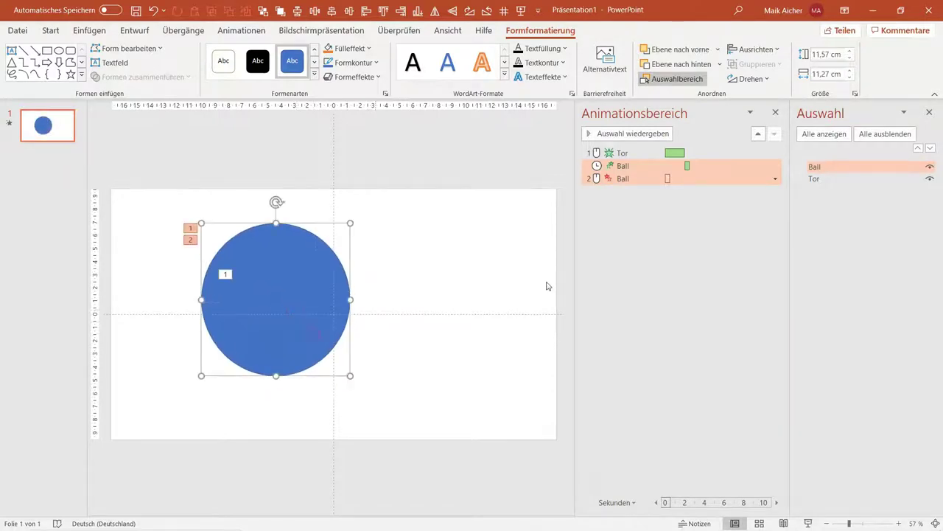
Step: Bring the Tor rectangle in front of the ball, then close the Selection Pane
left_click(830, 180)
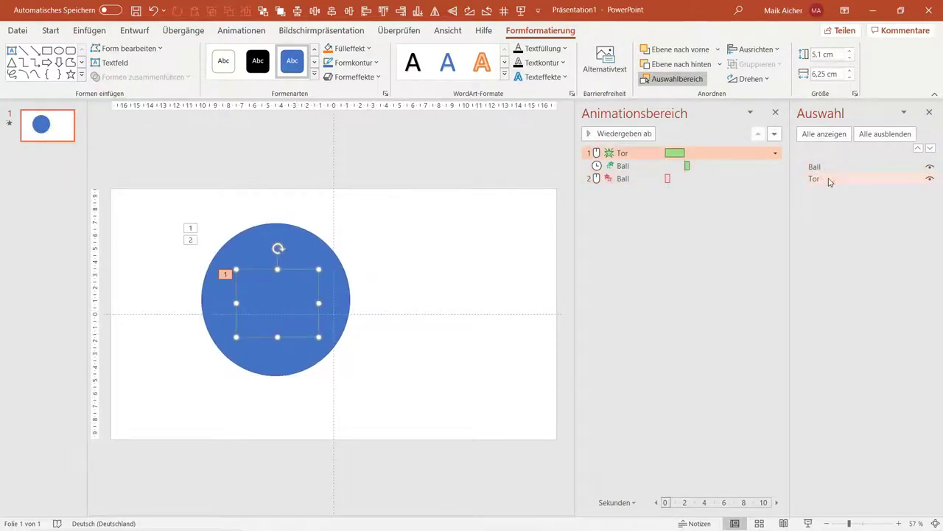
left_click(717, 49)
left_click(706, 83)
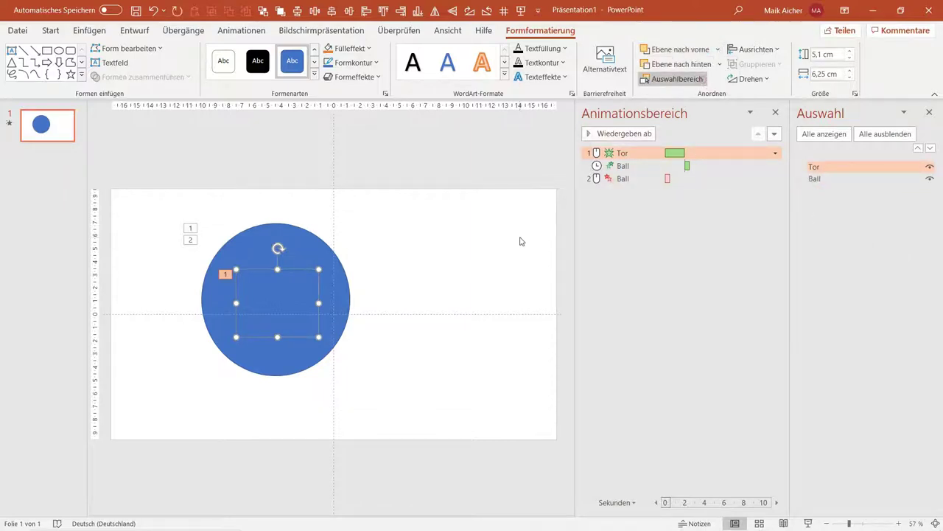
left_click(462, 253)
left_click_drag(408, 253, 300, 255)
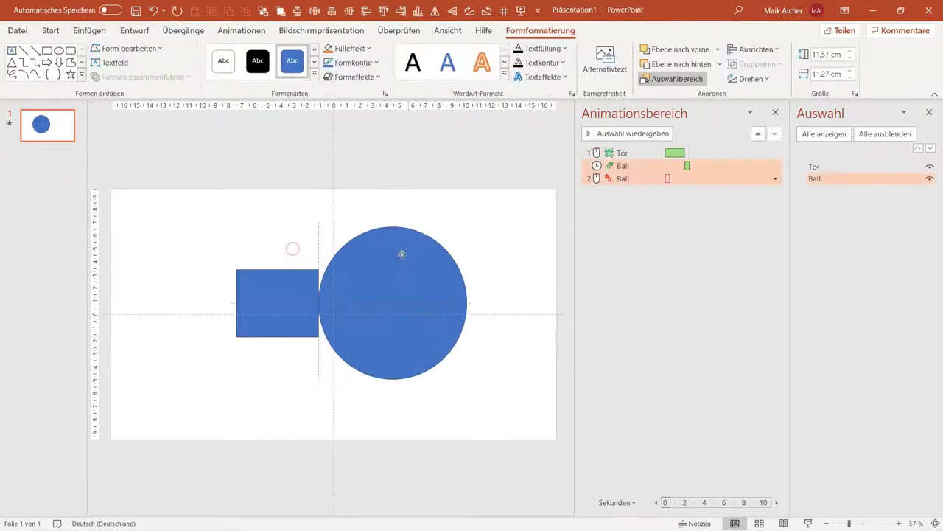
left_click(394, 228)
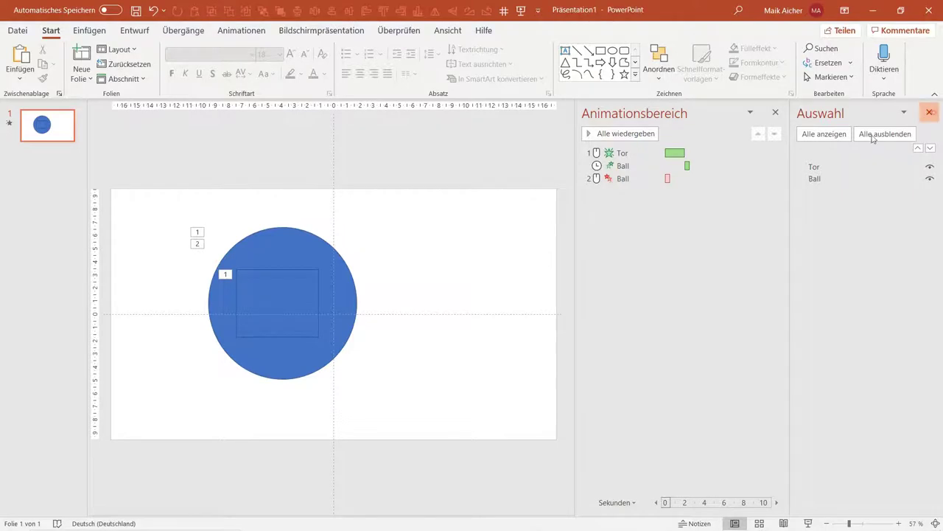
left_click(929, 112)
Step: Preview the ball's animation and place the ball above and right of the rectangle
left_click(552, 251)
left_click(387, 254)
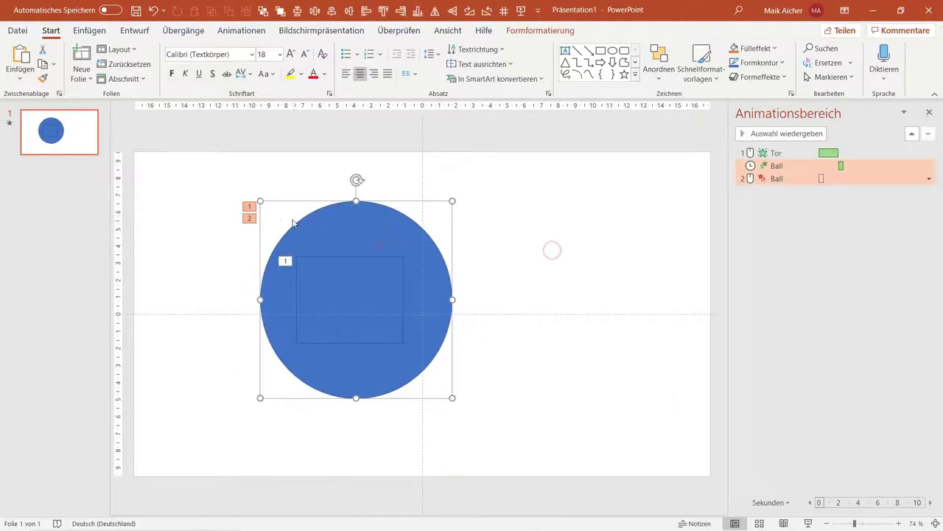
left_click(258, 201)
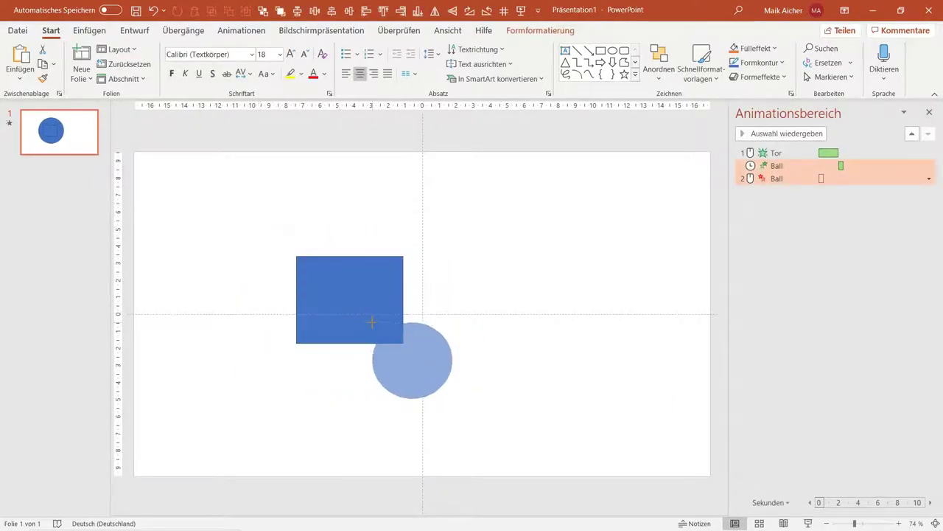
left_click_drag(427, 347, 542, 274)
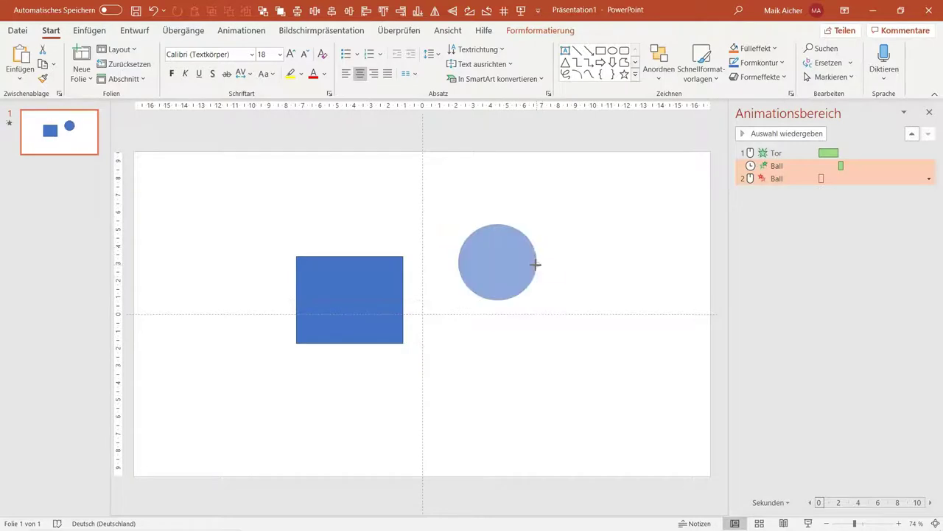
Step: Delete all shapes from the slide
left_click(548, 266)
key("ctrl+a")
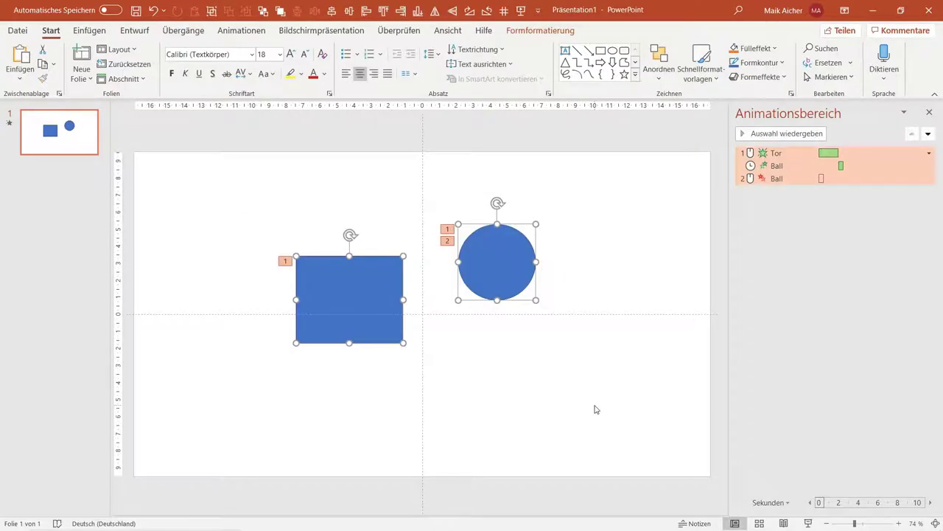
key("Delete")
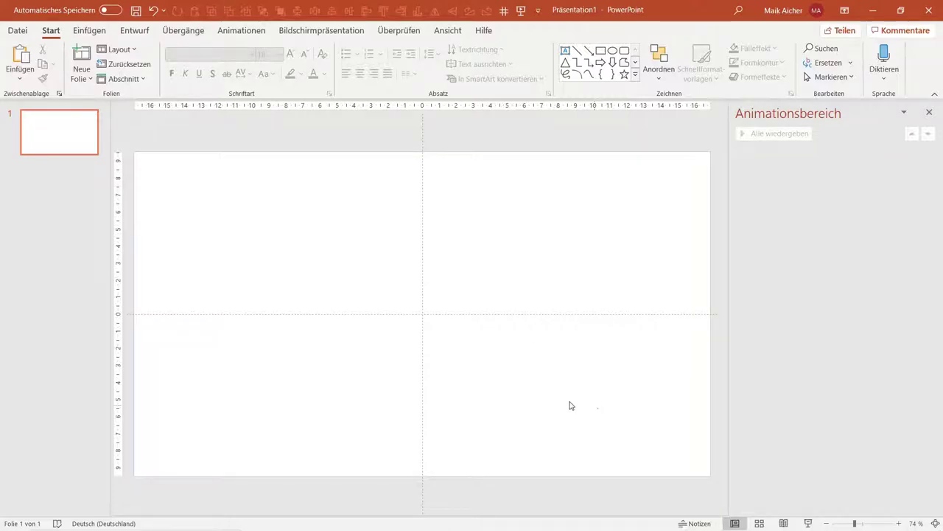
left_click(236, 31)
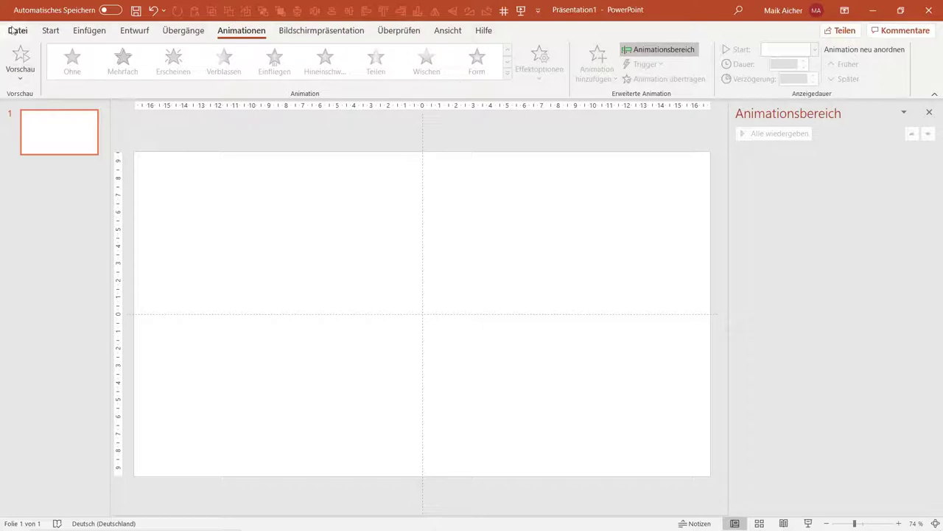
left_click(50, 31)
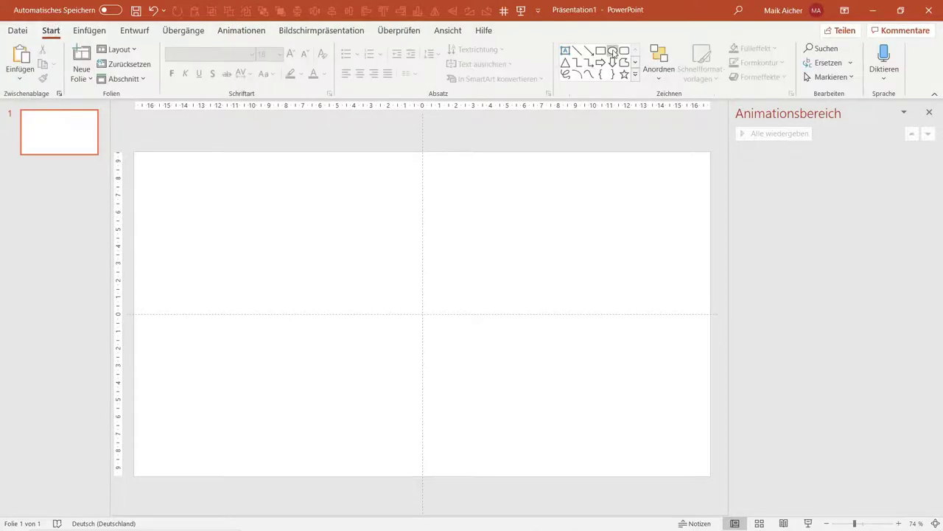
Step: Draw a blue square left of centre and expand the full animation effects list
left_click(600, 50)
left_click_drag(356, 226, 439, 310)
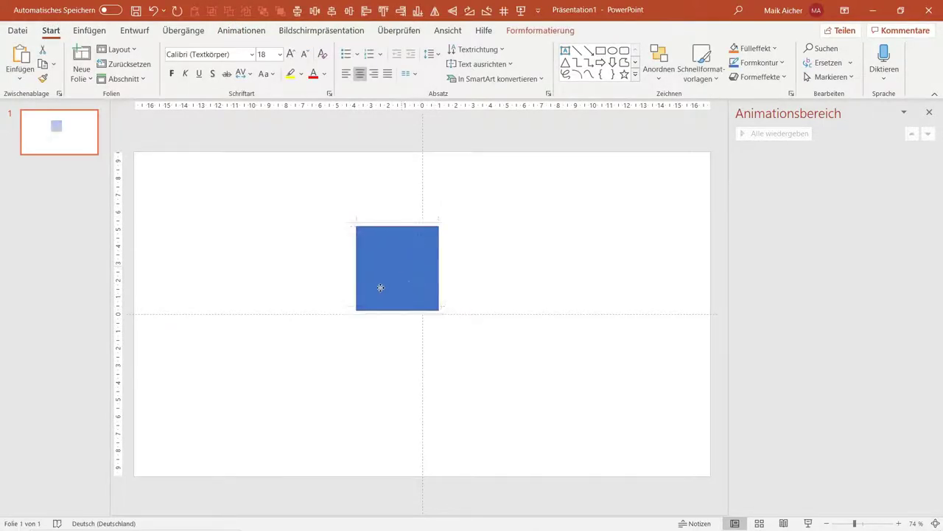
left_click_drag(380, 287, 330, 324)
left_click(241, 30)
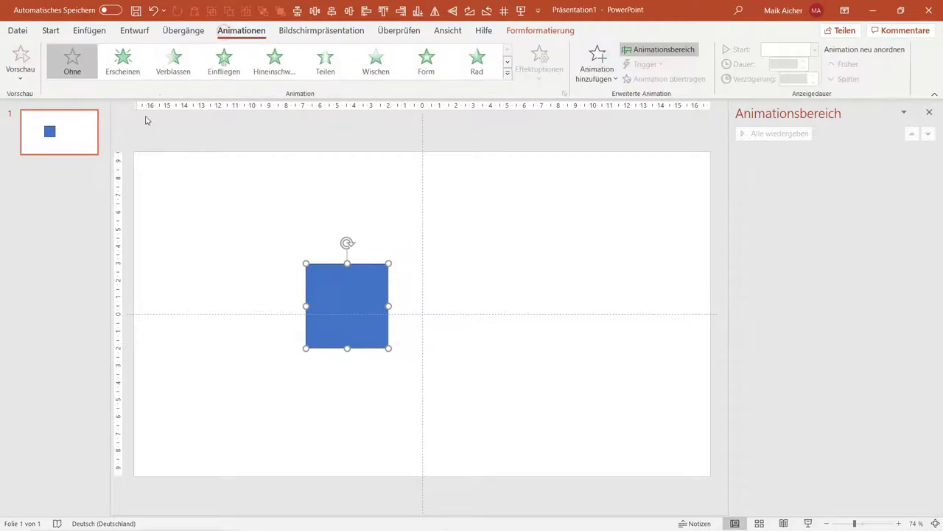
left_click(507, 74)
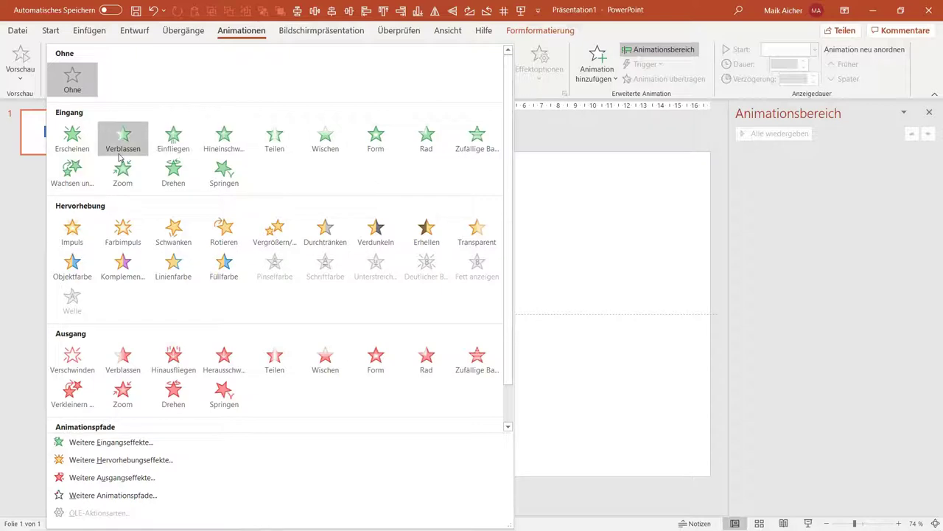
Step: Give Rechteck 8 an Erscheinen (Appear) entrance, test it in the slide show, and move it up-left
left_click(72, 140)
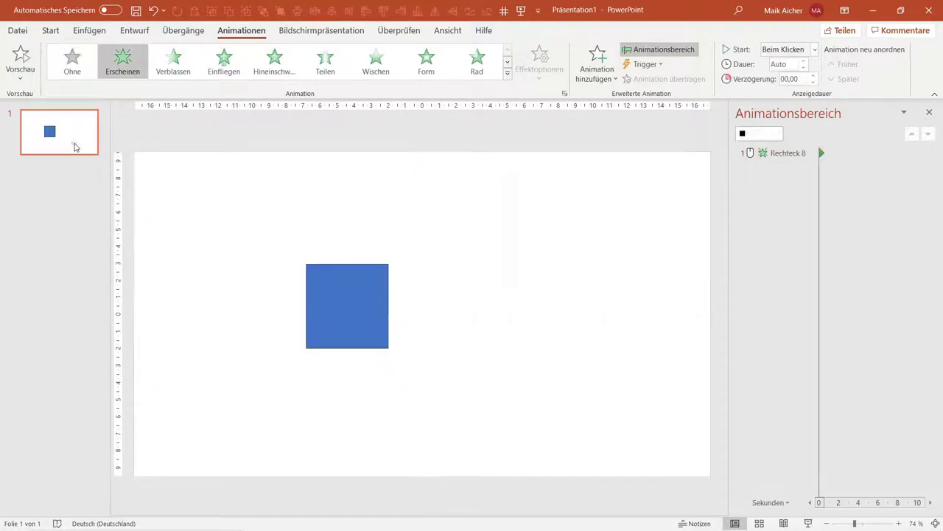
left_click(811, 523)
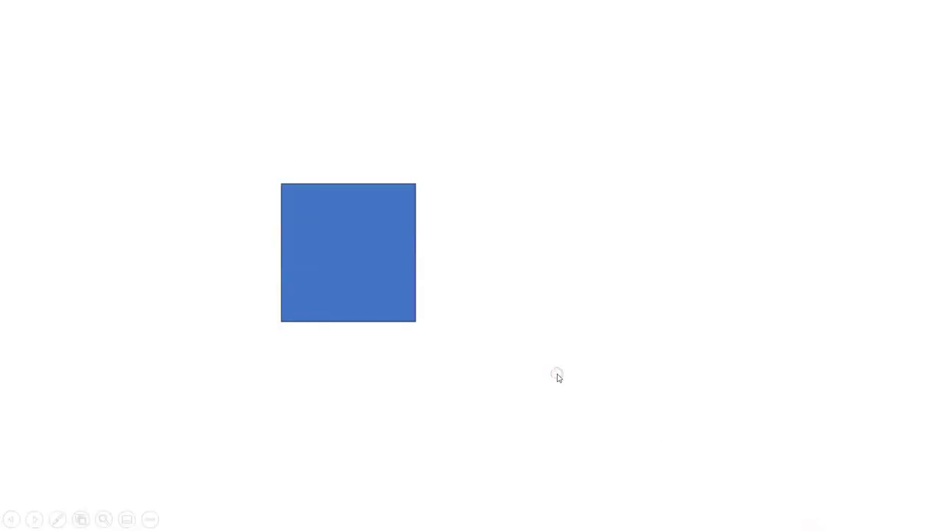
key("Escape")
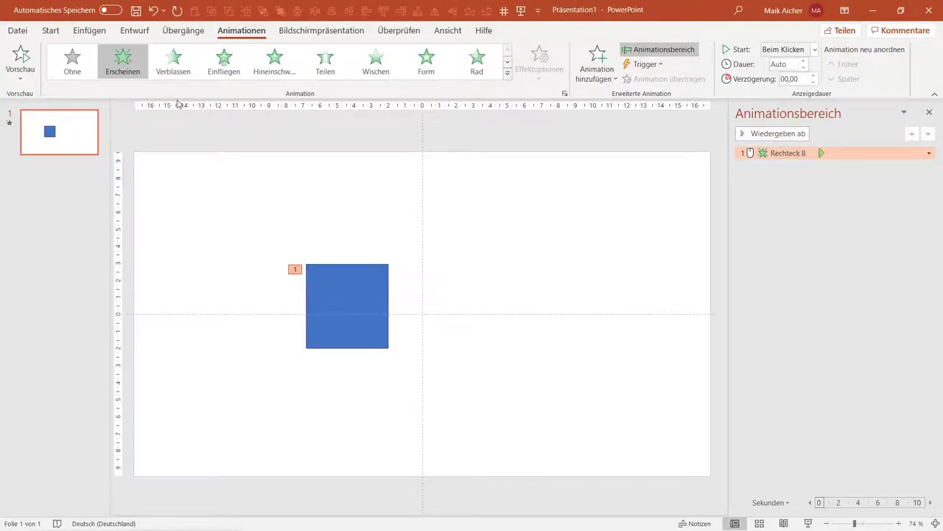
left_click_drag(362, 280, 282, 245)
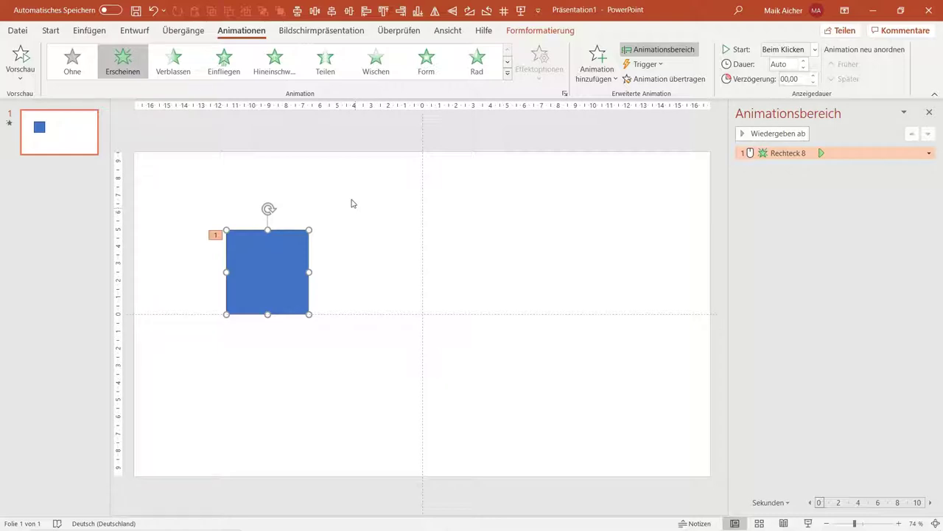
Step: Apply the Einfliegen entrance to the square, flying in Von links (from the left)
left_click(507, 72)
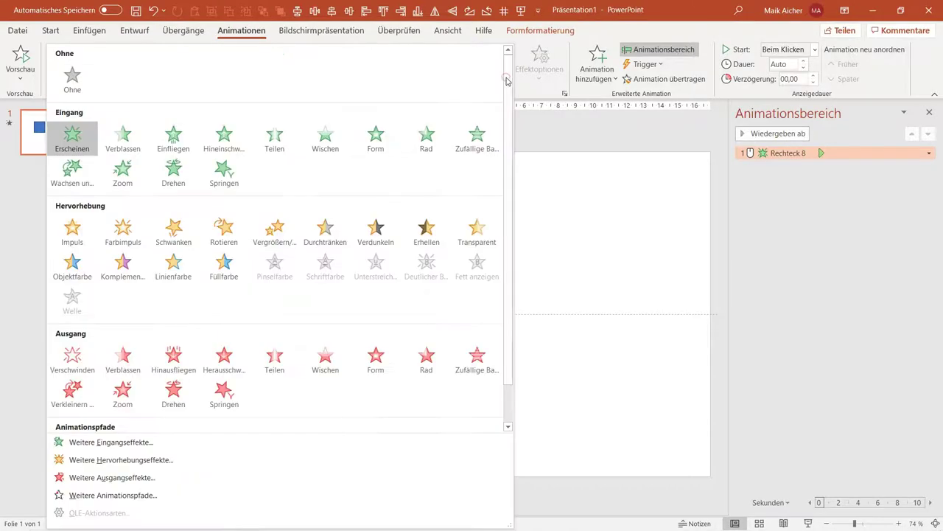
left_click(172, 148)
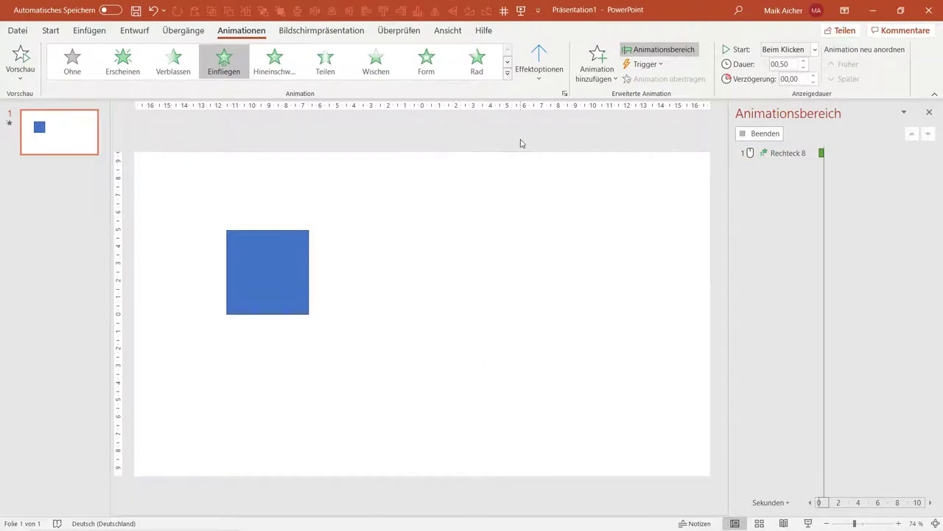
left_click(554, 81)
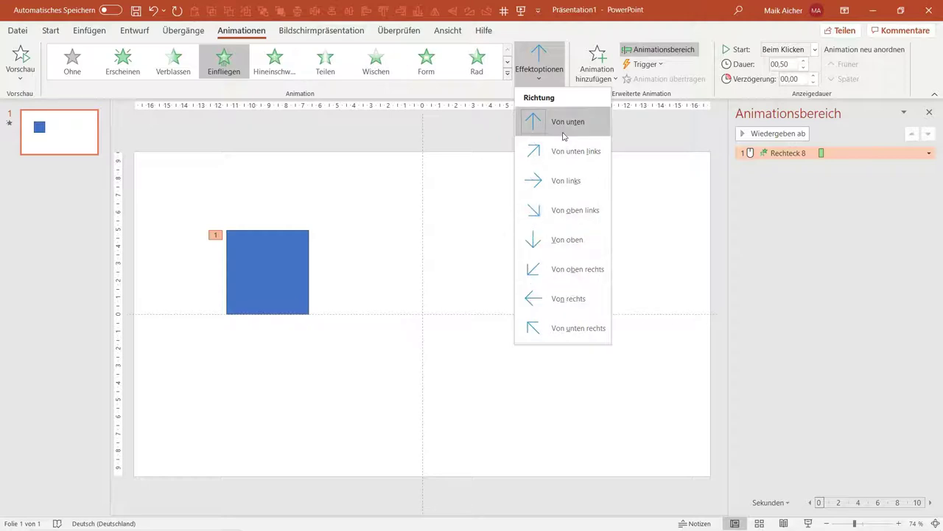
left_click(565, 181)
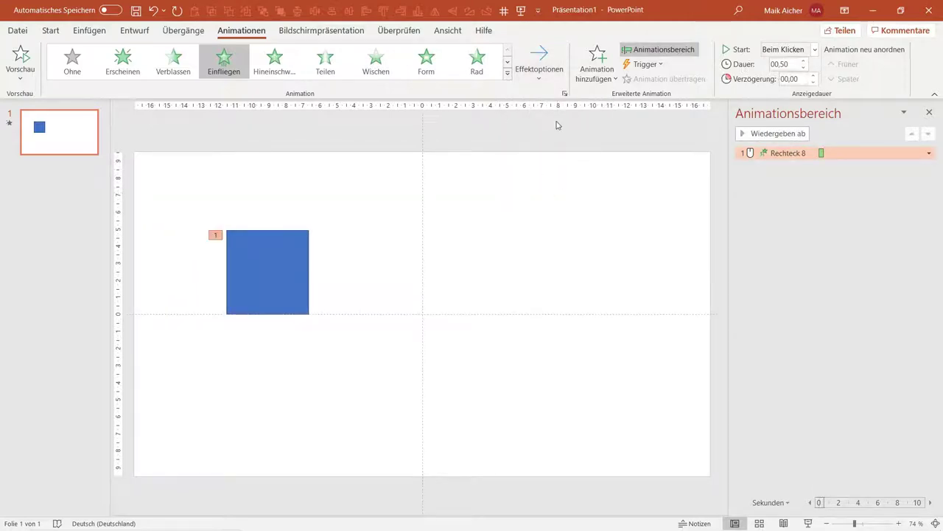
Step: Move the square right against the vertical centre line, leaving its direction unchanged
left_click_drag(288, 257, 394, 256)
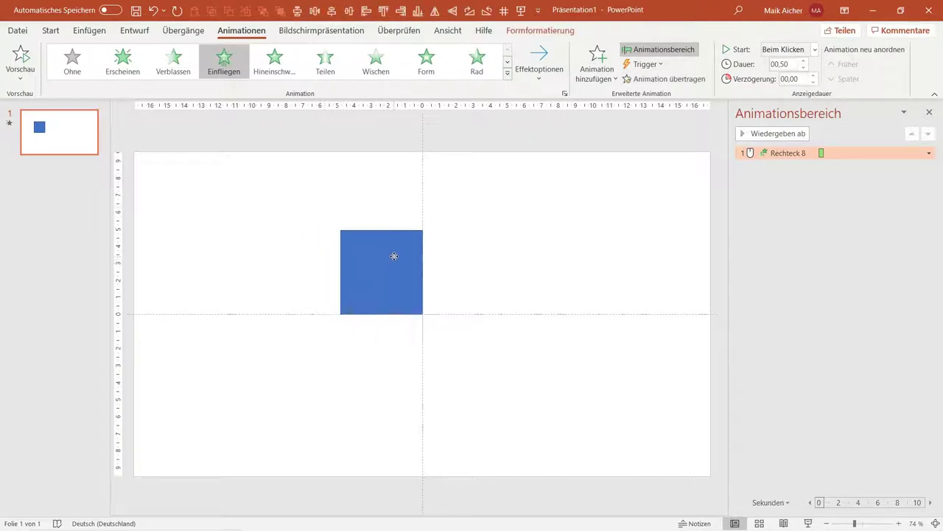
left_click(504, 237)
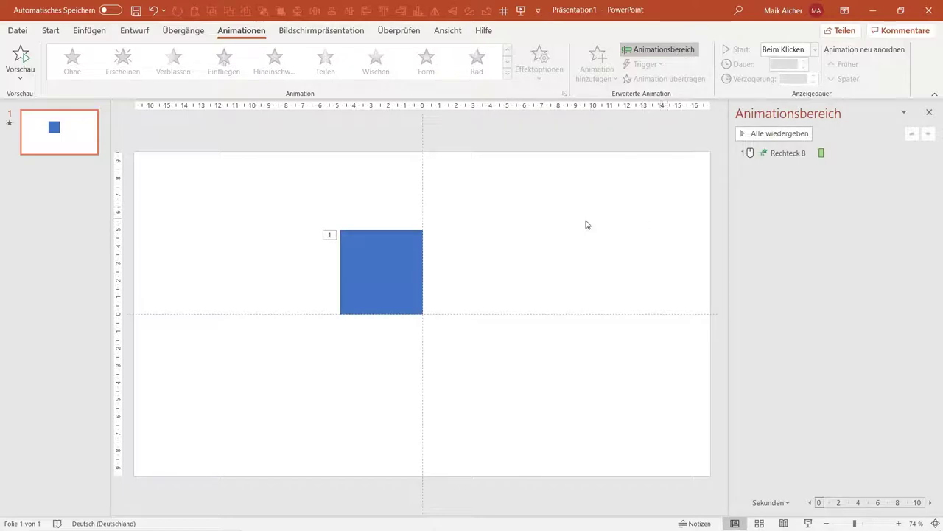
left_click(363, 268)
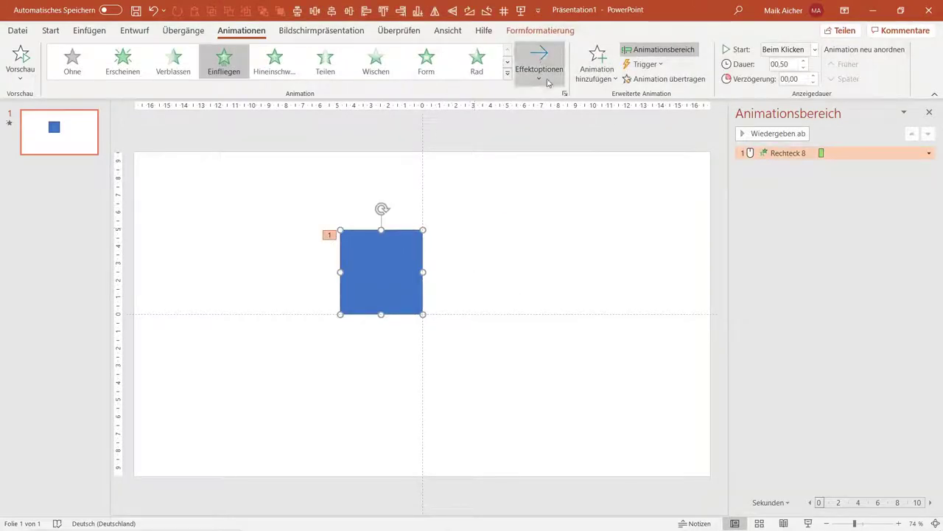
left_click(544, 71)
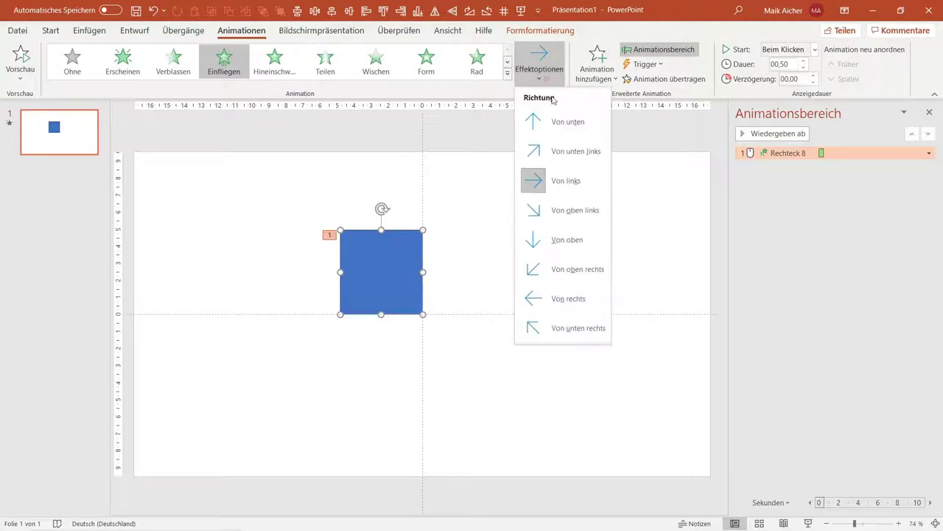
left_click(665, 182)
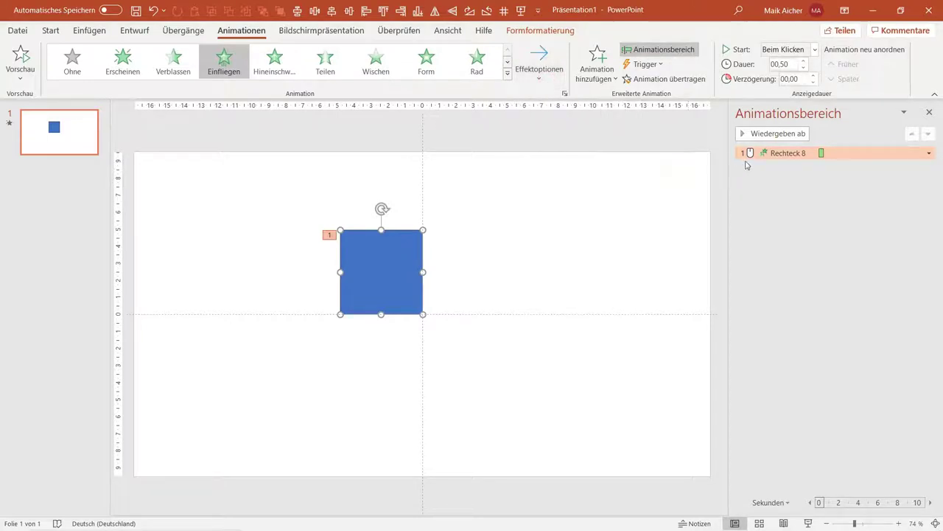
right_click(780, 151)
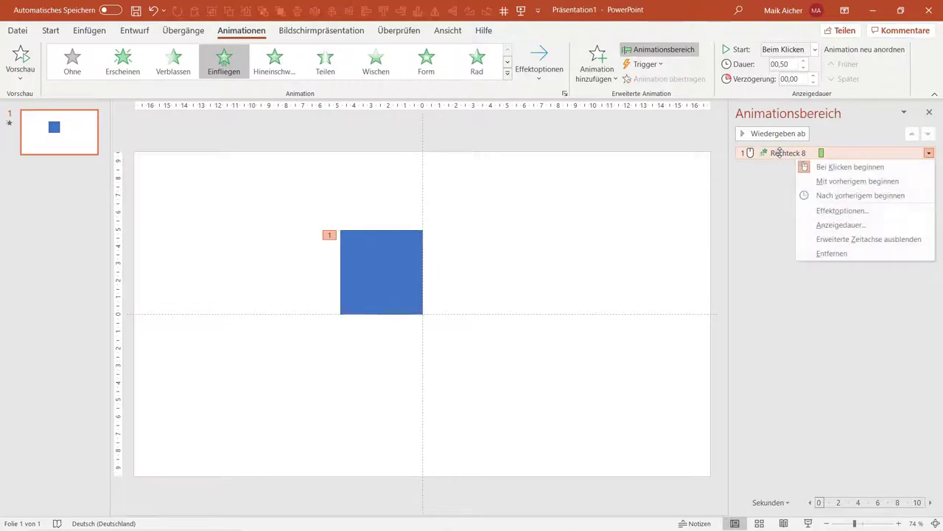
left_click(859, 212)
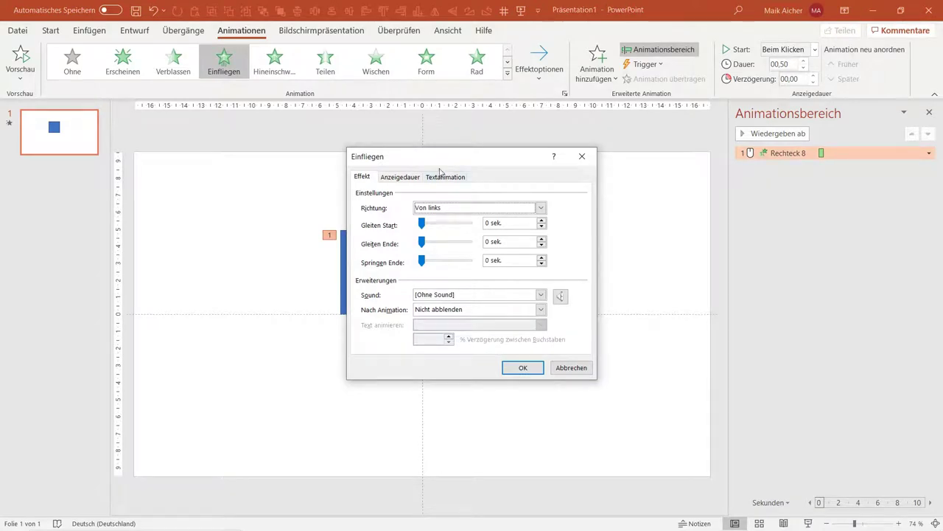
left_click_drag(443, 162, 566, 152)
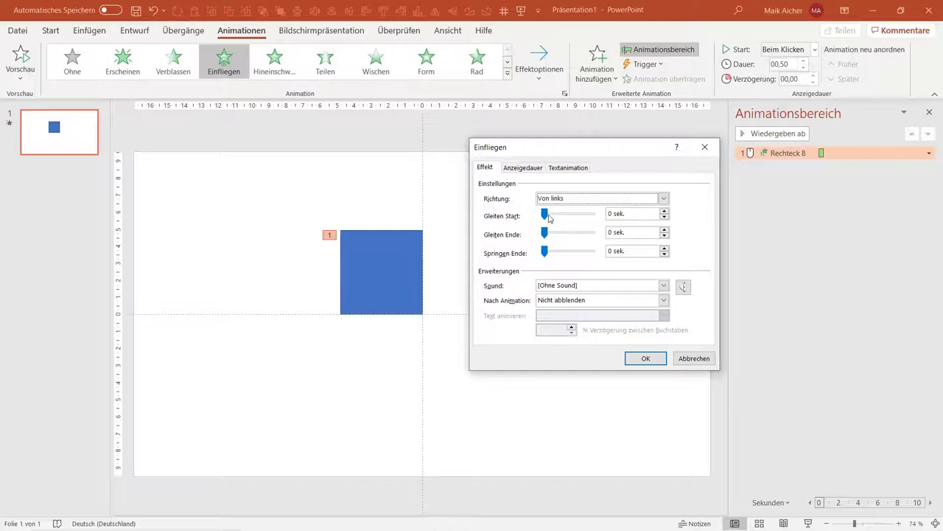
left_click(664, 199)
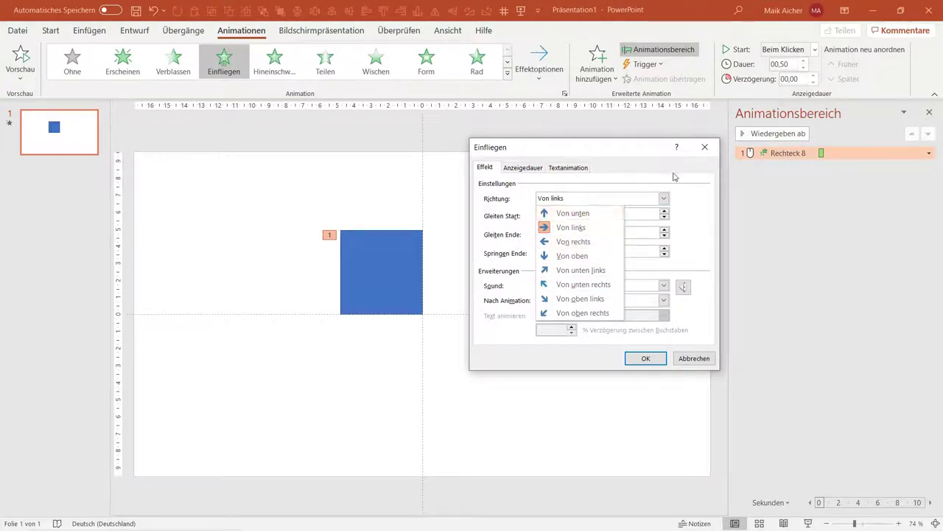
left_click(693, 185)
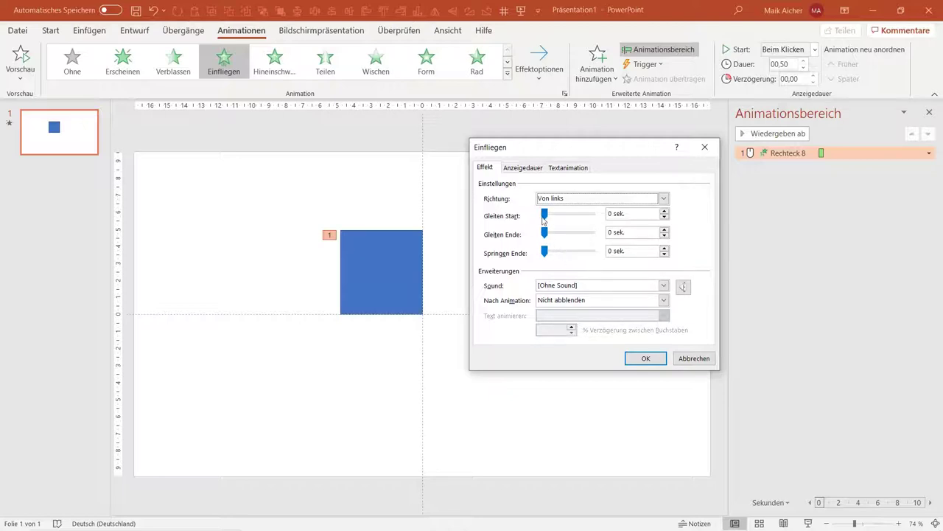
left_click_drag(543, 218, 559, 216)
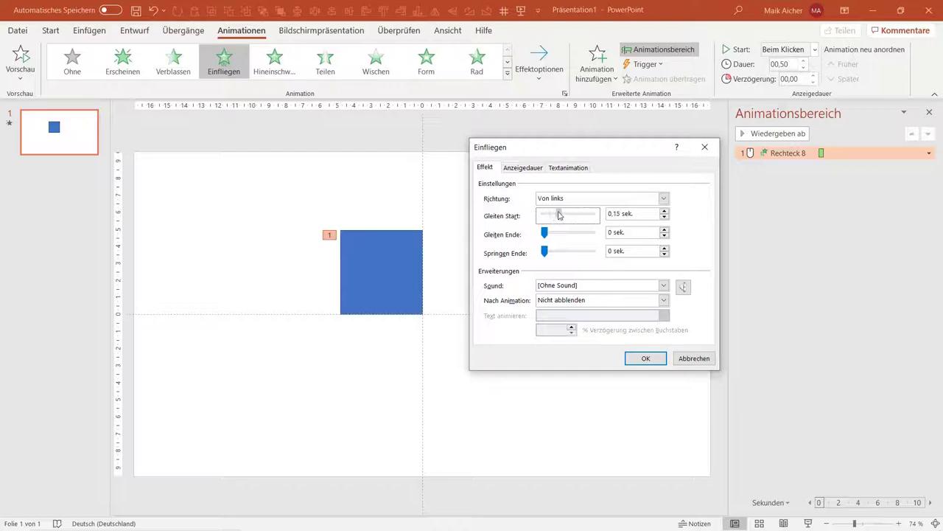
left_click(619, 214)
double_click(614, 214)
type("1")
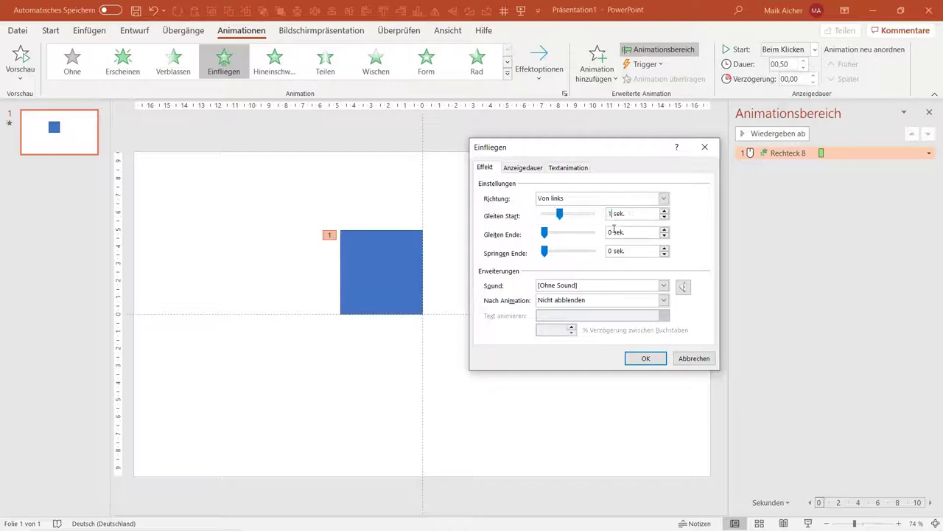
double_click(609, 232)
type("1")
mouse_move(559, 214)
left_mouse_down()
mouse_move(569, 214)
mouse_move(559, 216)
left_mouse_up()
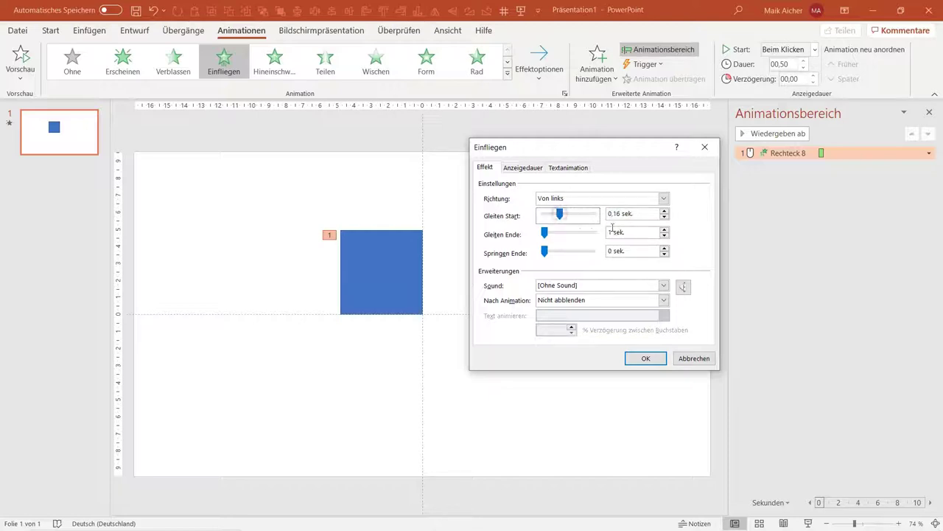
left_click(616, 214)
double_click(619, 214)
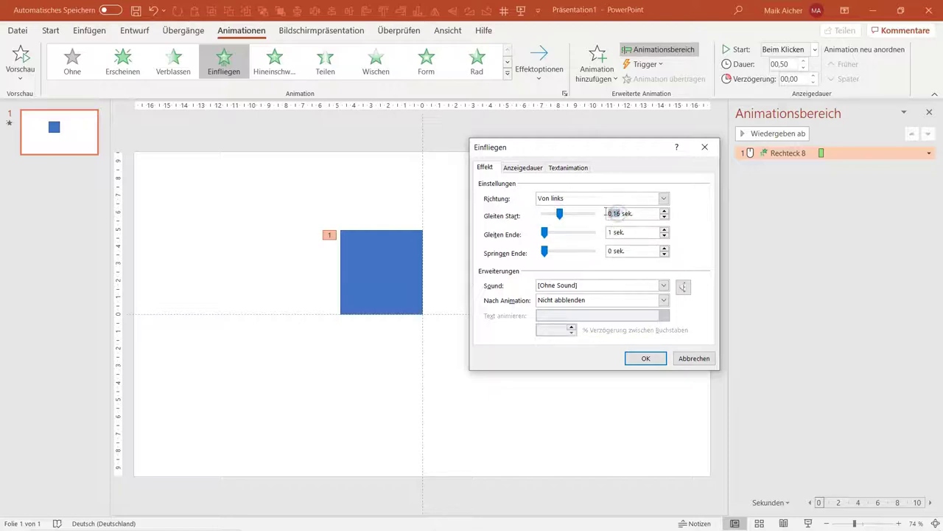
type("1")
left_click_drag(626, 214, 604, 214)
left_click(693, 359)
double_click(780, 65)
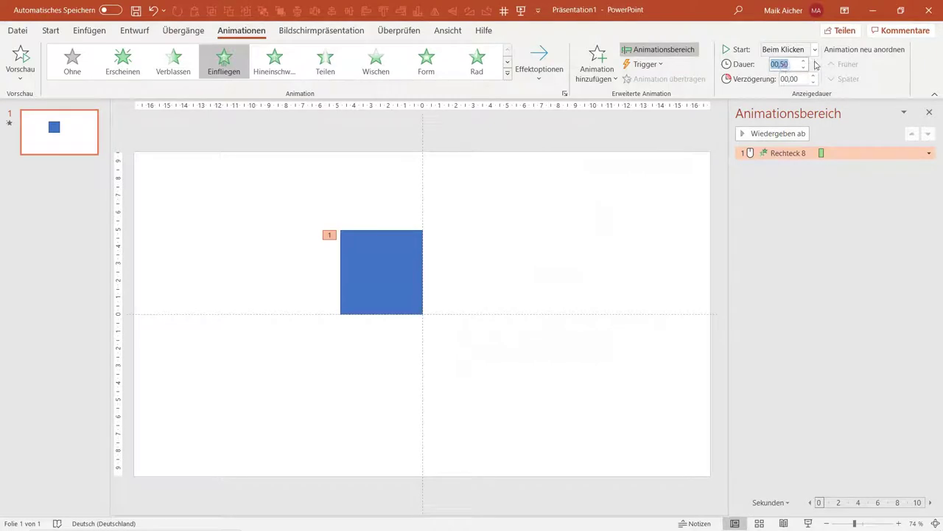
Step: Raise the fly-in duration (Dauer) to 03,00
left_click(803, 61)
left_click(803, 61)
left_click(803, 62)
left_click(803, 61)
left_click(803, 61)
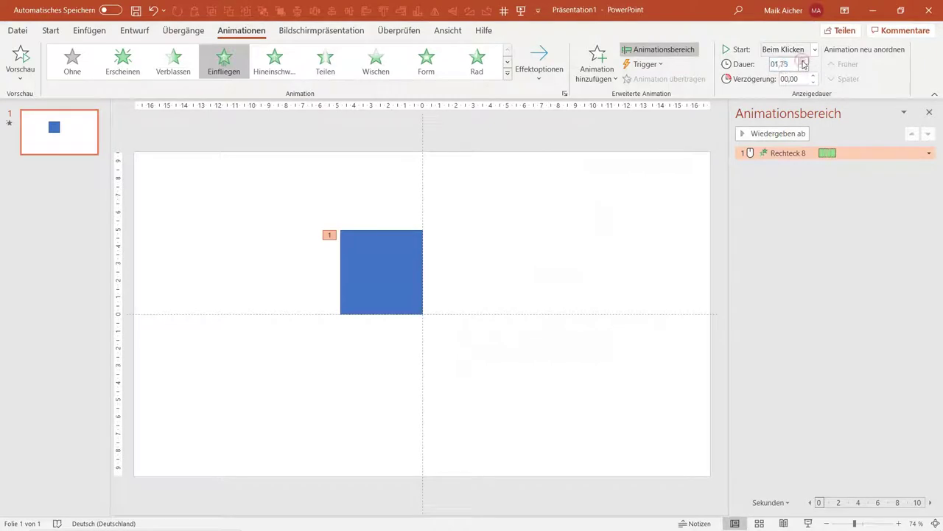
left_click(803, 62)
left_click(804, 61)
left_click(803, 61)
left_click(803, 61)
left_click(804, 61)
Step: Set Gleiten Start and Gleiten Ende to 1 sek. in Rechteck 8's effect options
left_click(929, 152)
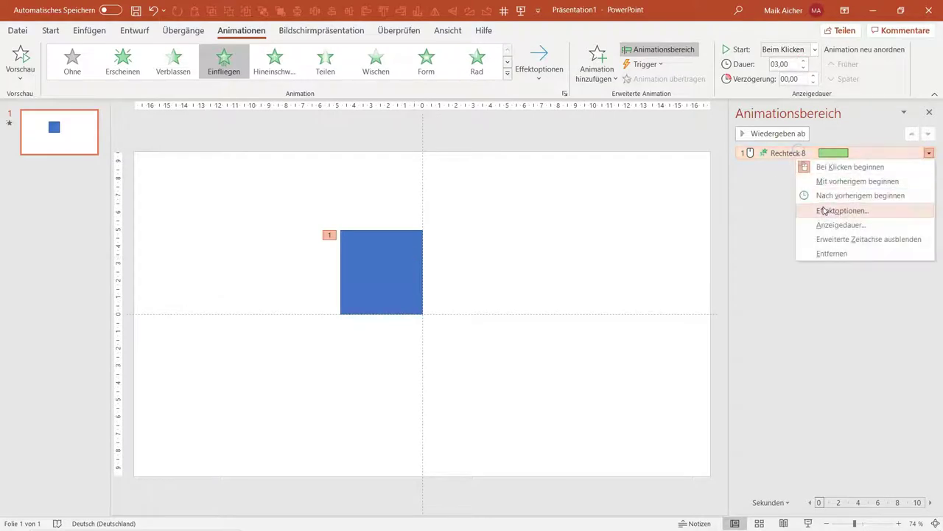
left_click(824, 210)
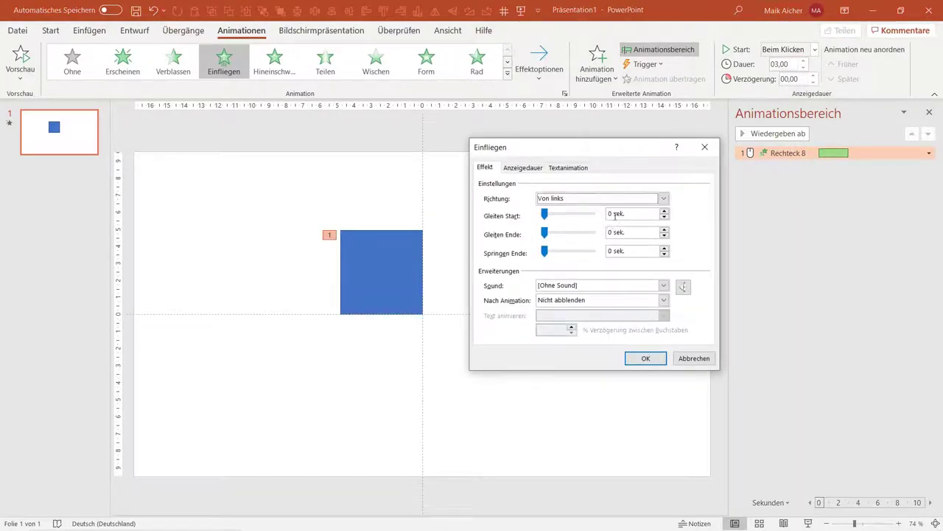
double_click(612, 213)
type("1")
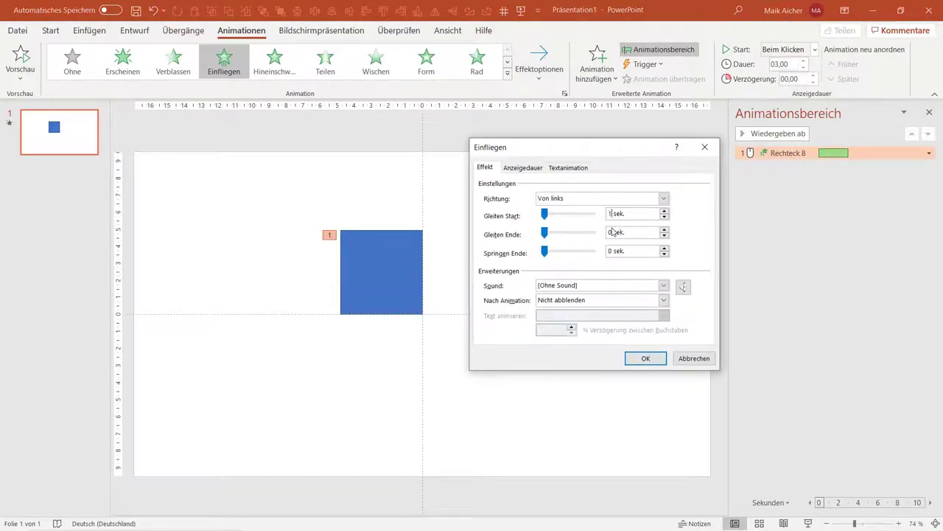
left_click(612, 231)
double_click(612, 231)
type("1")
left_click(592, 236)
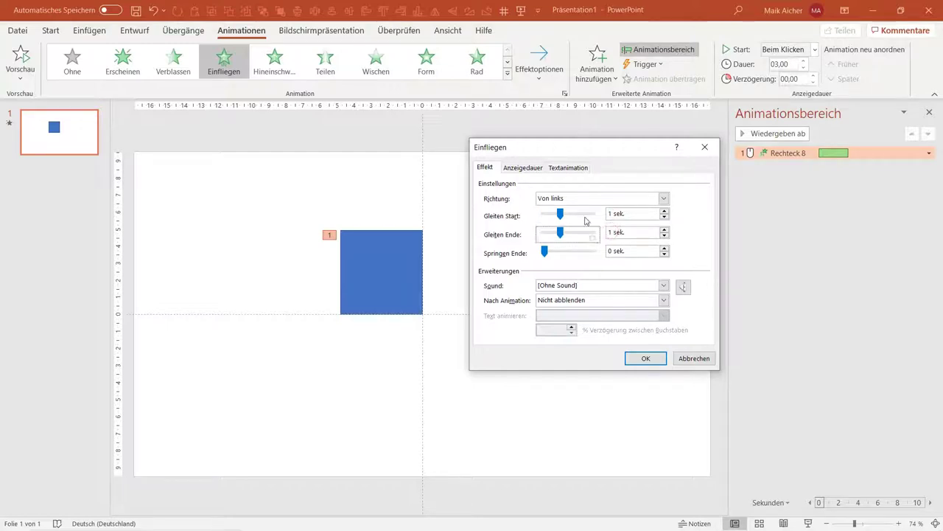
left_click(642, 358)
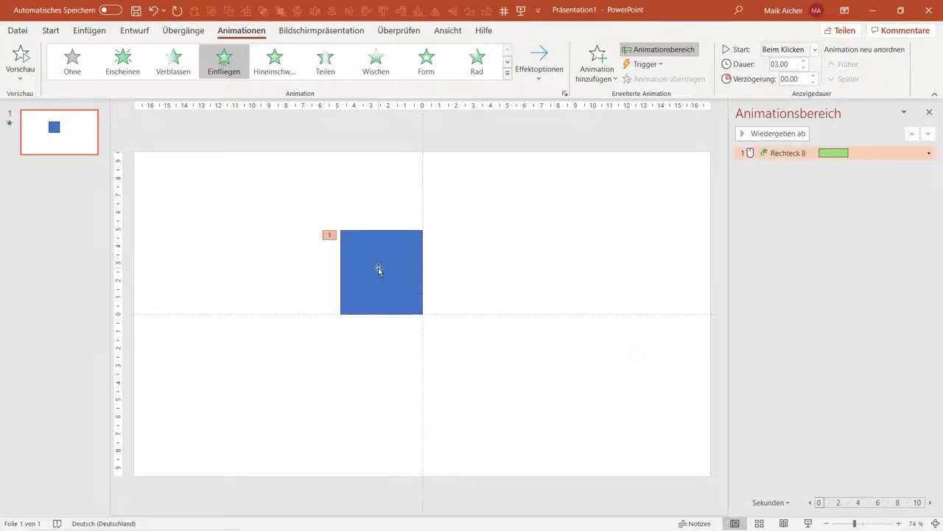
left_click_drag(378, 267, 669, 268)
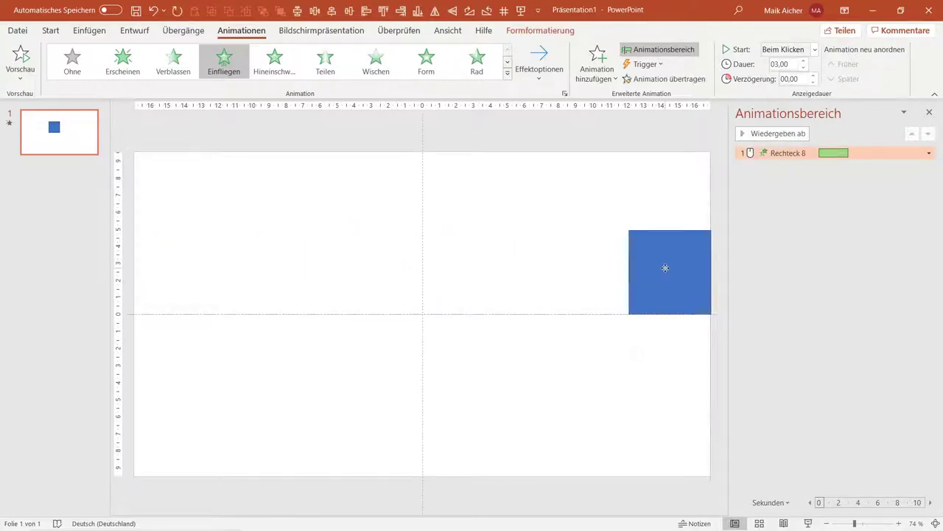
left_click(565, 194)
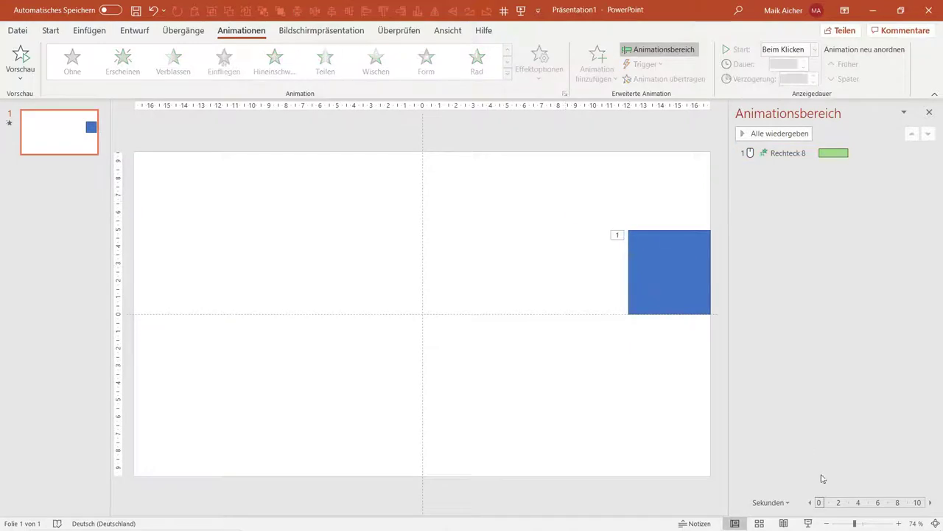
left_click(808, 524)
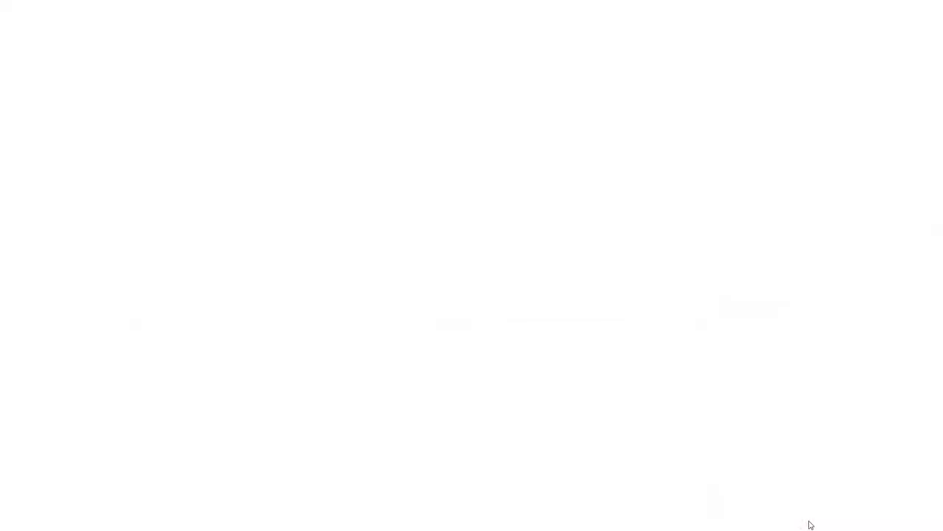
left_click(810, 524)
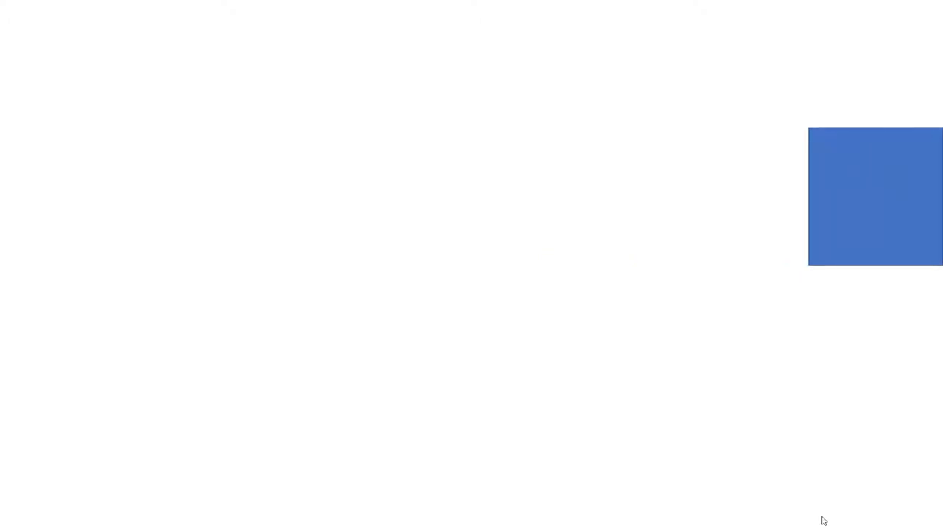
key("Escape")
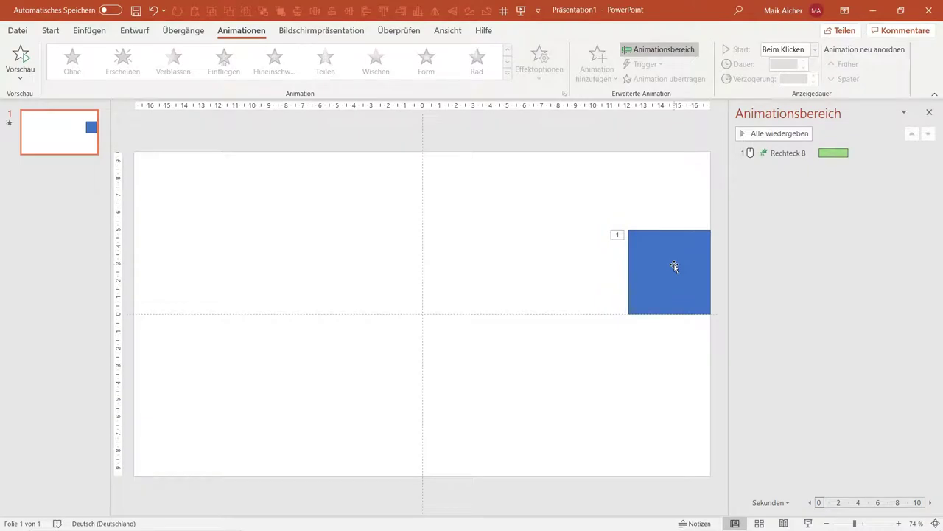
left_click_drag(674, 267, 677, 352)
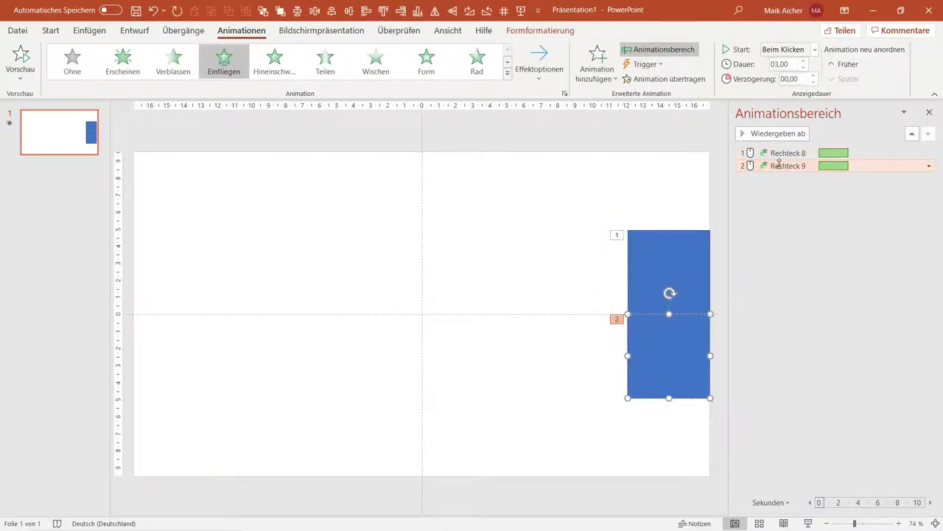
left_click(929, 166)
left_click(820, 224)
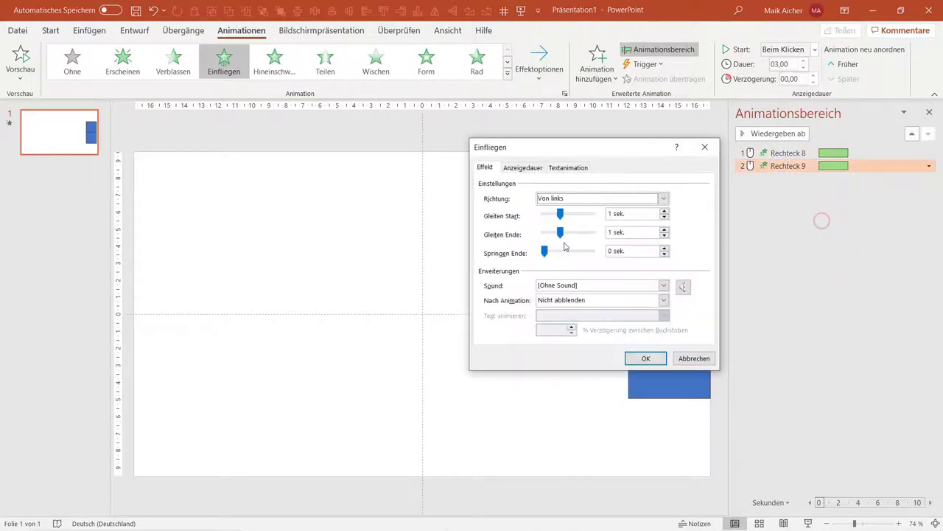
mouse_move(561, 214)
left_mouse_down()
mouse_move(545, 214)
mouse_move(560, 233)
mouse_move(545, 233)
left_mouse_up()
left_click(645, 358)
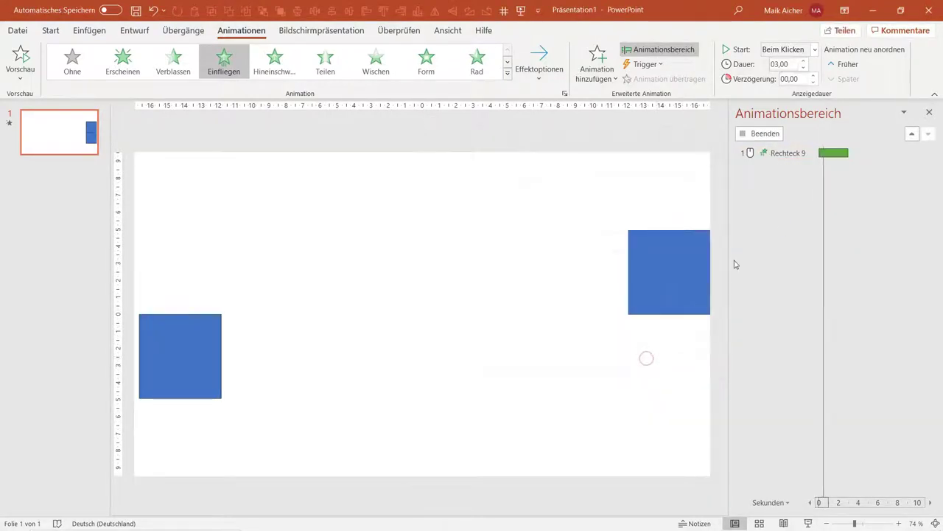
left_click(806, 49)
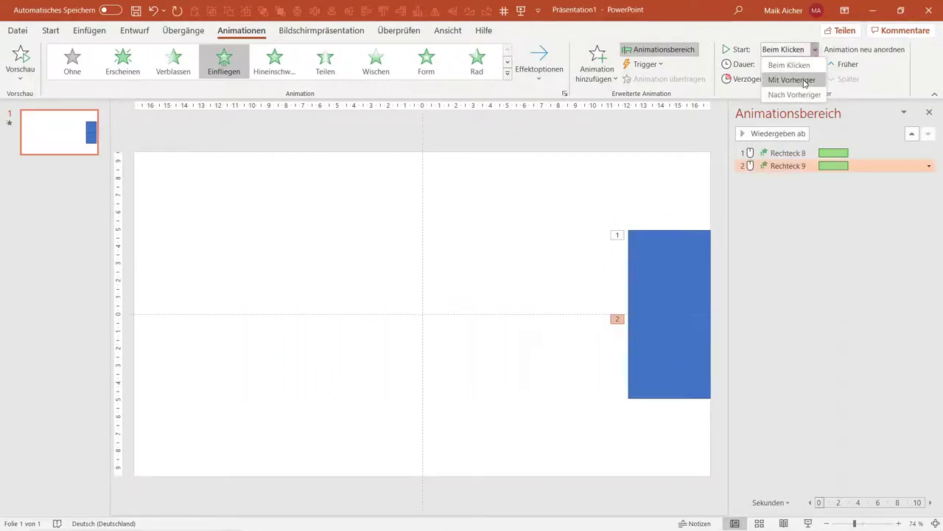
left_click(804, 80)
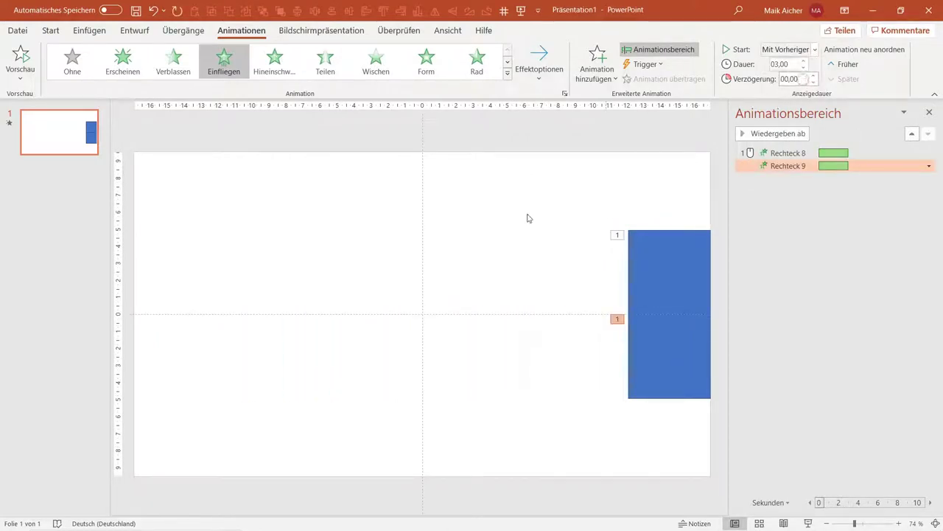
left_click(809, 523)
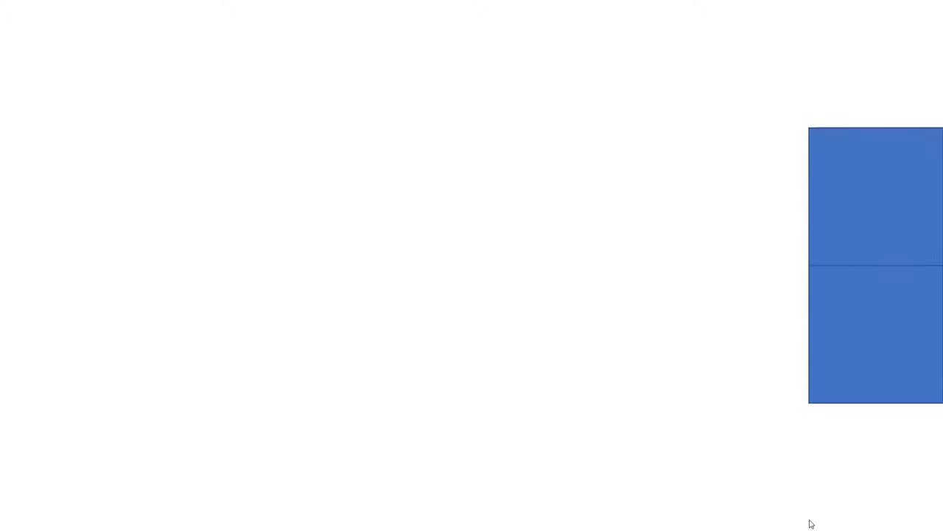
key("Escape")
left_click(638, 257)
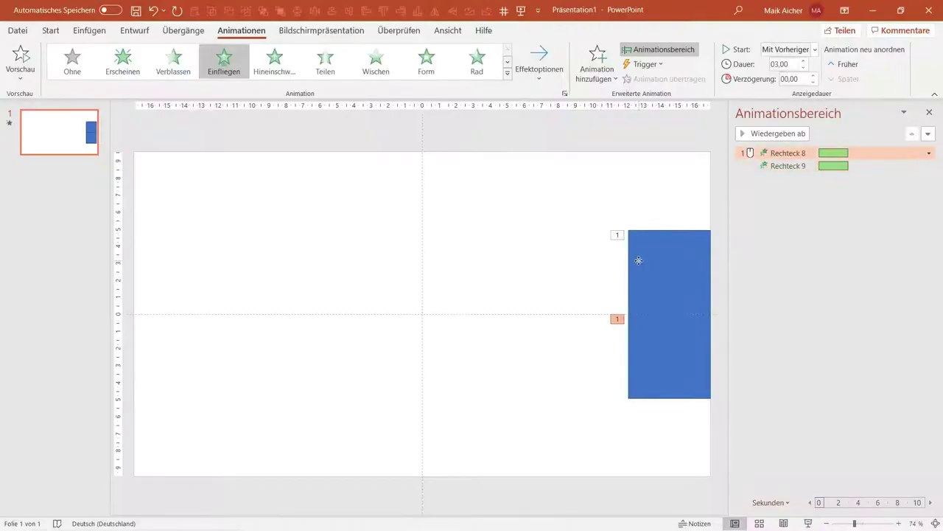
left_click(648, 331, "shift")
left_click(578, 259)
left_click(657, 337)
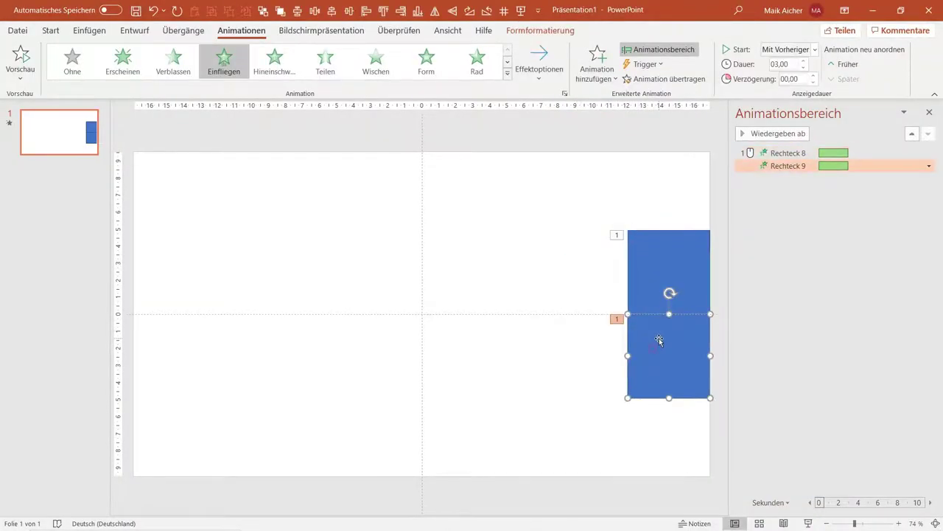
key("Delete")
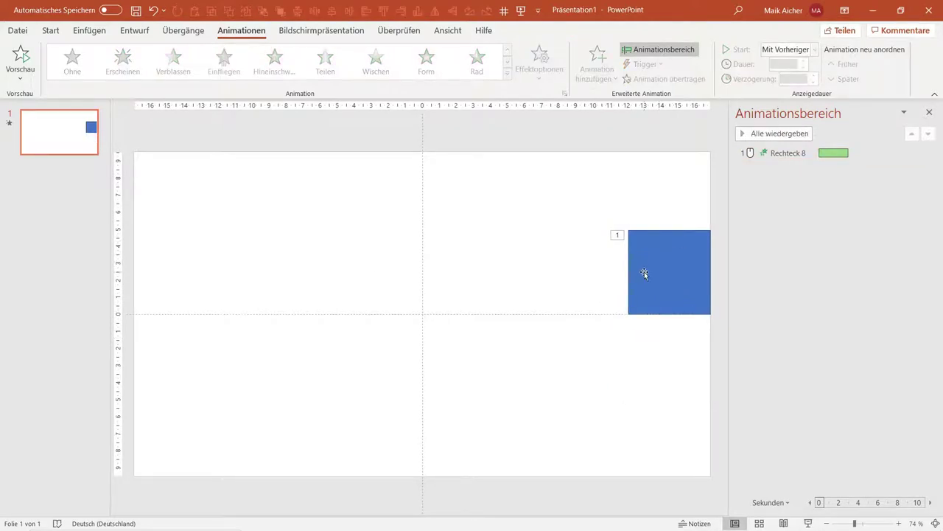
Step: Delete the rectangle's fly-in animation and snap the rectangle to the slide centre
left_click_drag(644, 271, 337, 281)
left_click(796, 155)
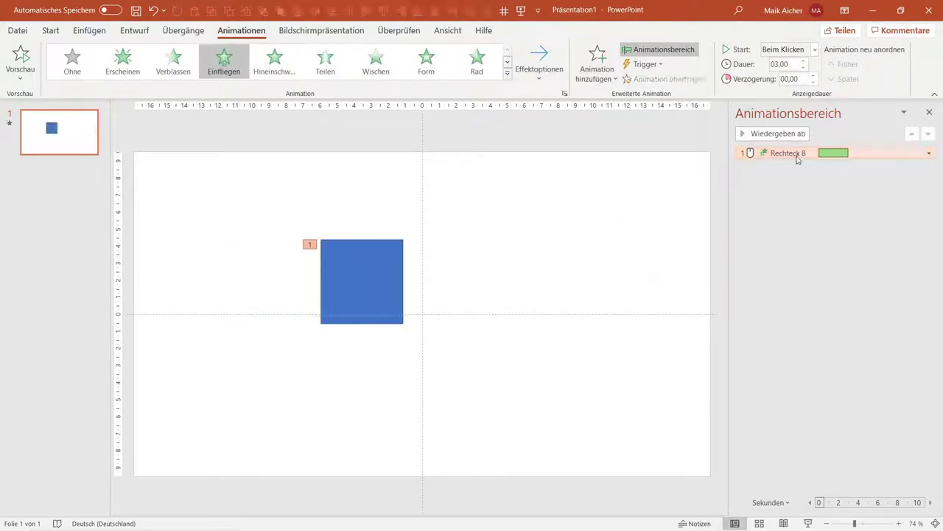
key("Delete")
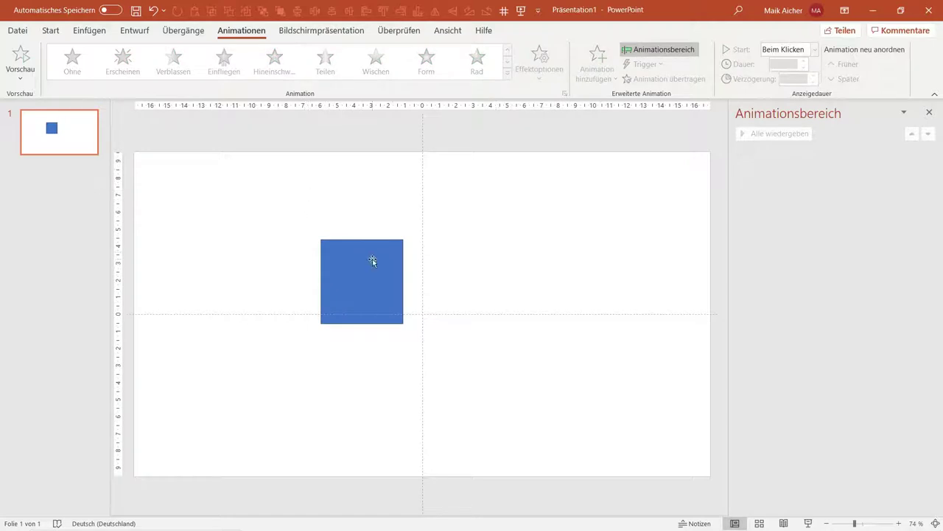
left_click_drag(373, 261, 392, 251)
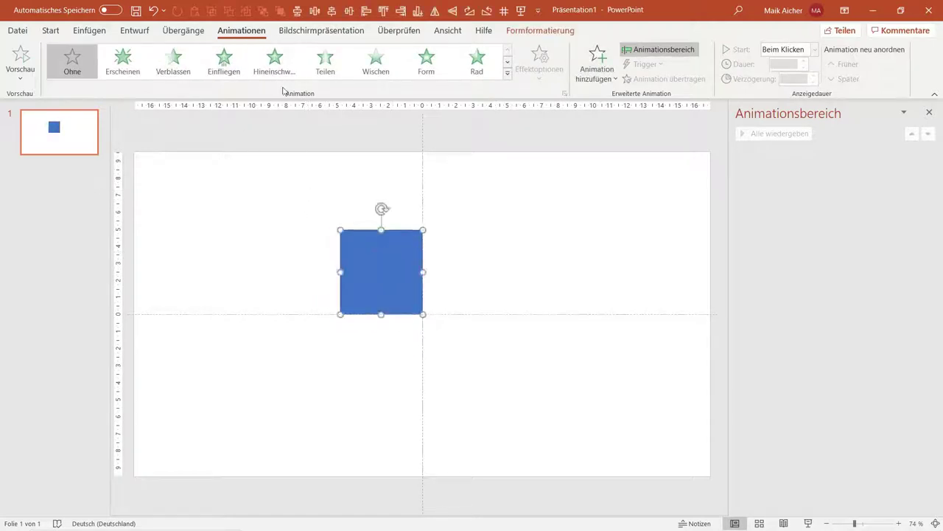
Step: Apply a Wischen (wipe) entrance to the rectangle running from the left
left_click(379, 71)
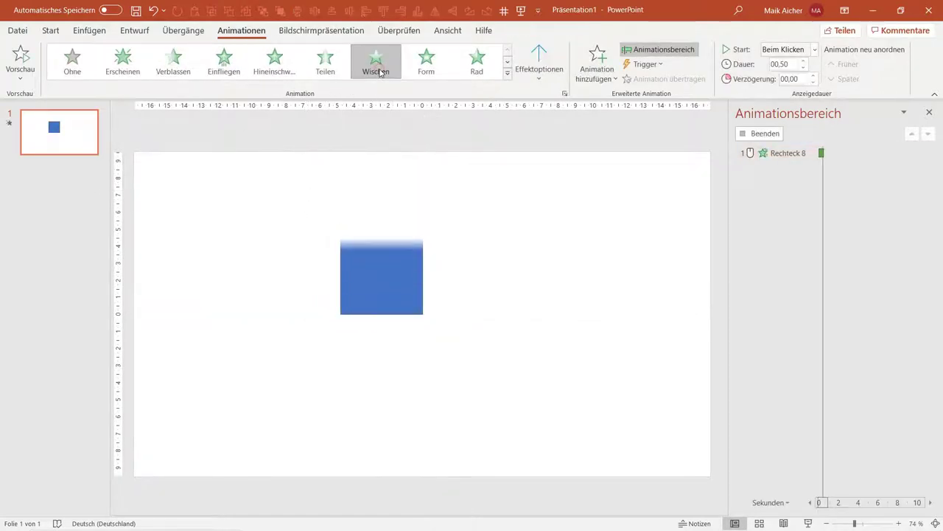
left_click(527, 60)
left_click(567, 153)
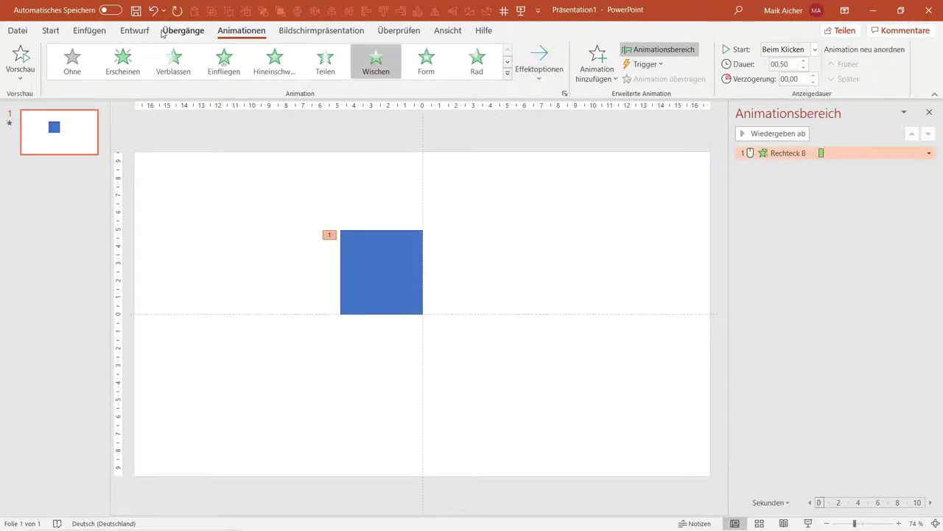
left_click(50, 30)
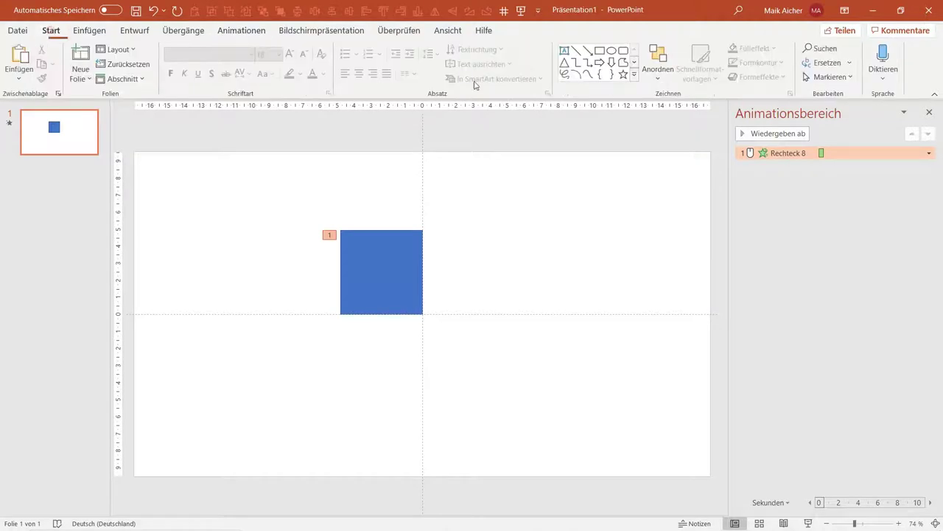
Step: Draw a right arrow below the square and give it a wipe entrance from the left
left_click(598, 64)
left_click_drag(274, 327, 431, 398)
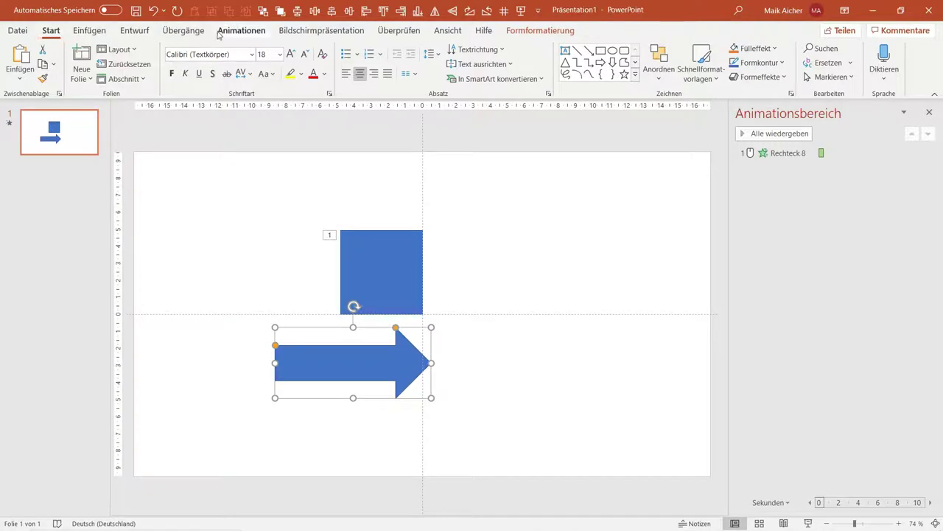
left_click(240, 31)
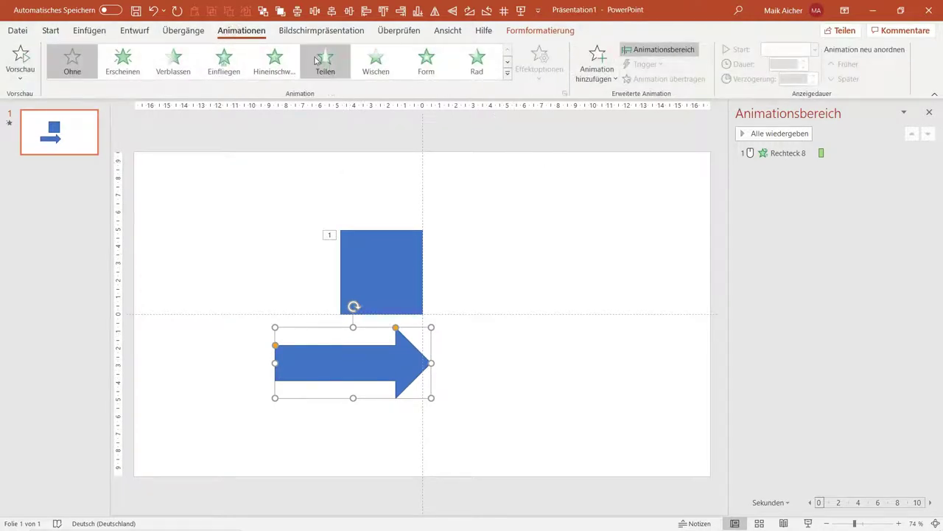
left_click(380, 62)
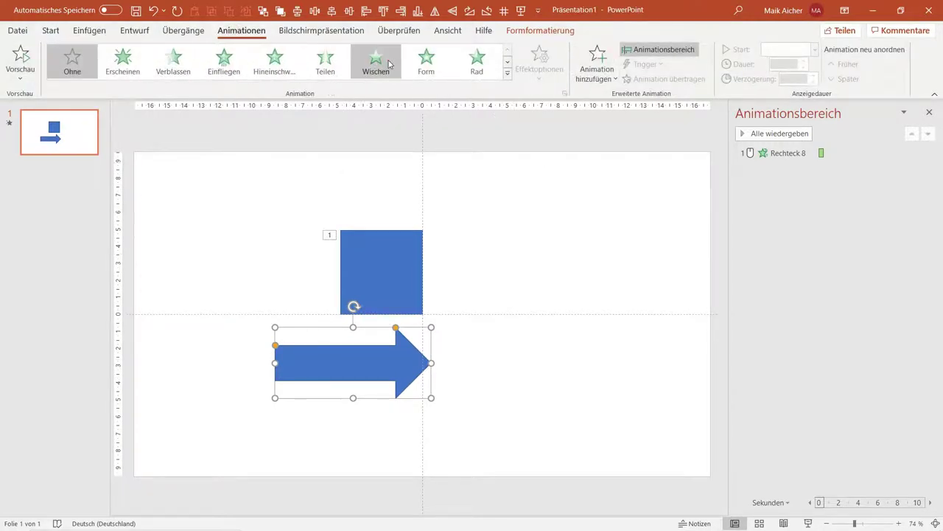
left_click(539, 65)
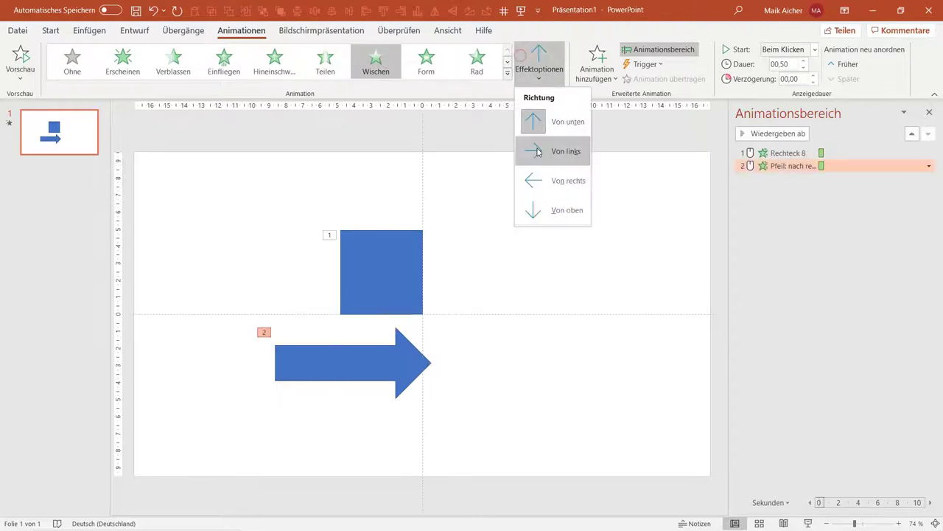
left_click(571, 180)
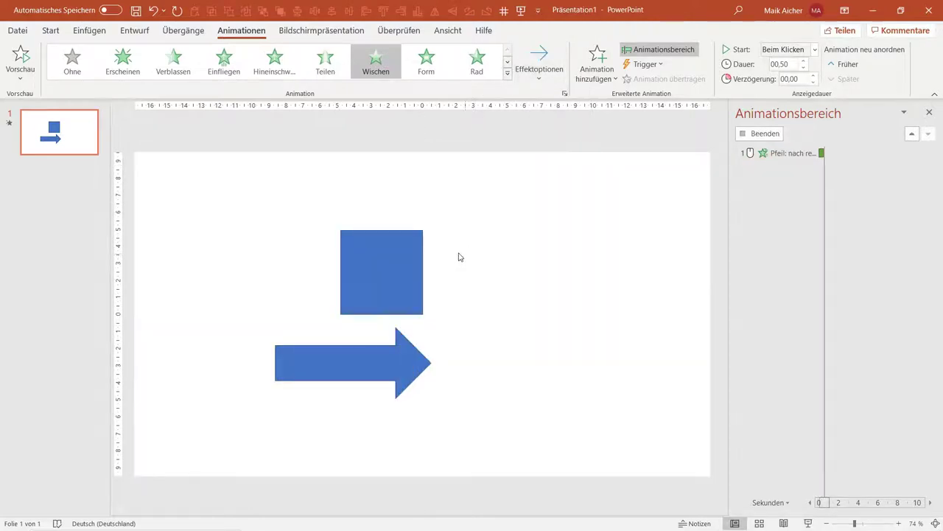
Step: Move the square onto the arrow's tip and select its animation entry
left_click(384, 255)
left_click_drag(384, 254, 474, 344)
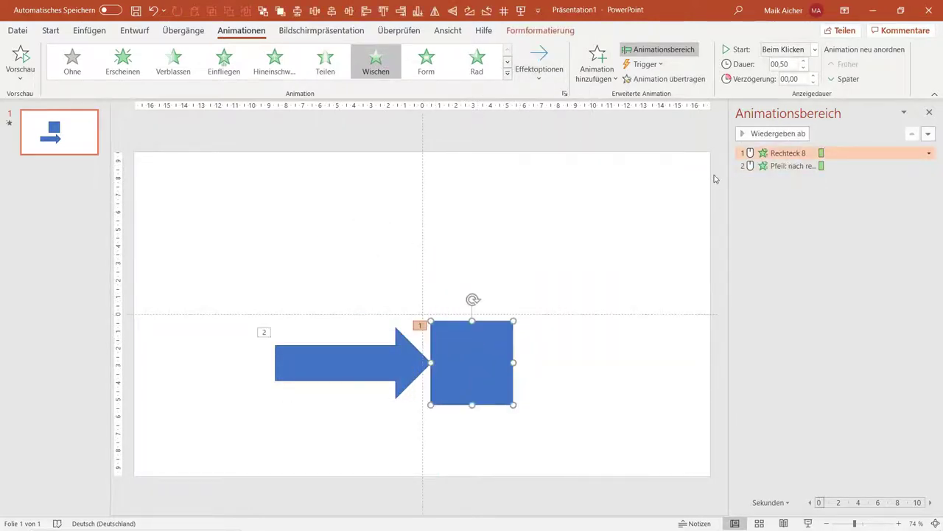
left_click(762, 152)
Step: Remove the square's animation and preview the arrow's wipe in the slide show
key("Delete")
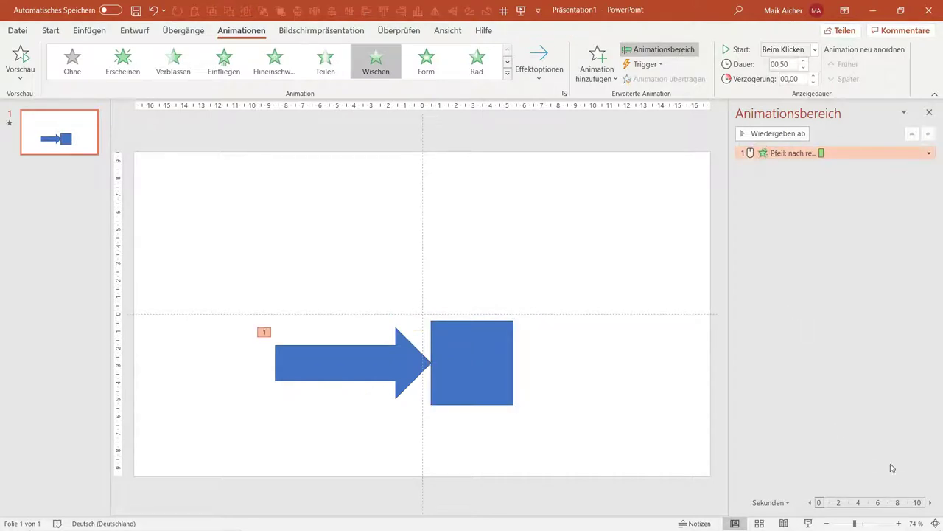
left_click(807, 521)
left_click(805, 523)
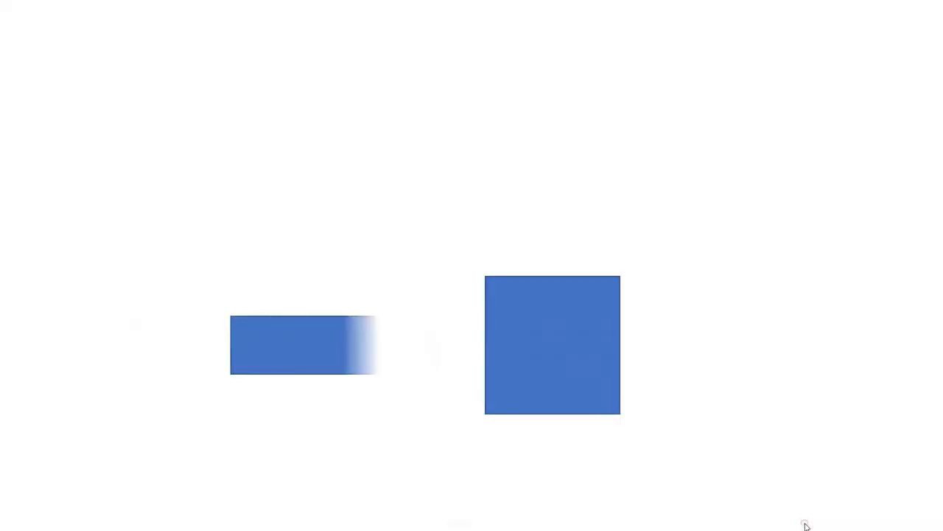
key("Escape")
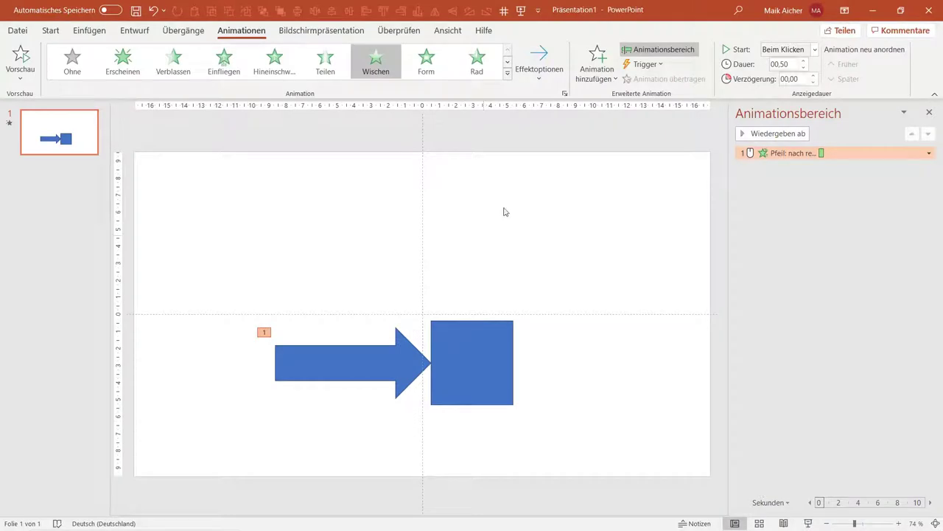
Step: Give the square a Verblassen (fade) entrance starting Nach Vorheriger, then preview the sequence
left_click(469, 382)
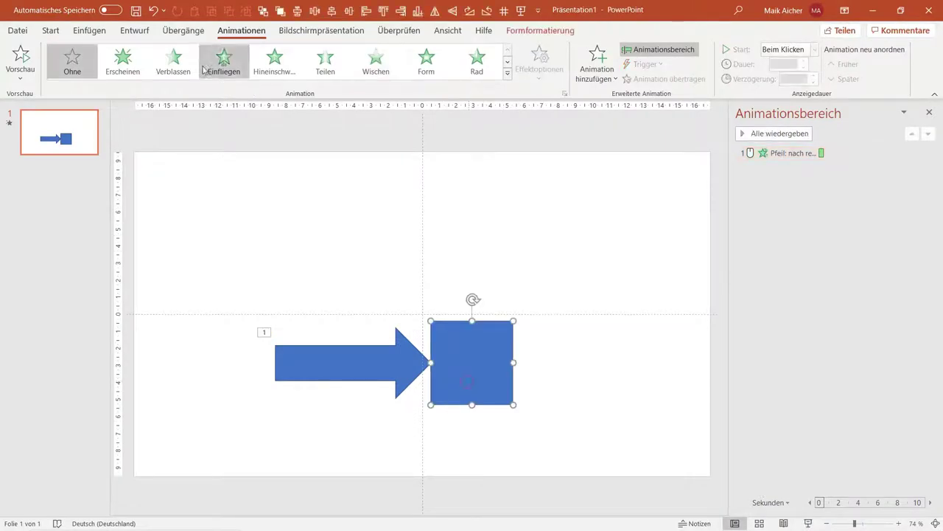
left_click(174, 63)
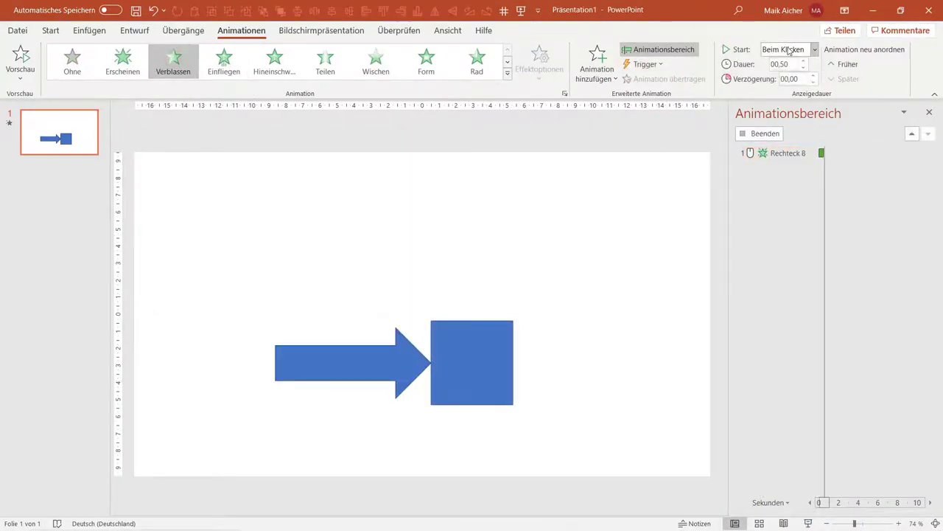
left_click(814, 49)
left_click(787, 95)
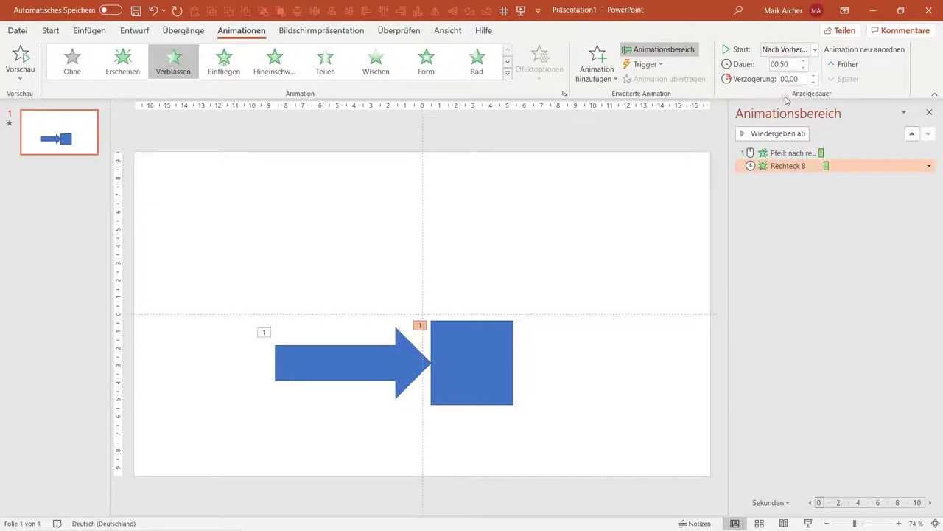
left_click(808, 521)
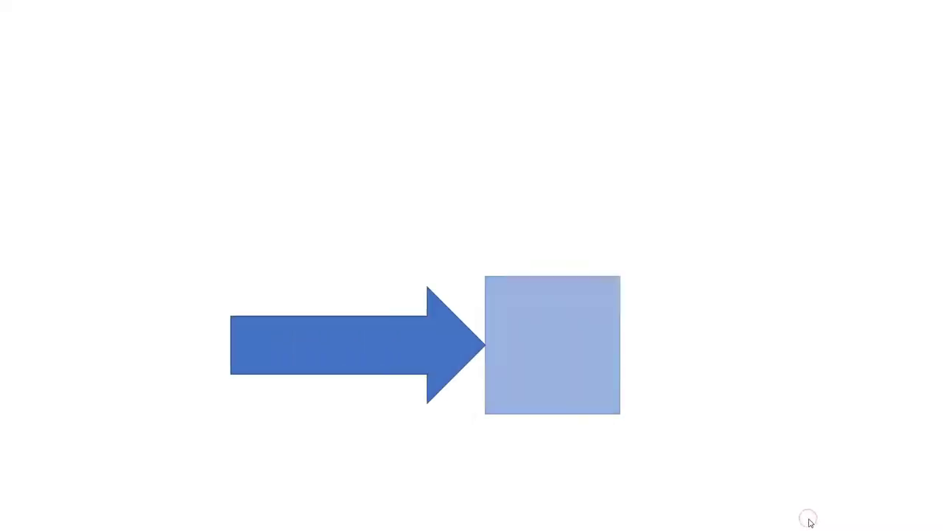
key("Escape")
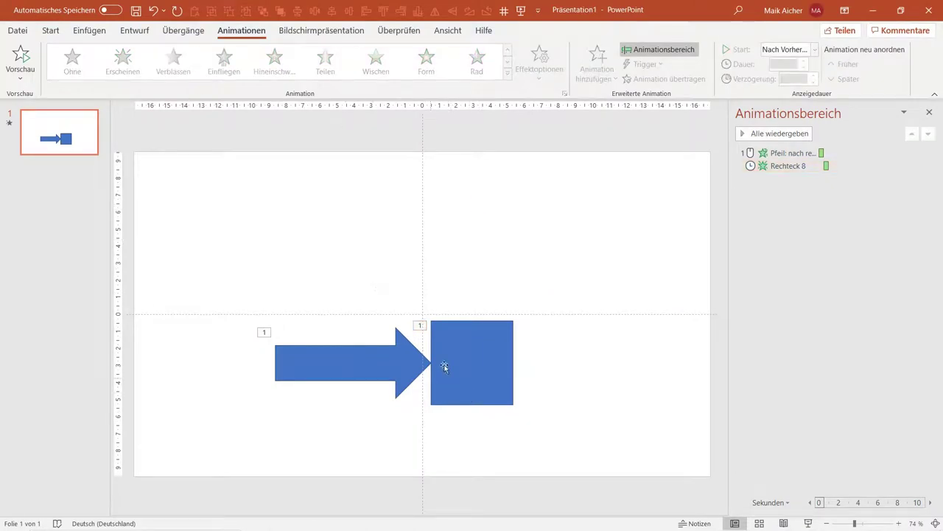
left_click(444, 366)
Step: Replace the square's fade with the Zoom entrance and play it in the slide show
left_click(507, 72)
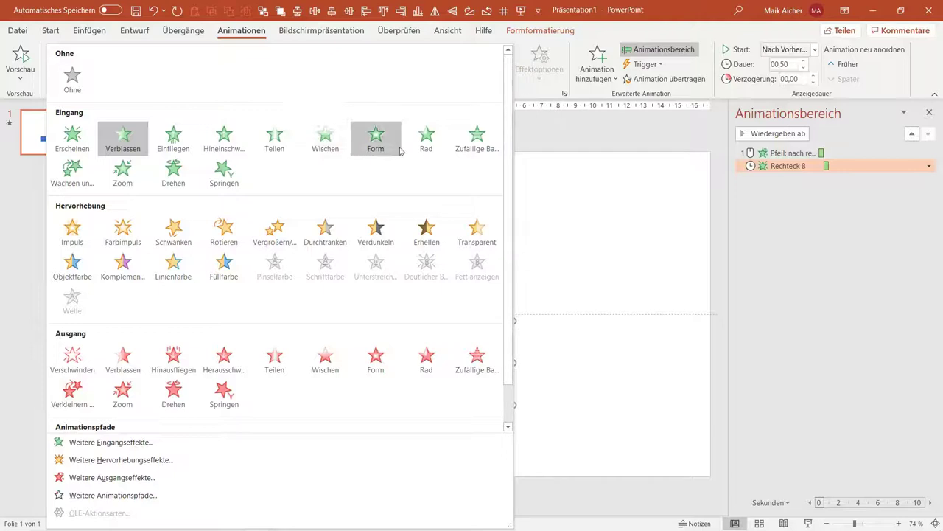
left_click(123, 184)
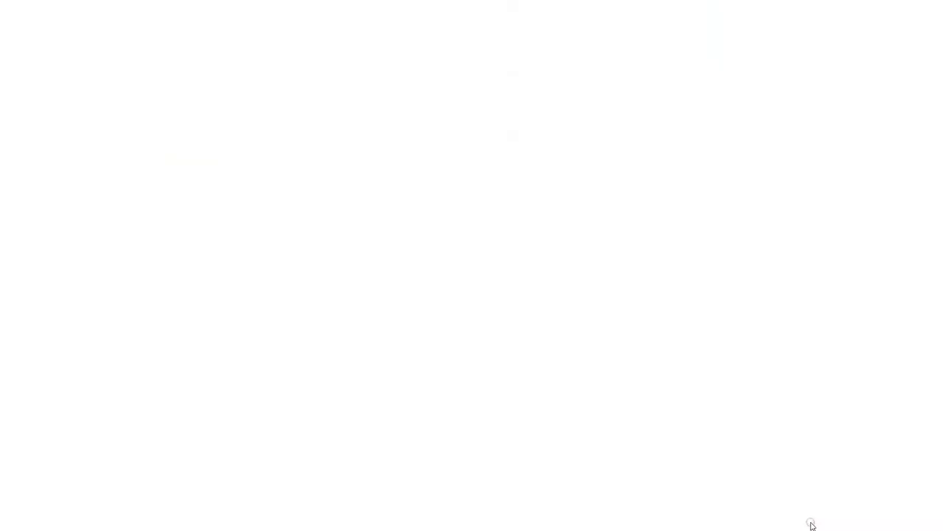
left_click(809, 523)
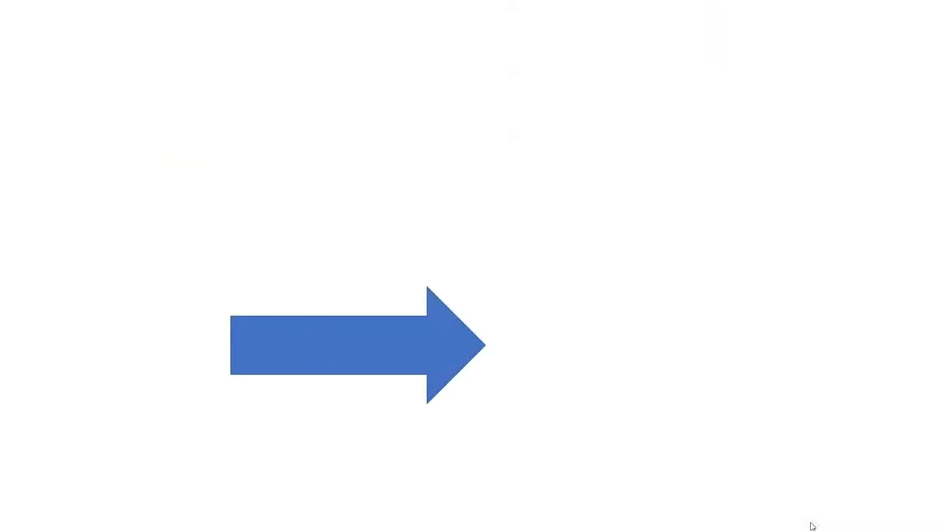
left_click(812, 525)
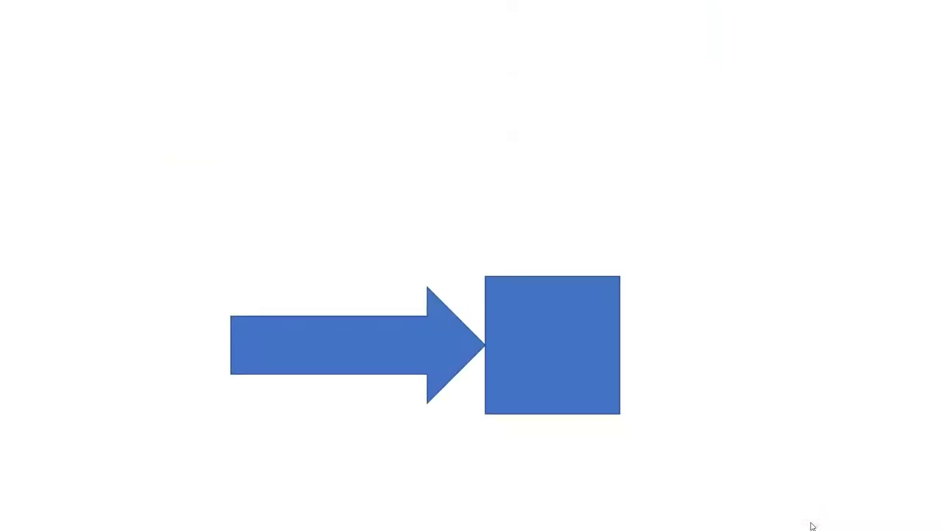
key("Escape")
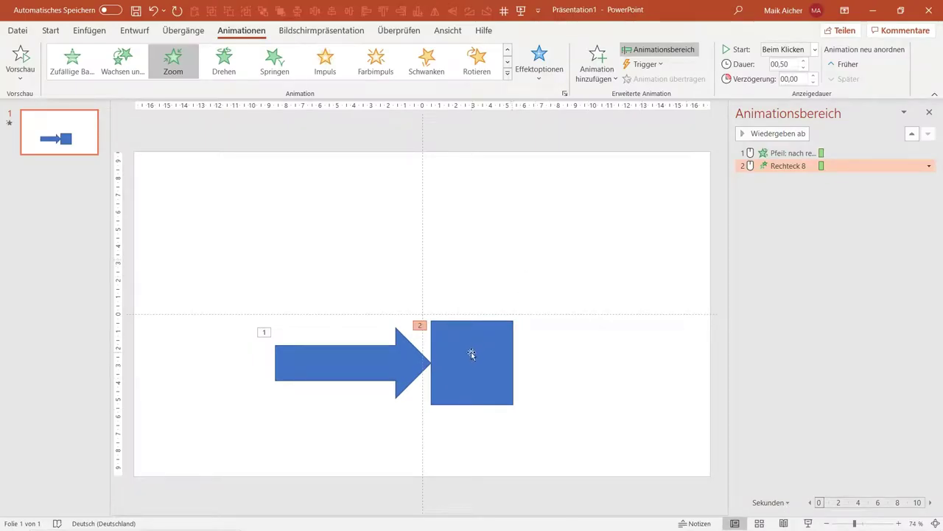
Step: Browse the Weitere Eingangseffekte list and close it without changes
left_click(508, 74)
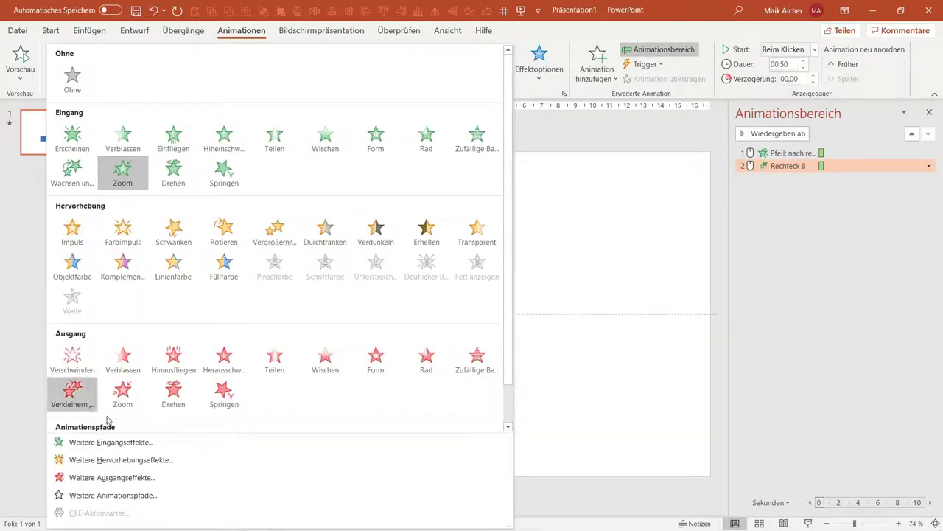
left_click(128, 444)
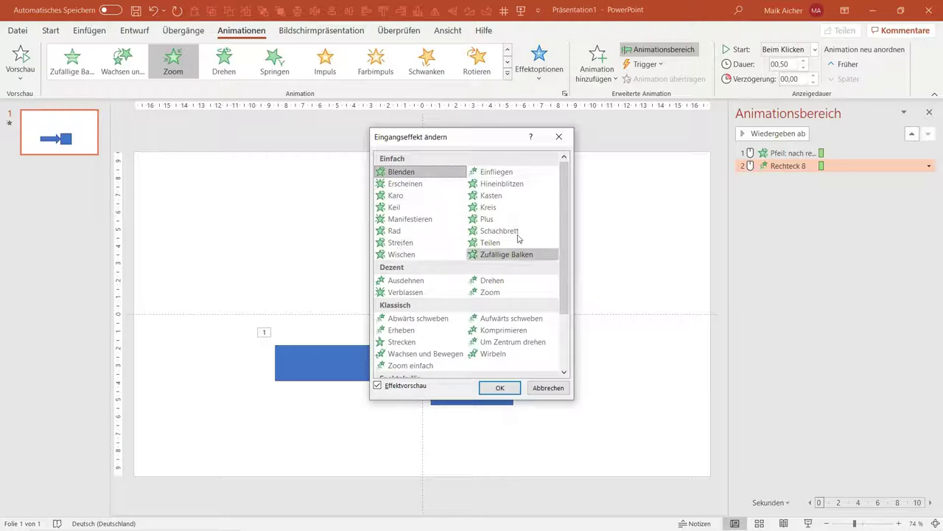
left_click(571, 140)
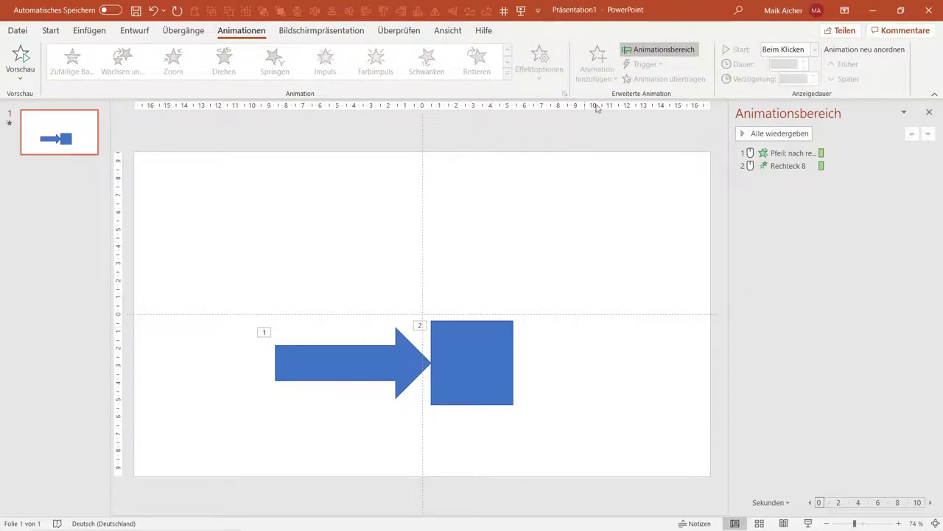
Step: Delete the arrow and its animation, leaving the blue square selected
left_click(447, 344)
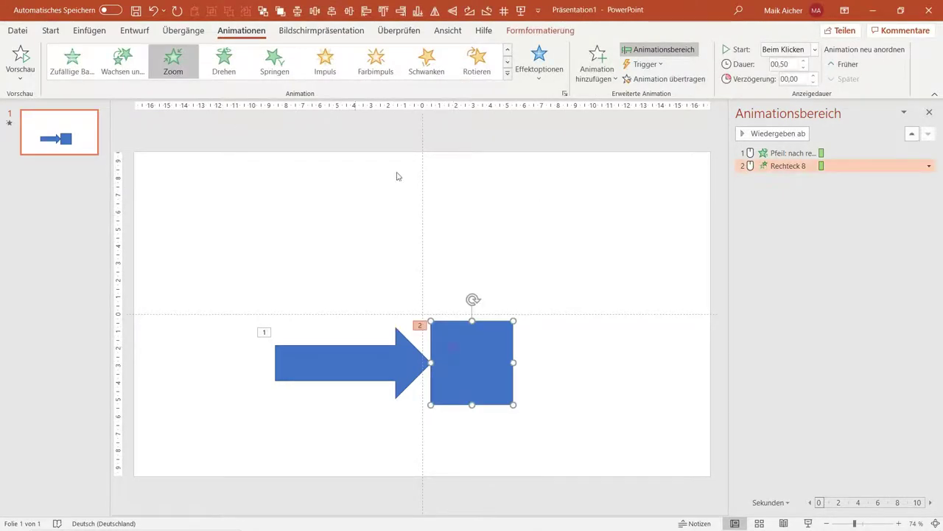
left_click(486, 199)
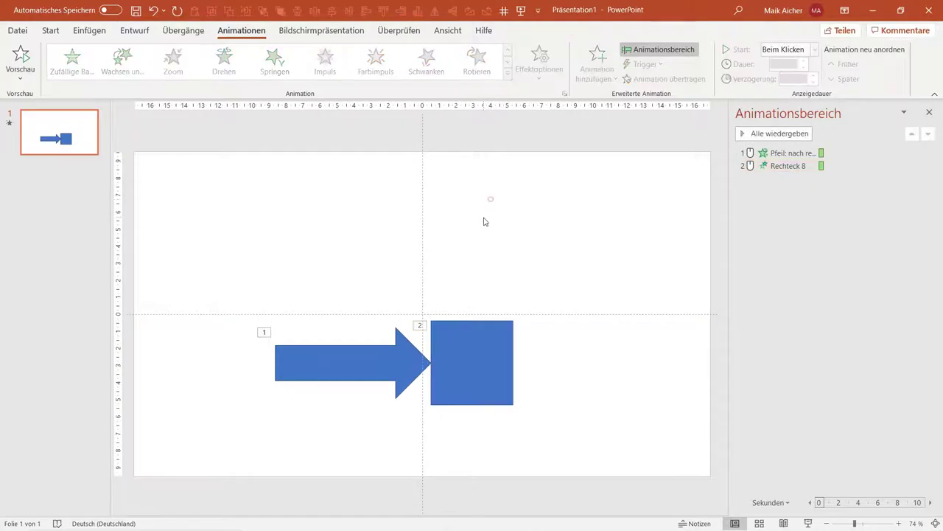
left_click(479, 345)
left_click(356, 359)
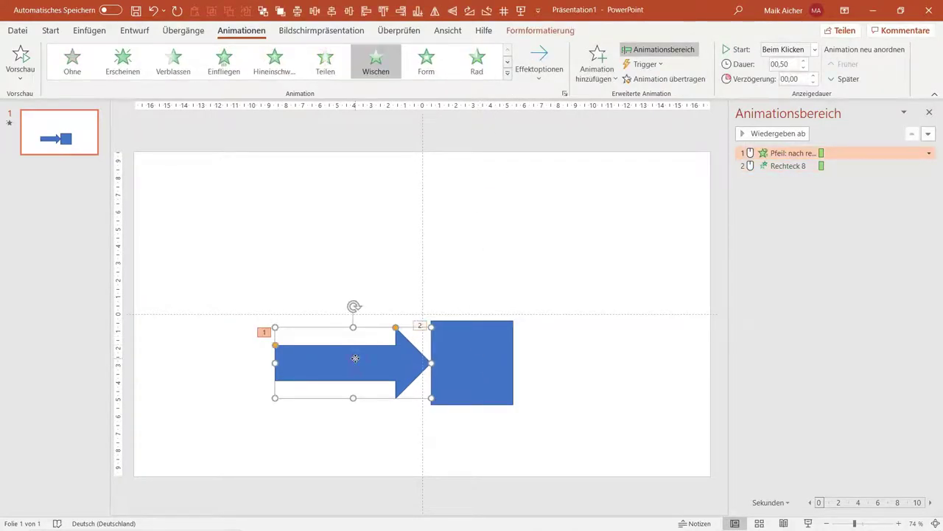
key("Delete")
left_click(498, 359)
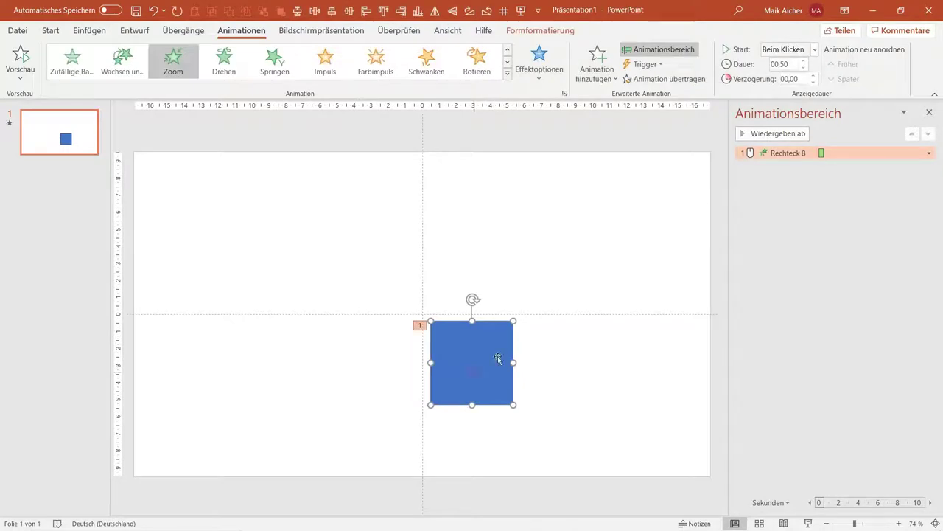
left_click(507, 73)
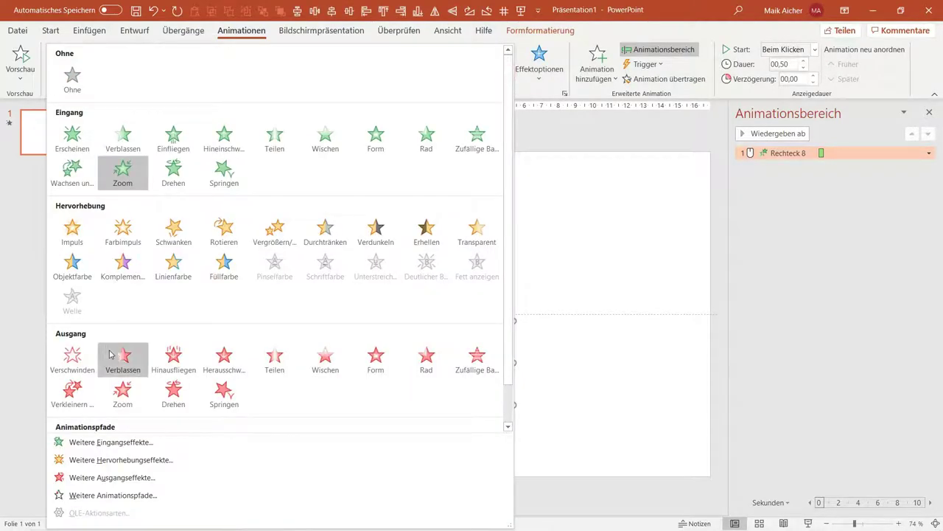
Step: Test the Verschwinden and Verblassen exit effects on the square in slide show
left_click(73, 356)
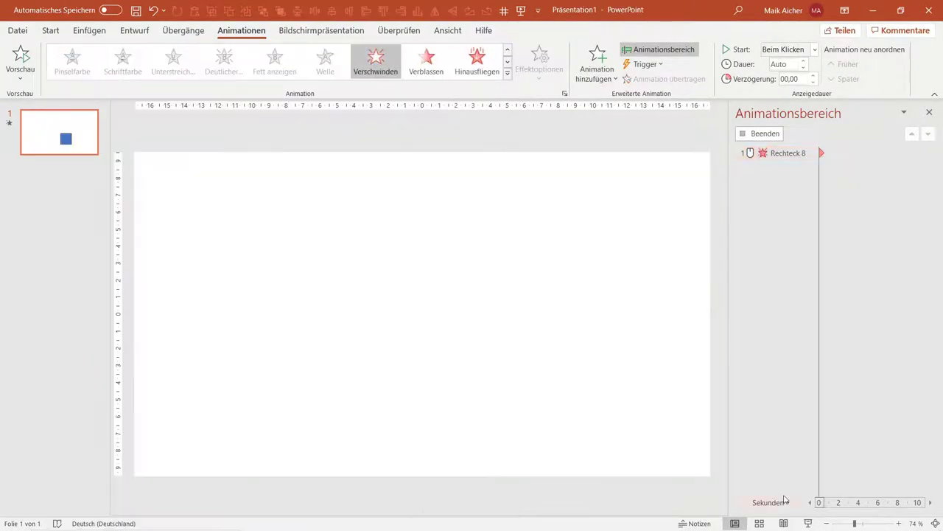
left_click(807, 523)
left_click(726, 463)
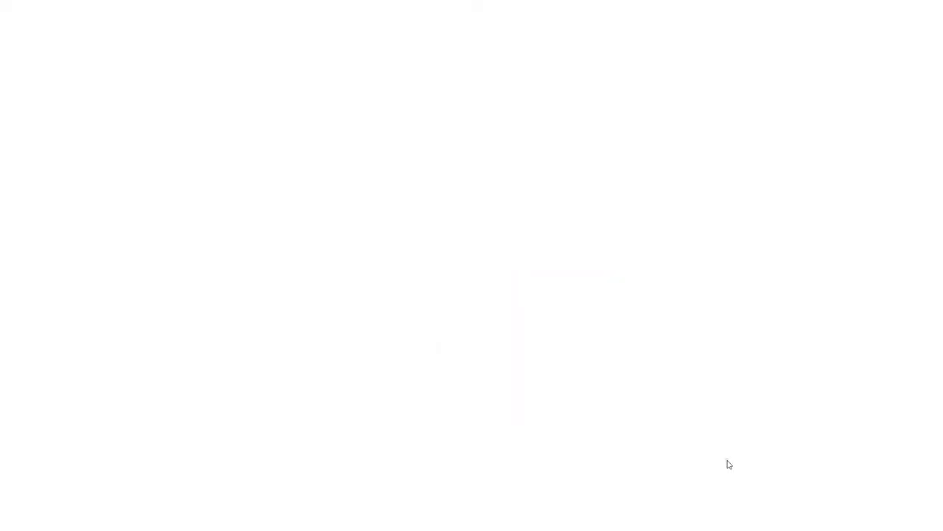
key("Escape")
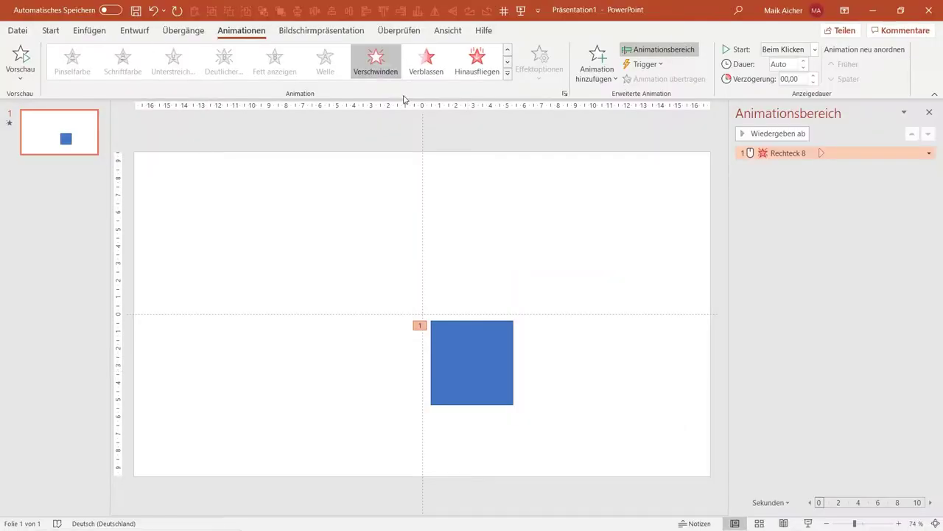
left_click(507, 73)
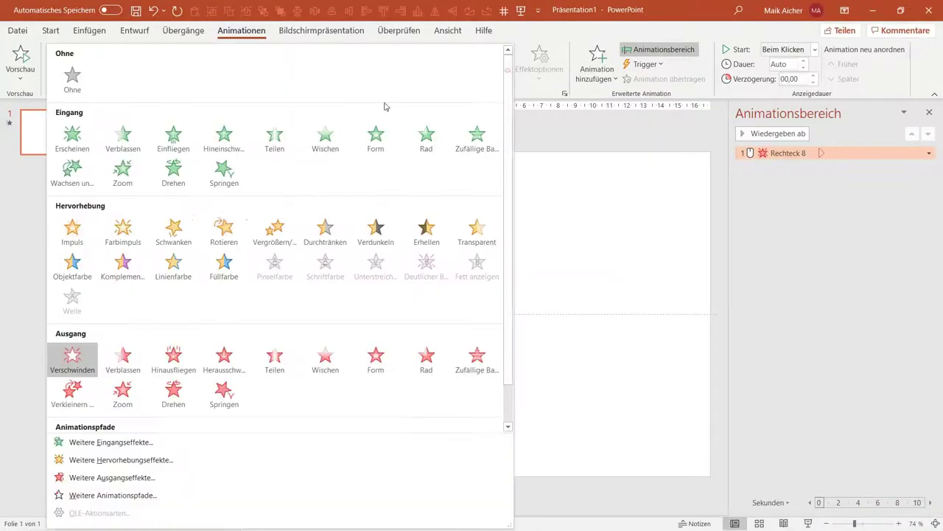
left_click(123, 360)
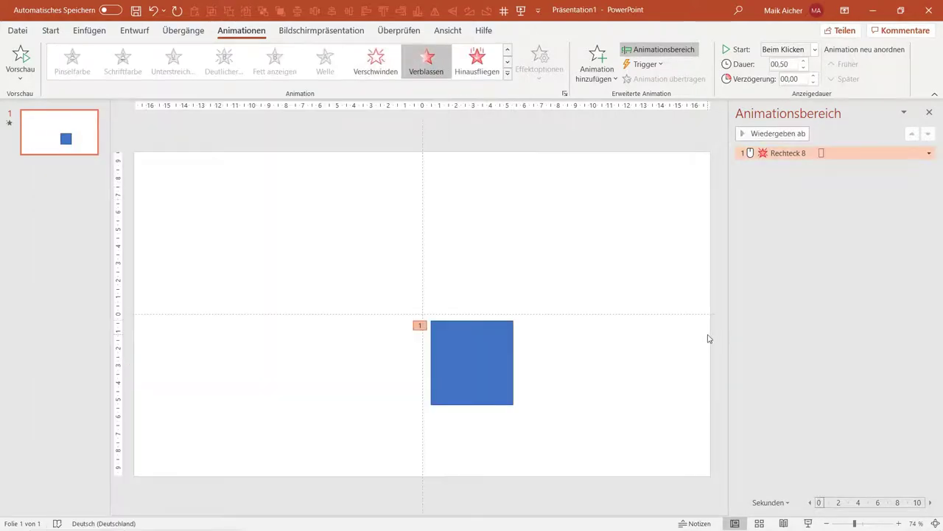
left_click(808, 522)
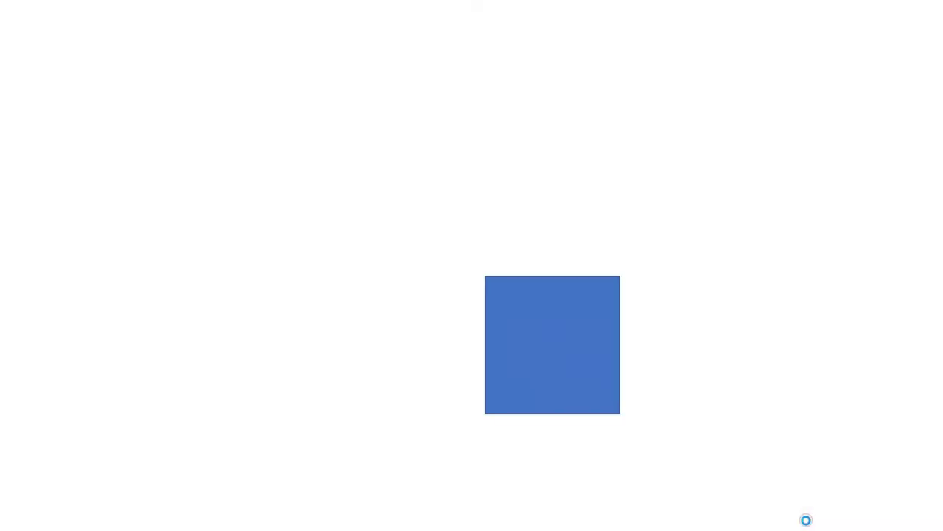
left_click(806, 520)
key("Escape")
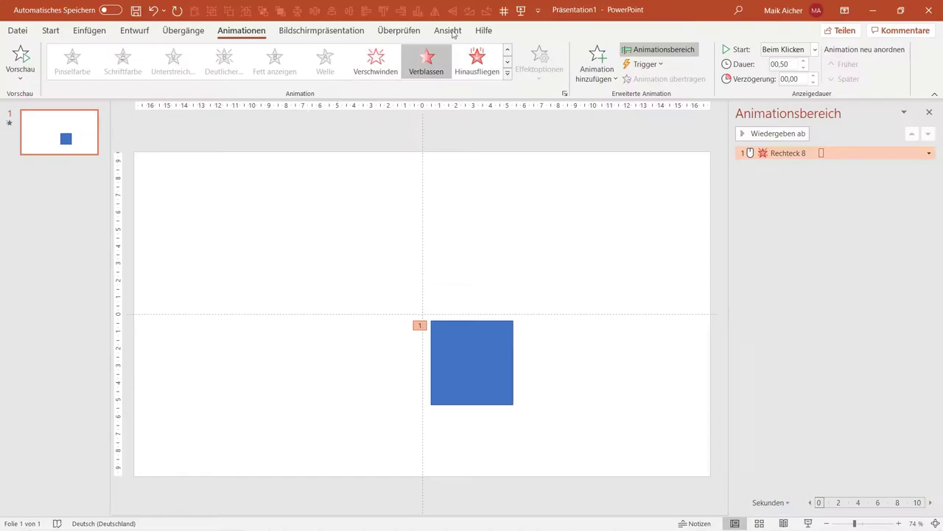
Step: Try Hinausfliegen and Wischen, settle on Zoom, and move the square's corner to slide centre
left_click(507, 72)
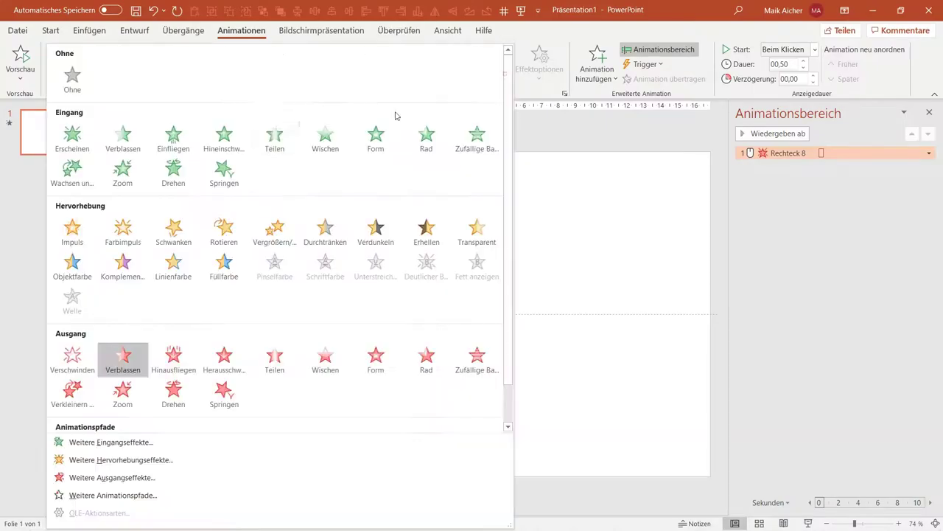
left_click(185, 358)
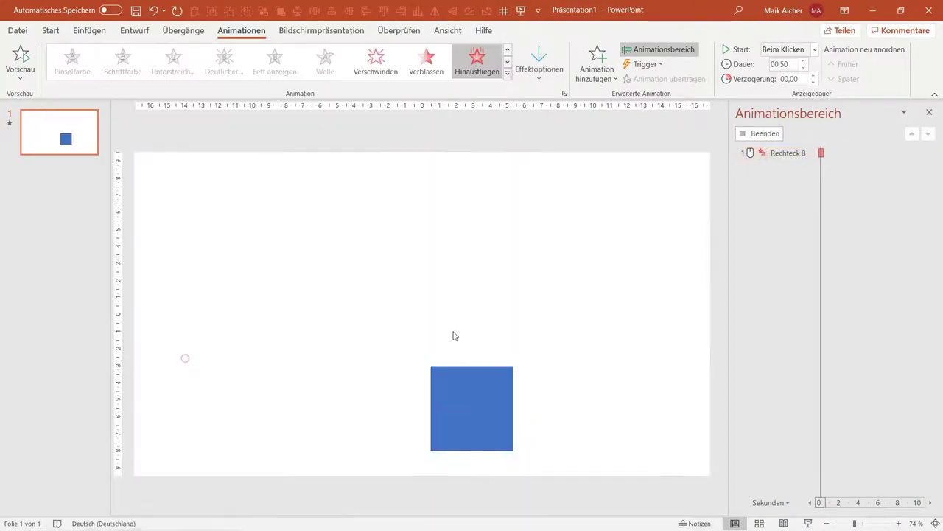
left_click(507, 77)
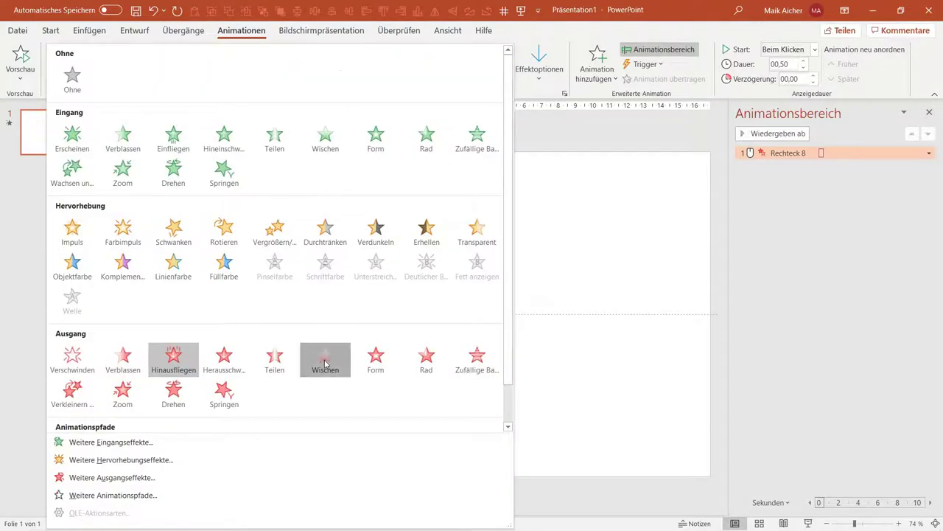
left_click(325, 362)
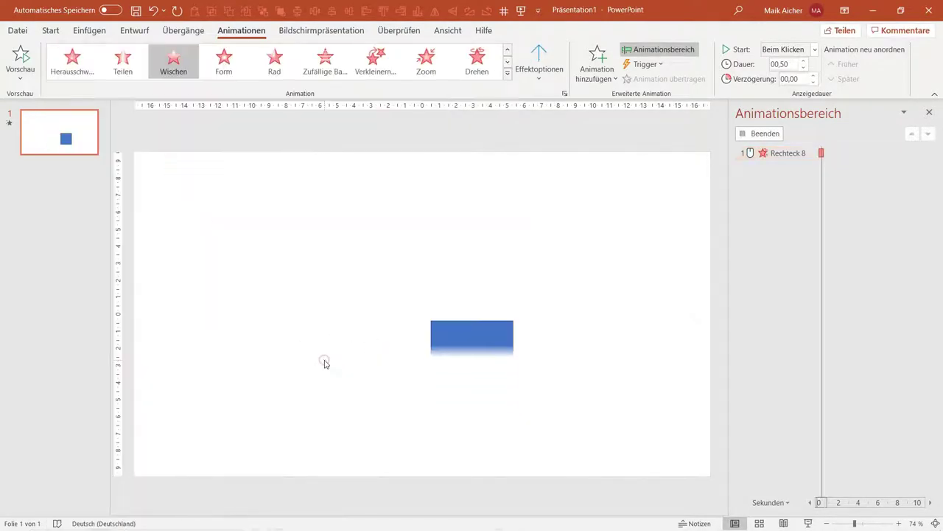
left_click(506, 75)
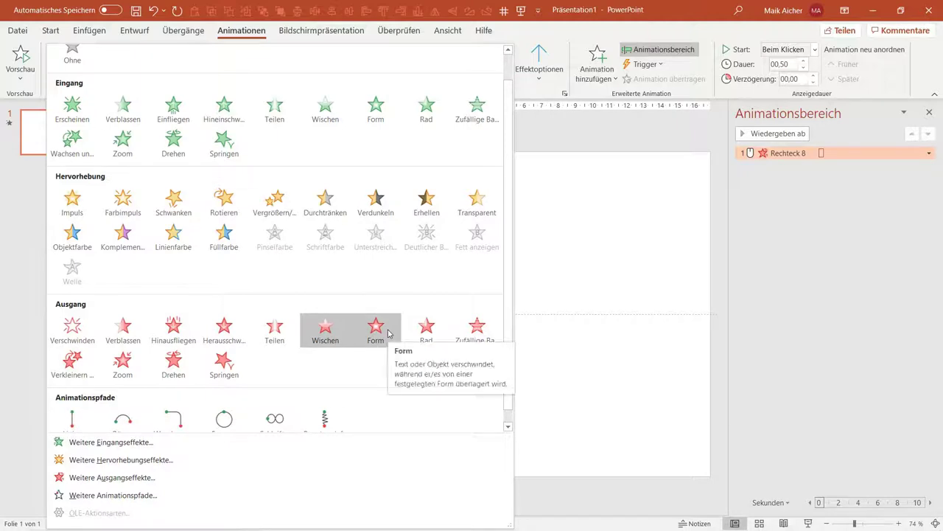
left_click(124, 360)
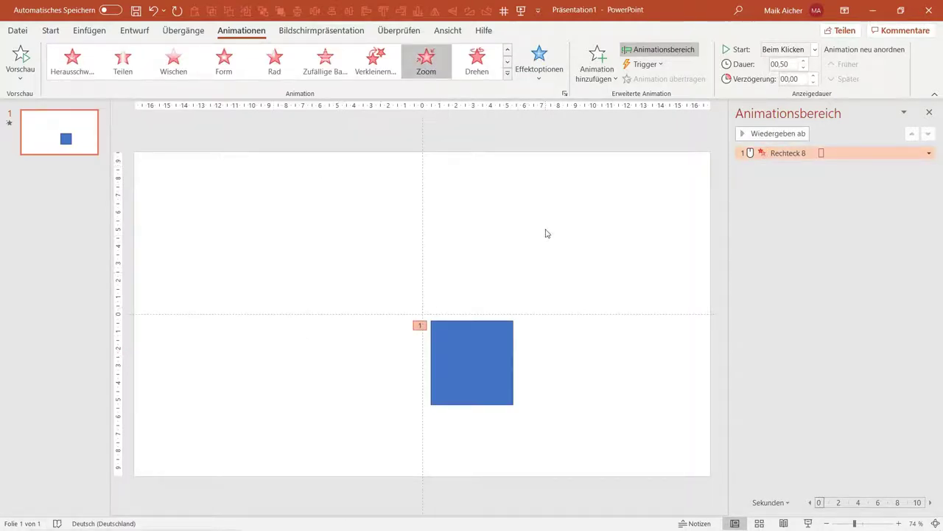
left_click_drag(506, 352, 410, 263)
Step: Delete the square's Zoom exit and apply the Rotieren emphasis spin instead
left_click(499, 232)
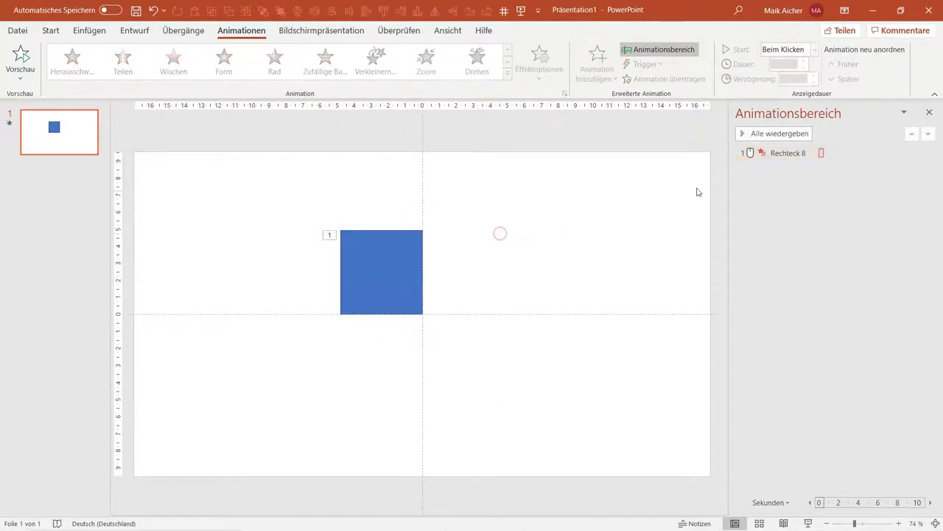
left_click(768, 153)
key("Delete")
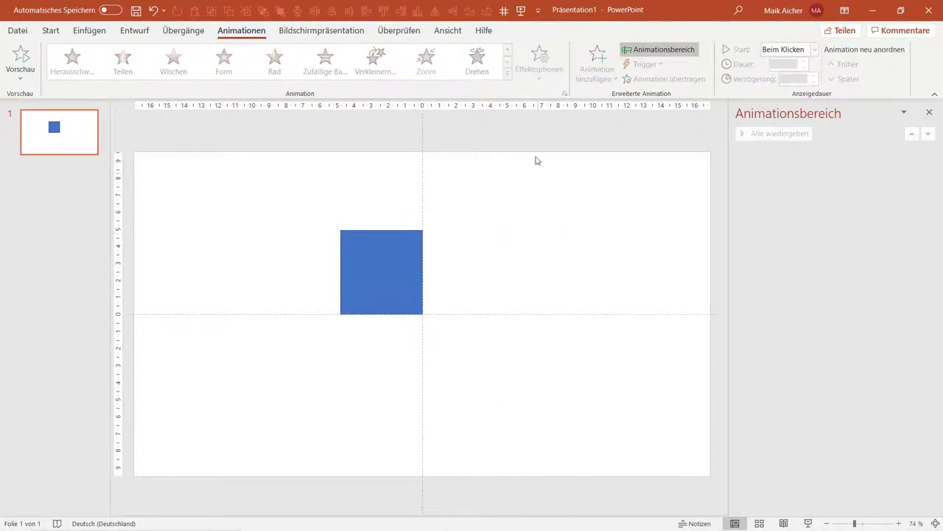
left_click(396, 248)
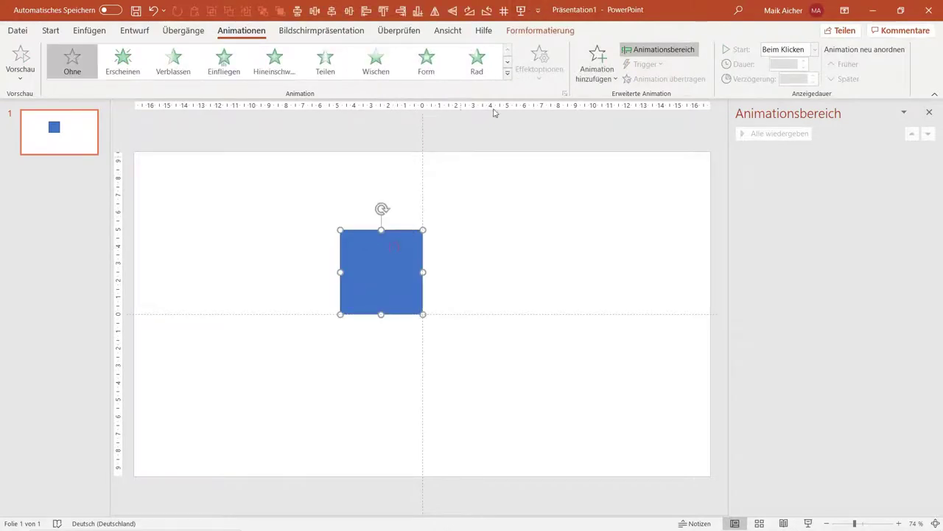
left_click(508, 73)
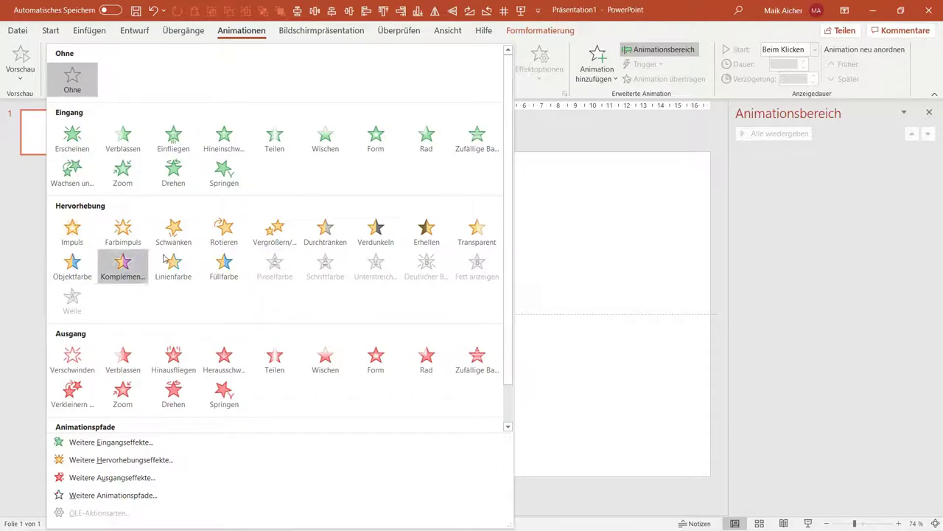
left_click(224, 230)
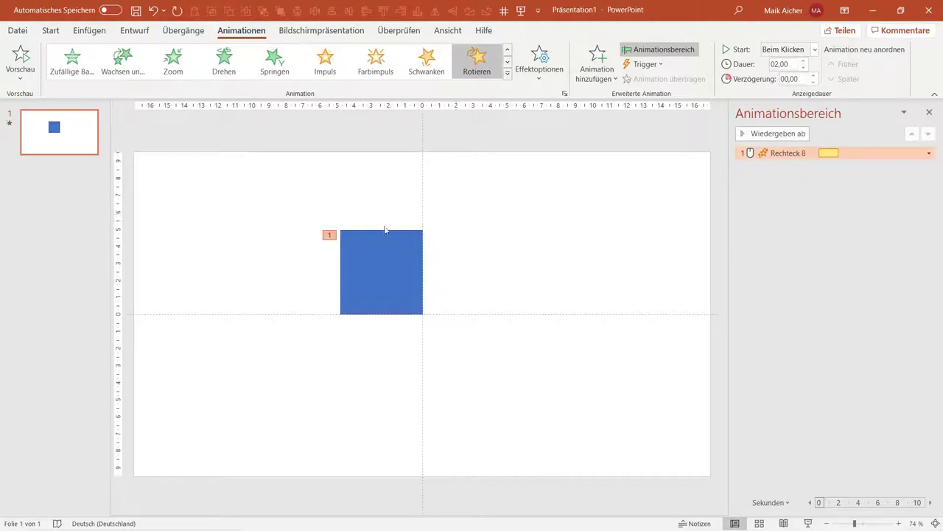
Step: Set the Rotieren amount to a custom 45° clockwise turn
left_click(929, 154)
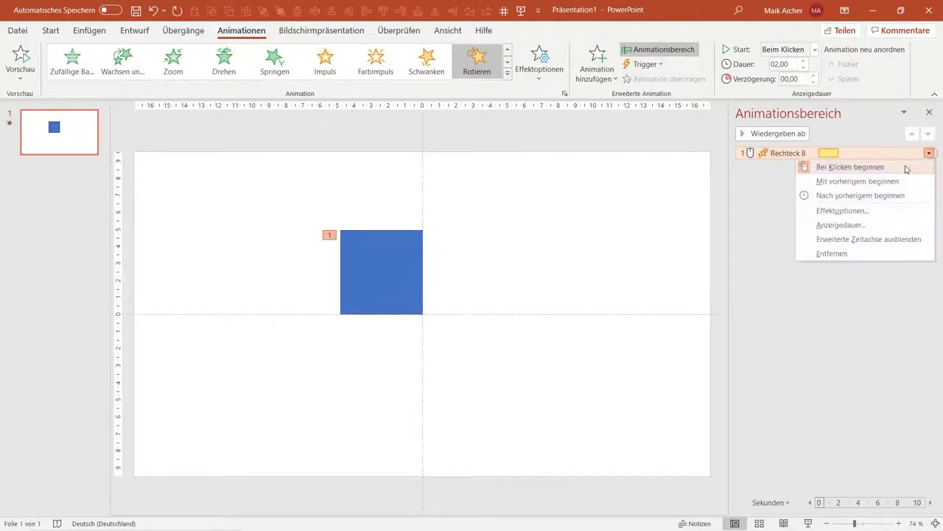
left_click(871, 213)
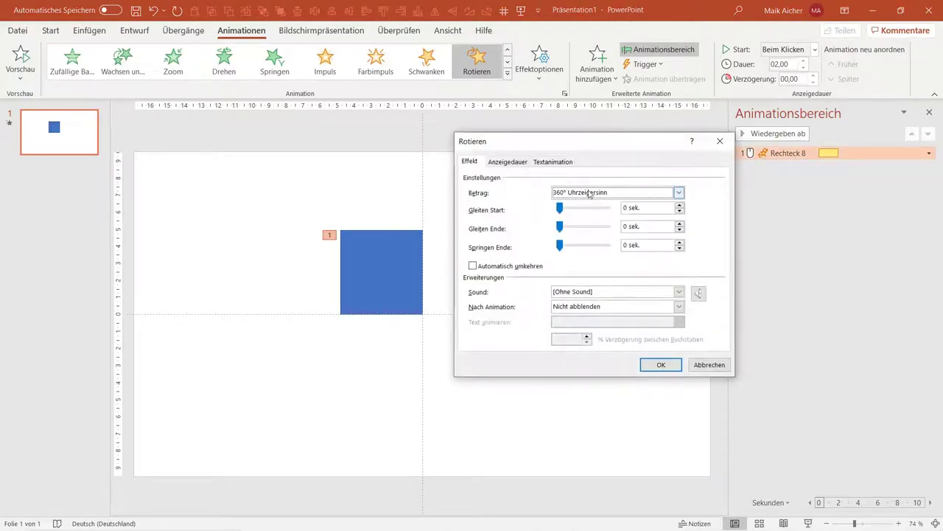
left_click(589, 193)
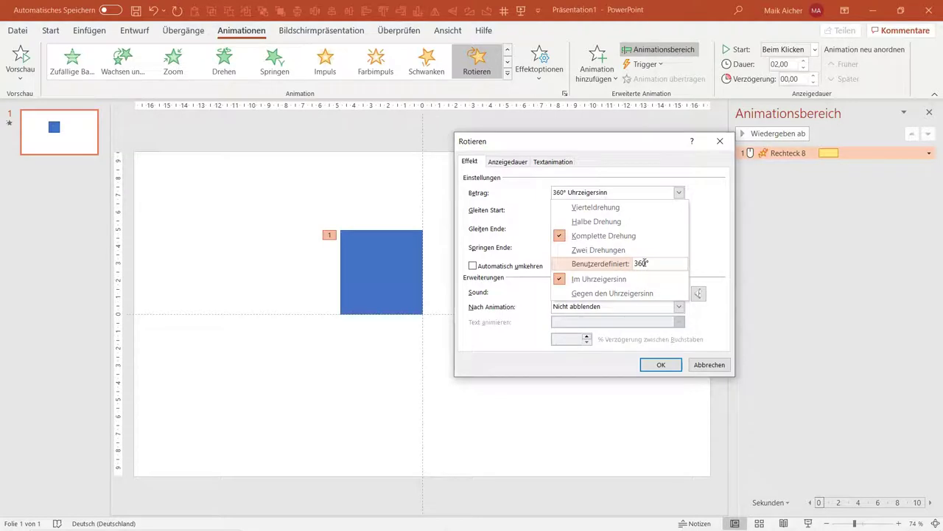
left_click(642, 263)
type("45")
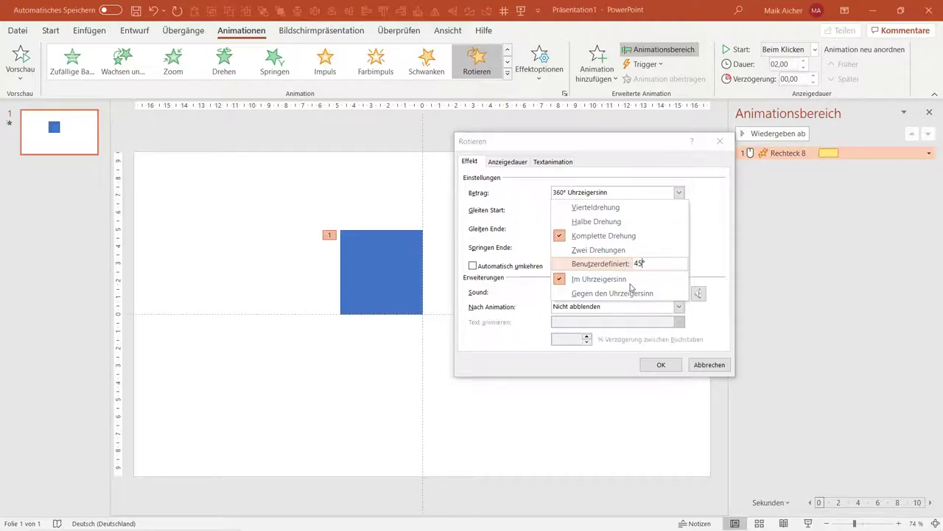
key("Return")
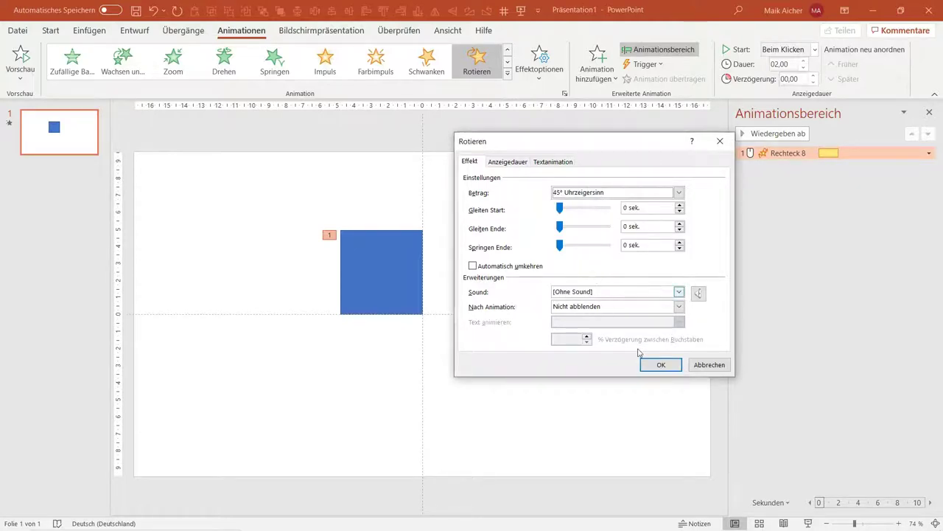
left_click(662, 364)
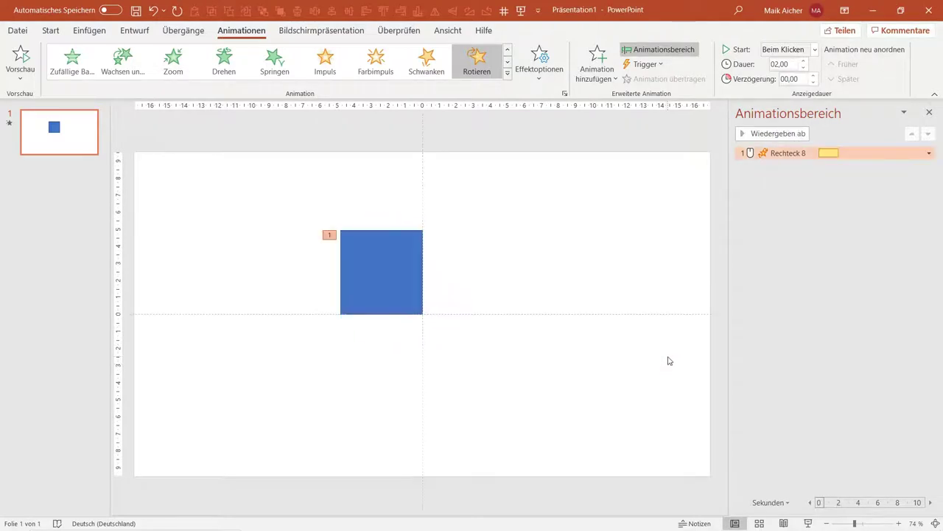
Step: Stretch and flatten the square into a wide bar and preview its spin in slide show
left_click(342, 280)
left_click_drag(339, 272, 204, 272)
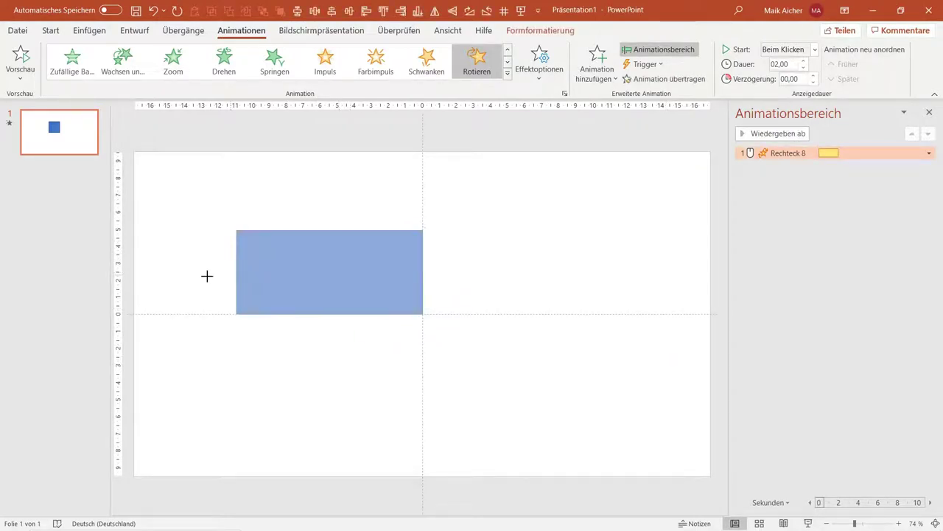
left_click_drag(289, 273, 368, 273)
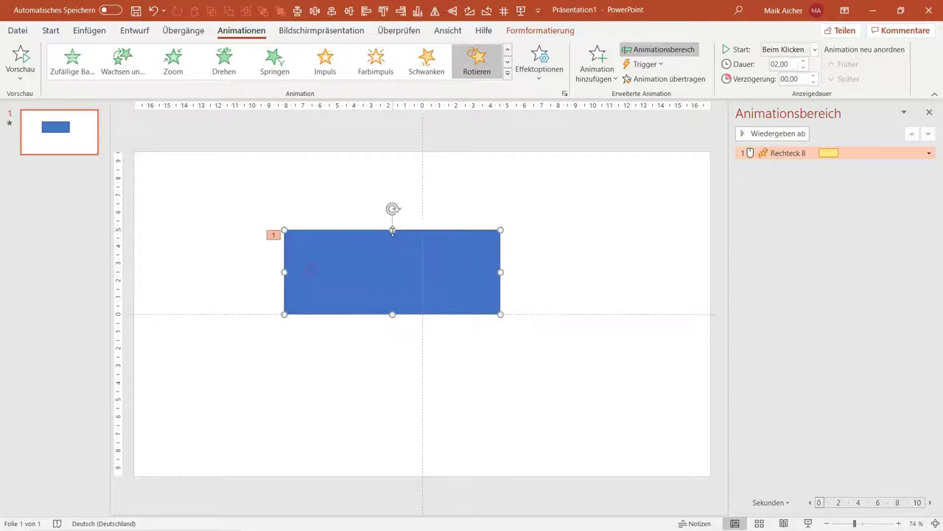
mouse_move(392, 231)
left_mouse_down()
mouse_move(392, 285)
mouse_move(427, 292)
mouse_move(405, 291)
left_mouse_up()
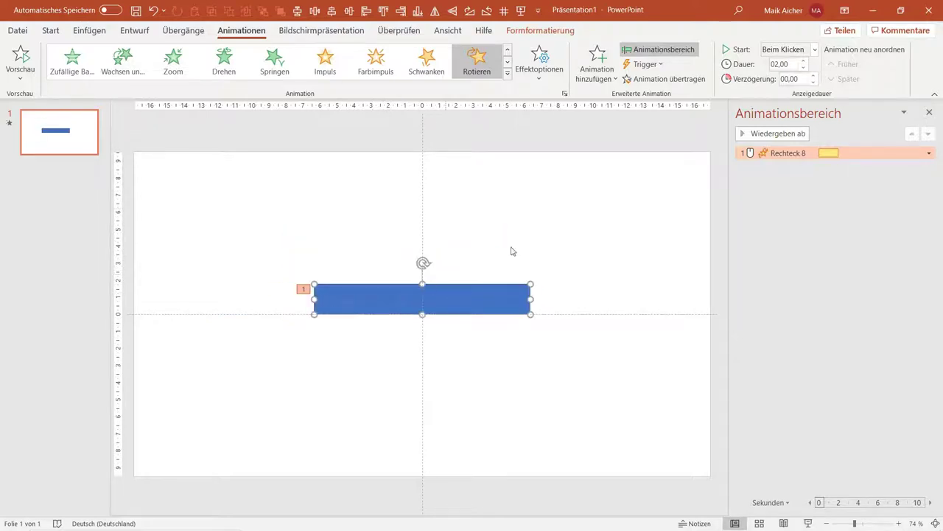
left_click(807, 523)
left_click(806, 522)
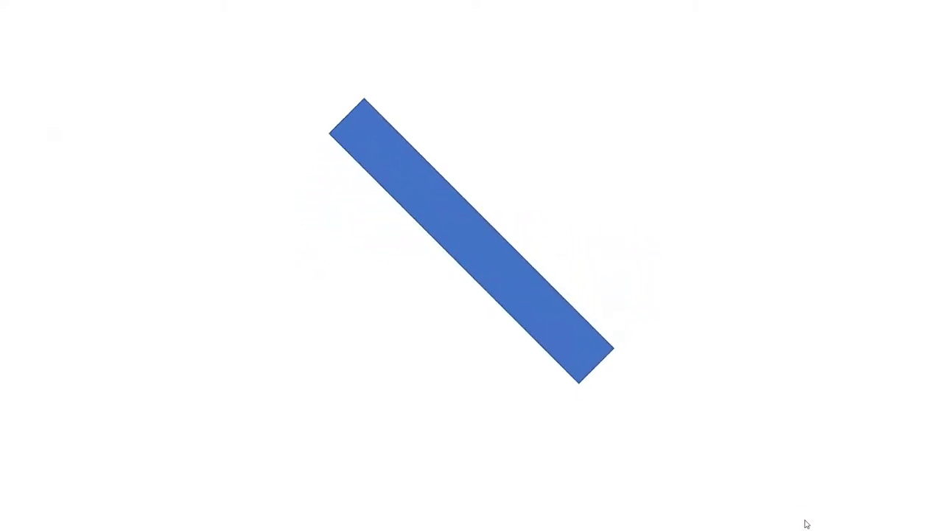
key("Escape")
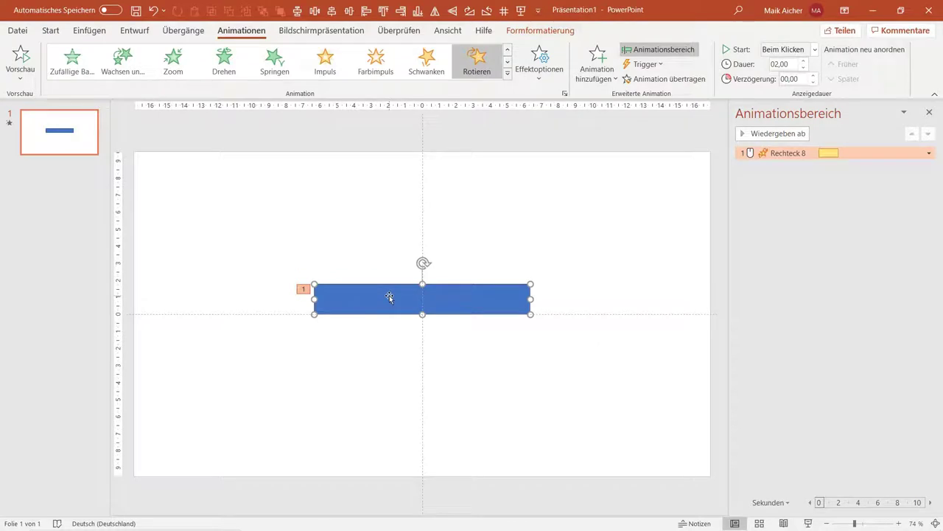
Step: Thin the bar to start at the centre line and review the Rotieren settings unchanged
mouse_move(423, 284)
left_mouse_down()
mouse_move(422, 296)
mouse_move(515, 302)
left_mouse_up()
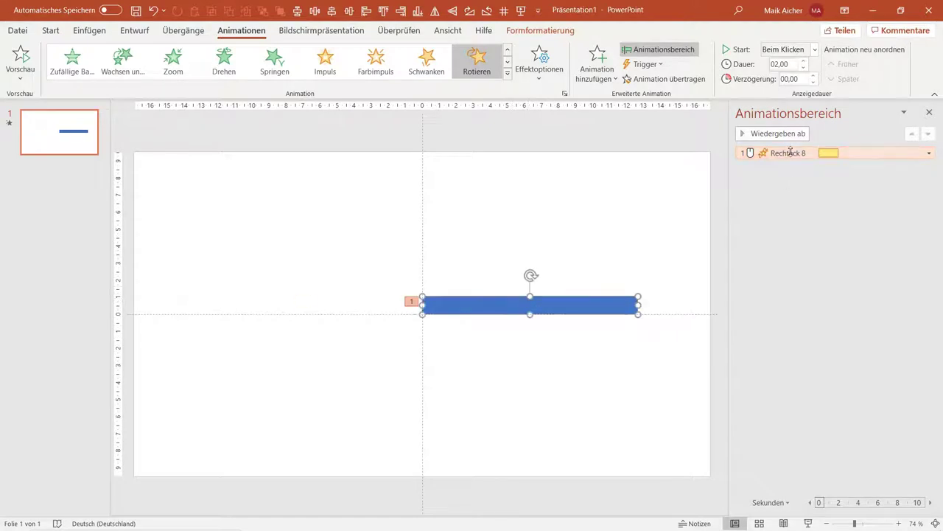
left_click(928, 153)
left_click(857, 211)
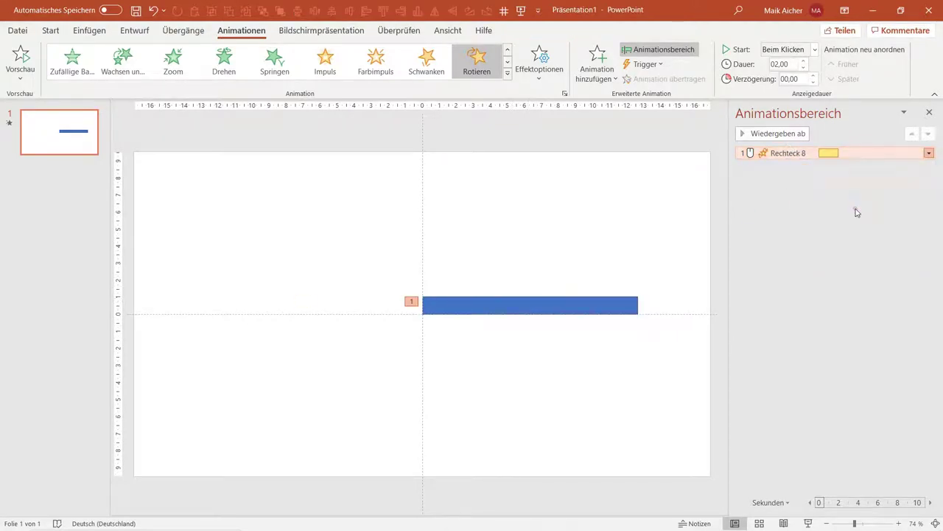
left_click(519, 161)
left_click(562, 163)
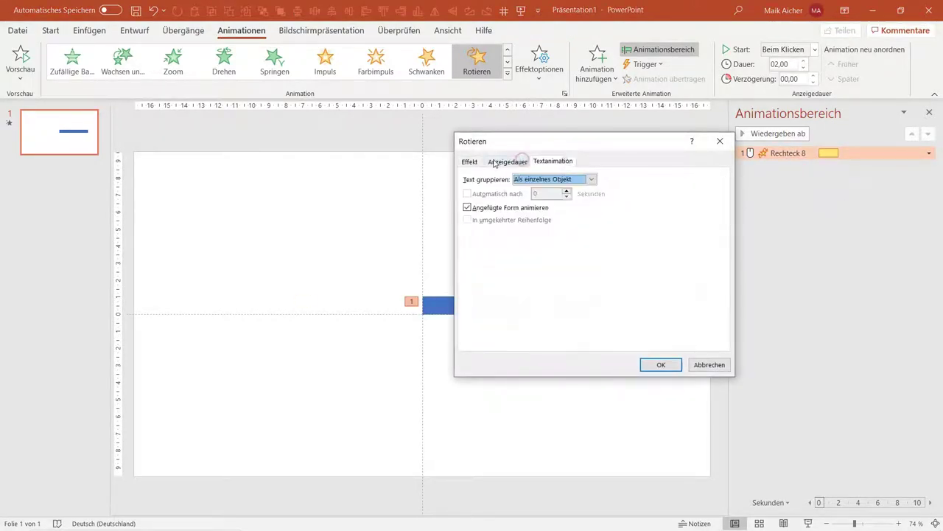
left_click(467, 162)
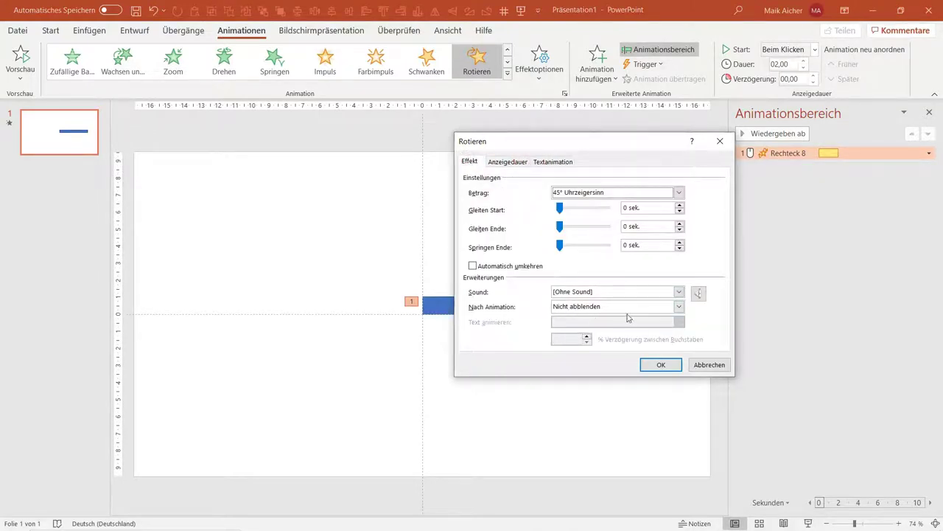
left_click(717, 365)
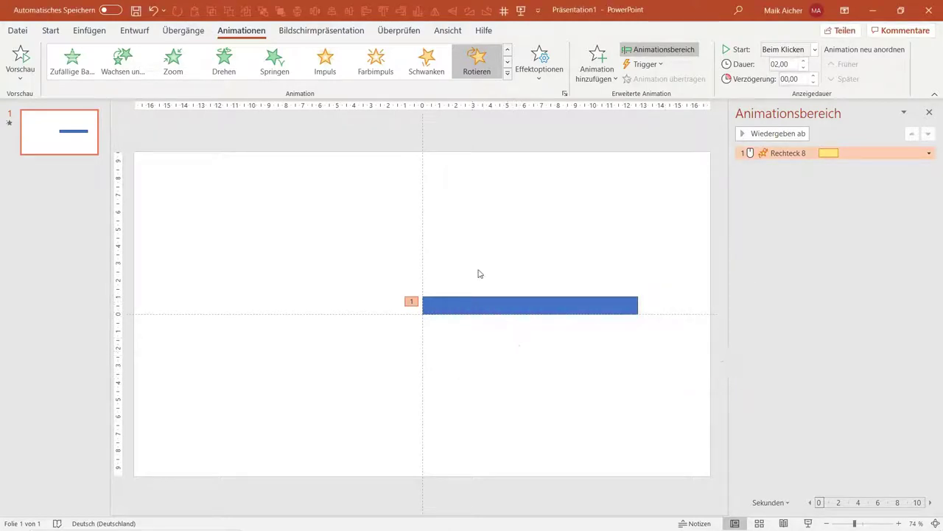
Step: Draw a small oval at the bar's left end and size it to a 1,04 cm circle
left_click(50, 30)
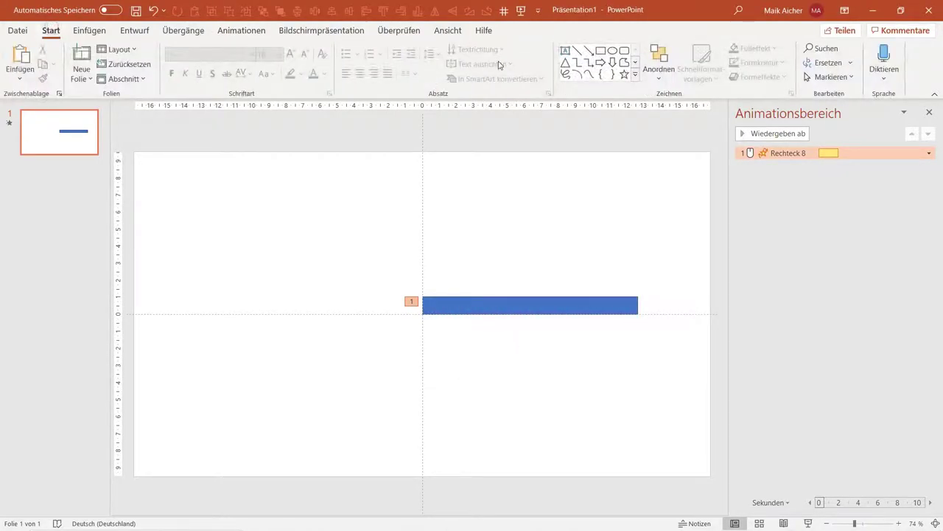
left_click(612, 50)
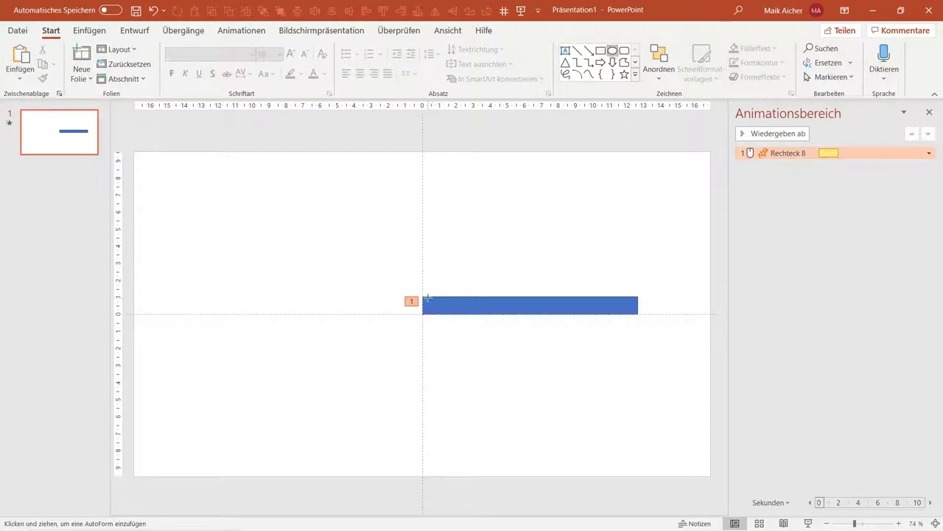
left_click_drag(423, 297, 442, 314)
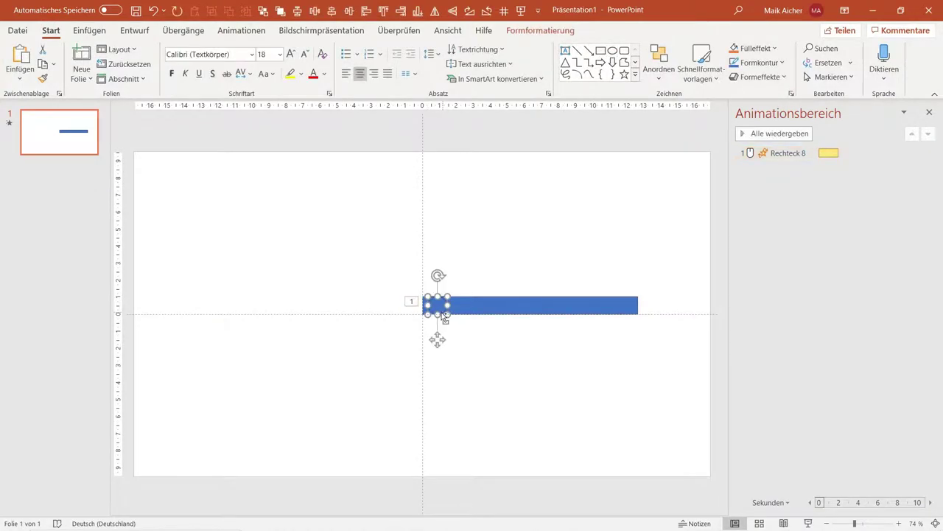
scroll(443, 316, "up", 5)
scroll(443, 315, "up", 3)
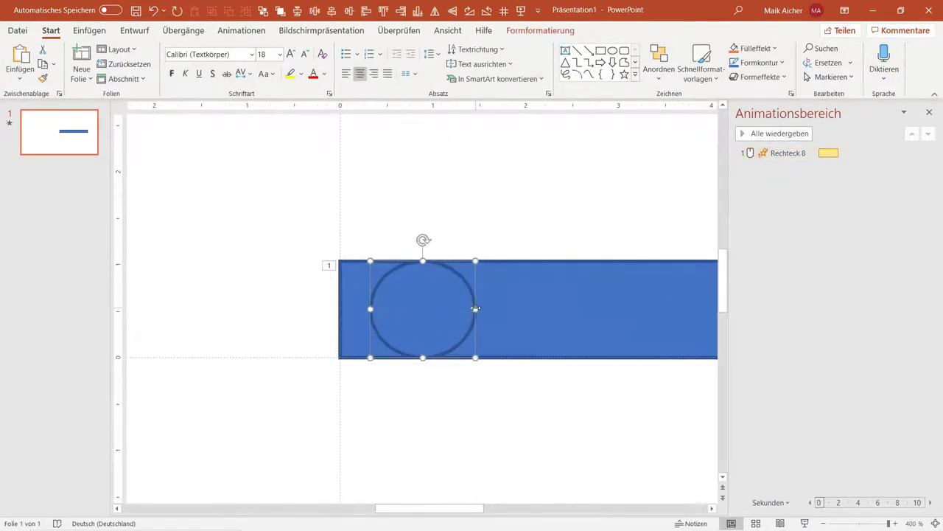
left_click_drag(476, 308, 460, 308)
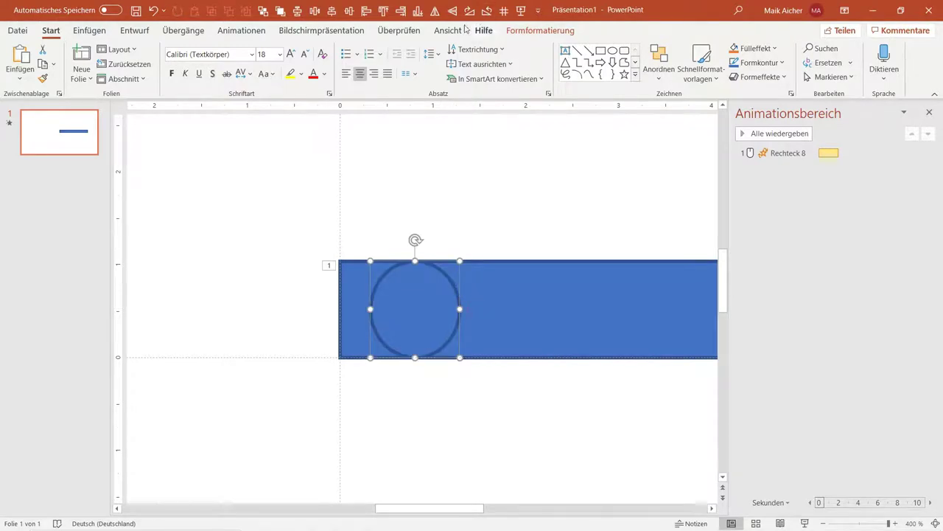
left_click(538, 30)
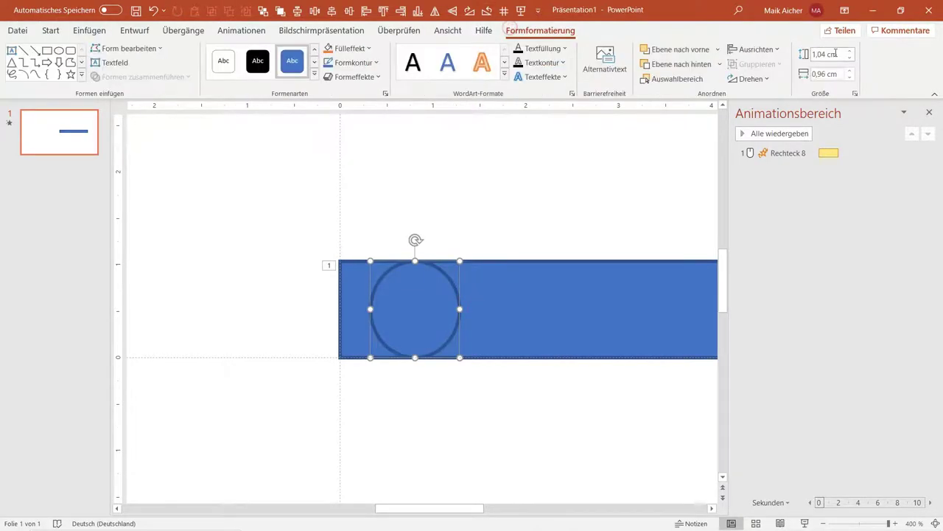
left_click(824, 55)
left_click(824, 74)
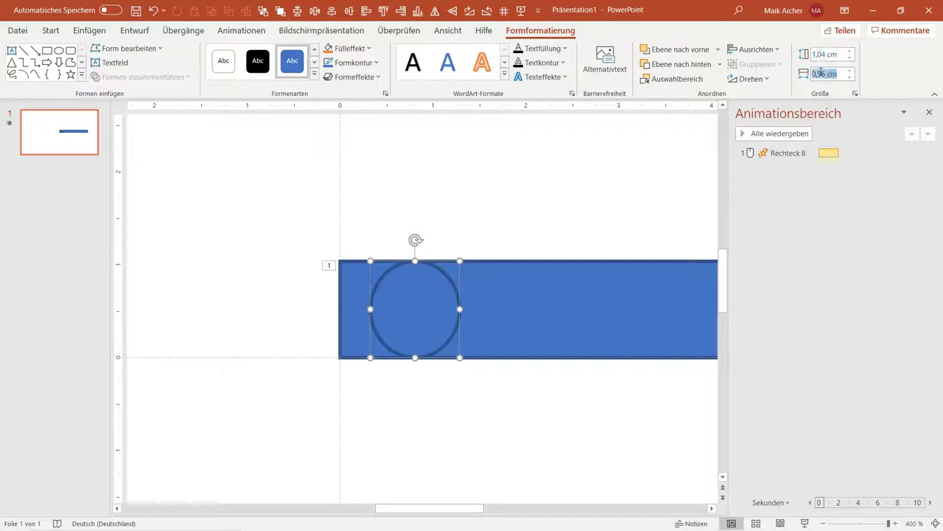
type("1,04")
key("Return")
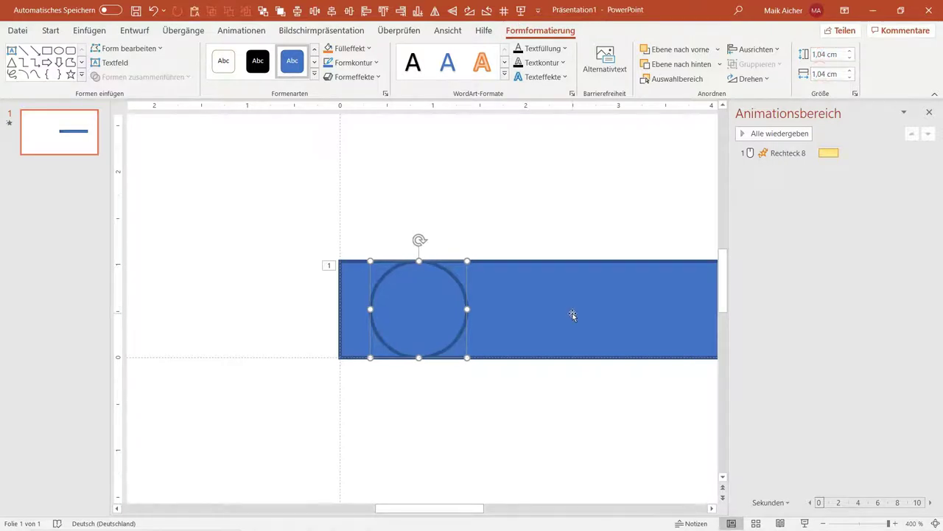
Step: Left-align the circle with the bar and fill it orange
left_click(572, 314, "shift")
left_click(366, 10)
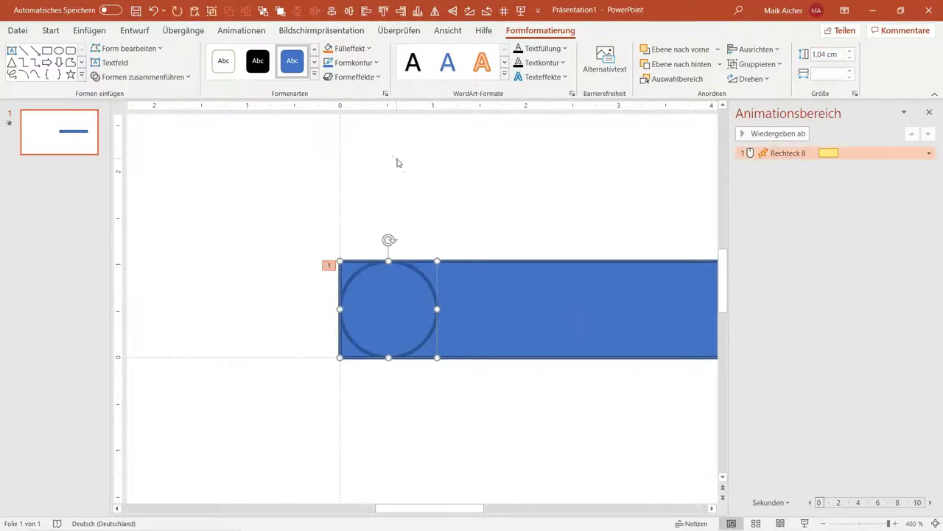
left_click(397, 162)
left_click(420, 276)
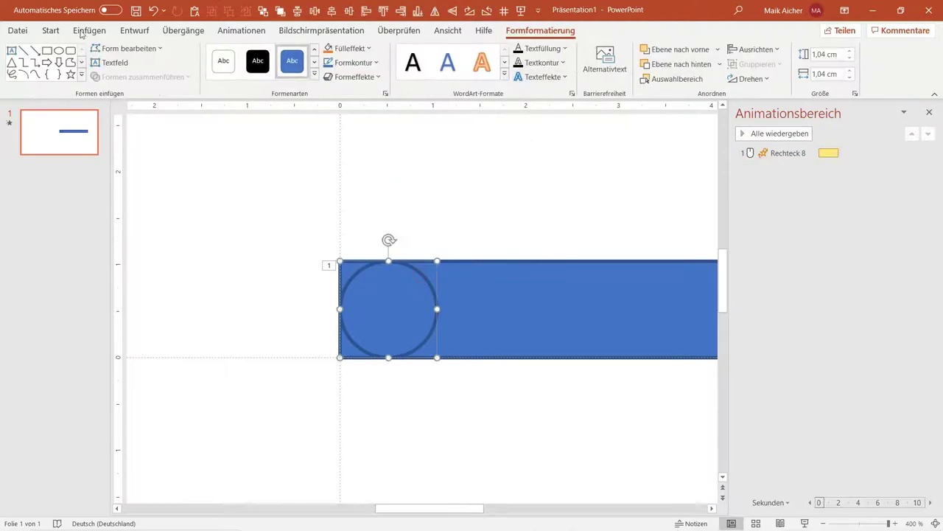
left_click(50, 32)
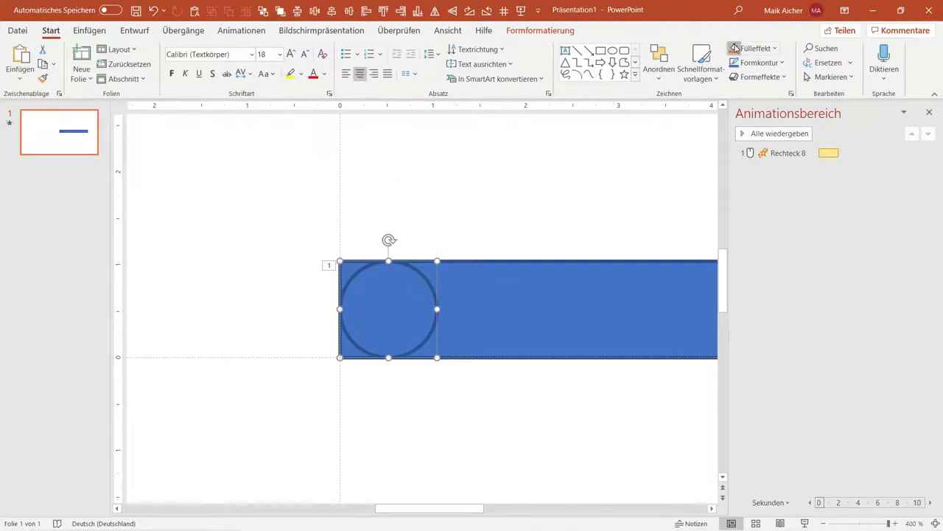
left_click(734, 48)
scroll(491, 193, "down", 5)
left_click(491, 214)
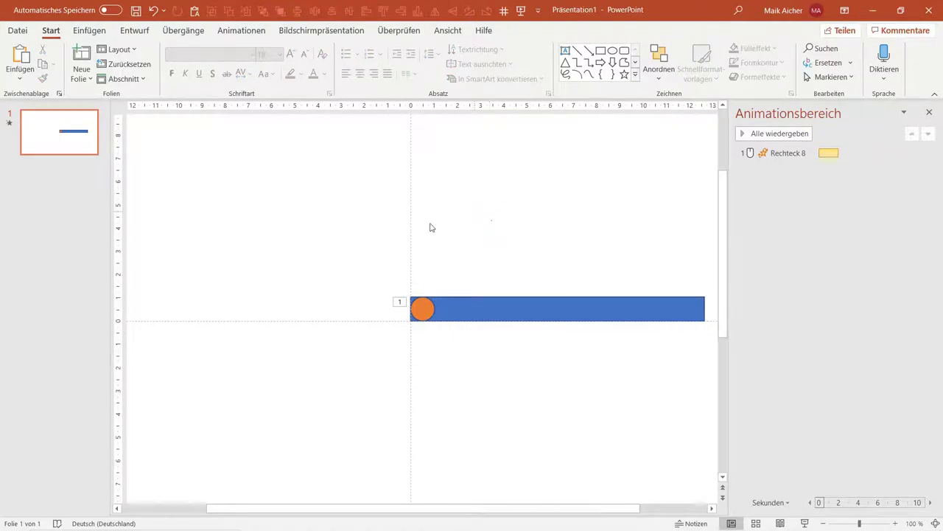
Step: Group the bar and circle, apply Rotieren, then set the group's animation back to Ohne
left_click_drag(325, 251, 719, 383)
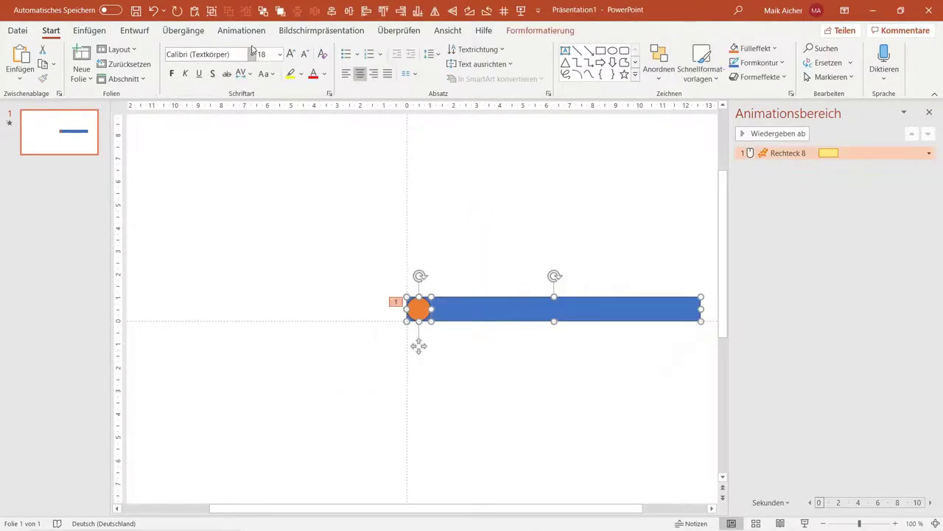
left_click(209, 10)
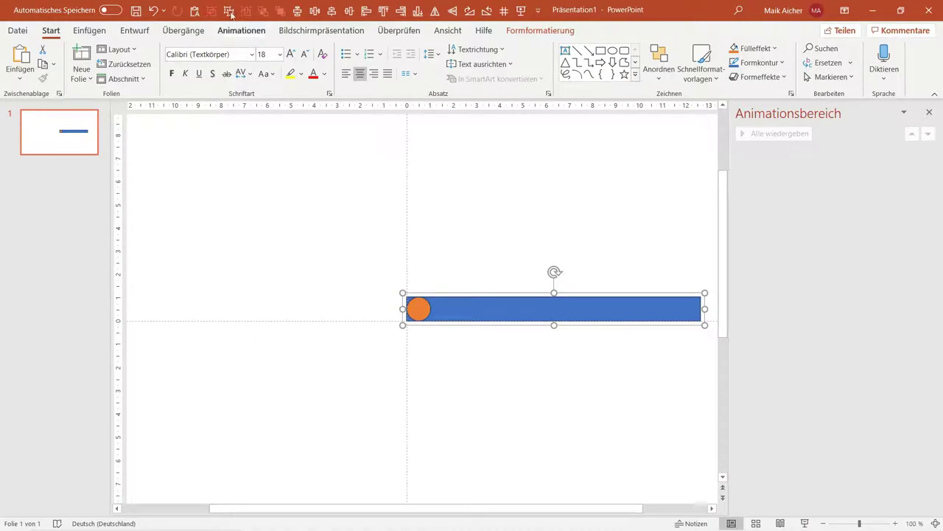
left_click(241, 33)
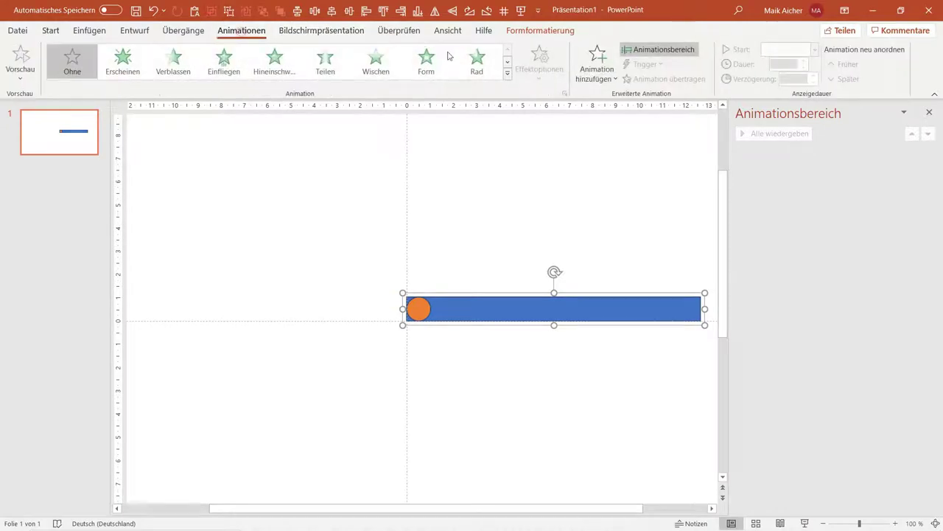
left_click(508, 75)
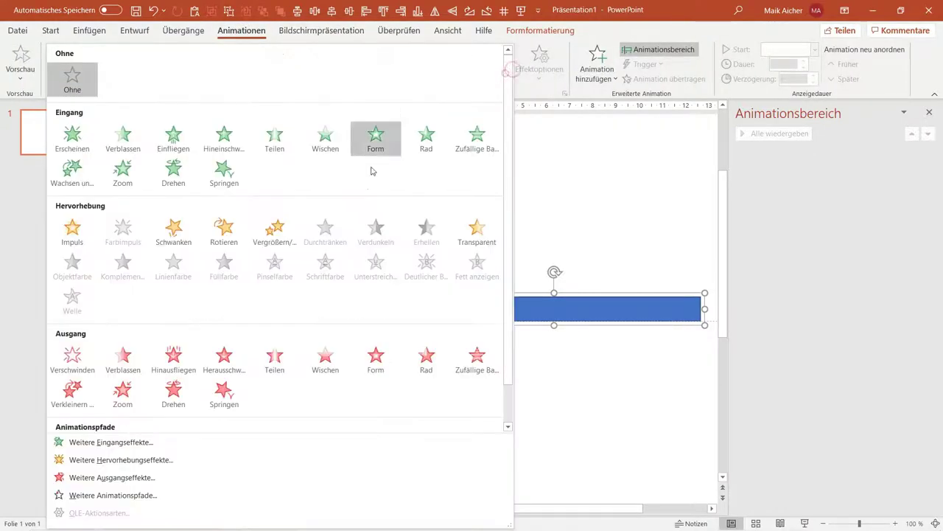
left_click(229, 220)
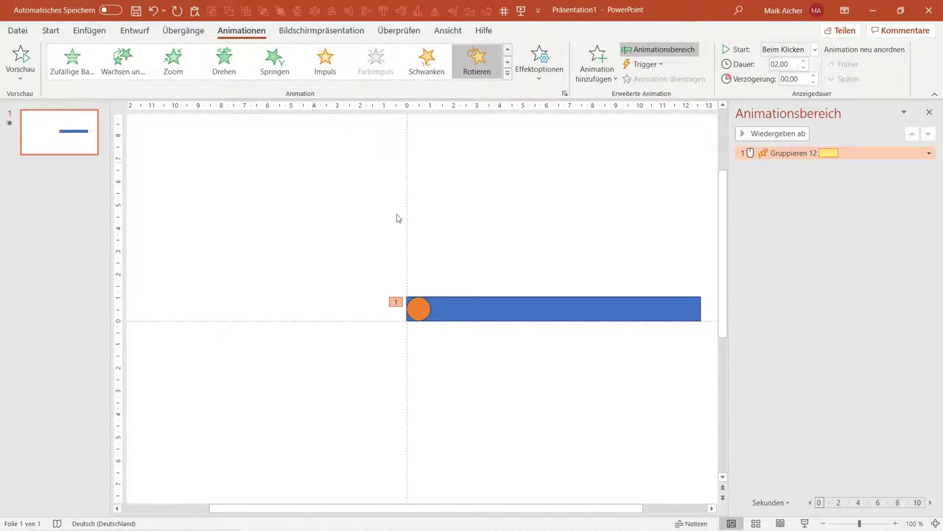
left_click(505, 304)
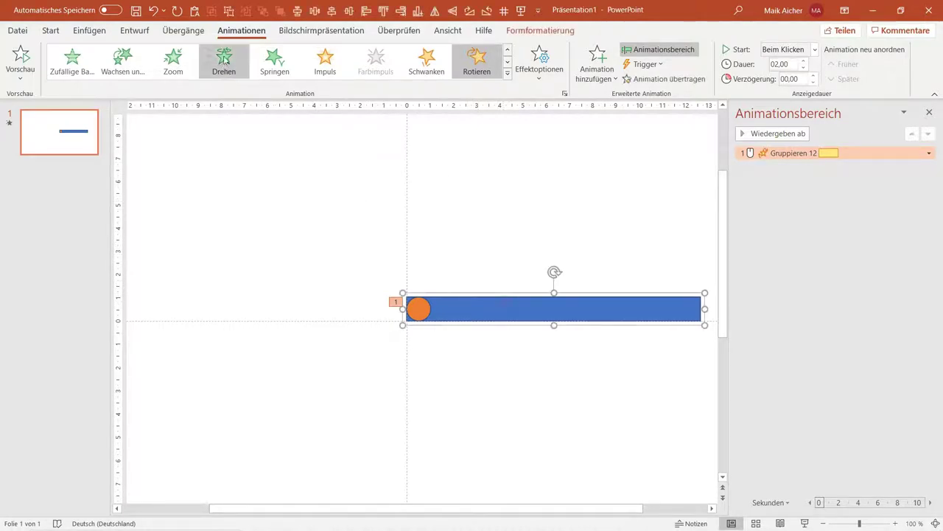
left_click(228, 11)
left_click(472, 311)
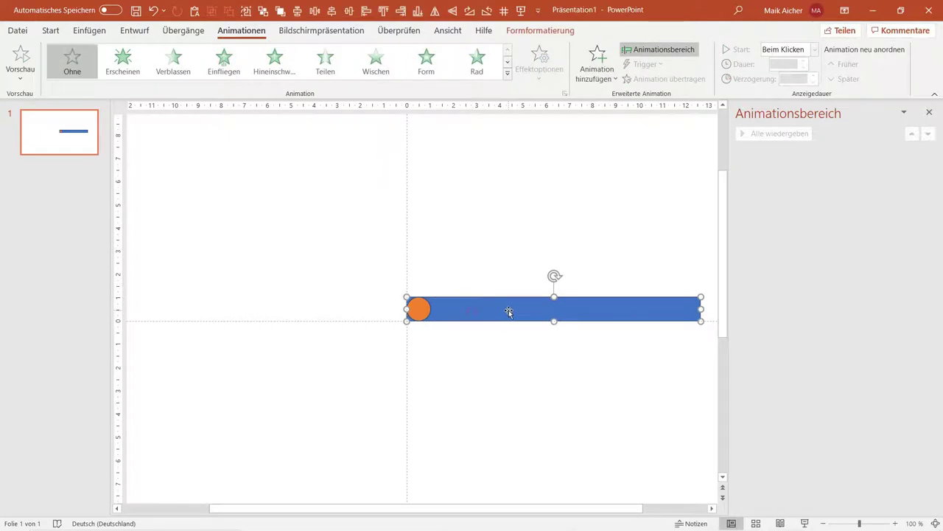
Step: Duplicate the bar group, move it left, and right-align it to the orange circle
key("ctrl+c")
key("ctrl+v")
left_click_drag(554, 319, 270, 332)
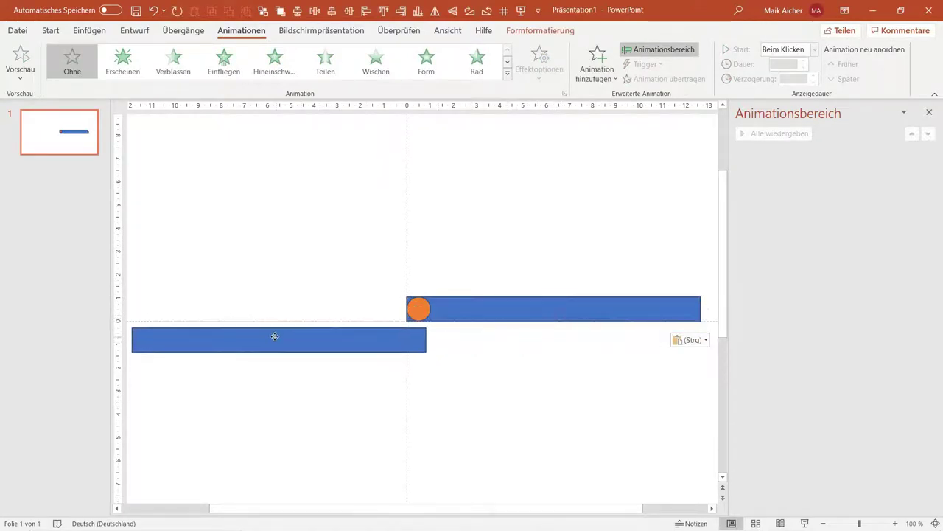
left_click(418, 309, "shift")
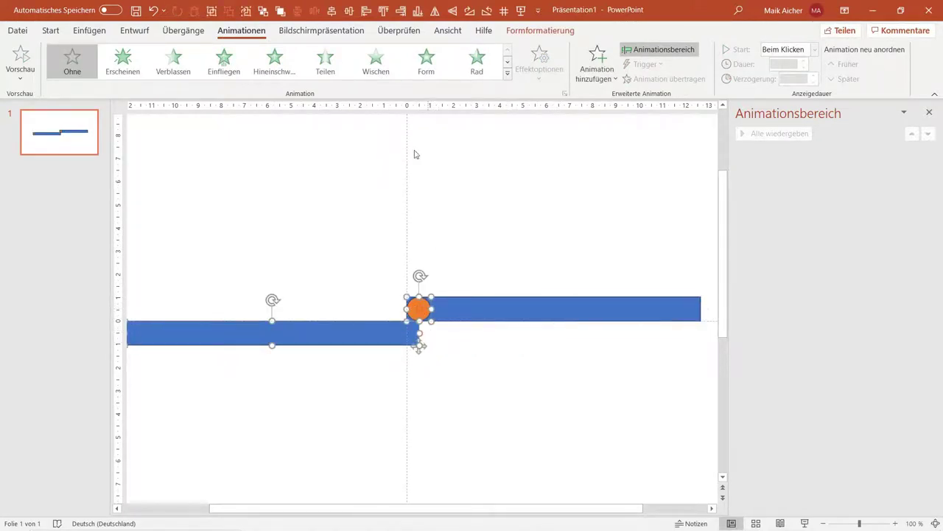
left_click(400, 14)
left_click(406, 249)
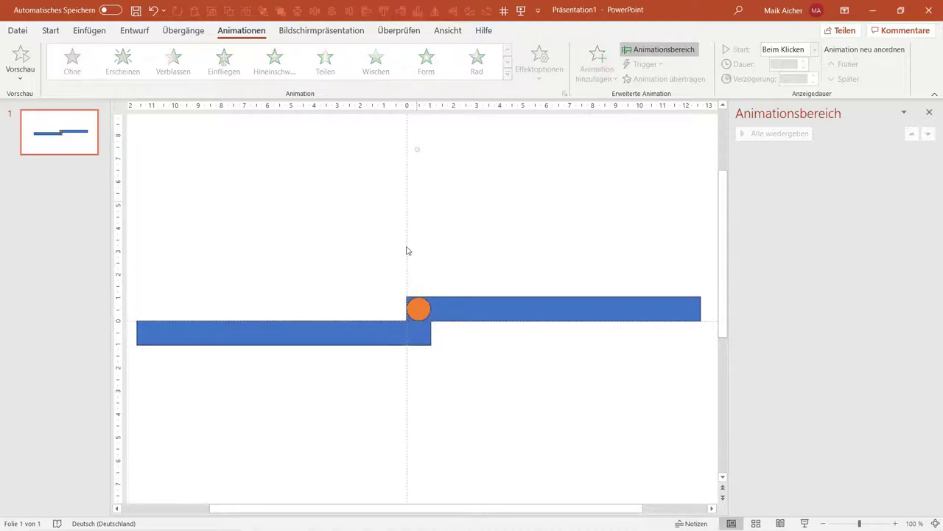
left_click(372, 329)
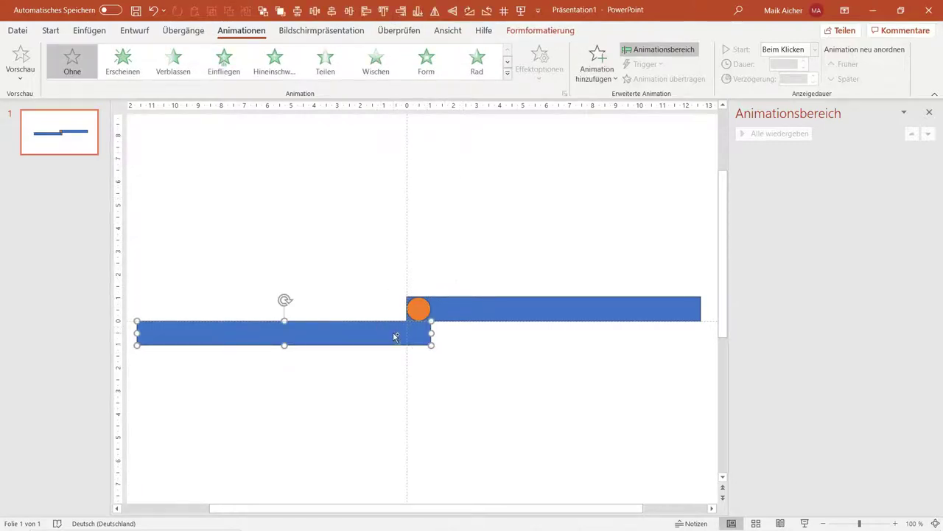
Step: Top-align the left copy with the original blue bar
scroll(395, 337, "up", 10, "ctrl")
left_click_drag(424, 508, 493, 508)
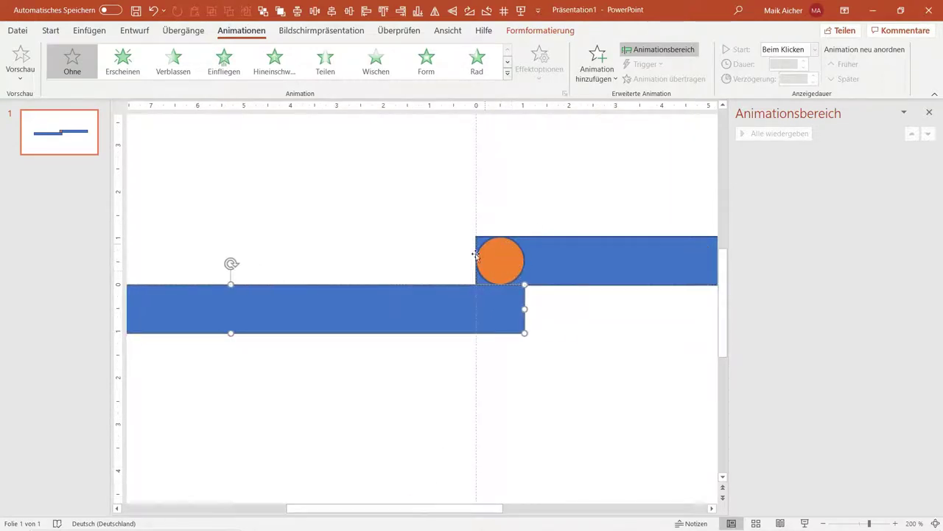
scroll(485, 258, "down", 10, "ctrl")
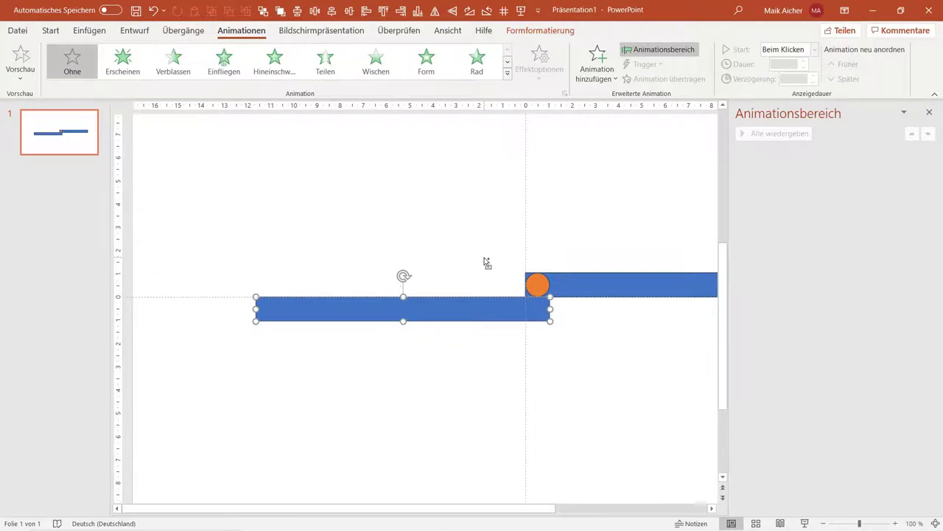
left_click(575, 289, "shift")
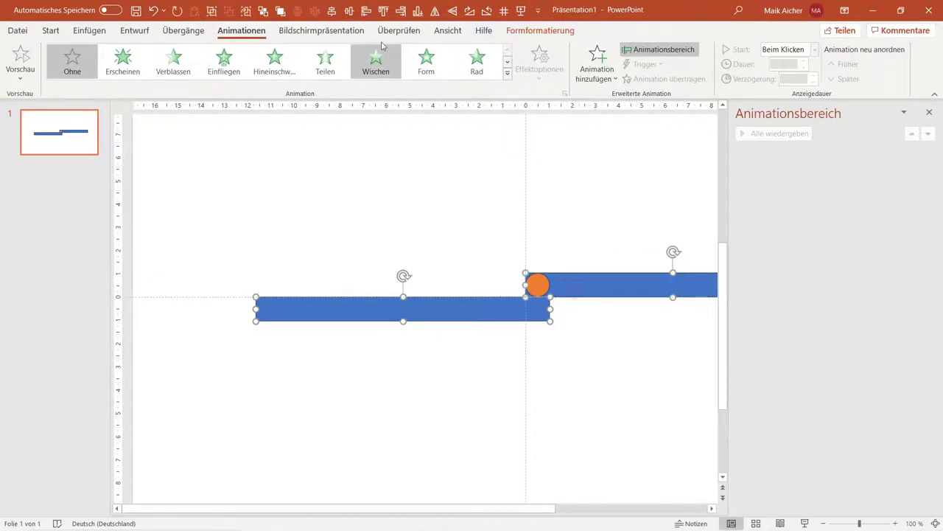
left_click(383, 11)
left_click(401, 154)
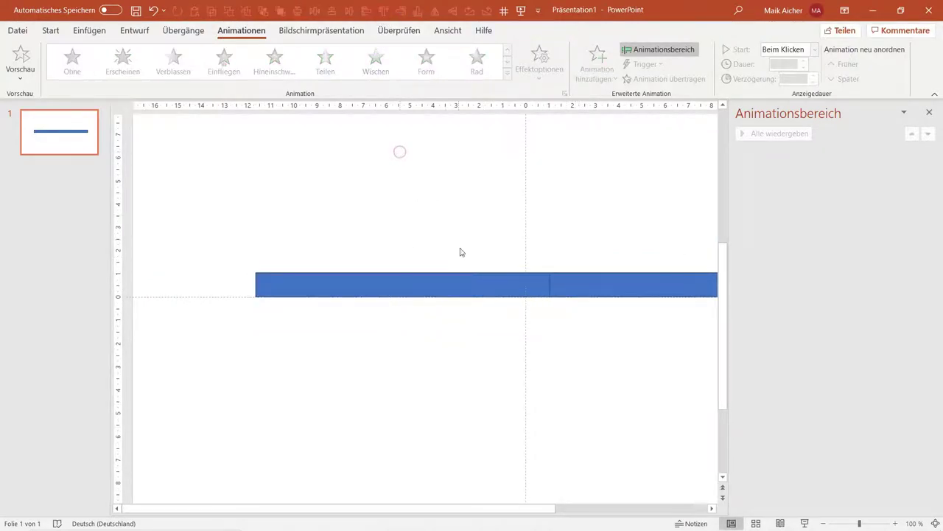
scroll(461, 266, "up", 2, "ctrl")
scroll(461, 265, "down", 2, "ctrl")
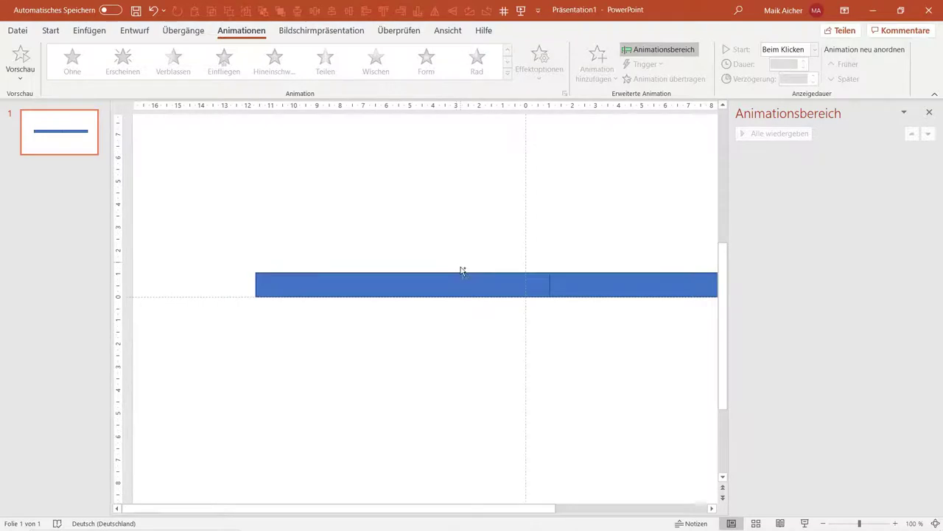
Step: Set the left copy to Keine Füllung and select both bars with the circle
left_click(410, 290)
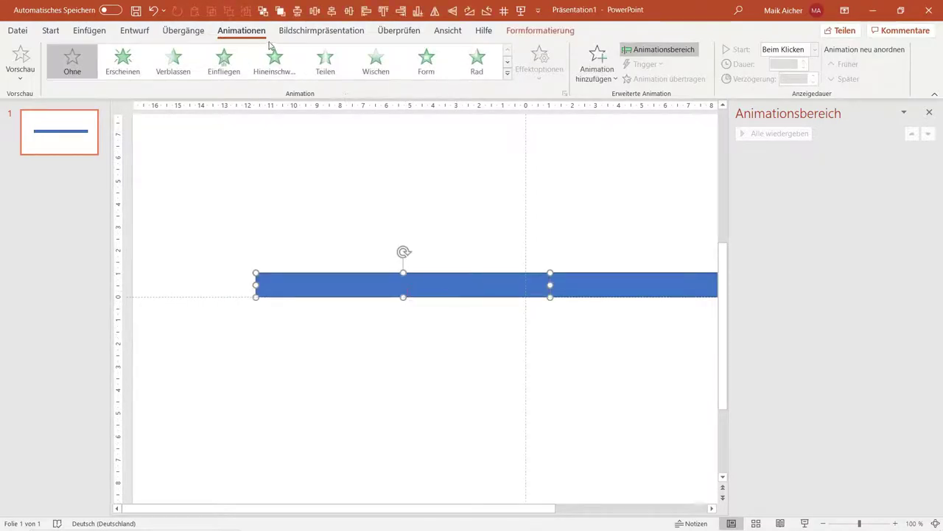
left_click(53, 31)
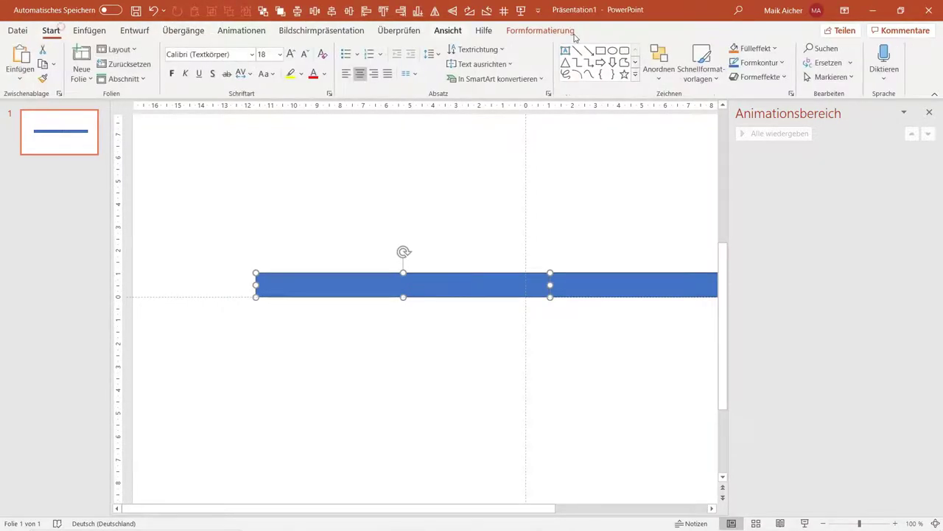
left_click(755, 48)
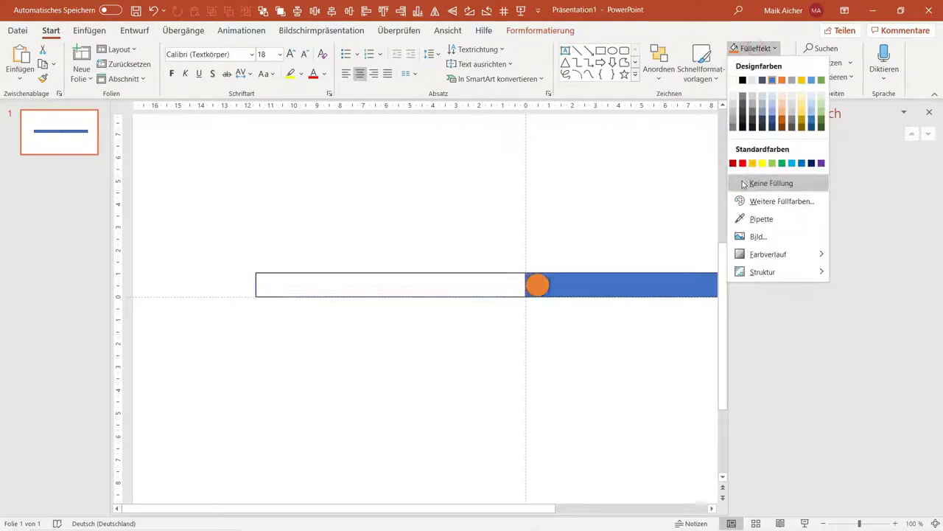
left_click(744, 183)
left_click(648, 193)
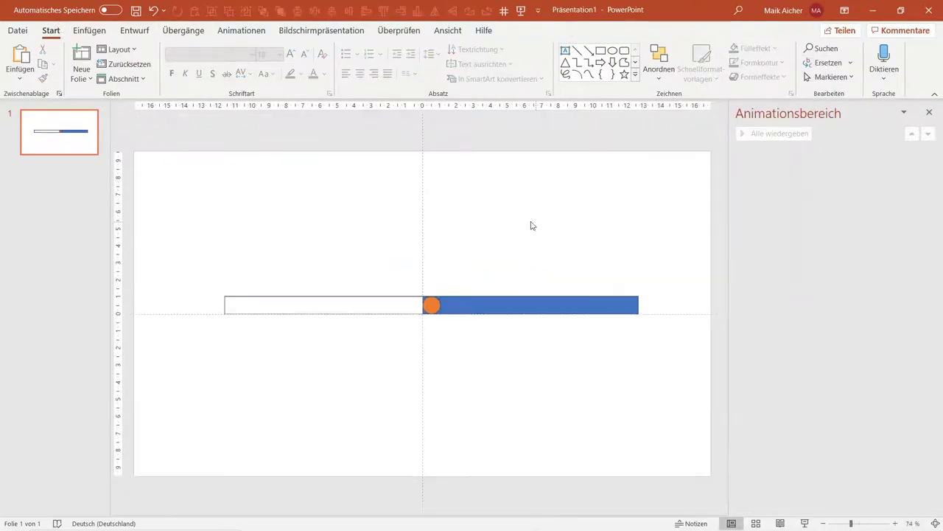
left_click_drag(190, 267, 678, 363)
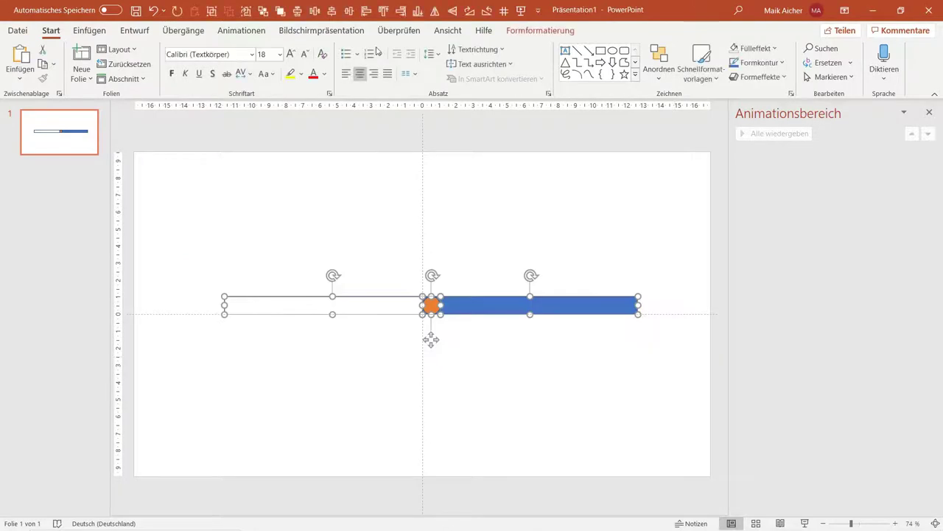
Step: Group the bars and circle and give the group a Rotieren animation
left_click(213, 12)
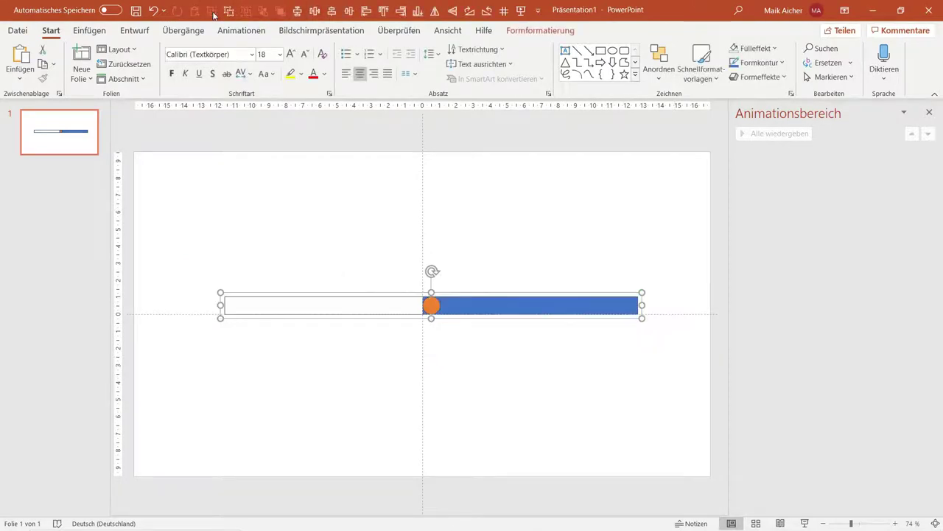
left_click(241, 30)
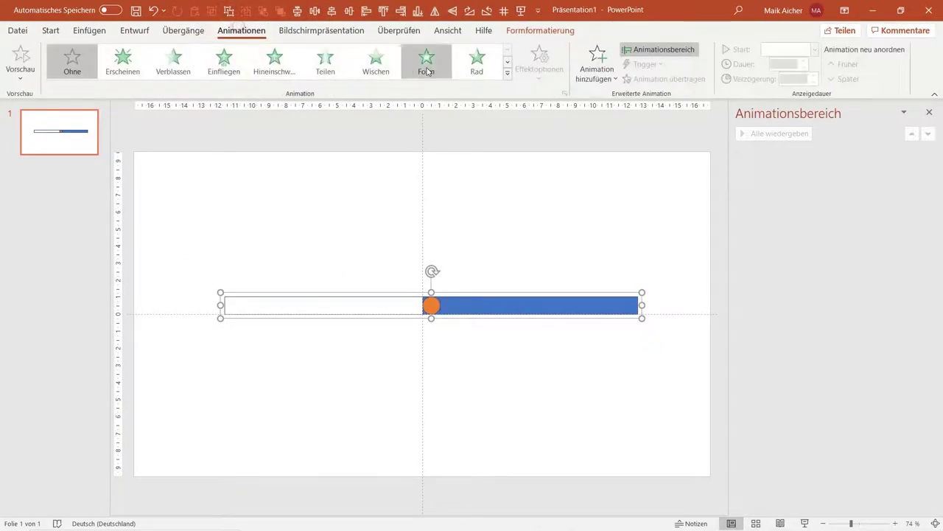
left_click(507, 73)
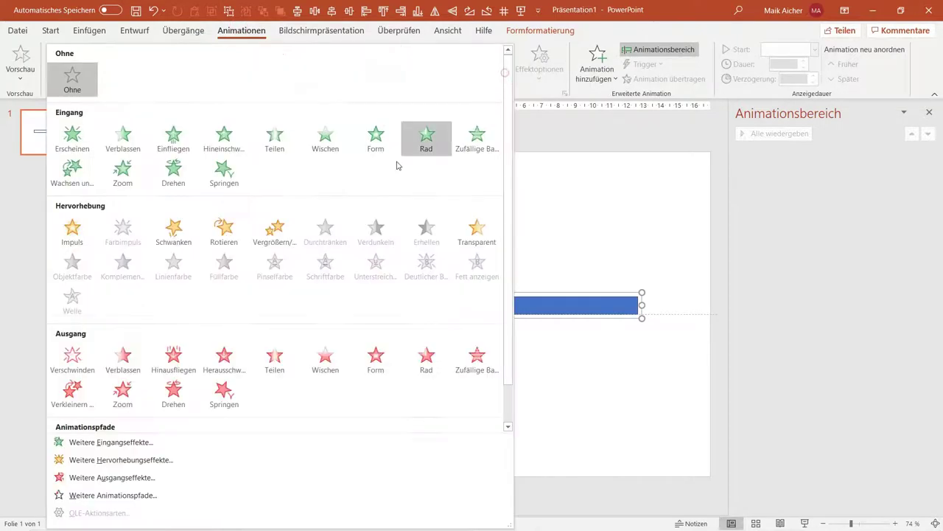
left_click(225, 232)
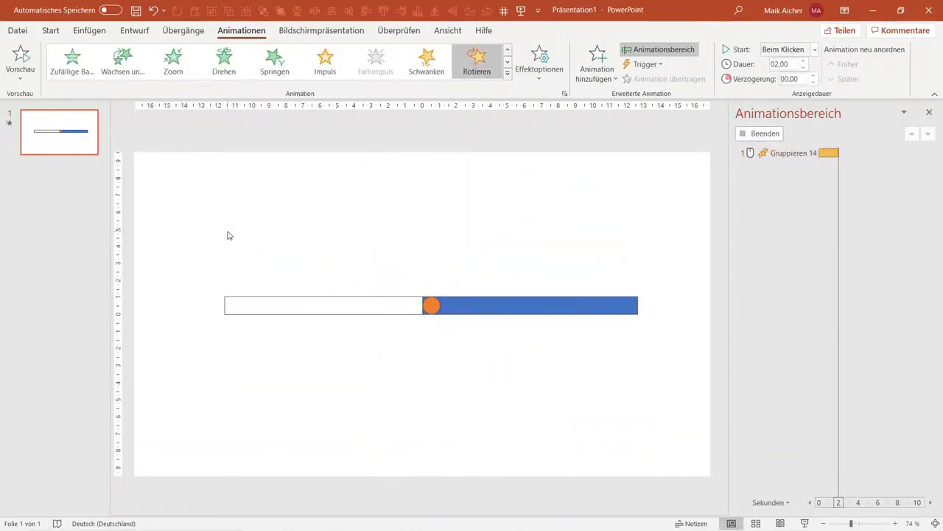
Step: Set the blank left bar's Formkontur to Keine Kontur so it becomes invisible
left_click(343, 297)
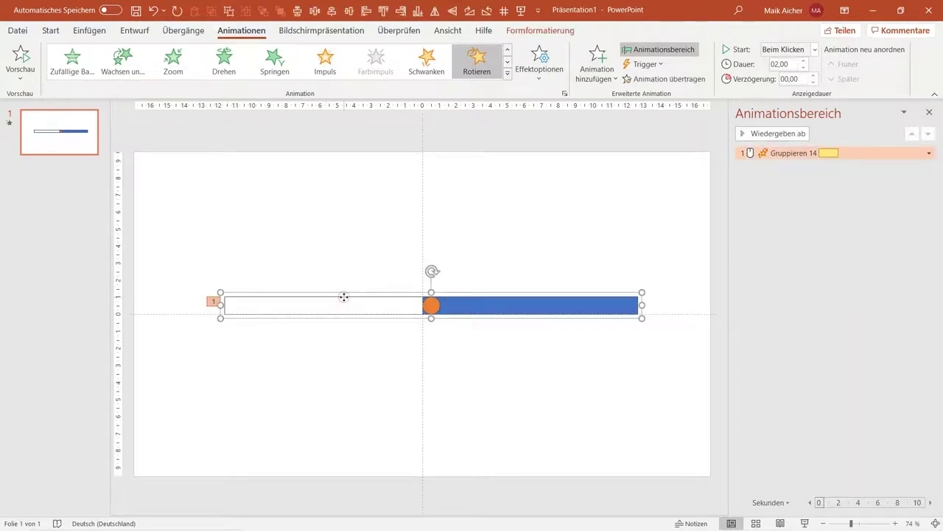
left_click(343, 297)
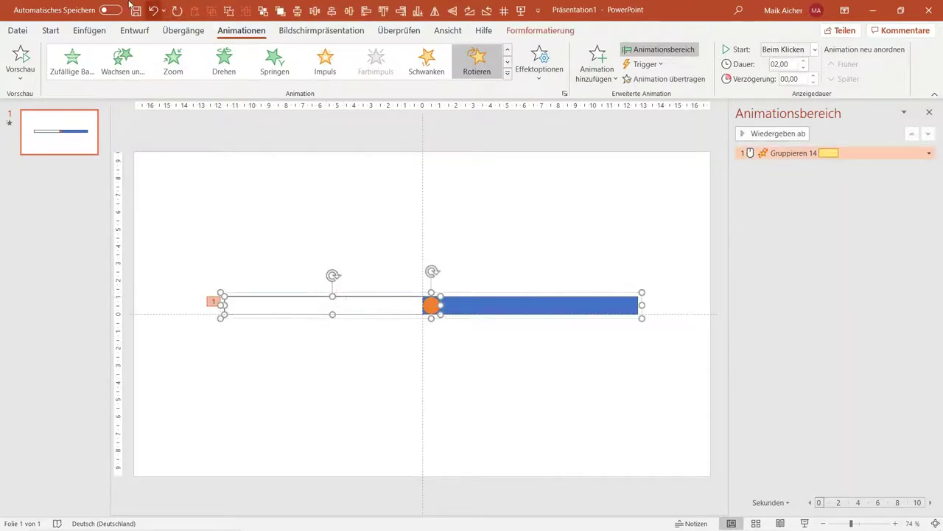
left_click(50, 30)
left_click(756, 63)
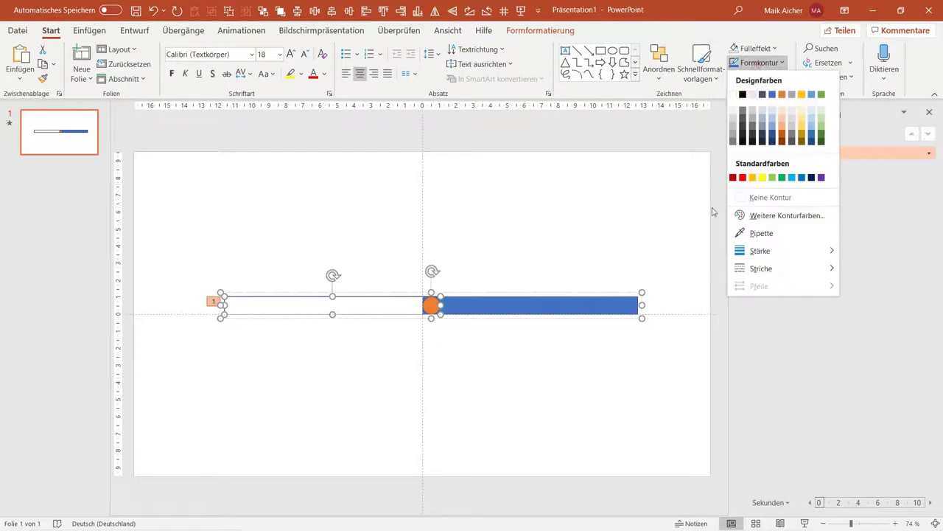
left_click(753, 198)
left_click(661, 209)
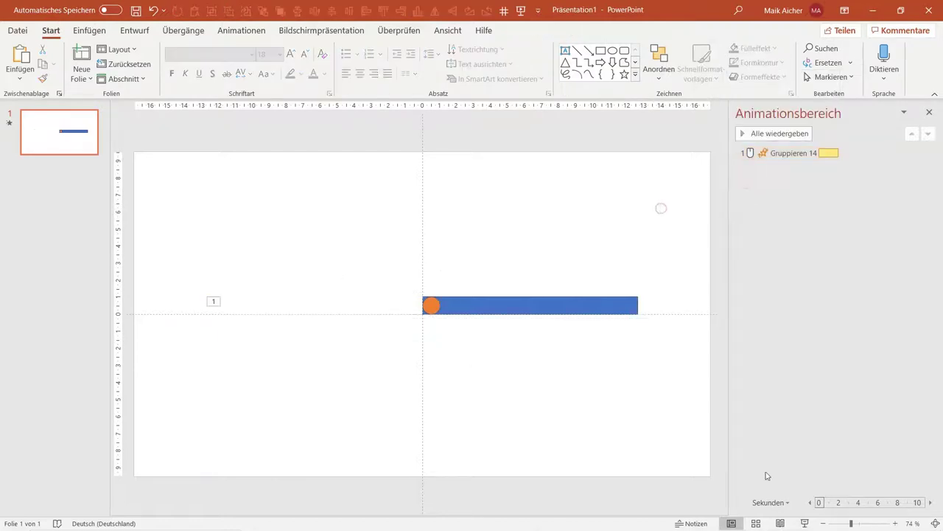
Step: Preview the spin in slide show, then ungroup and regroup the bar, circle and invisible bar
left_click(805, 524)
left_click(447, 303)
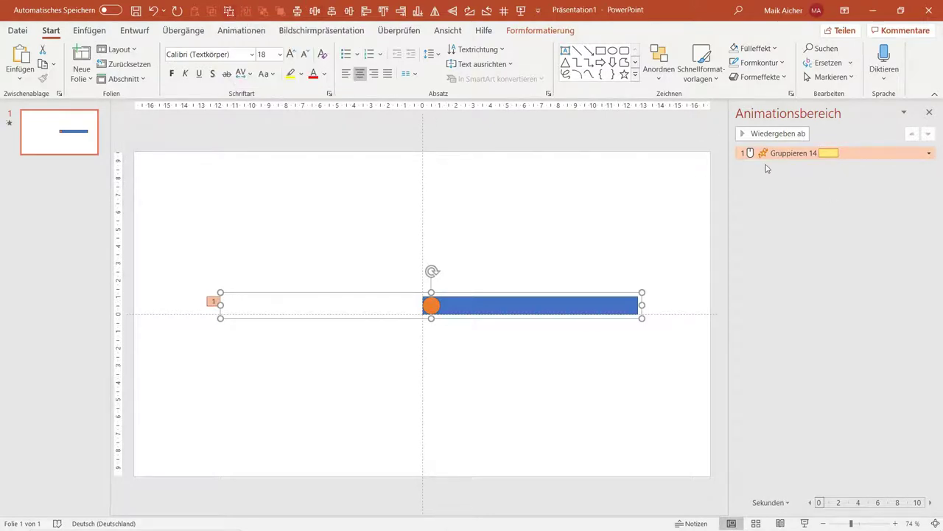
left_click(229, 11)
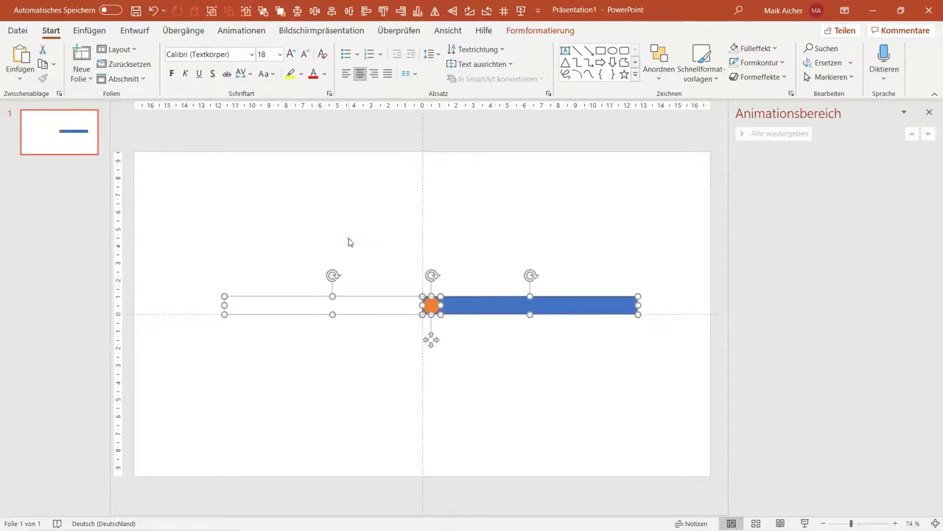
left_click(350, 242)
left_click(485, 309)
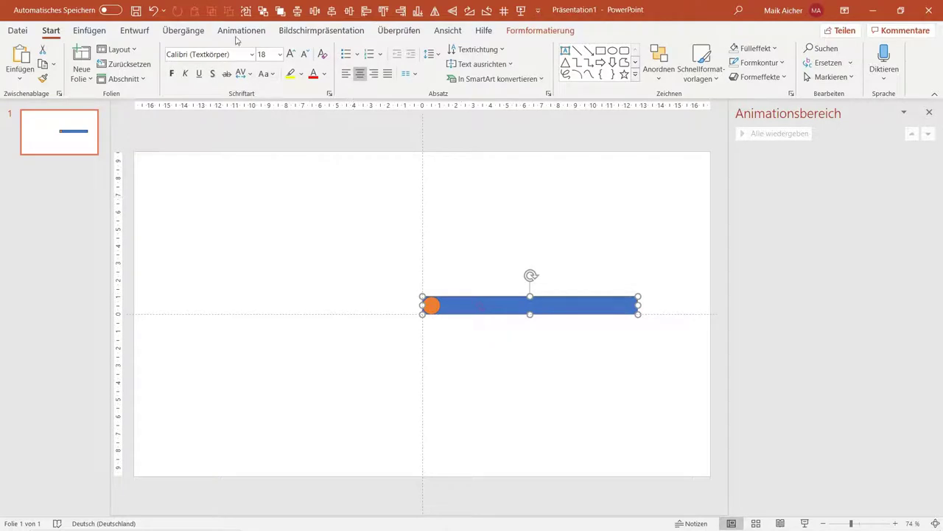
left_click(248, 13)
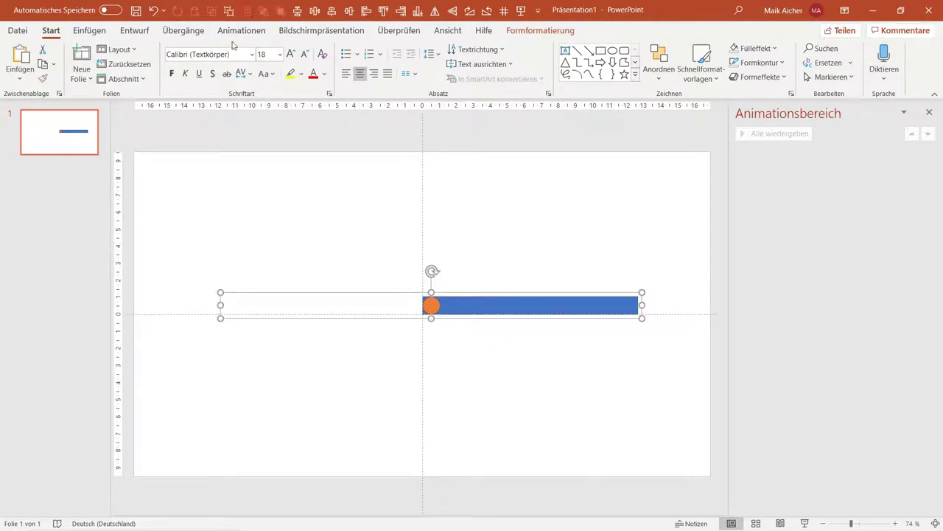
left_click(228, 13)
left_click(317, 238)
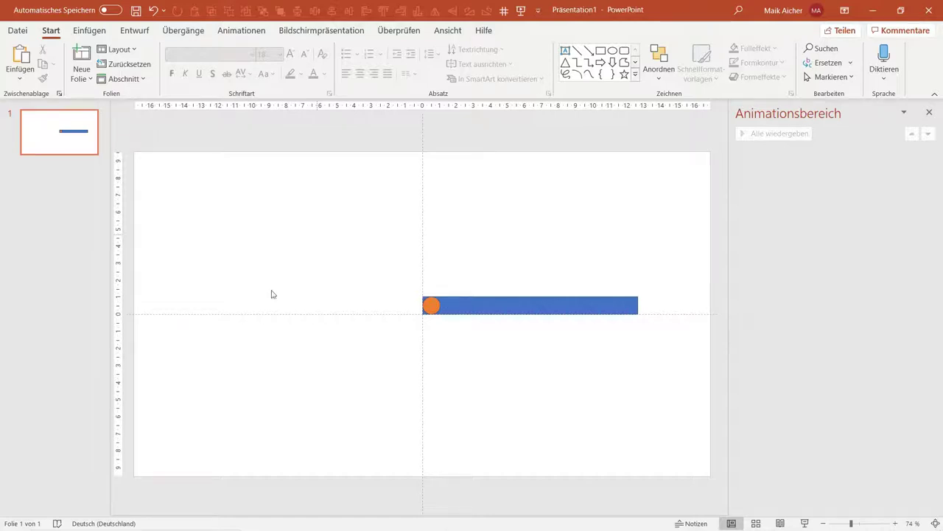
Step: Delete the orange circle and the hidden line from the slide
left_click_drag(663, 341, 193, 260)
left_click(391, 196)
left_click_drag(172, 221, 526, 379)
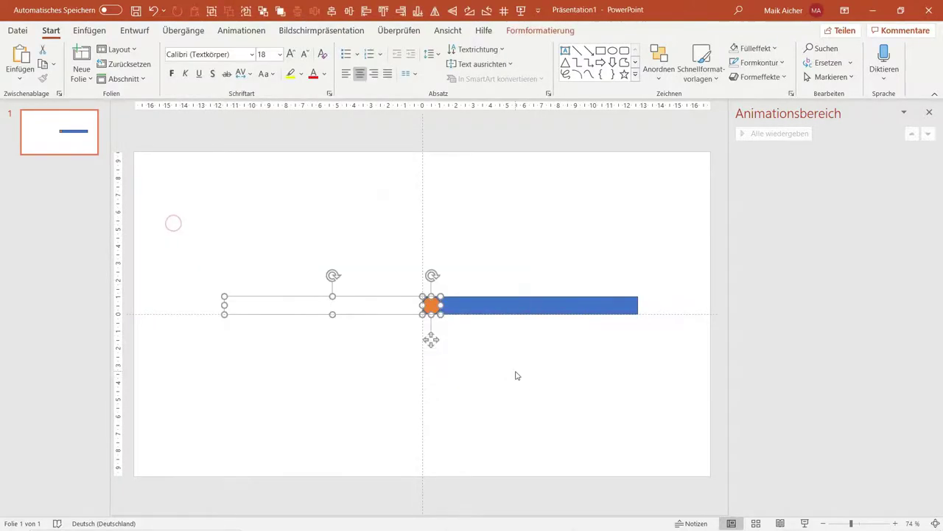
key("Delete")
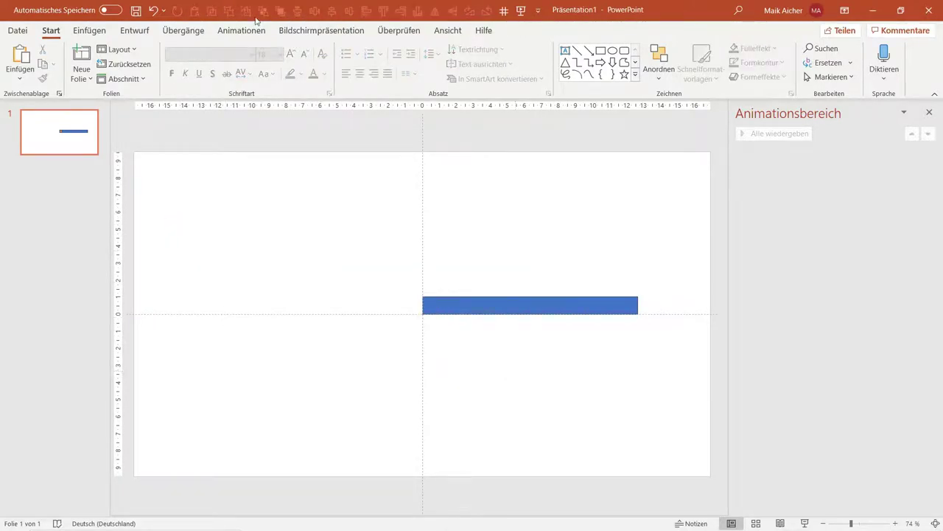
Step: Give the blue bar a Vergrößern/Verkleinern emphasis animation and shift it left
left_click(243, 31)
left_click(526, 308)
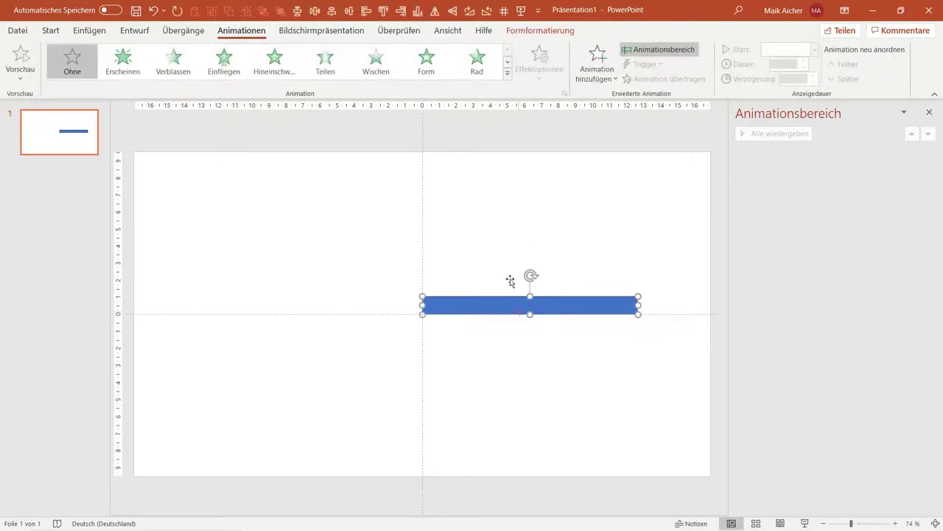
left_click(507, 72)
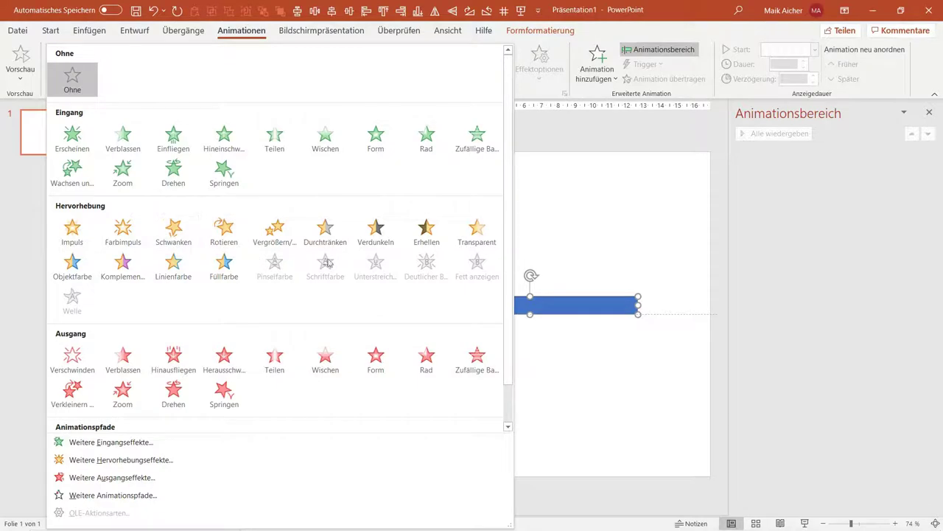
left_click(280, 238)
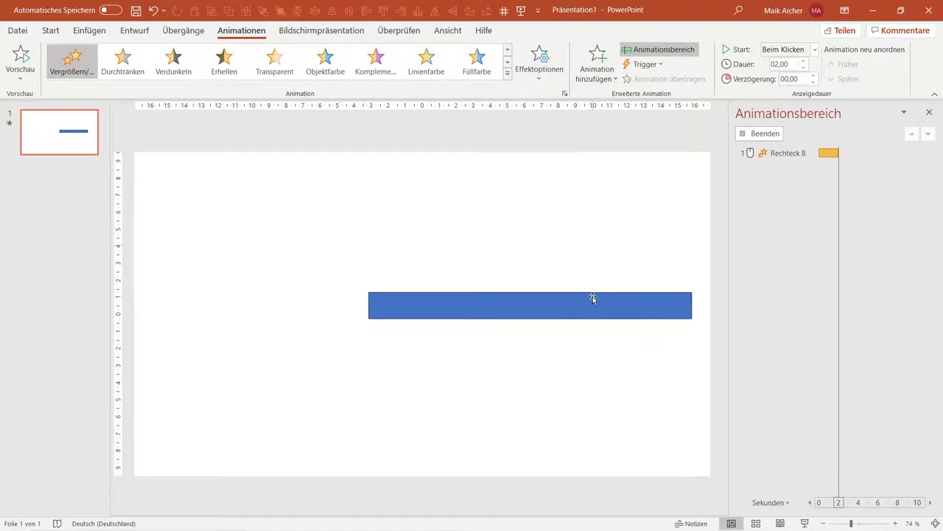
left_click_drag(594, 298, 455, 300)
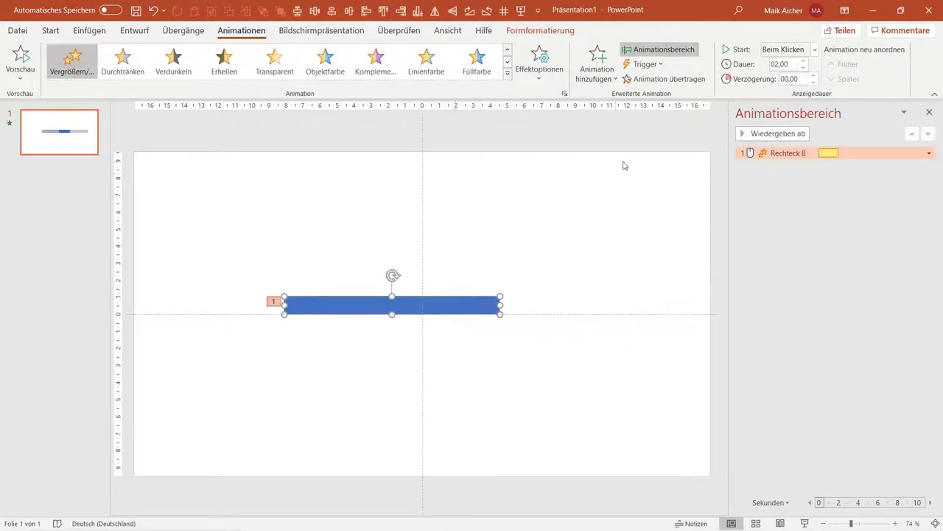
Step: In Rechteck 8's Effektoptionen, change the custom size from 150 % to 50 %
right_click(793, 153)
left_click(832, 210)
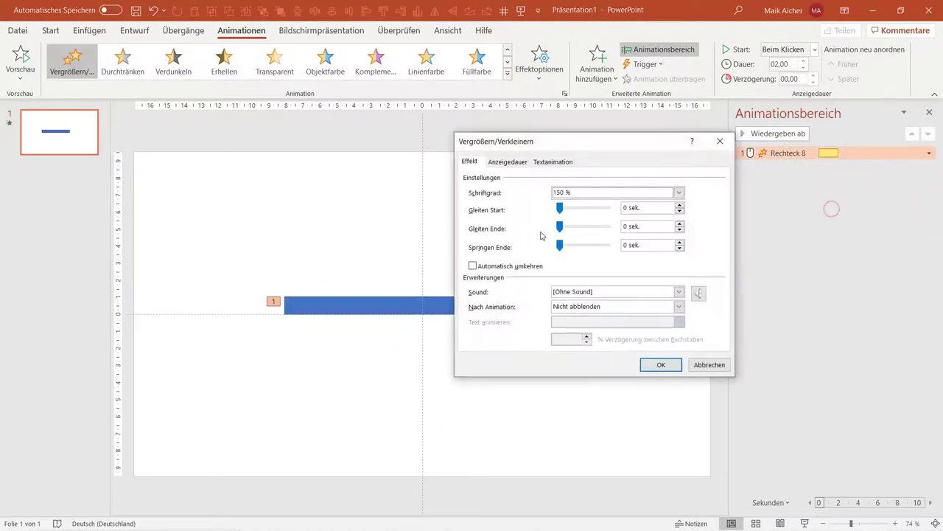
left_click(679, 192)
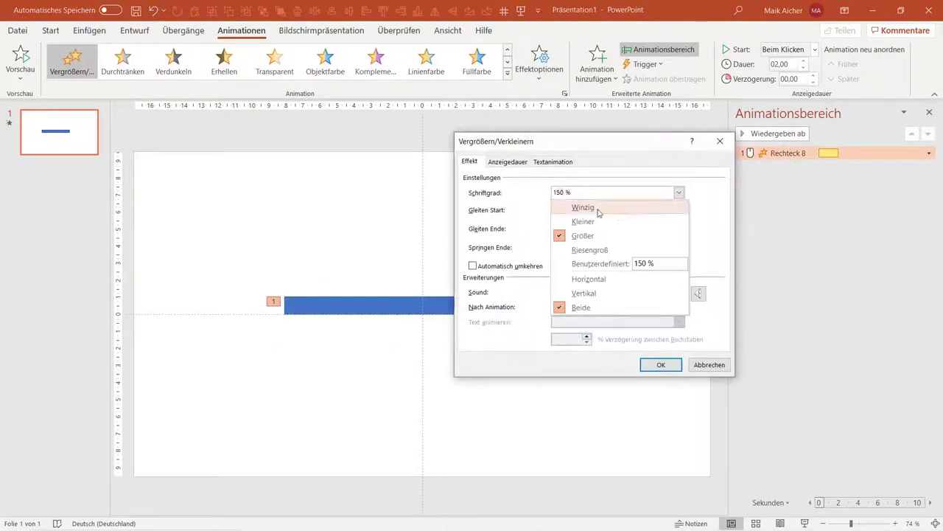
double_click(641, 263)
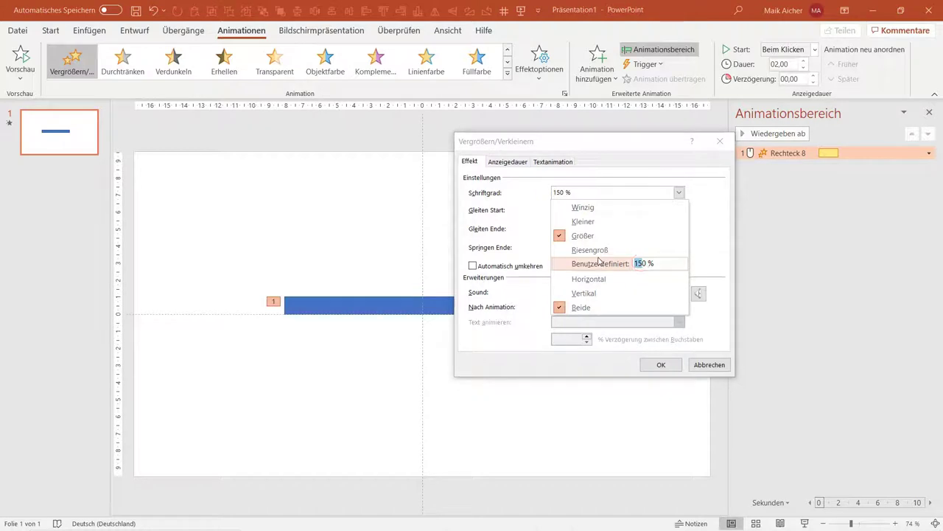
type("50")
key("Return")
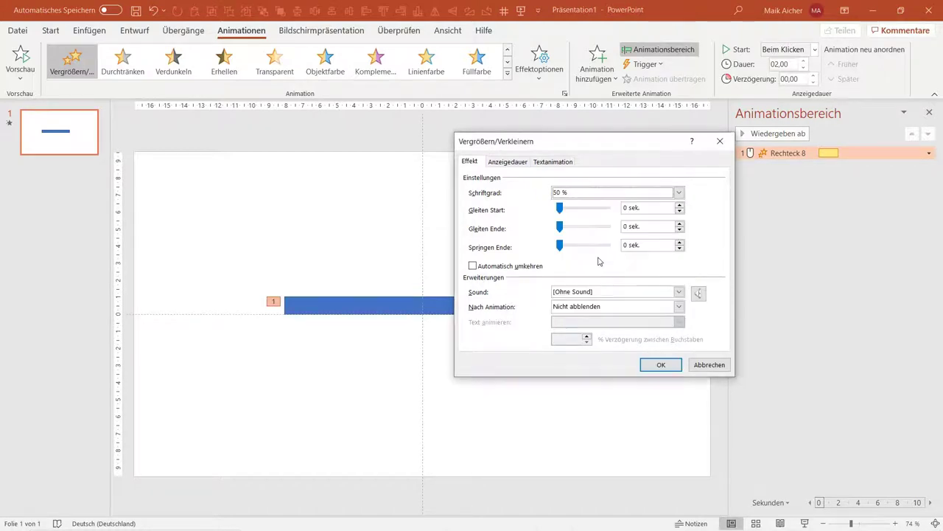
left_click(661, 364)
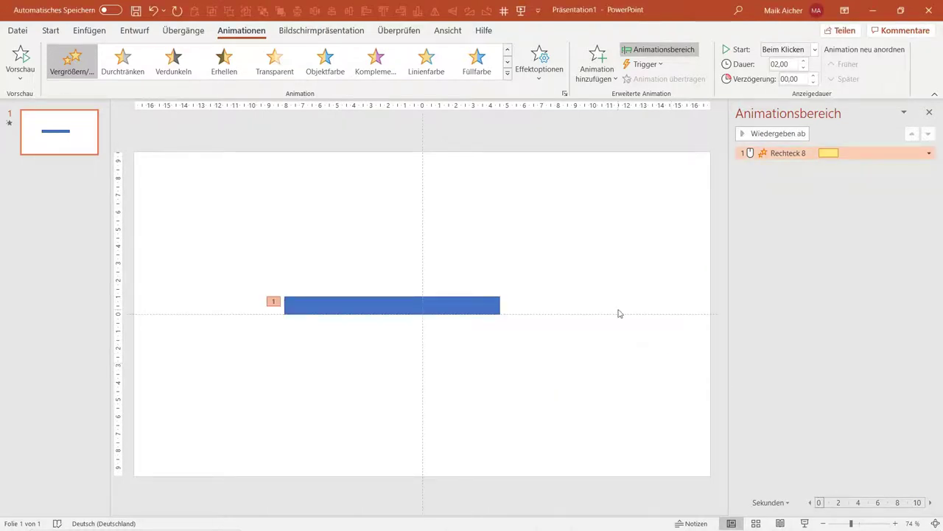
Step: Move the blue bar higher up the slide
left_click(568, 265)
left_click_drag(446, 305, 467, 228)
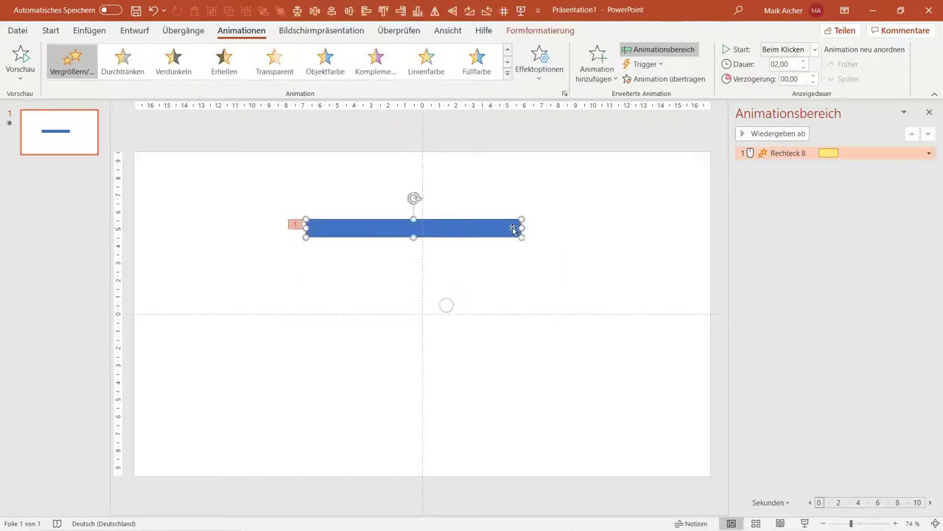
left_click(527, 227)
left_click(474, 235)
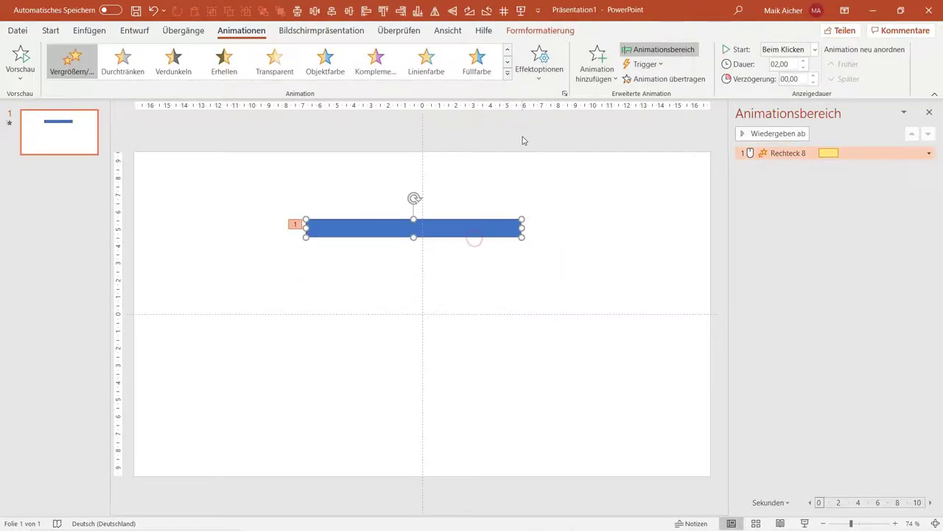
left_click(507, 73)
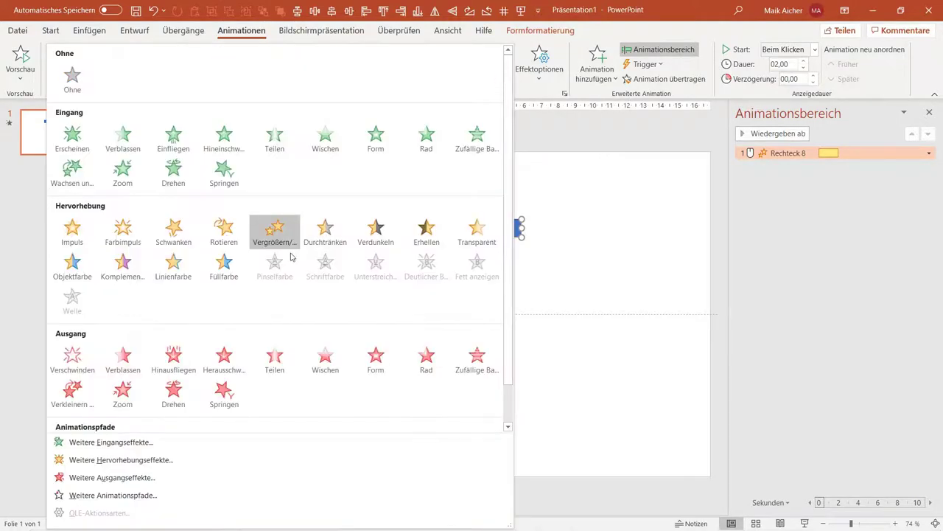
scroll(291, 258, "down", 1)
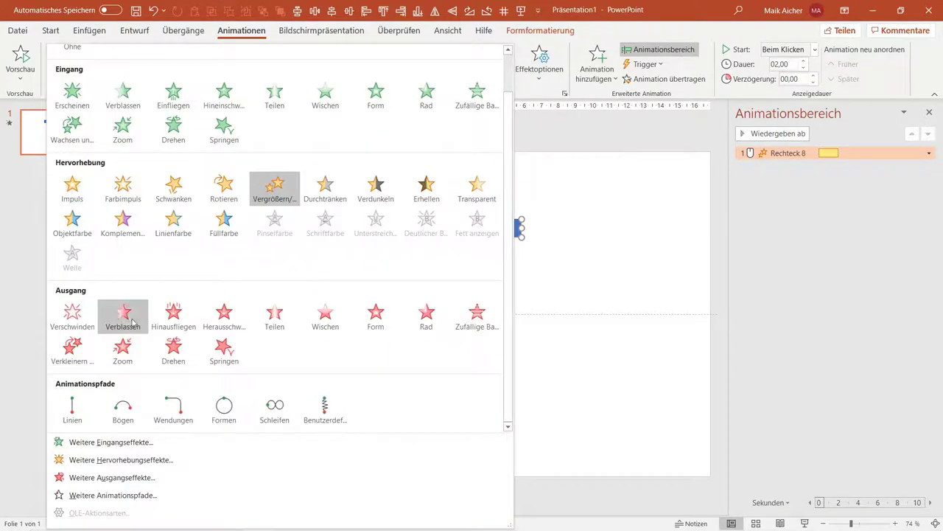
left_click(600, 312)
Step: Delete the bar's shrink animation and apply an Animationspfade > Linien motion path instead
left_click(796, 154)
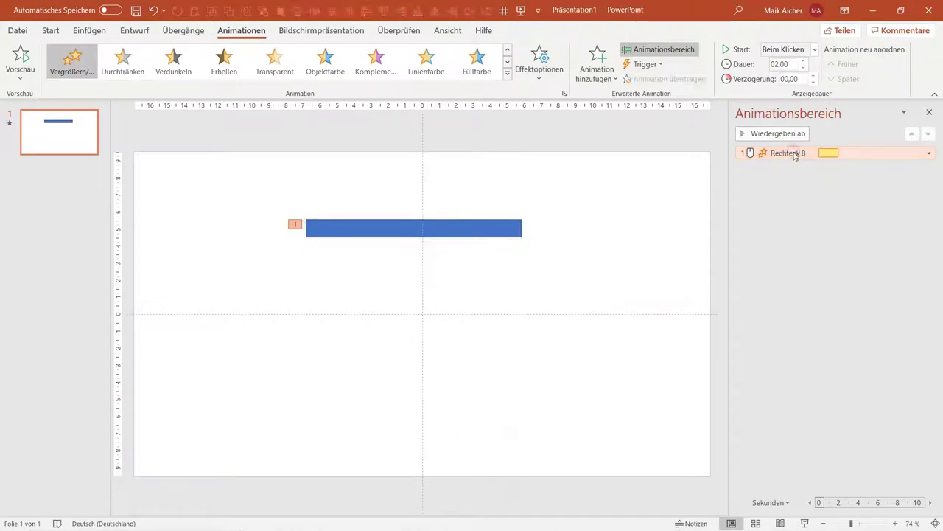
key("Delete")
left_click(364, 230)
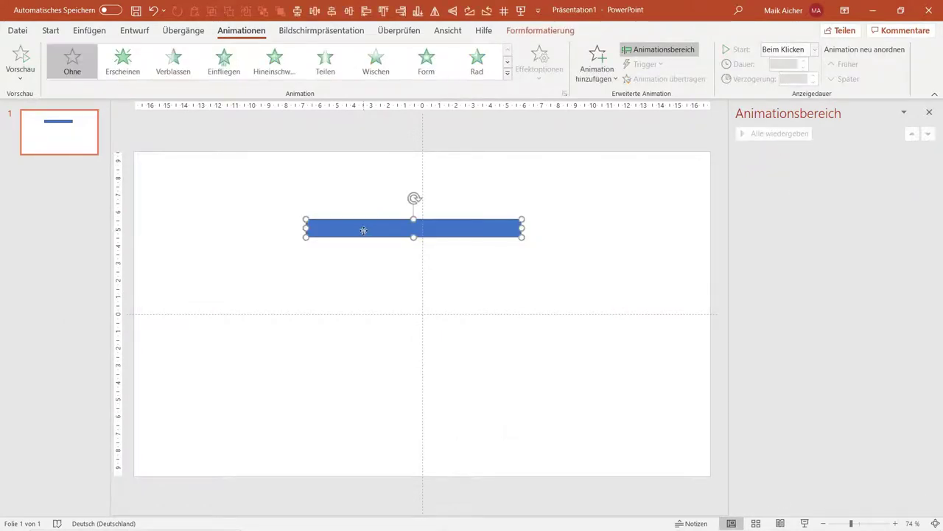
left_click(507, 73)
scroll(310, 333, "down", 1)
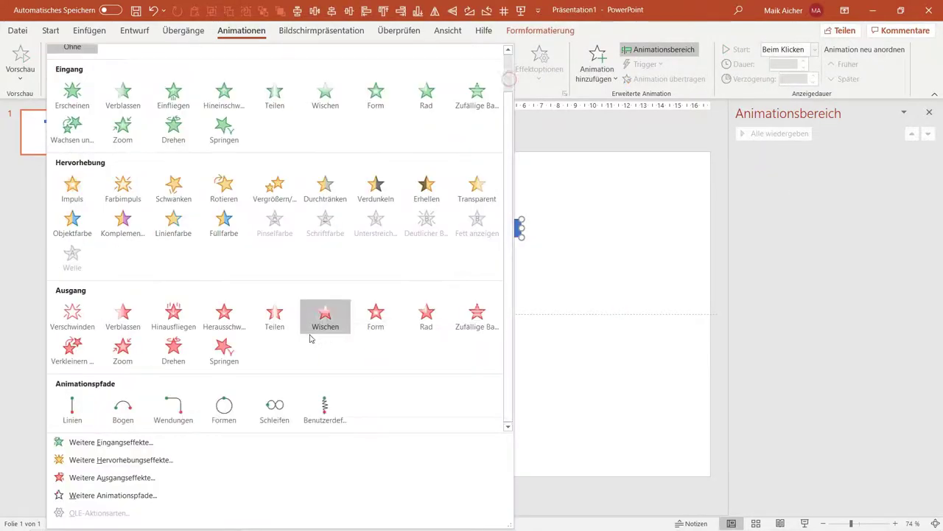
left_click(68, 415)
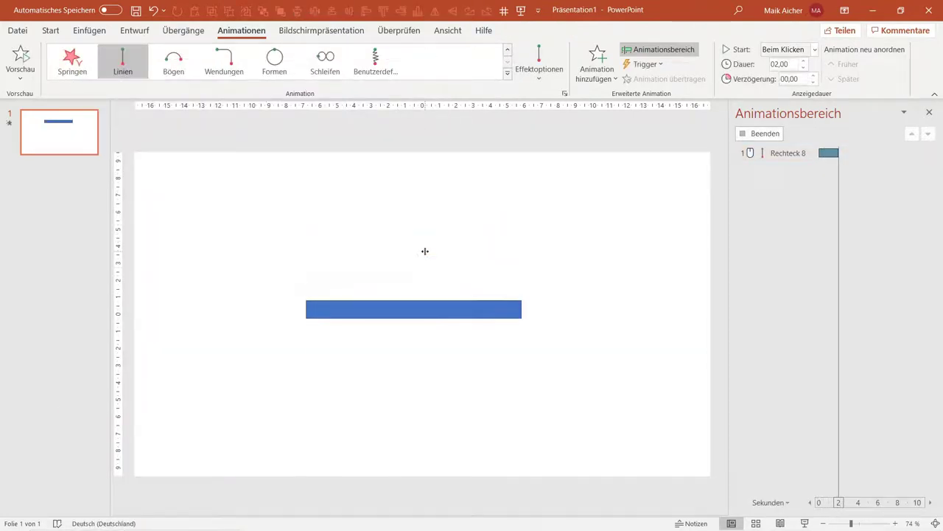
Step: Set the motion path's Dauer to 01,00 and preview it in the slide show
scroll(403, 275, "up", 3)
scroll(404, 274, "up", 2)
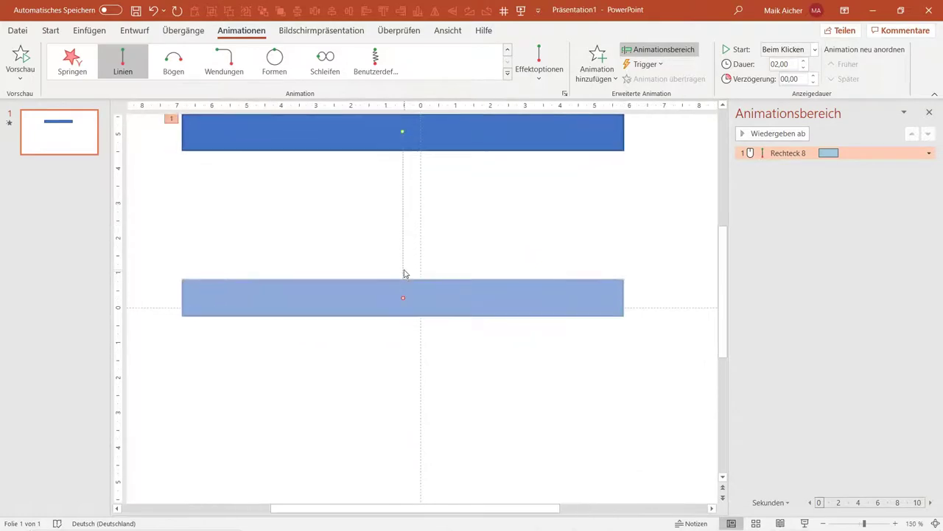
scroll(404, 275, "up", 1)
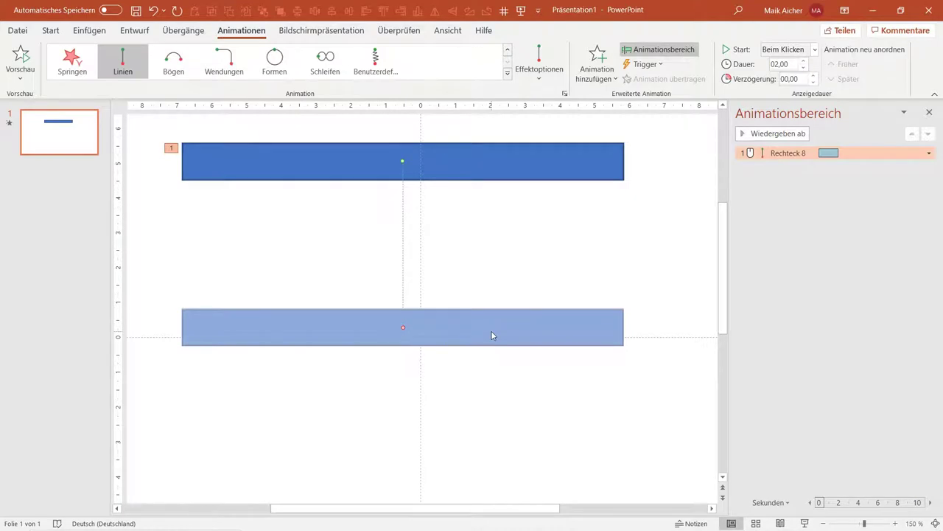
left_click(803, 67)
left_click(804, 67)
left_click(803, 67)
left_click(804, 67)
mouse_move(825, 493)
left_click(809, 525)
Step: Drag the bar's motion path further down the slide and replay the slide show
left_click(403, 213)
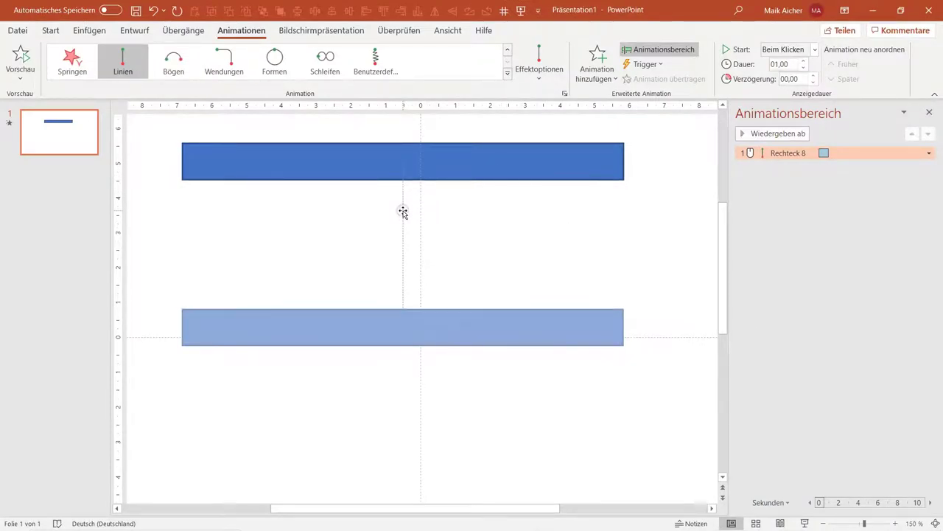
left_click_drag(403, 213, 403, 333)
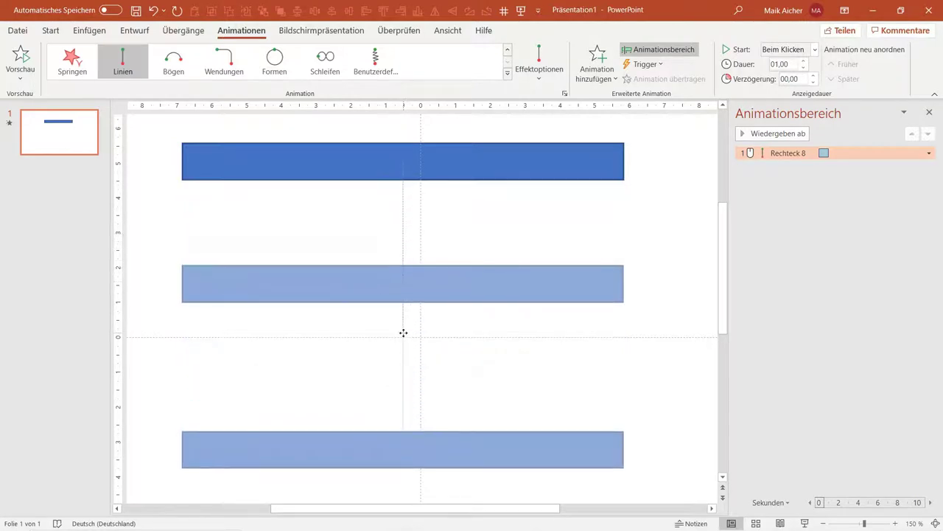
left_click(803, 524)
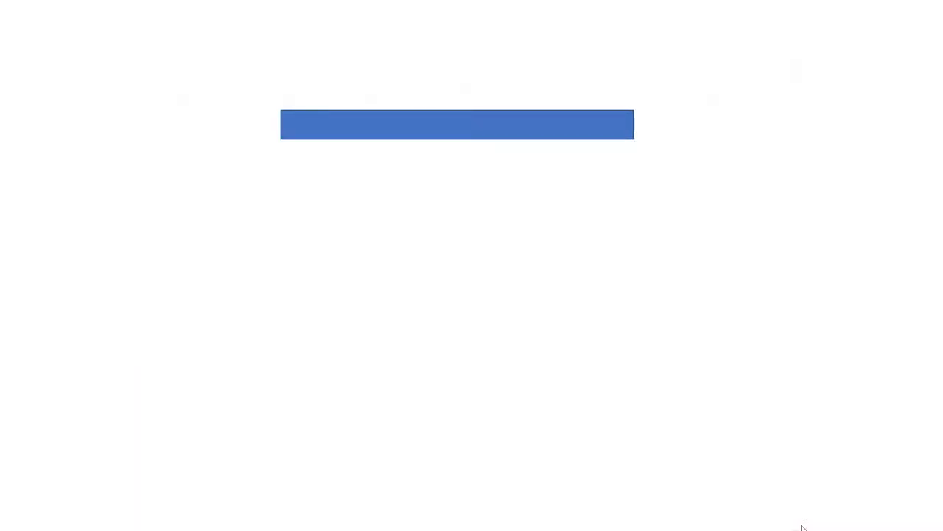
left_click(803, 527)
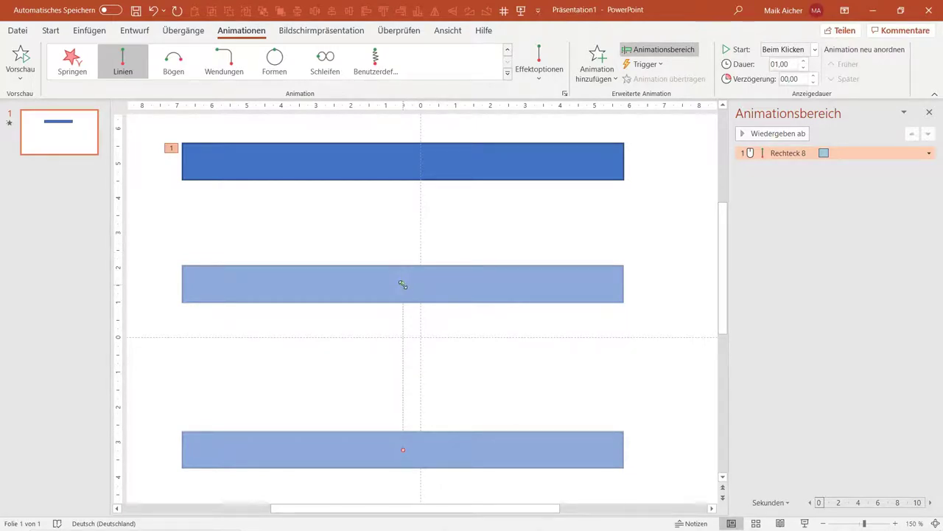
Step: Adjust the Linien path so it starts at the bar's center and runs straight down
left_click_drag(403, 284, 402, 162)
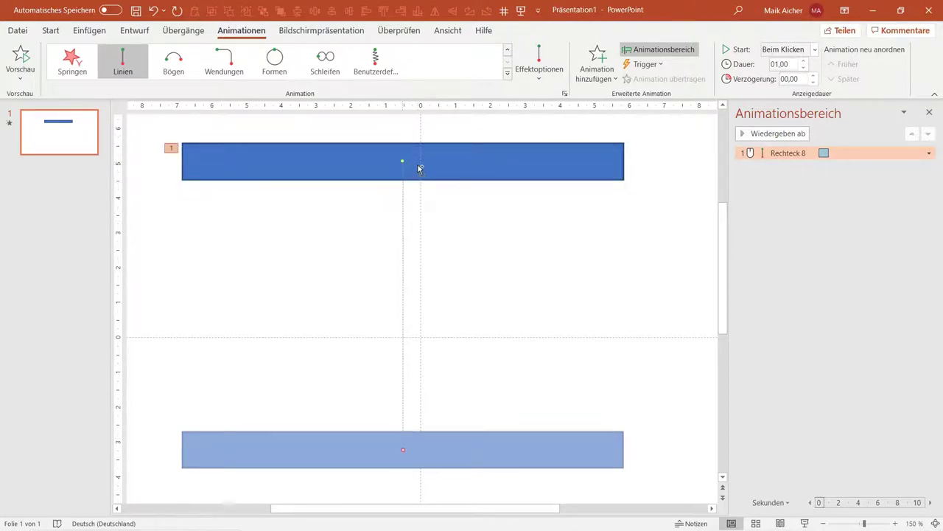
scroll(418, 168, "up", 5)
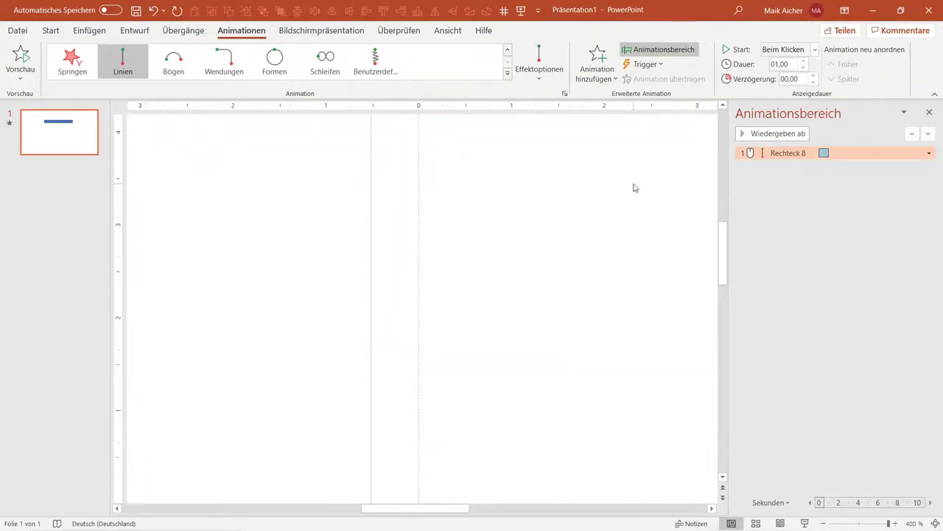
scroll(633, 184, "up", 5)
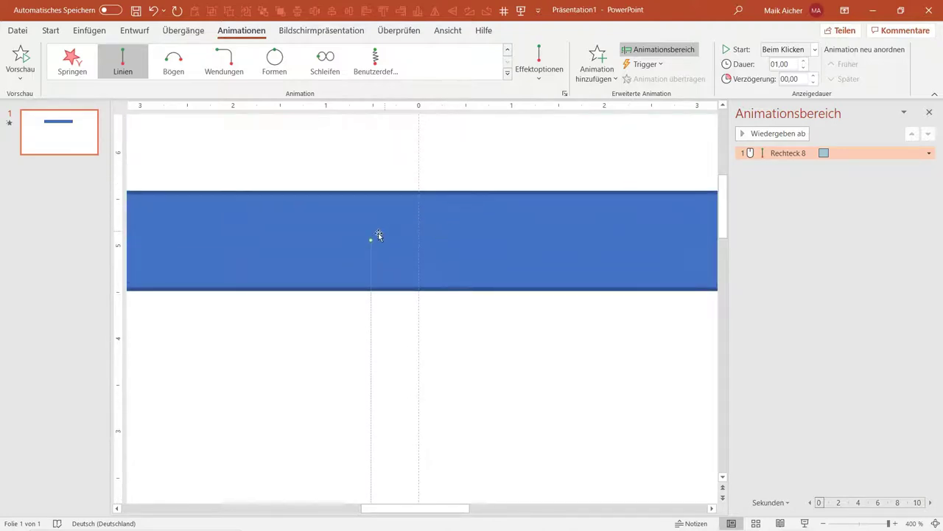
left_click_drag(370, 241, 373, 239)
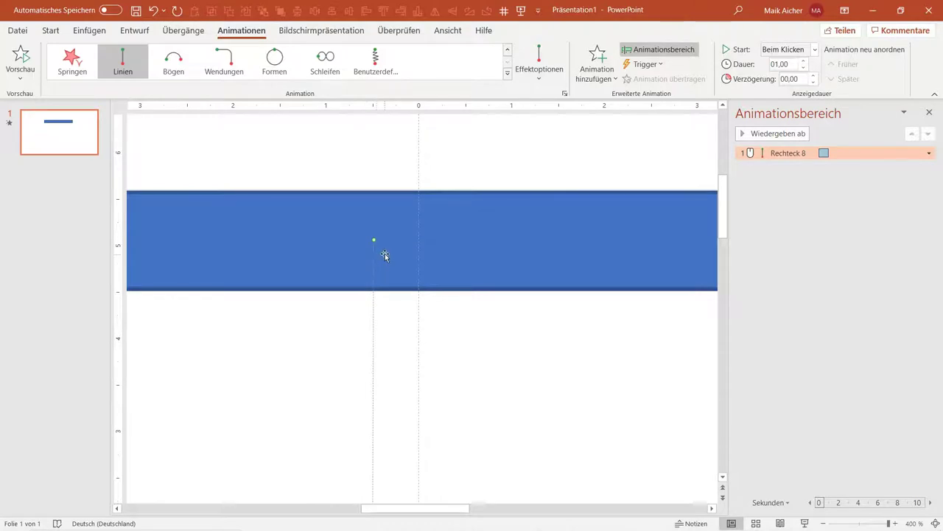
scroll(302, 509, "left", 5)
scroll(419, 375, "down", 3)
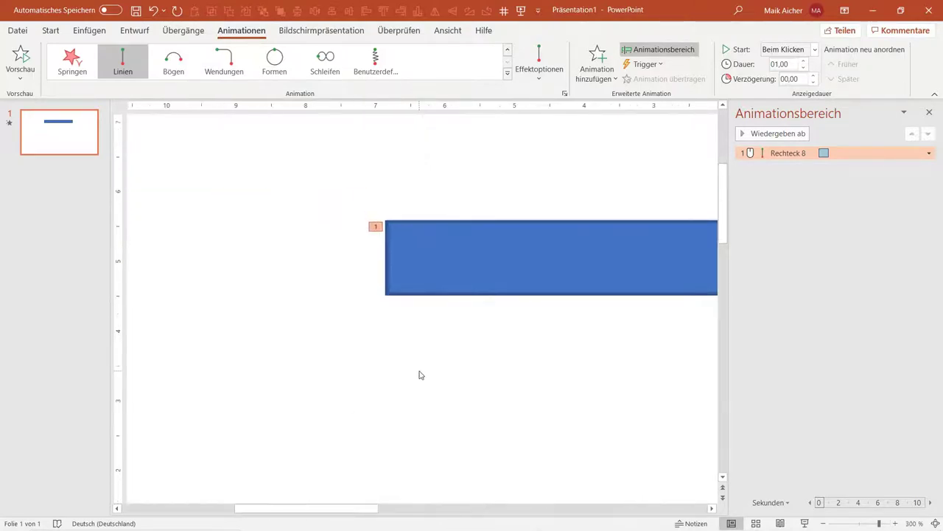
left_click_drag(339, 511, 373, 508)
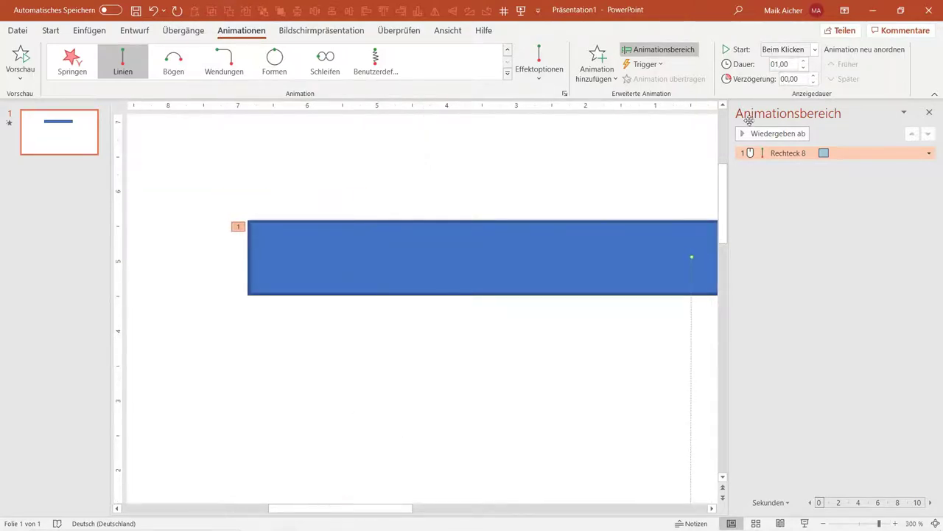
Step: Narrow the Animationsbereich and slide-thumbnail panes to give the slide more room
left_click_drag(731, 126, 861, 129)
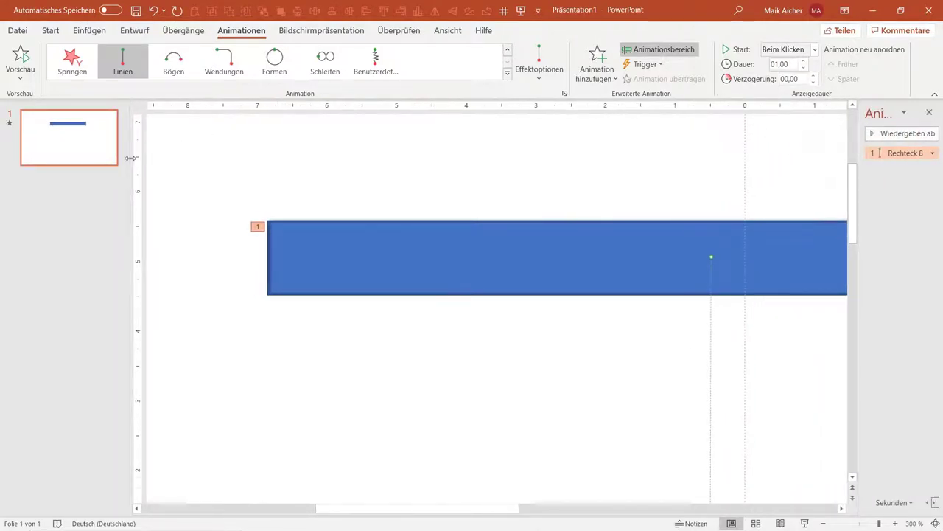
left_click_drag(132, 161, 77, 161)
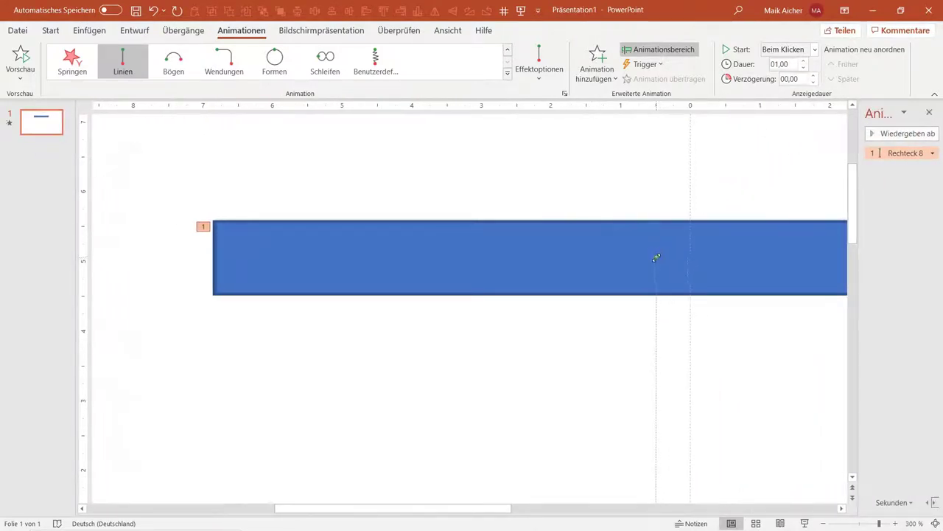
left_click_drag(656, 258, 653, 257)
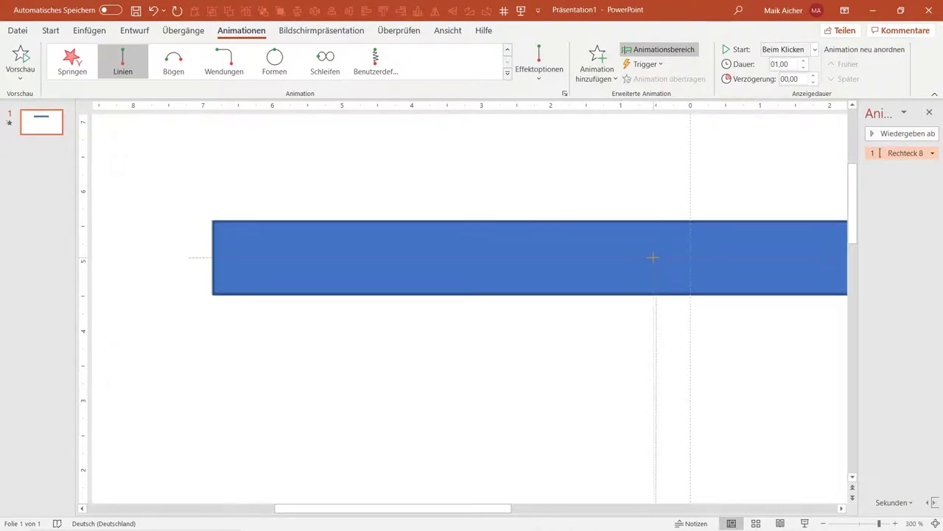
left_click(578, 152)
scroll(600, 160, "down", 5)
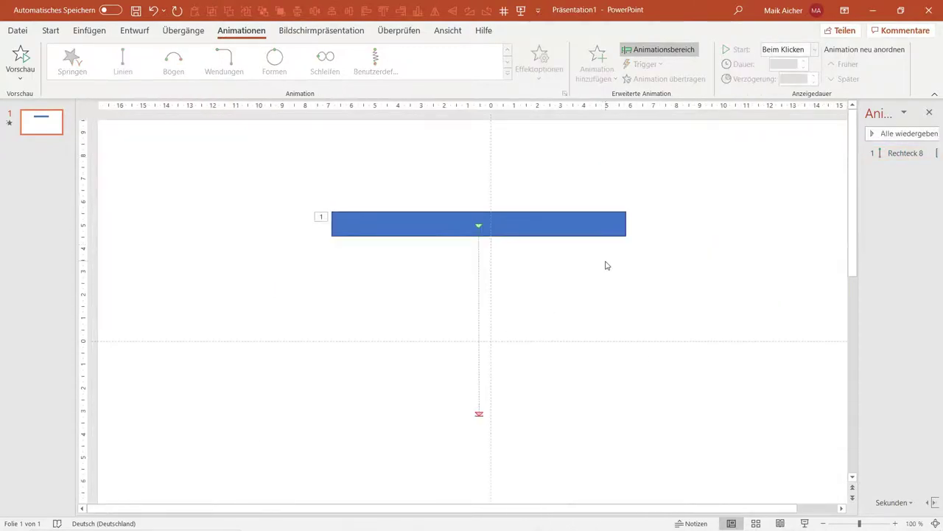
Step: Run the slide show to test the rectangle's downward slide, then exit
left_click(805, 523)
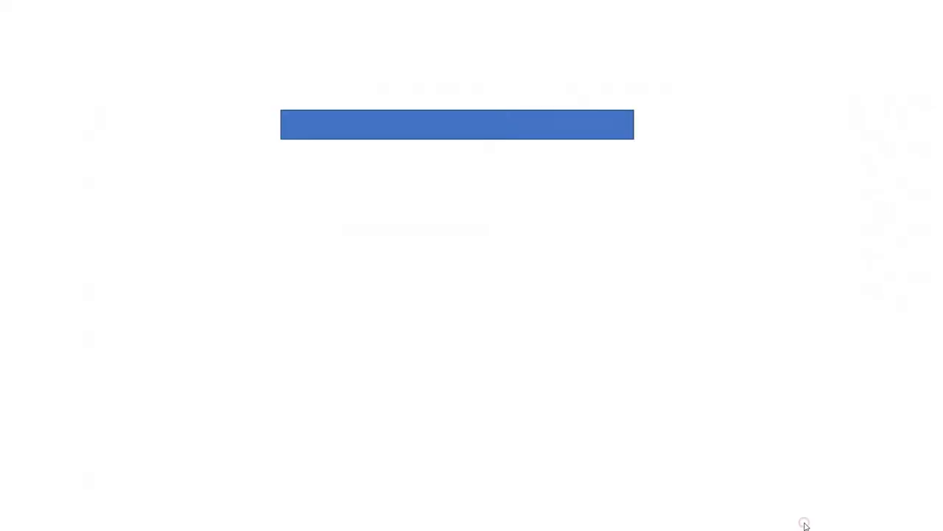
left_click(806, 525)
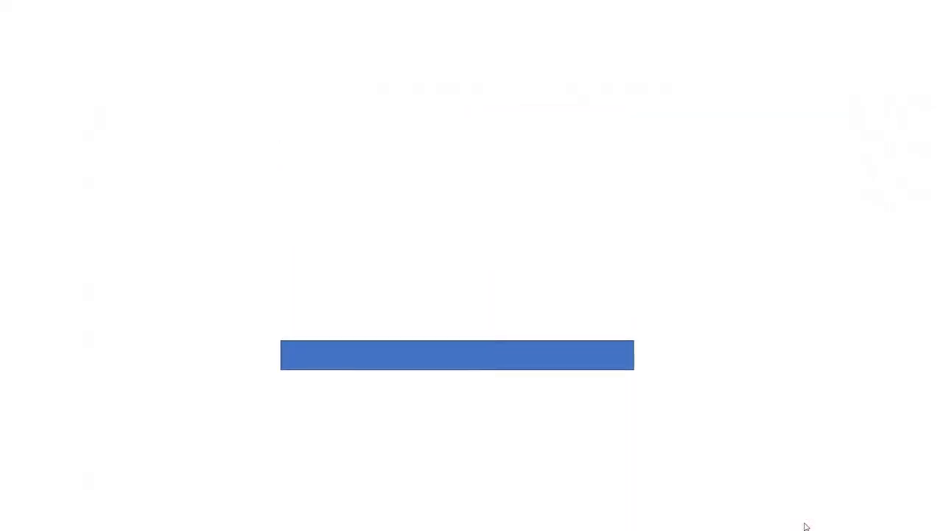
key("Escape")
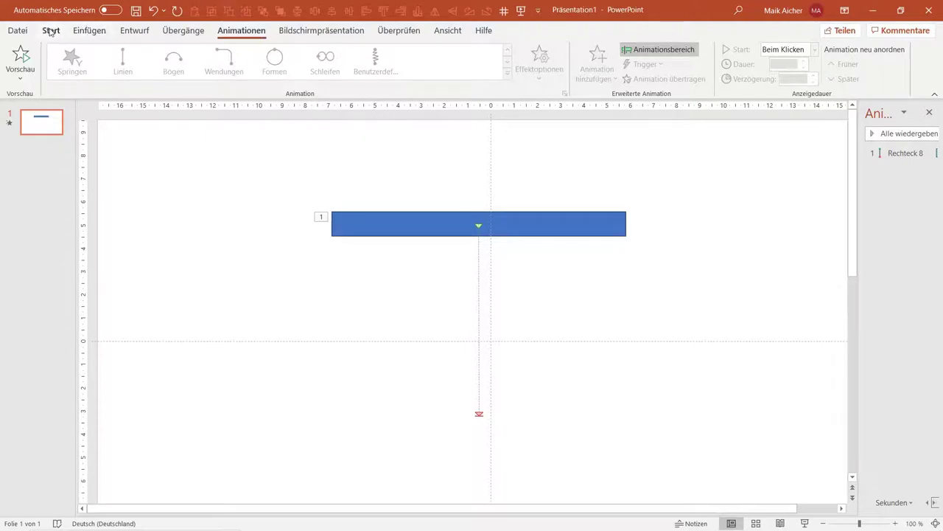
Step: Widen the Animationsbereich back to full width with the rectangle selected
left_click(402, 223)
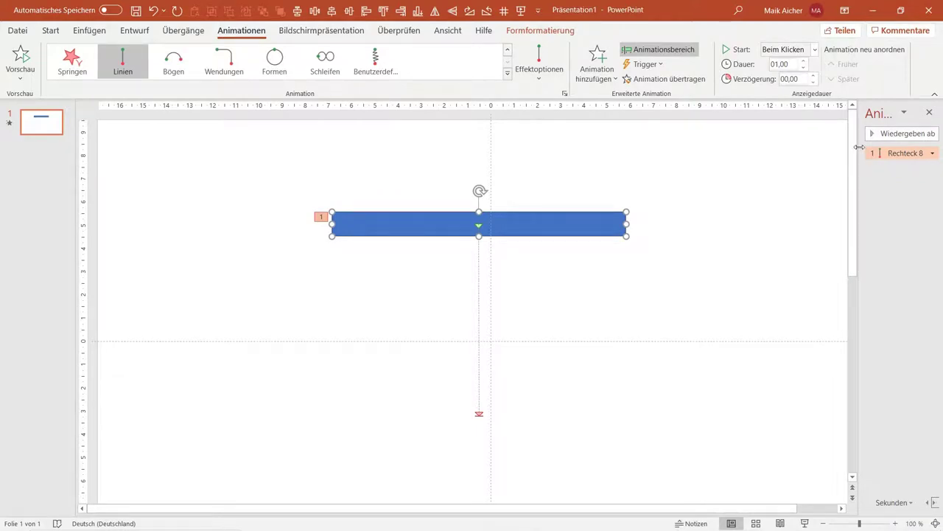
left_click_drag(859, 153, 746, 155)
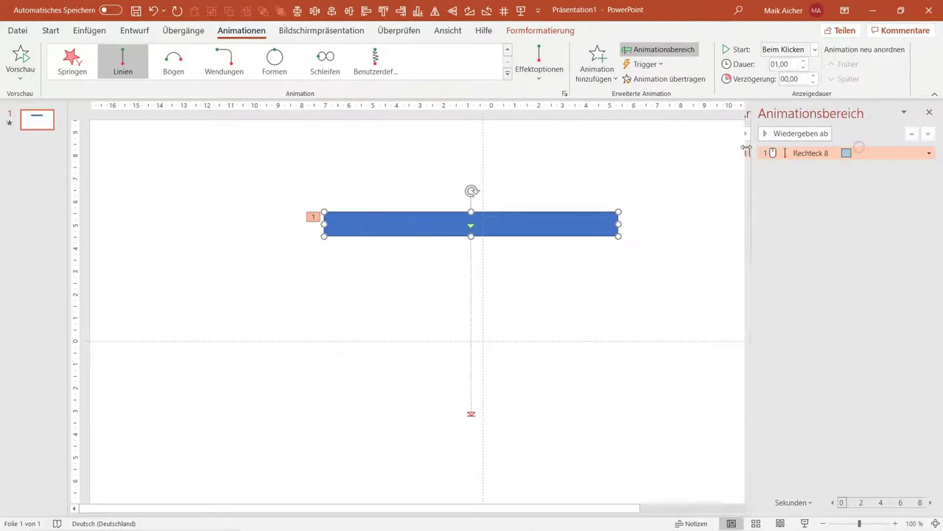
left_click(439, 147)
left_click(397, 214)
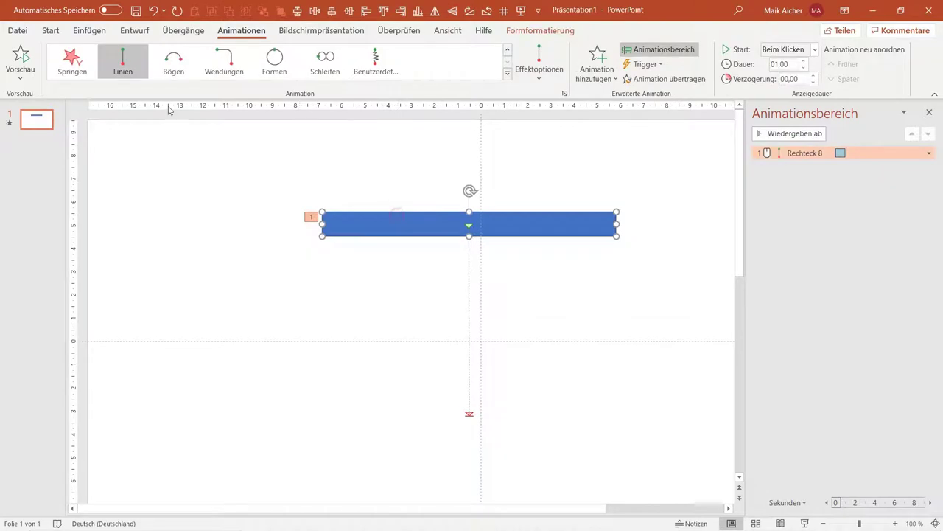
Step: Add a second Linien path to Rechteck 8, starting at the first path's end
left_click(592, 78)
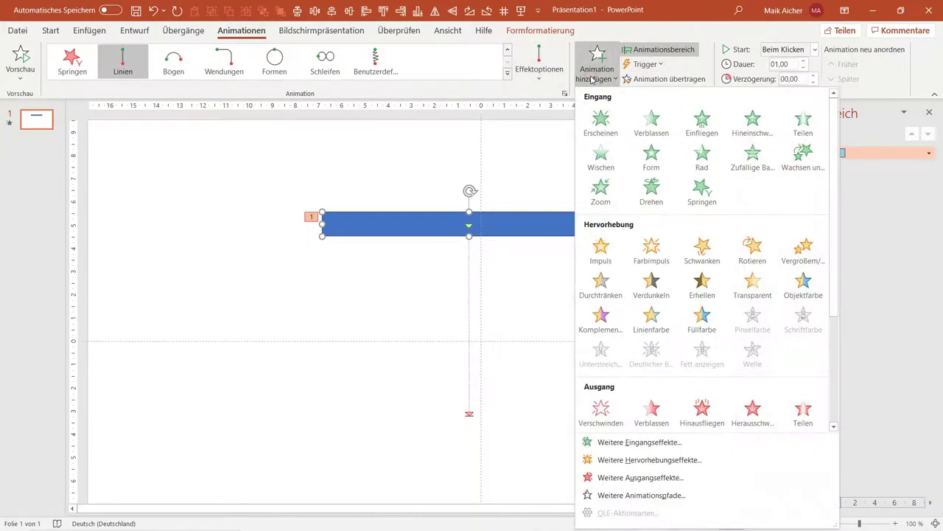
scroll(642, 295, "down", 3)
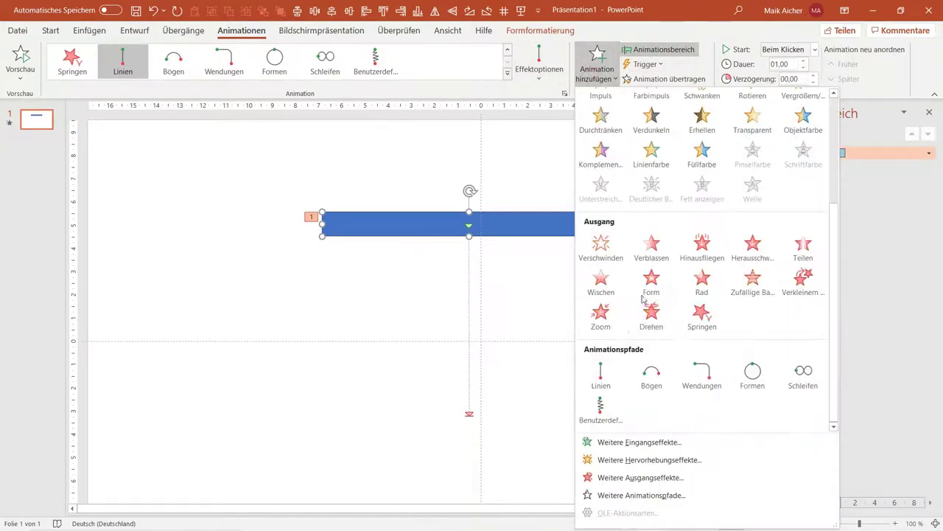
left_click(600, 375)
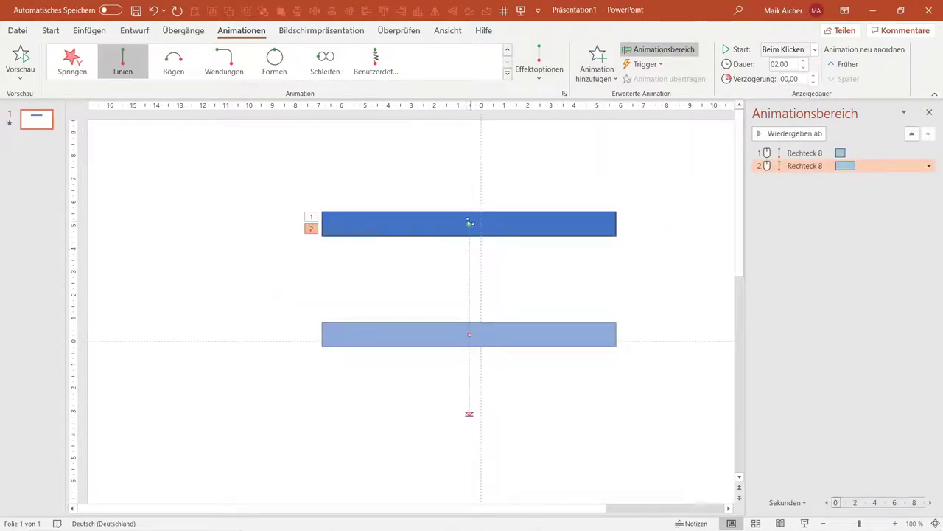
left_click_drag(469, 222, 469, 415)
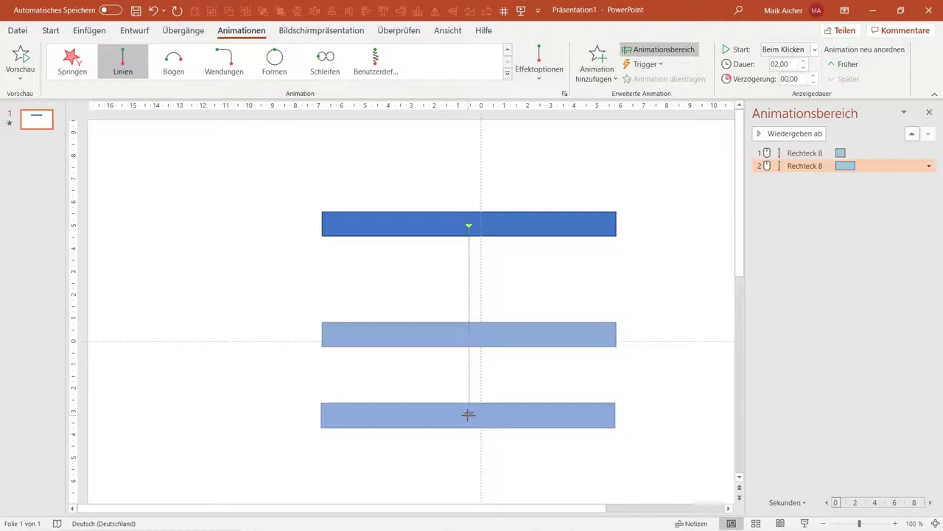
left_click_drag(469, 415, 468, 415)
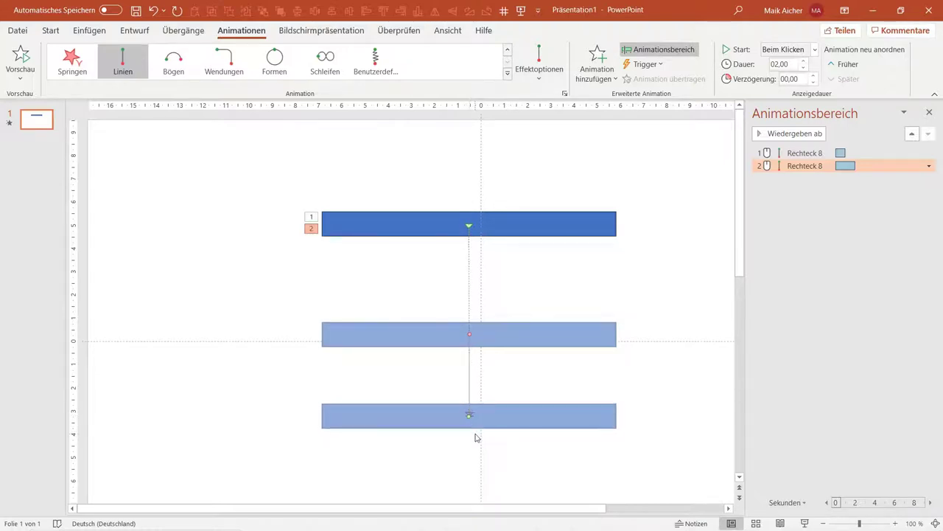
scroll(474, 437, "up", 5)
scroll(730, 439, "down", 1)
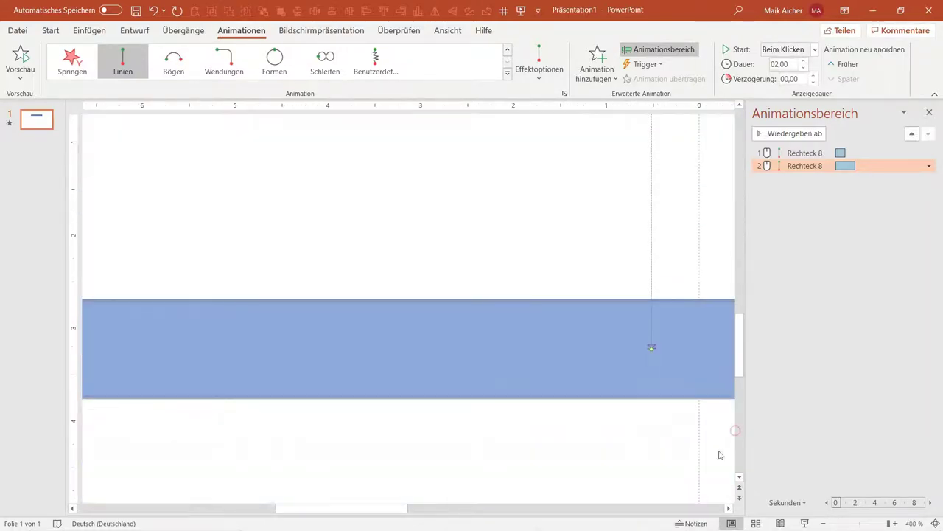
left_click_drag(651, 348, 652, 347)
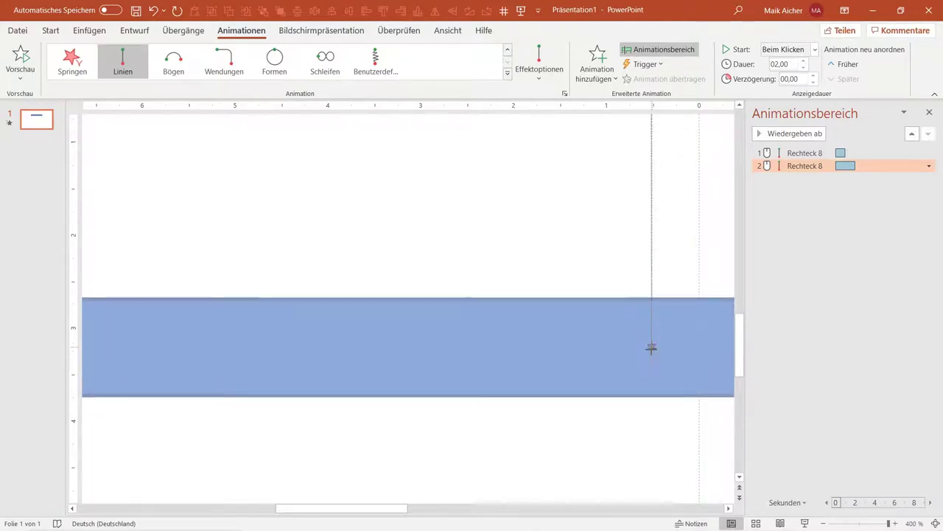
left_click(573, 240)
Step: Preview both rectangle animations in the slide show
scroll(584, 243, "down", 5)
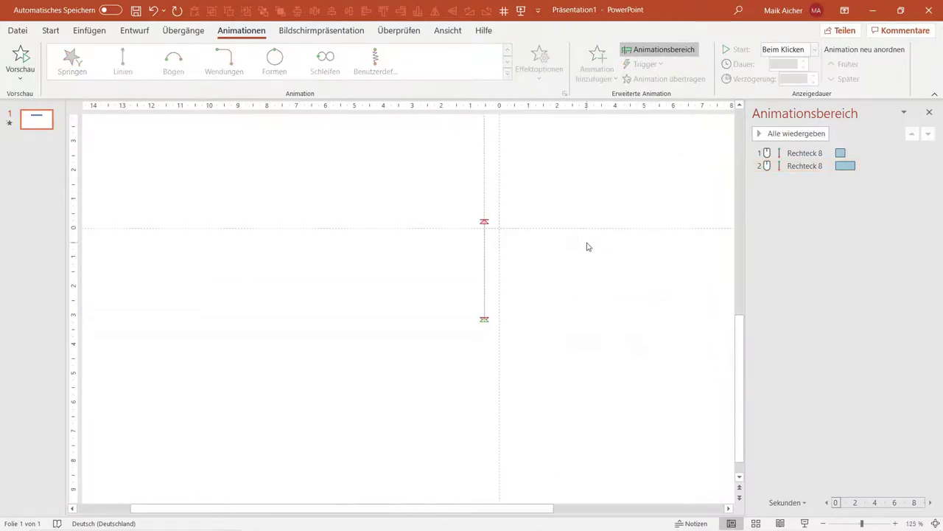
scroll(587, 246, "down", 5)
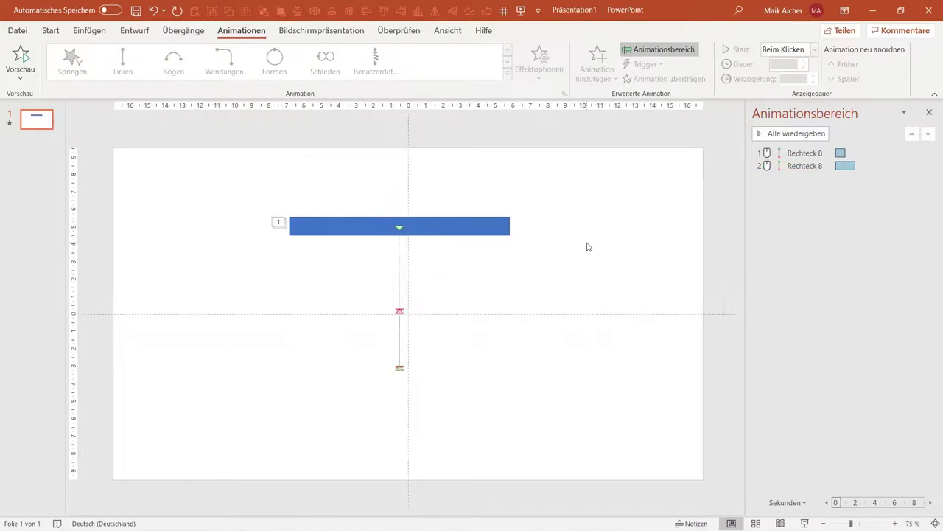
left_click(804, 521)
left_click(803, 521)
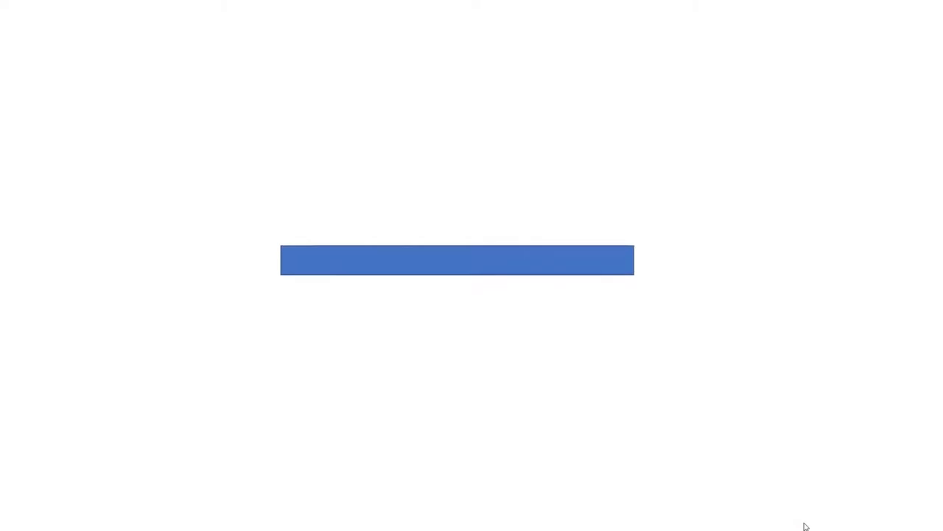
key("Escape")
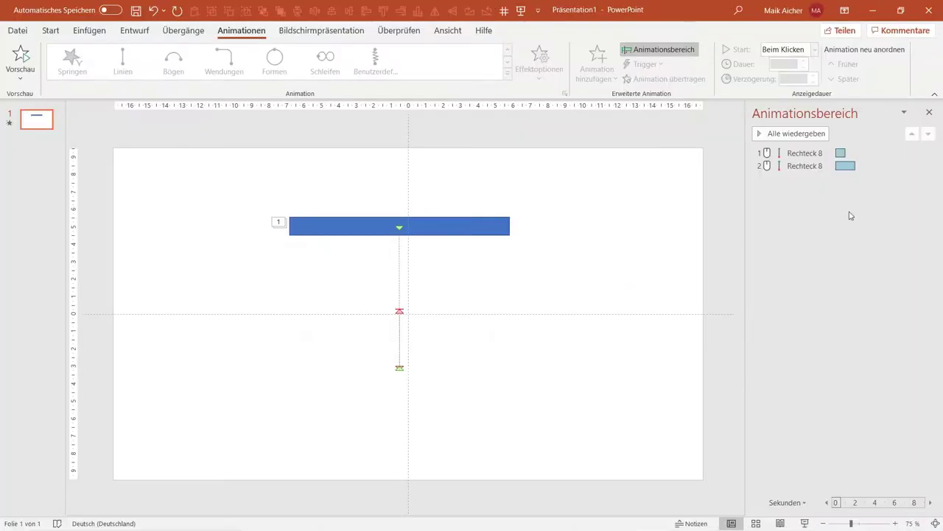
Step: Set the second animation's Start to Nach Vorheriger and check it in the slide show
left_click(799, 166)
left_click(815, 50)
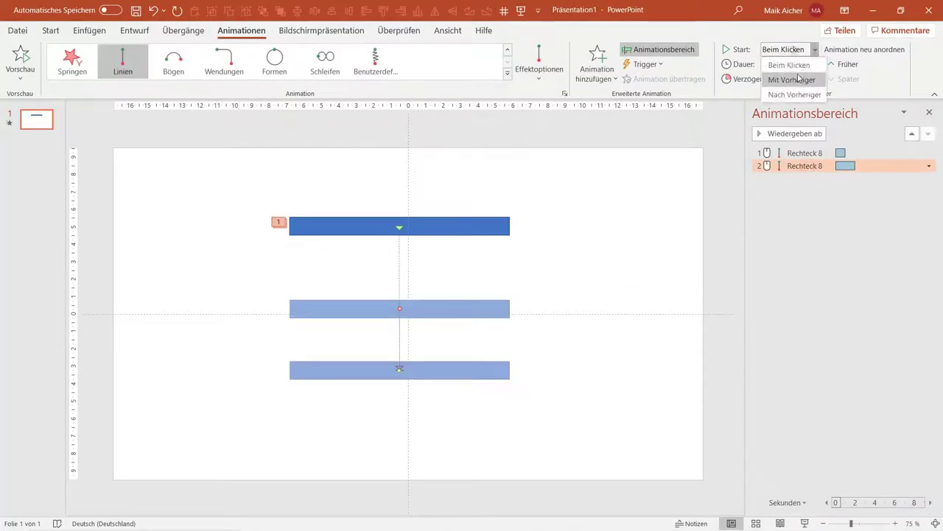
left_click(794, 94)
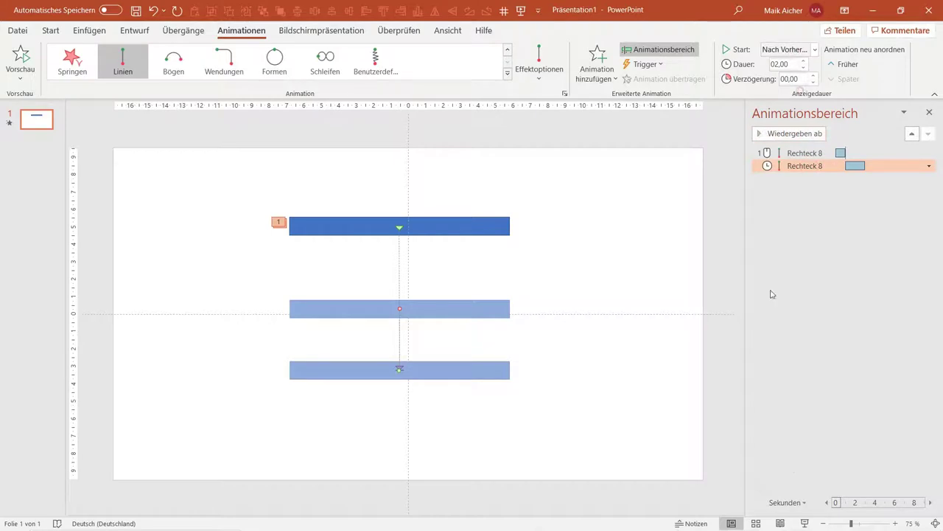
left_click(805, 523)
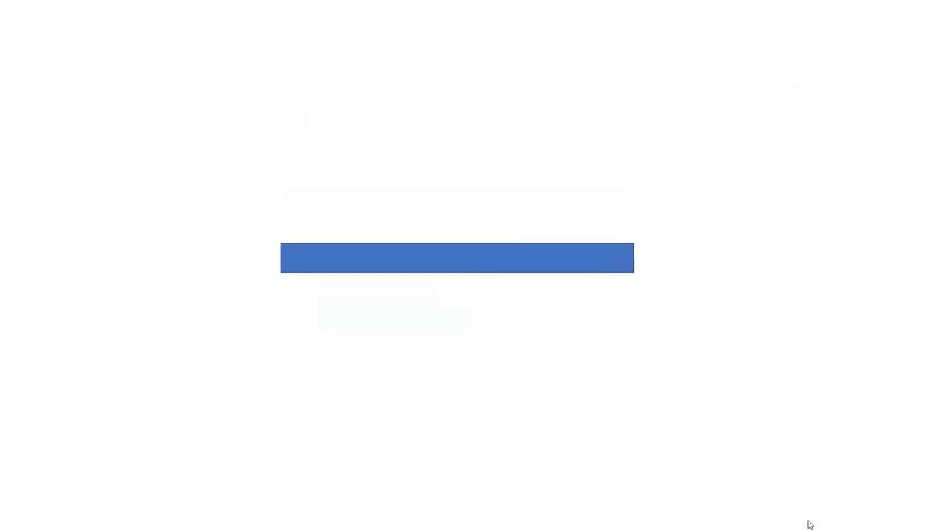
key("Escape")
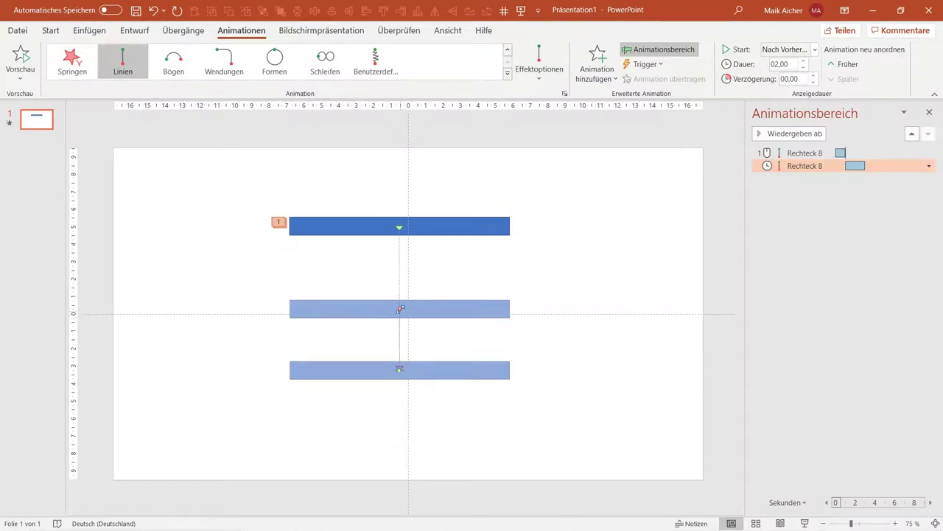
Step: Drag the second path's end marker up and right, then preview the diagonal move
left_click_drag(419, 305, 563, 298)
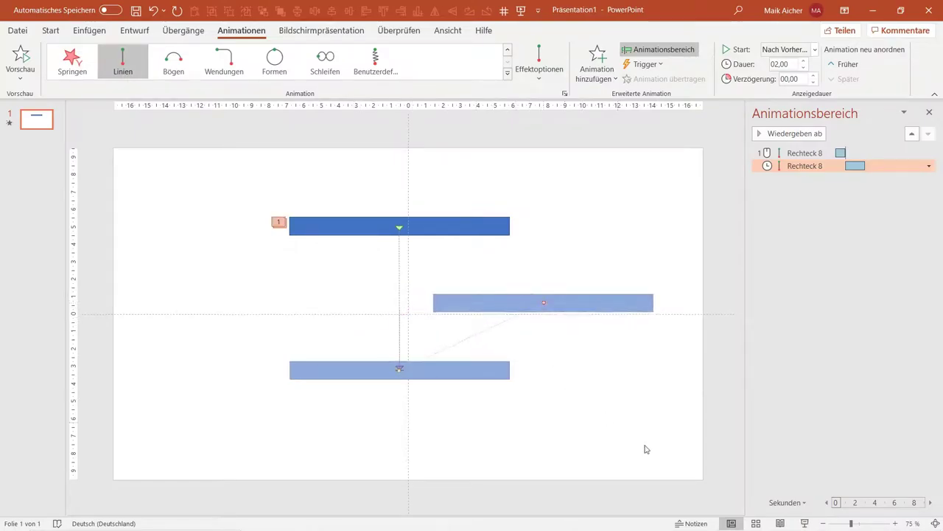
left_click(805, 523)
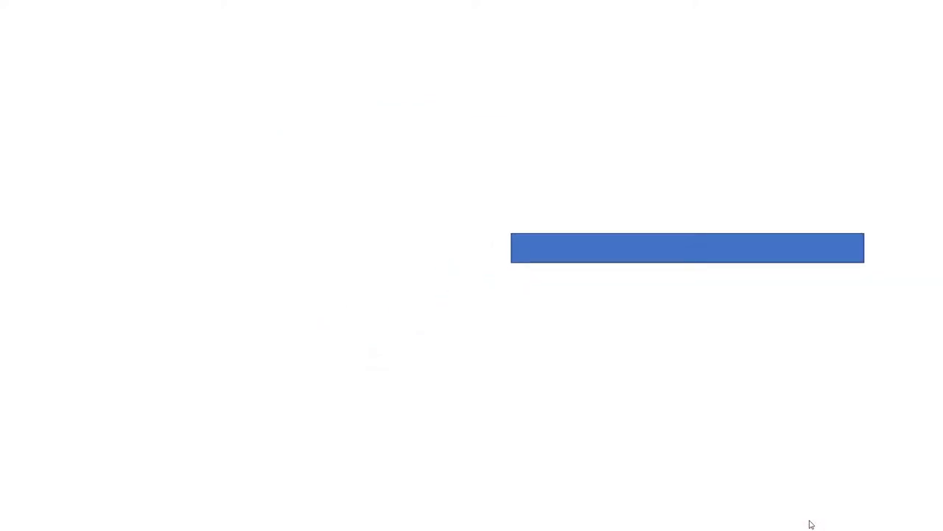
key("Escape")
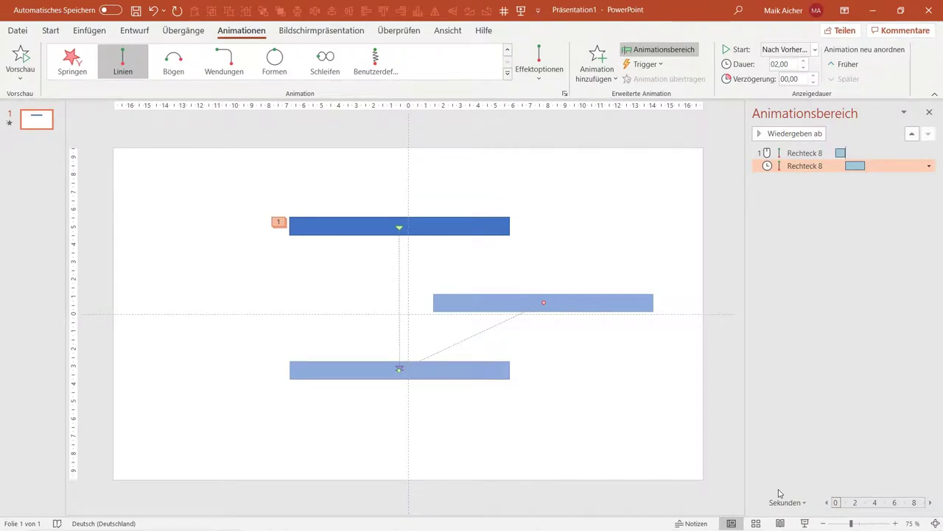
Step: Delete both Linien animations from the rectangle
left_click(427, 184)
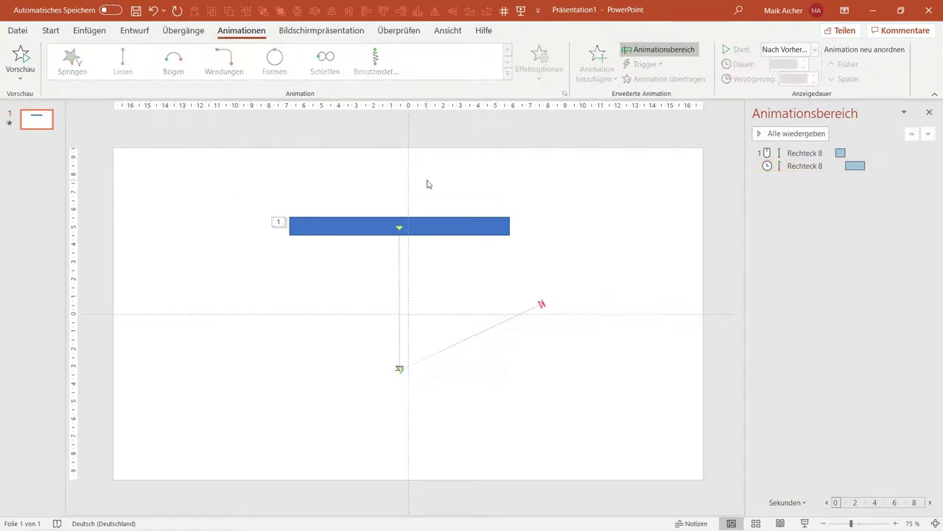
left_click(799, 154)
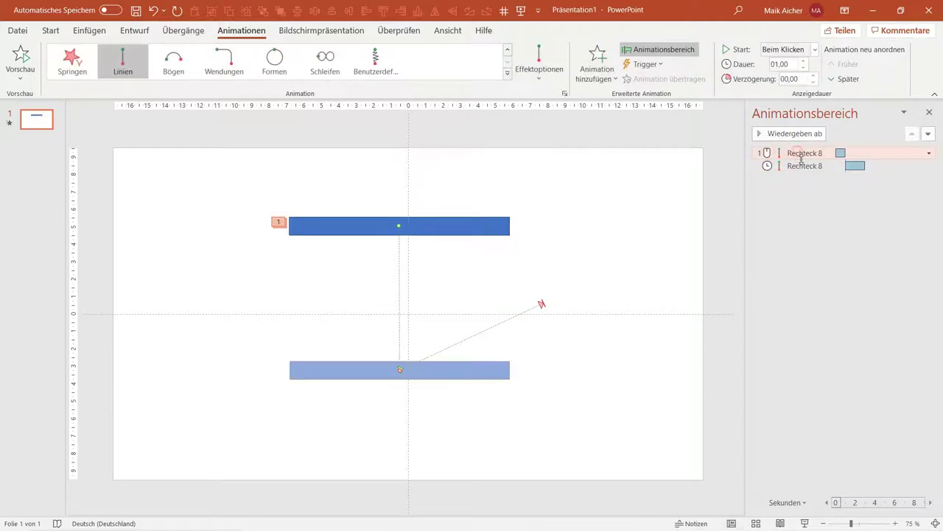
left_click(814, 165, "shift")
key("Delete")
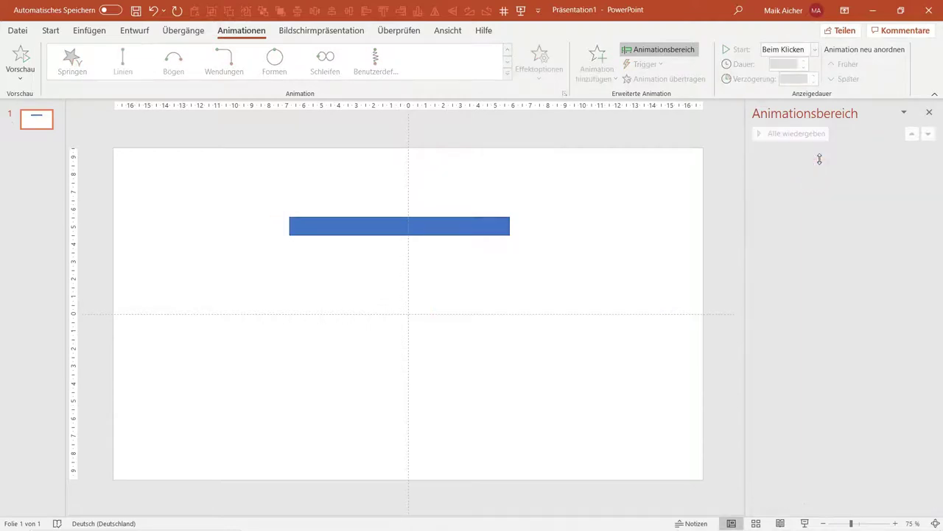
Step: Draw a Benutzerdefiniert path: left edge, down to the bottom, then past the upper right
left_click(340, 228)
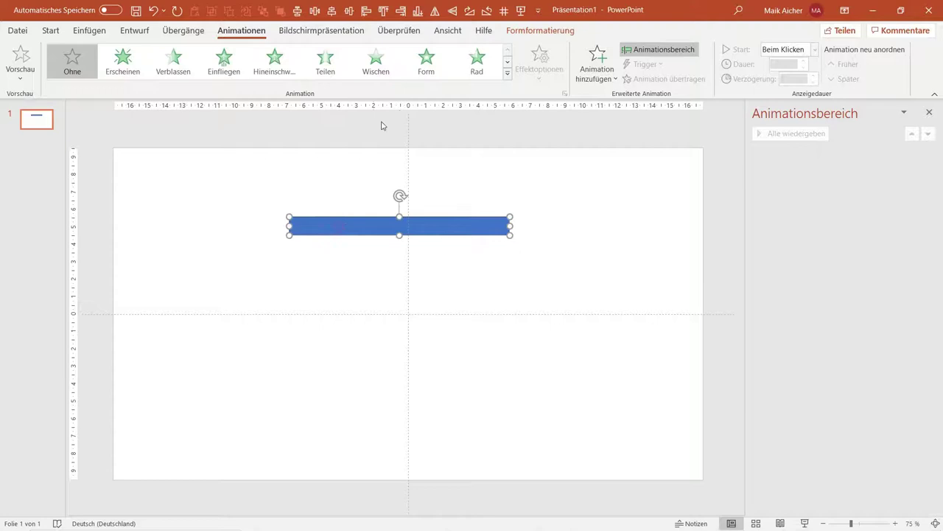
left_click(507, 73)
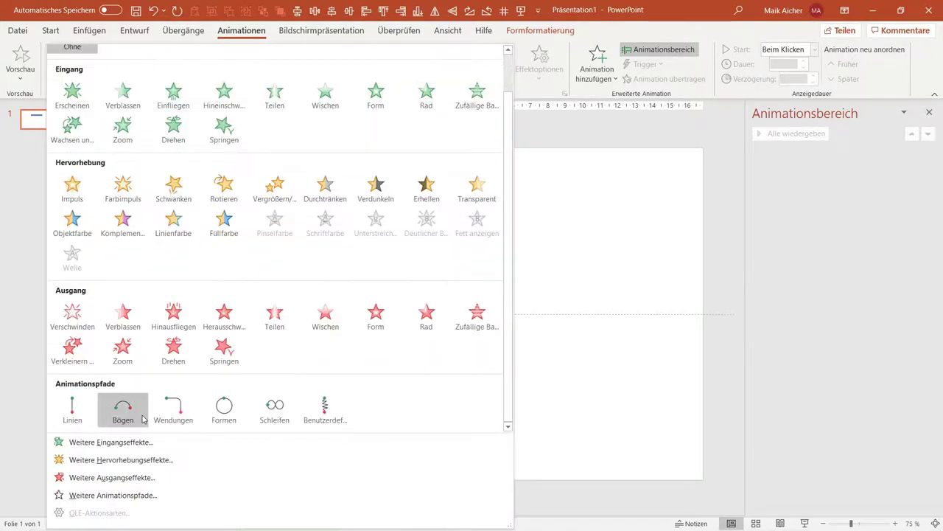
left_click(325, 411)
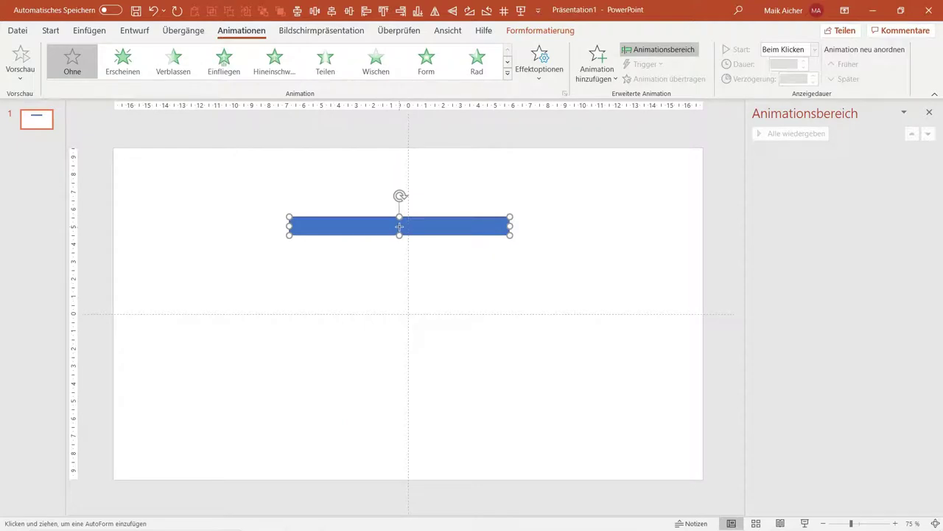
left_click(194, 321)
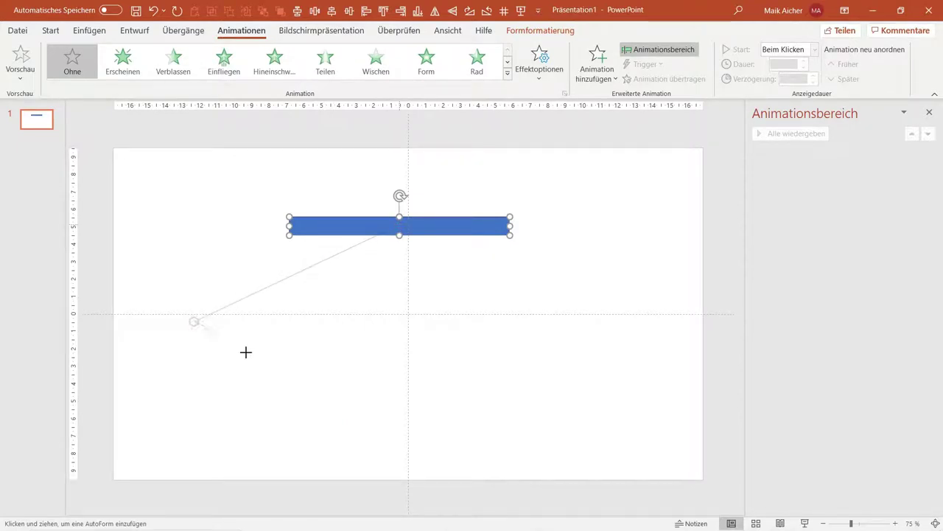
left_click(398, 475)
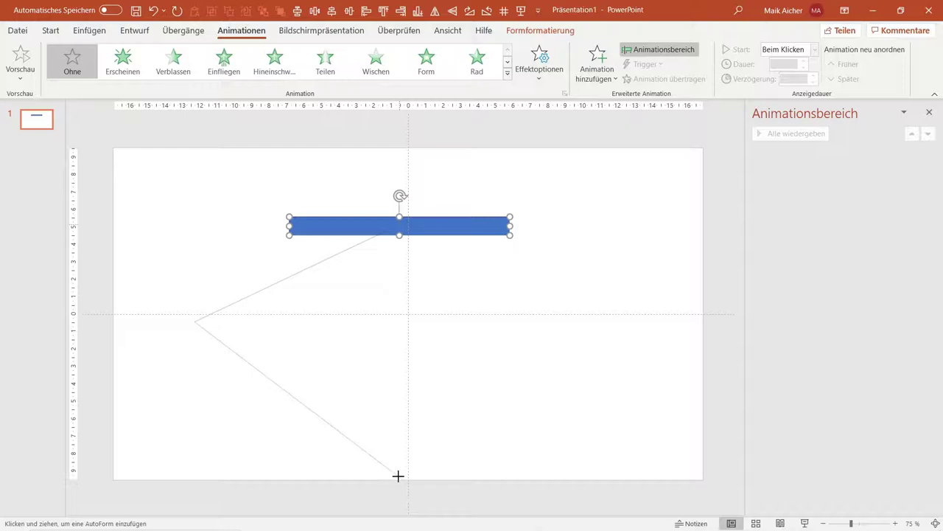
double_click(733, 218)
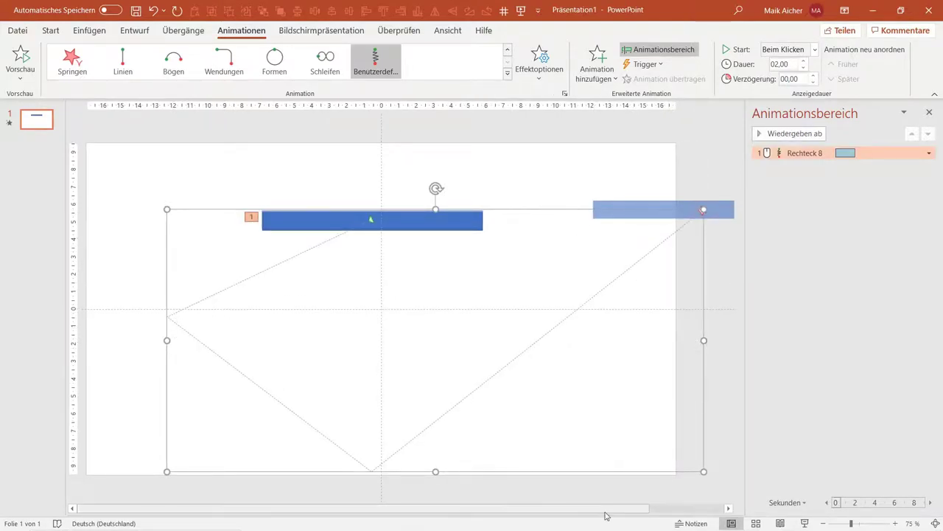
left_click(667, 507)
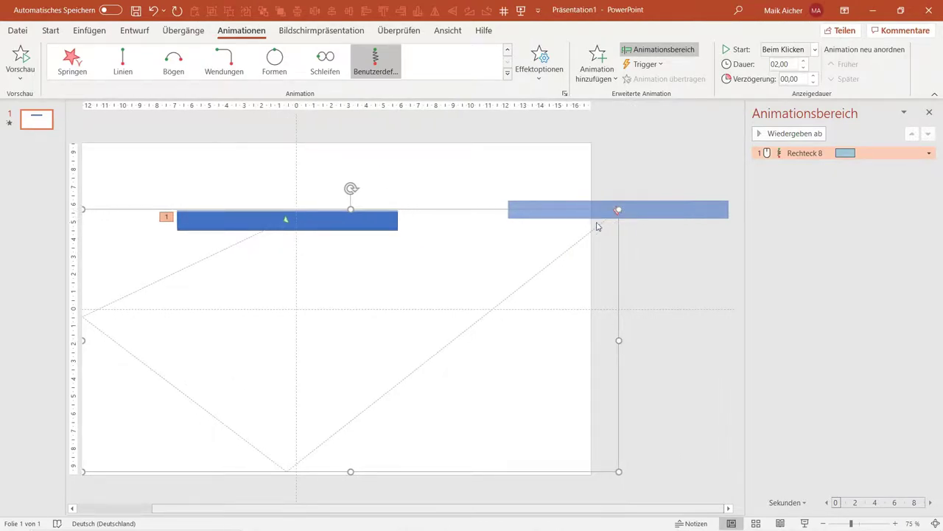
left_click_drag(619, 340, 705, 339)
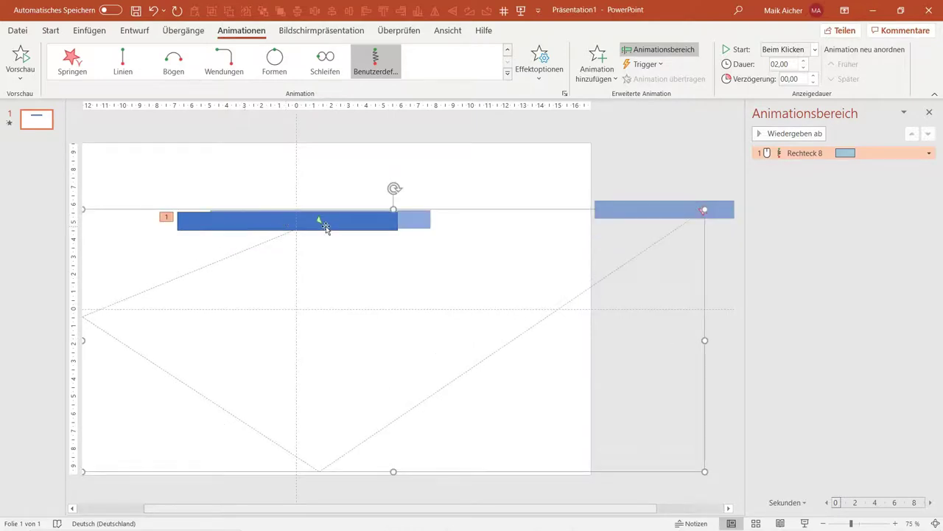
key("ctrl+z")
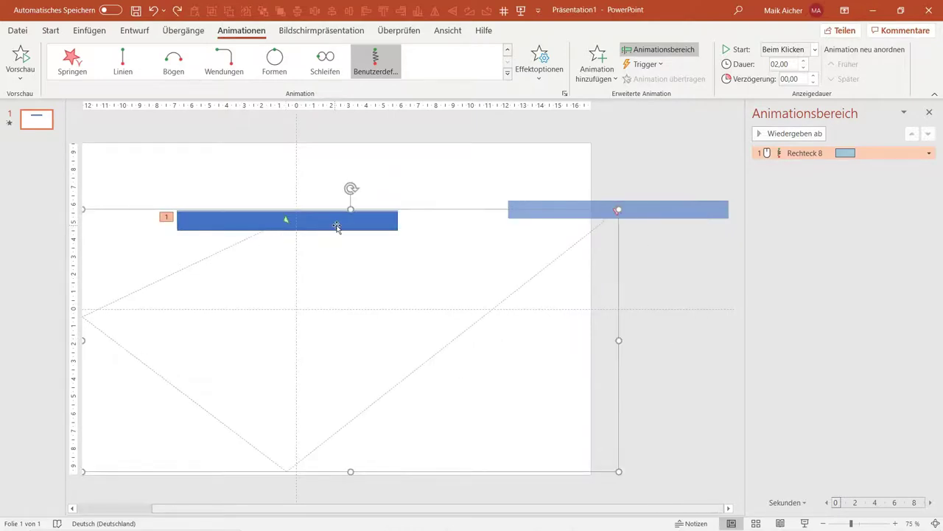
right_click(588, 237)
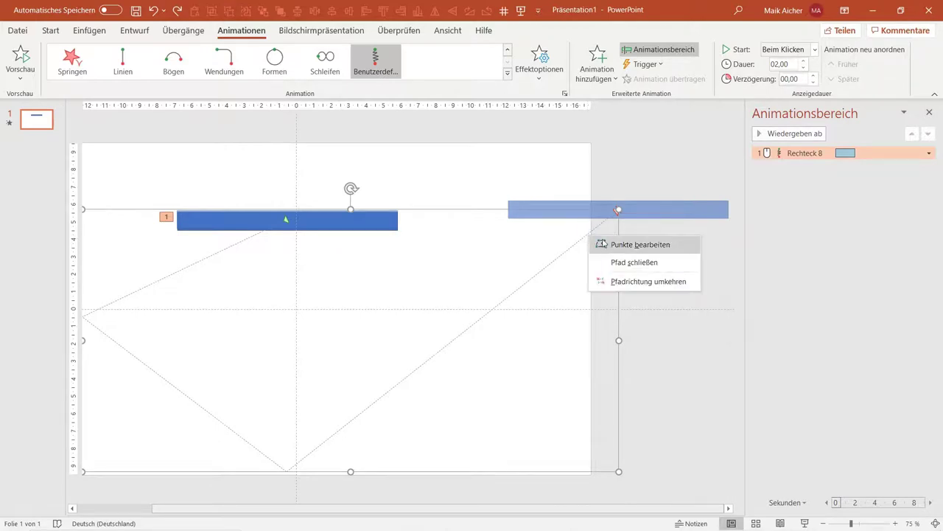
Step: Move the path's end point further right and make the bottom corner a smooth point
left_click(595, 246)
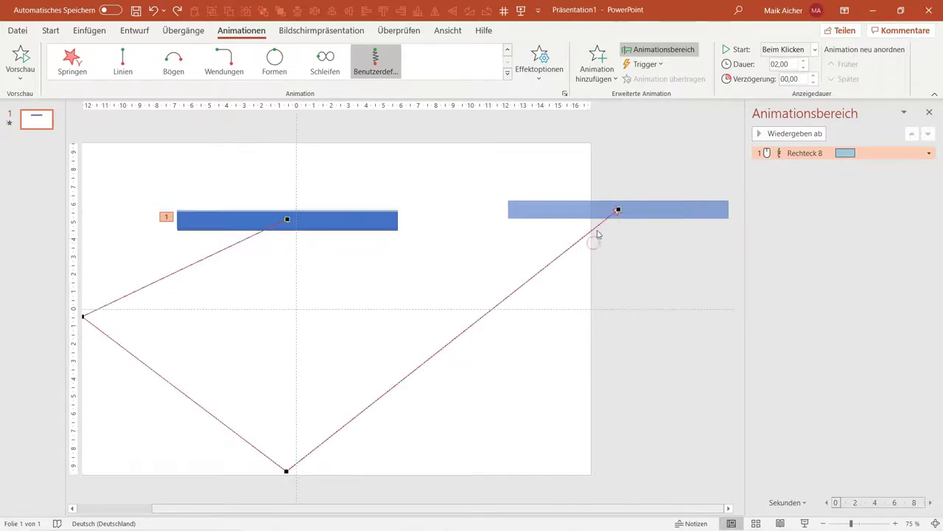
left_click_drag(616, 211, 711, 211)
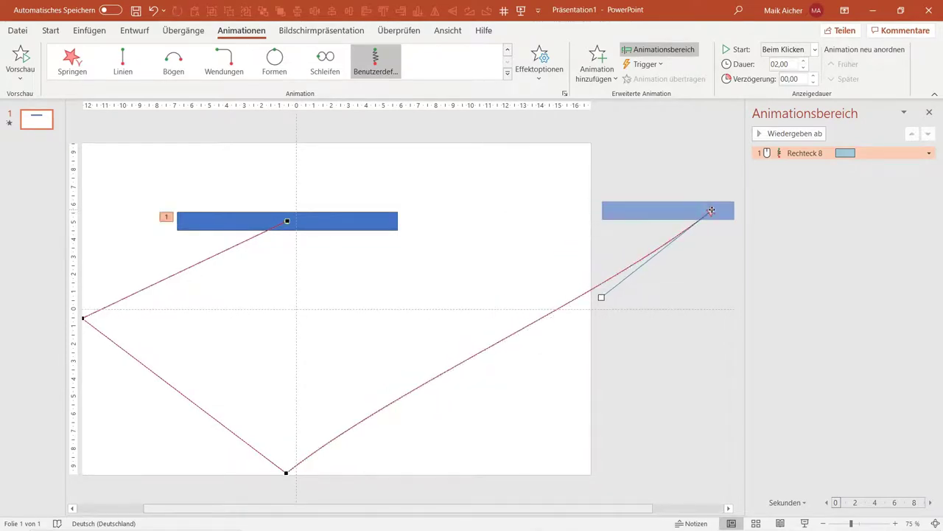
right_click(287, 472)
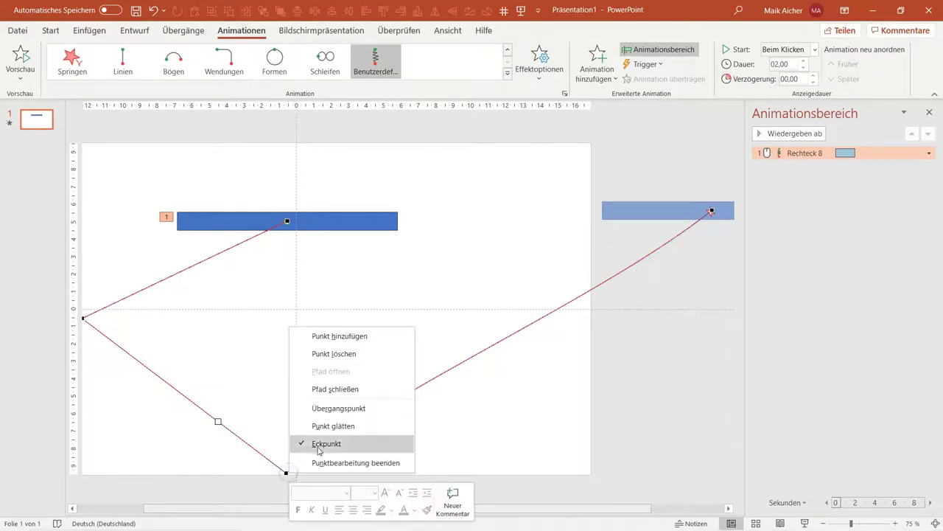
left_click(334, 426)
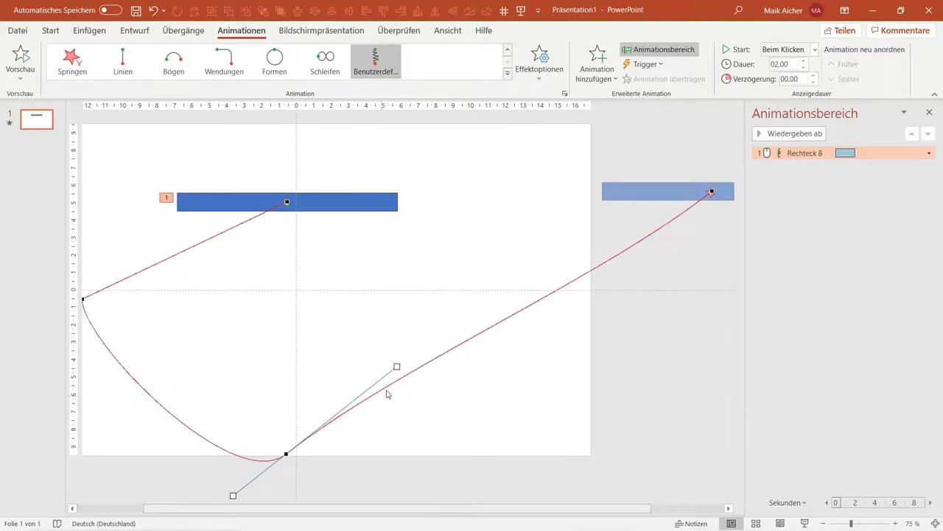
left_click_drag(396, 365, 431, 412)
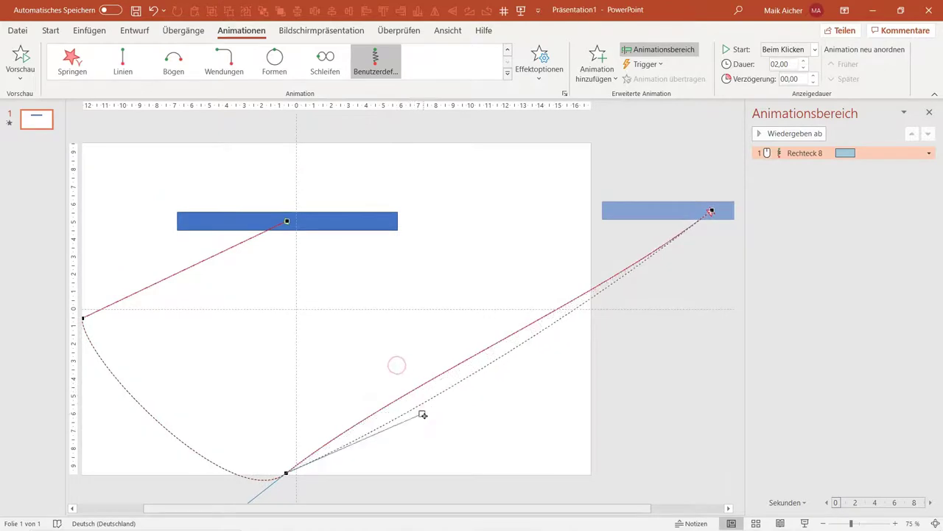
Step: Re-smooth the bottom point and adjust its tangent handles so the curve flows through it
right_click(284, 451)
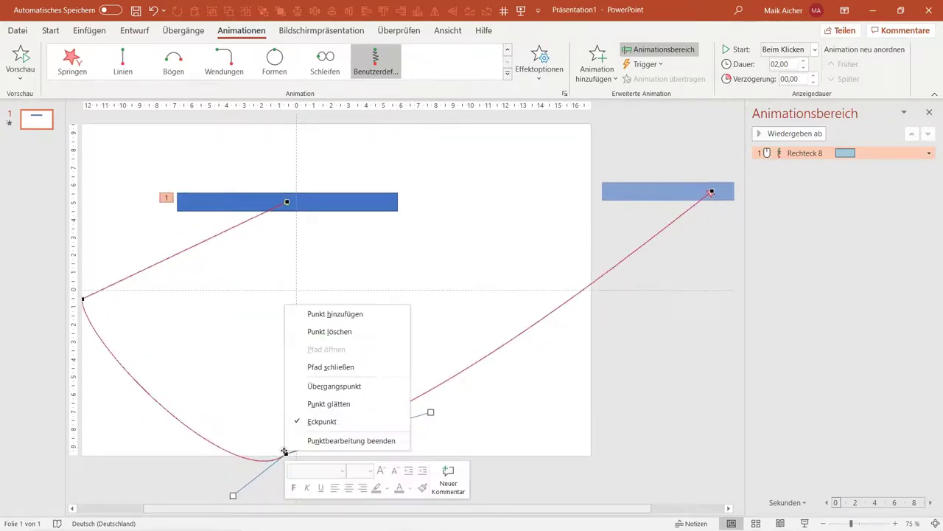
left_click(326, 404)
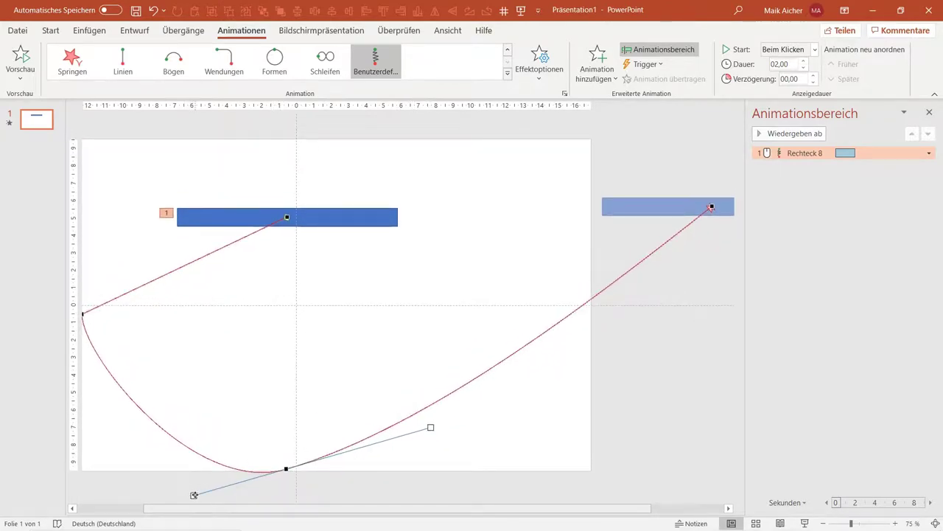
left_click_drag(194, 494, 187, 470)
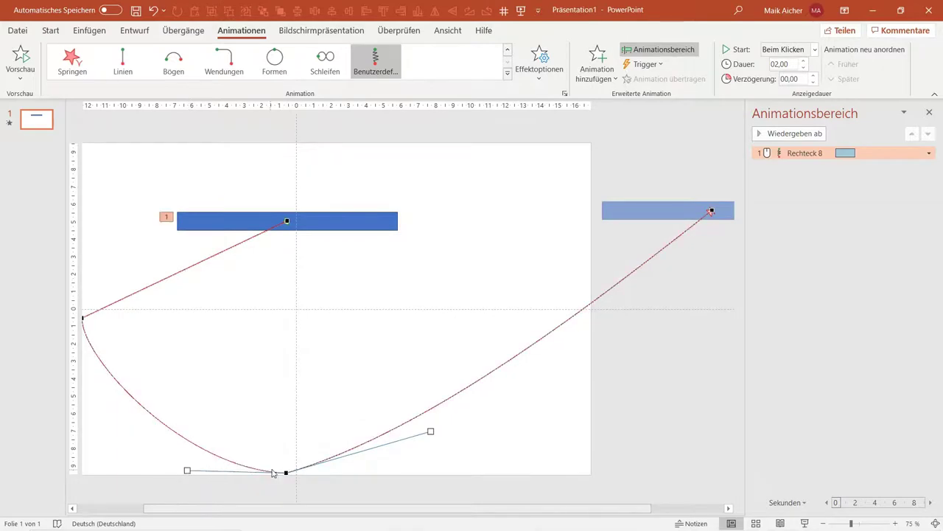
right_click(284, 473)
left_click(323, 428)
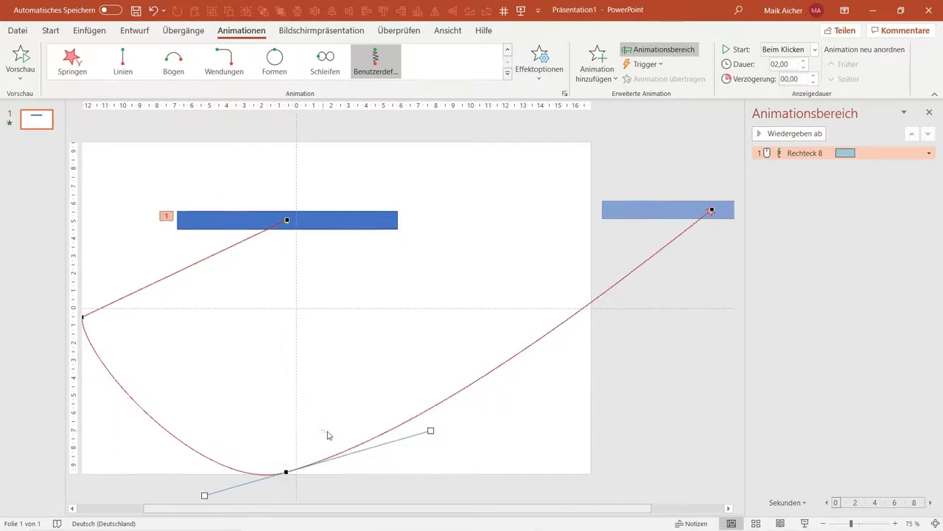
left_click_drag(431, 429, 445, 469)
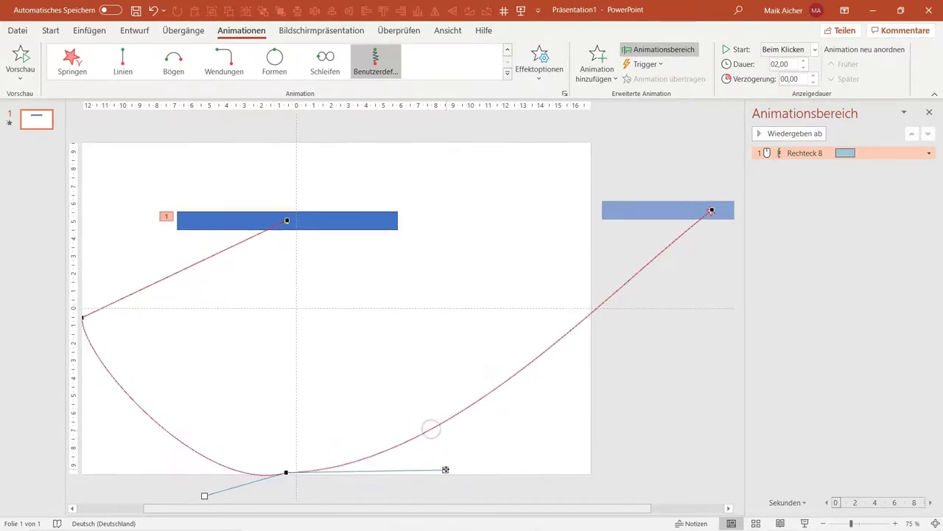
left_click_drag(204, 494, 191, 472)
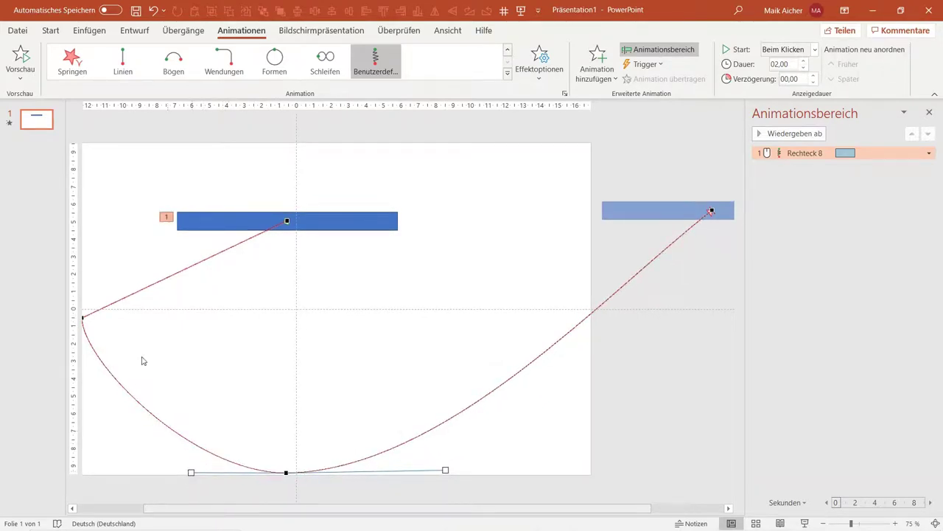
Step: Smooth the path's left corner so the curve runs vertically at the turn
right_click(83, 316)
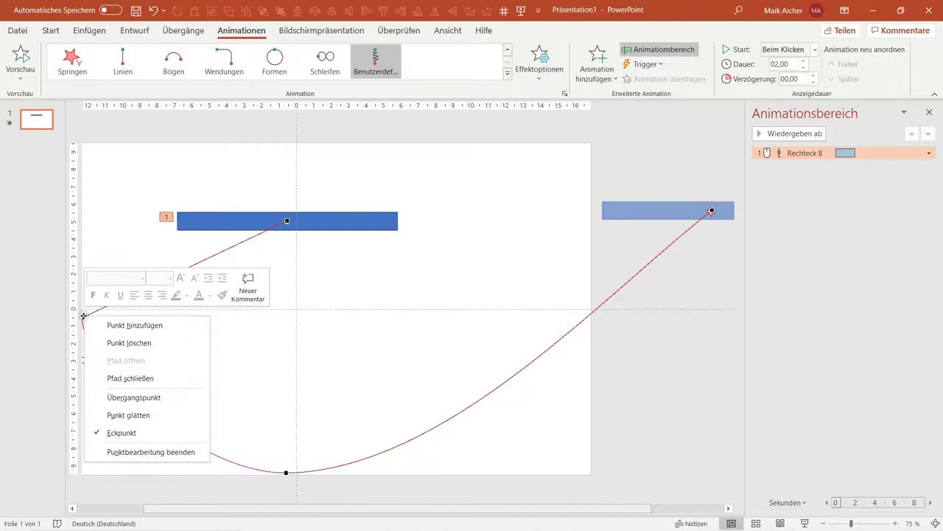
left_click(121, 390)
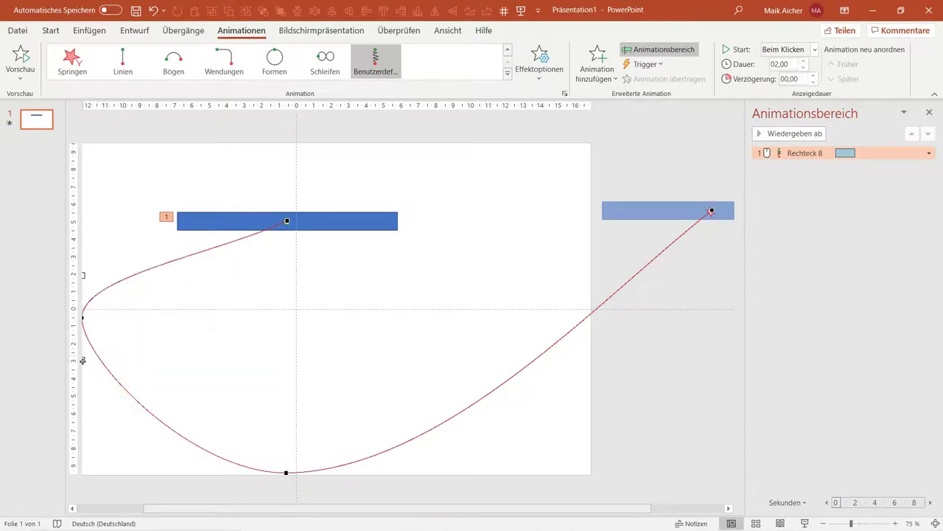
left_click_drag(82, 361, 93, 384)
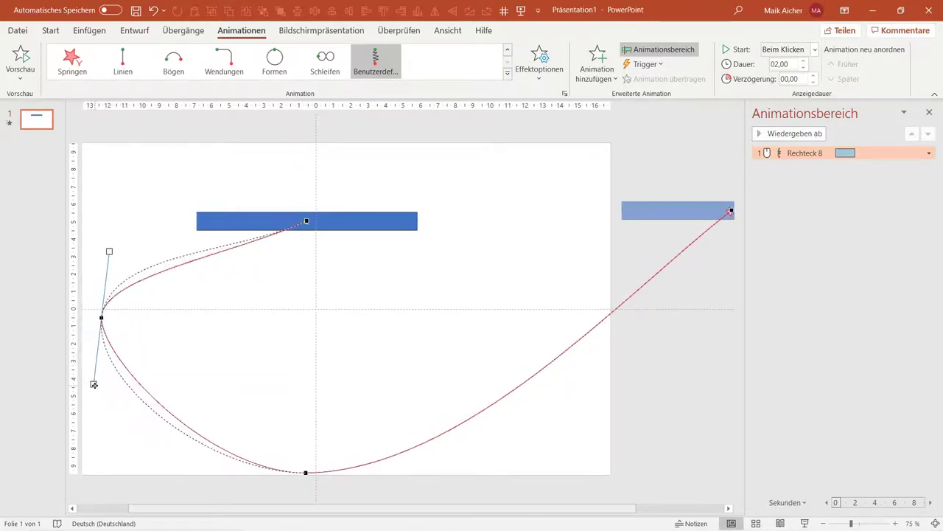
left_click_drag(94, 384, 101, 383)
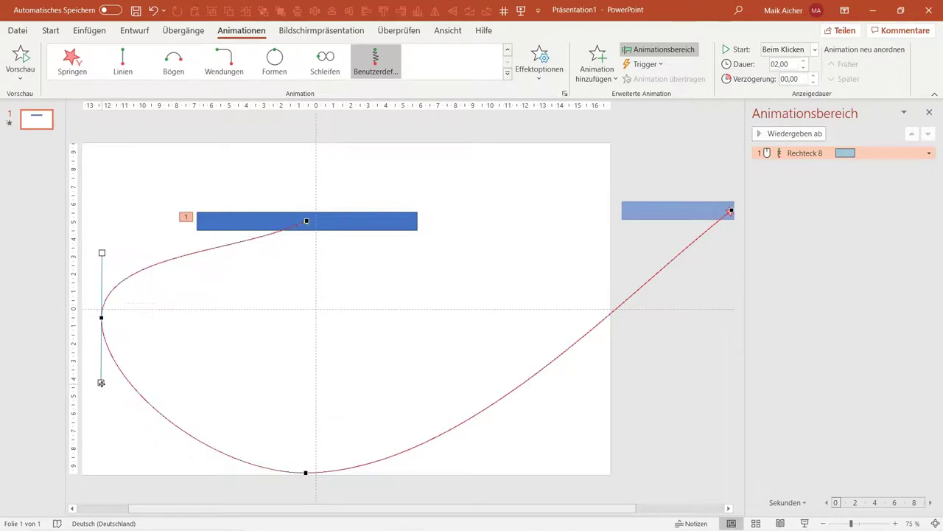
Step: Bend the path's starting point into a gentle curve, then deselect the bar
left_click(308, 221)
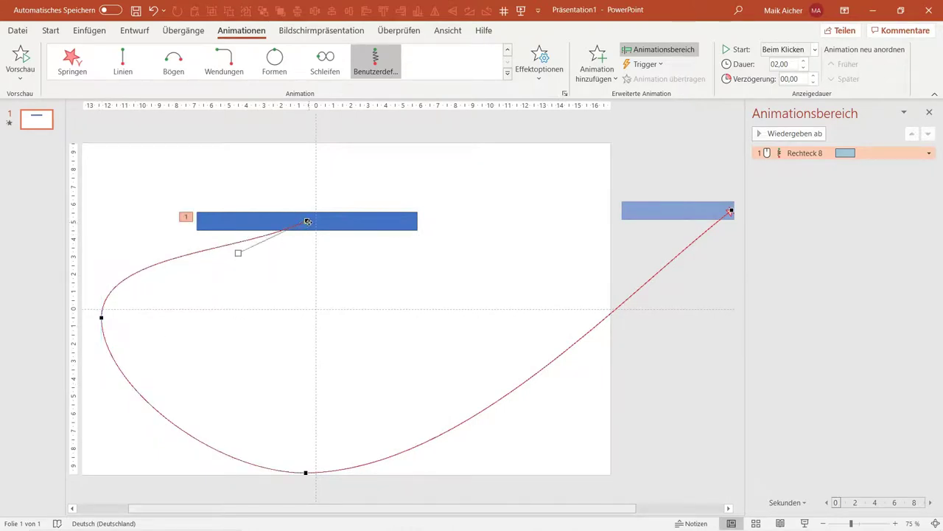
left_click_drag(237, 253, 214, 242)
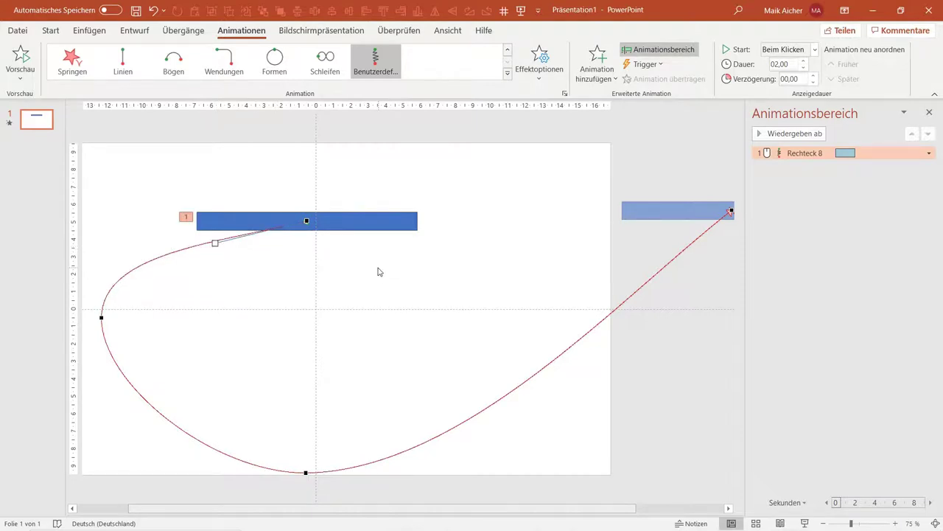
scroll(379, 272, "down", 1)
scroll(378, 272, "down", 2)
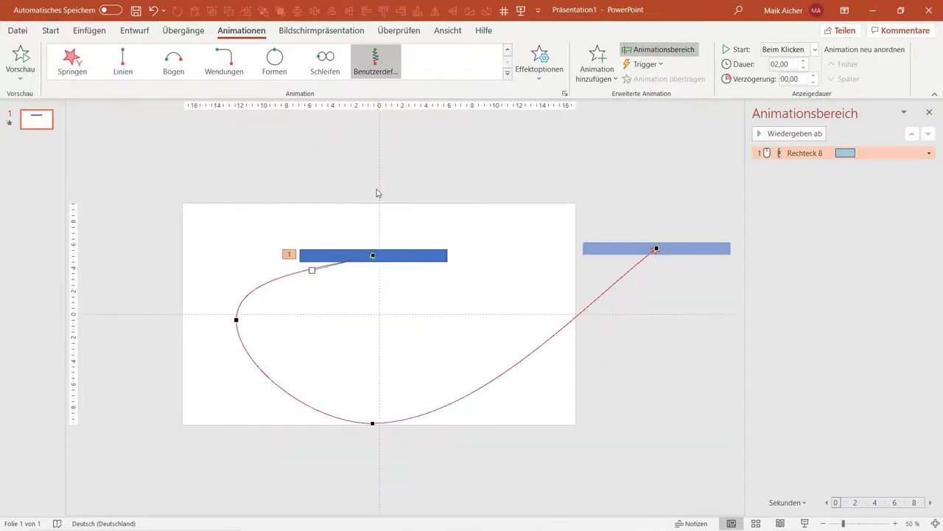
left_click(536, 192)
left_click(804, 523)
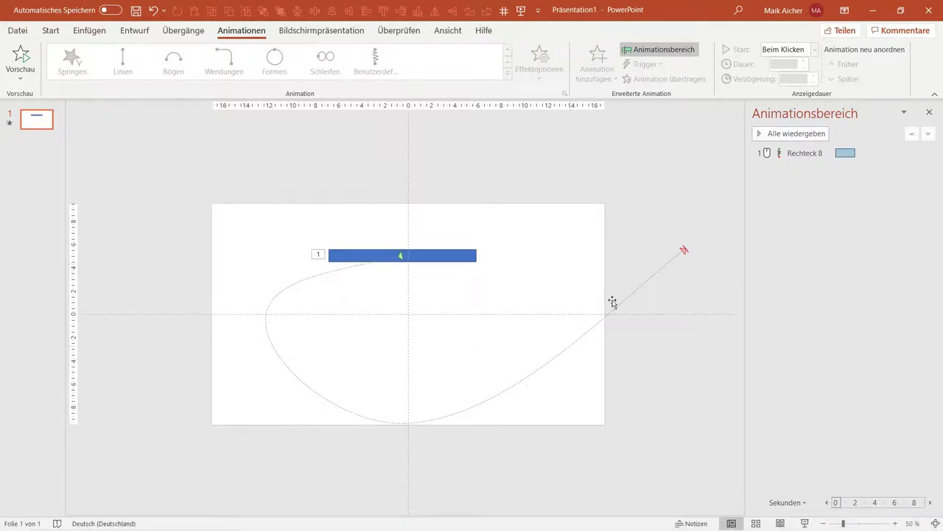
left_click(804, 523)
left_click(806, 521)
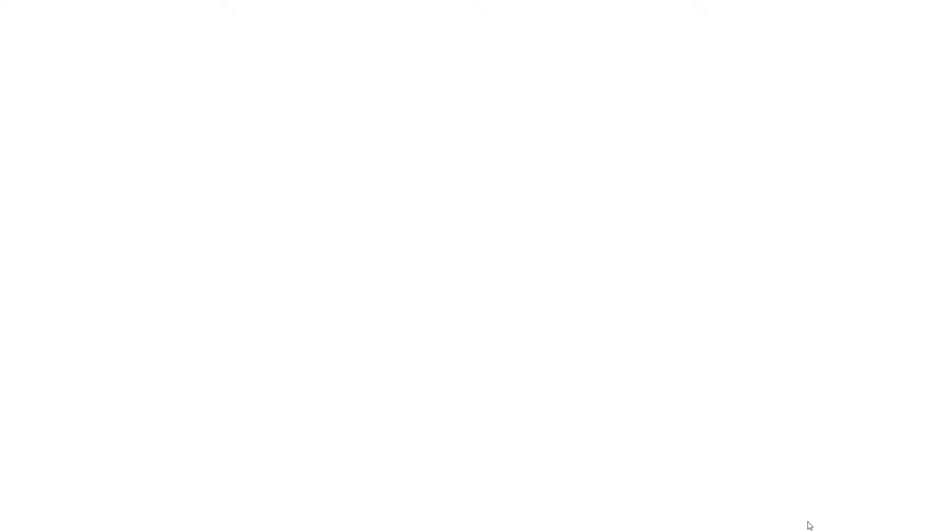
key("Escape")
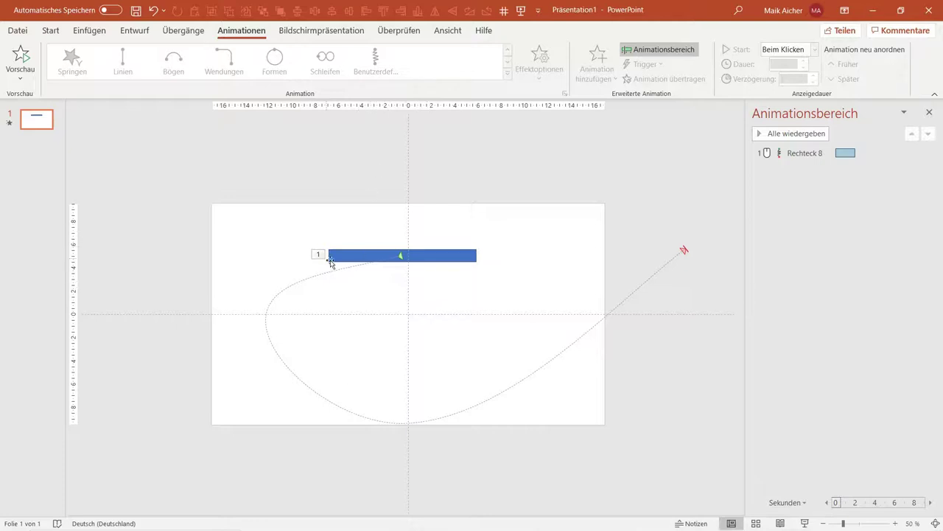
Step: Delete the bar's motion path animation and move the bar down onto the centre line
left_click(454, 203)
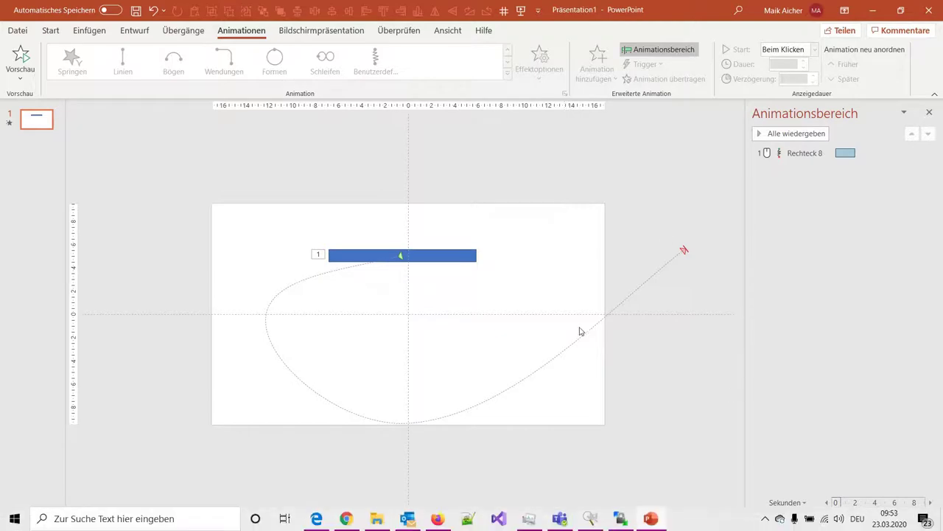
left_click(802, 153)
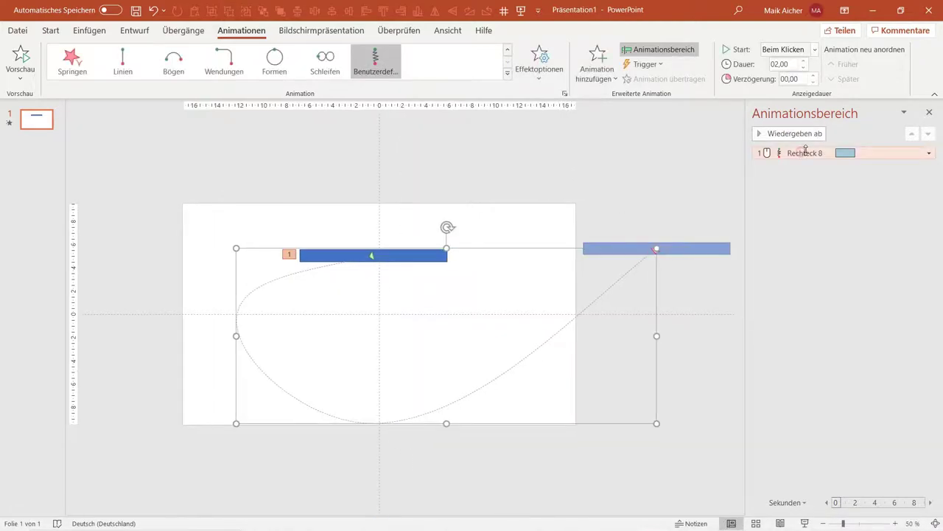
key("Delete")
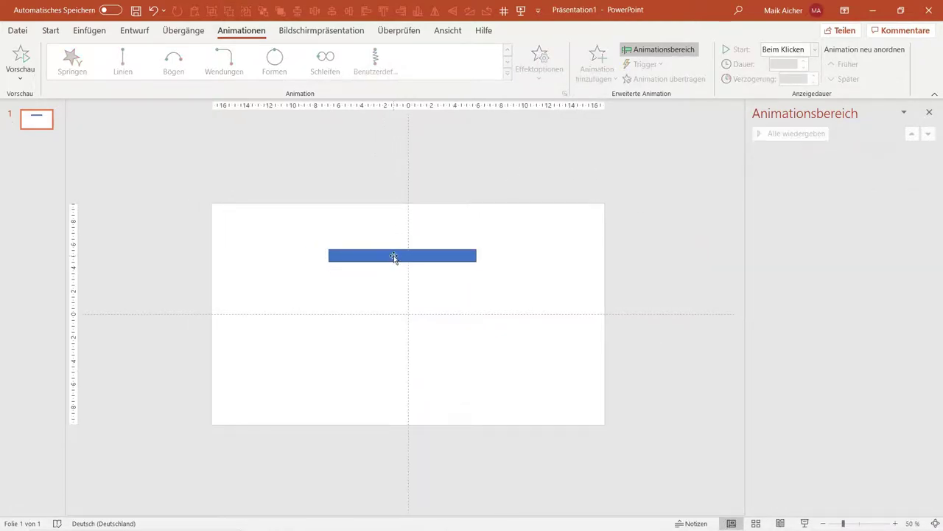
mouse_move(394, 256)
left_mouse_down()
mouse_move(377, 324)
mouse_move(385, 334)
mouse_move(387, 314)
left_mouse_up()
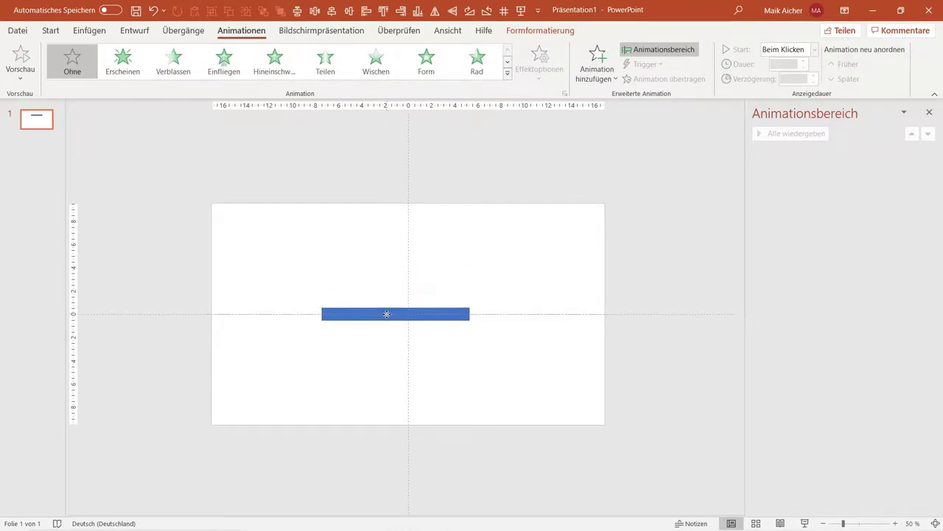
Step: Give the bar a Rotieren spin animation from the full effects gallery
scroll(452, 267, "up", 3)
scroll(465, 267, "up", 2)
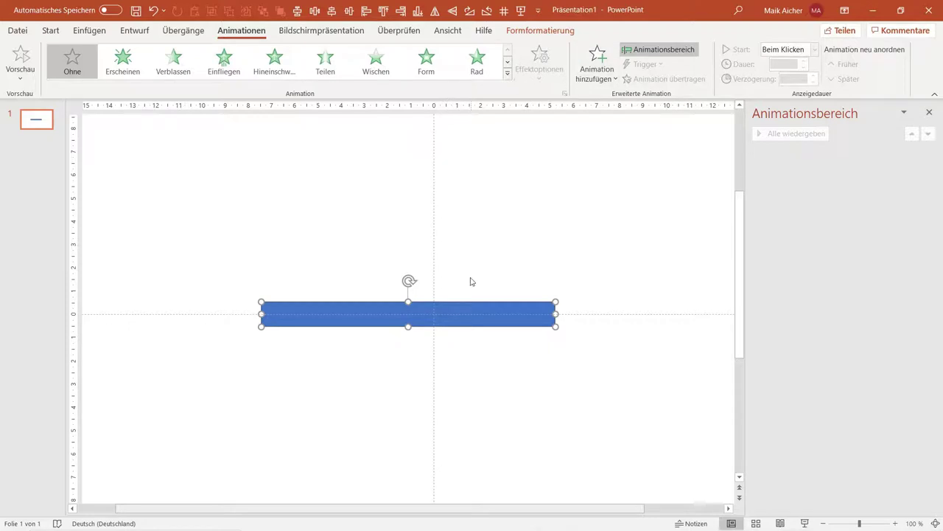
left_click(507, 73)
left_click(224, 230)
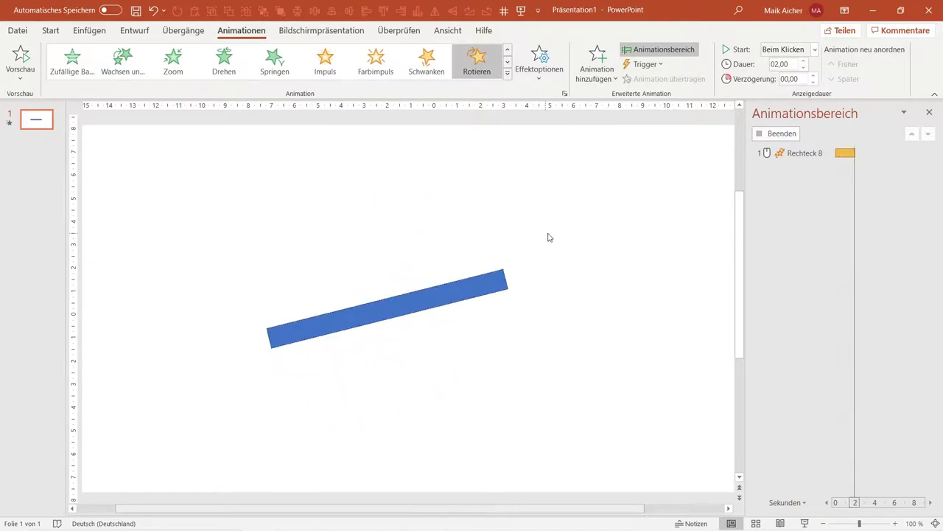
Step: Set the Rotieren spin to repeat 'Bis zum nächsten Klick', keeping 2 s duration, and start the slide show
right_click(795, 154)
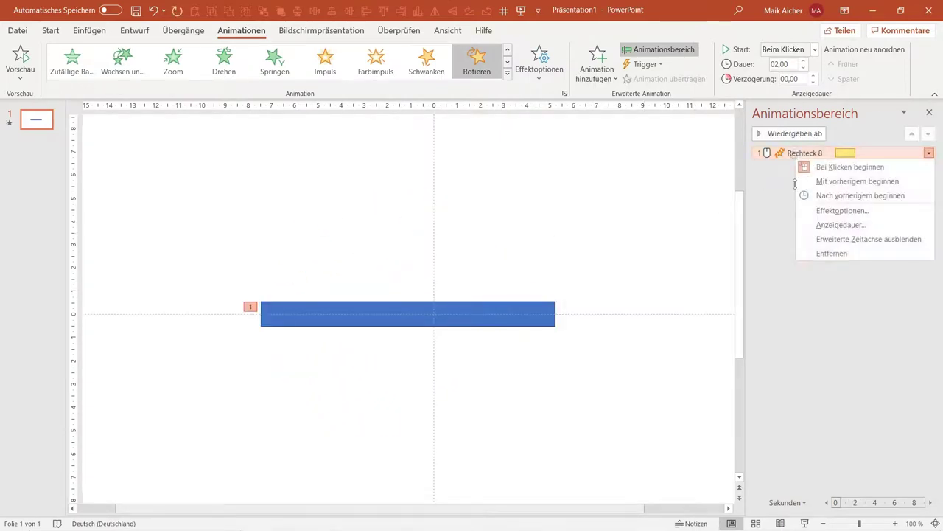
left_click(842, 211)
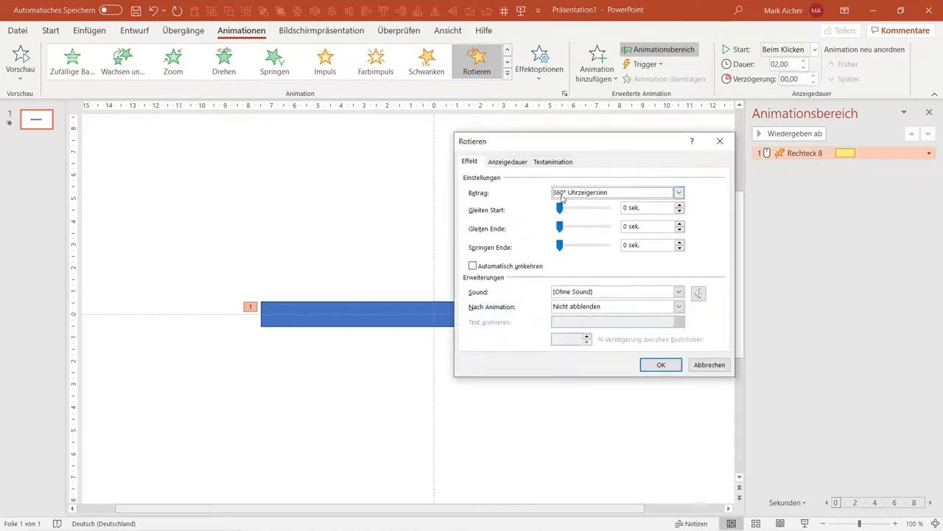
left_click(509, 162)
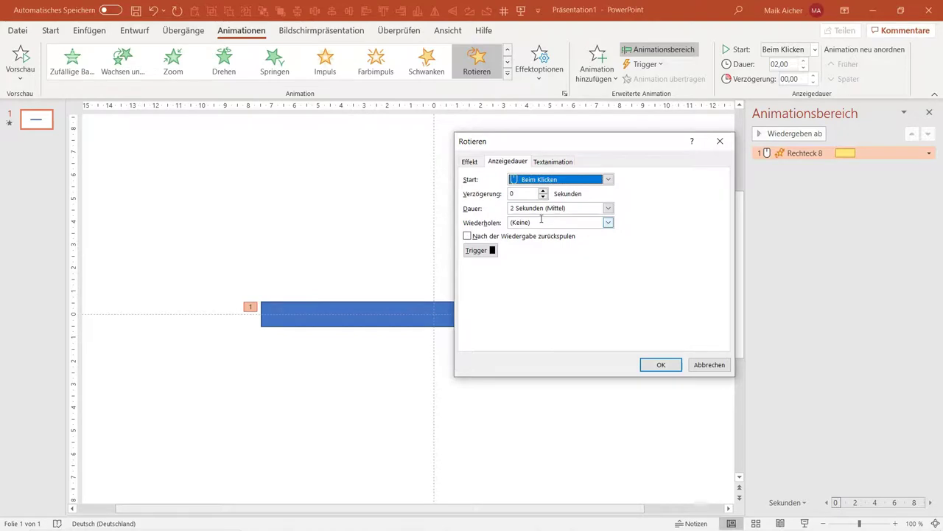
left_click(608, 208)
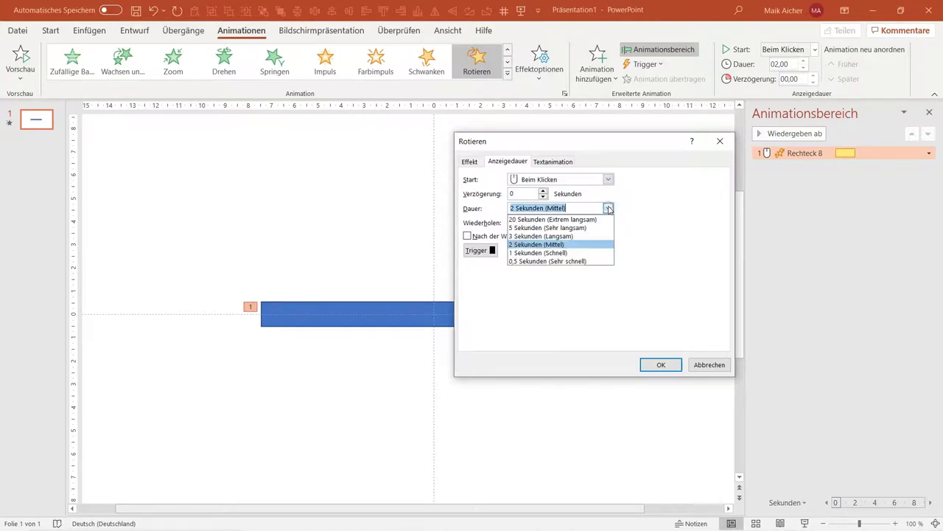
left_click(608, 209)
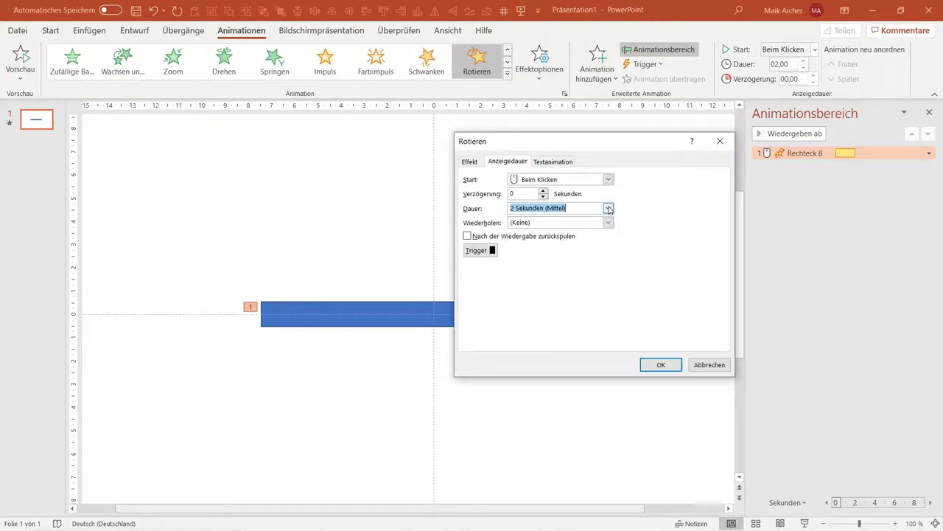
left_click(608, 223)
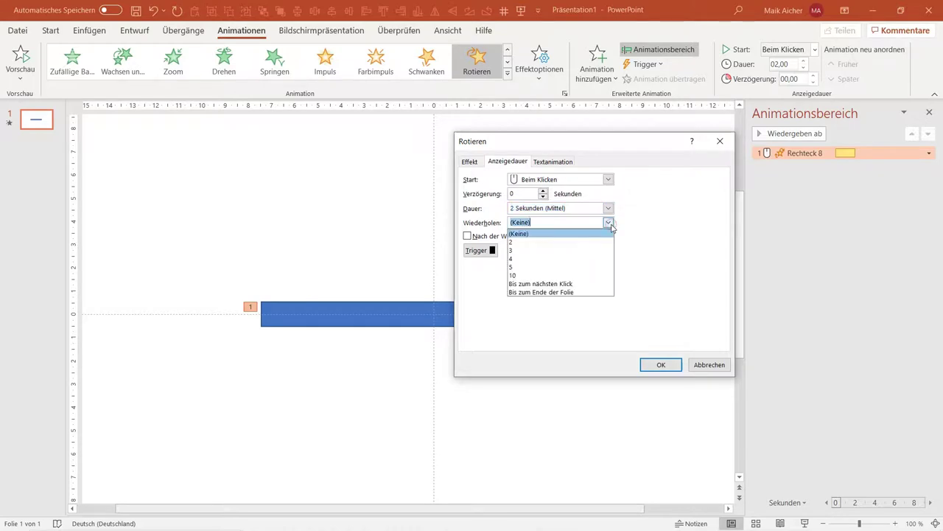
left_click(582, 285)
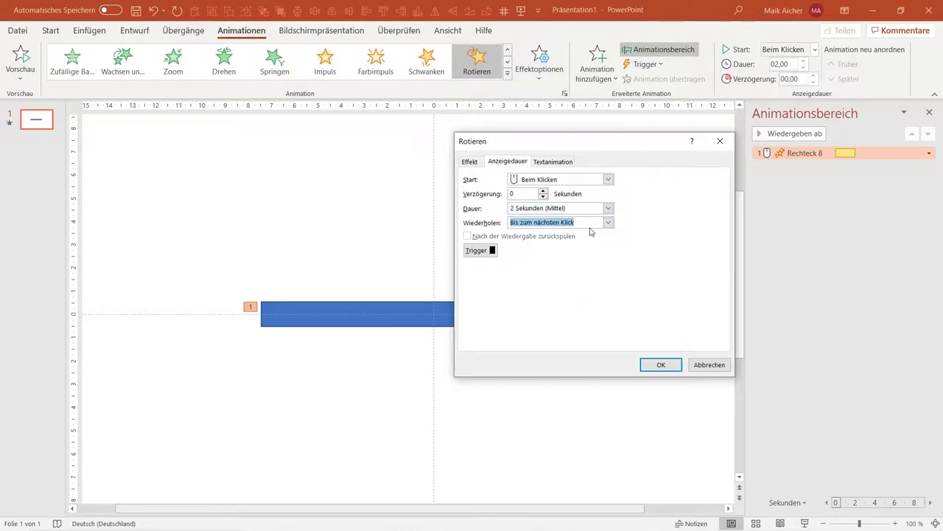
left_click(662, 365)
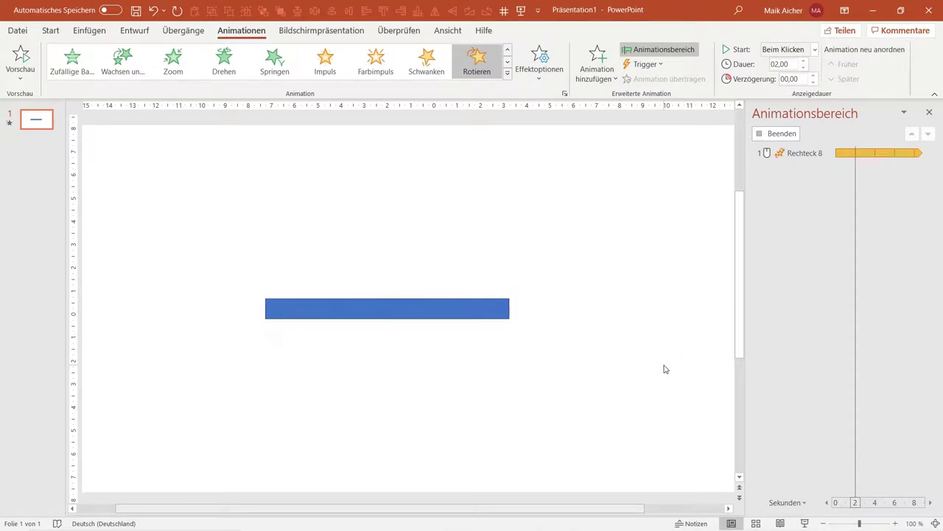
left_click(805, 523)
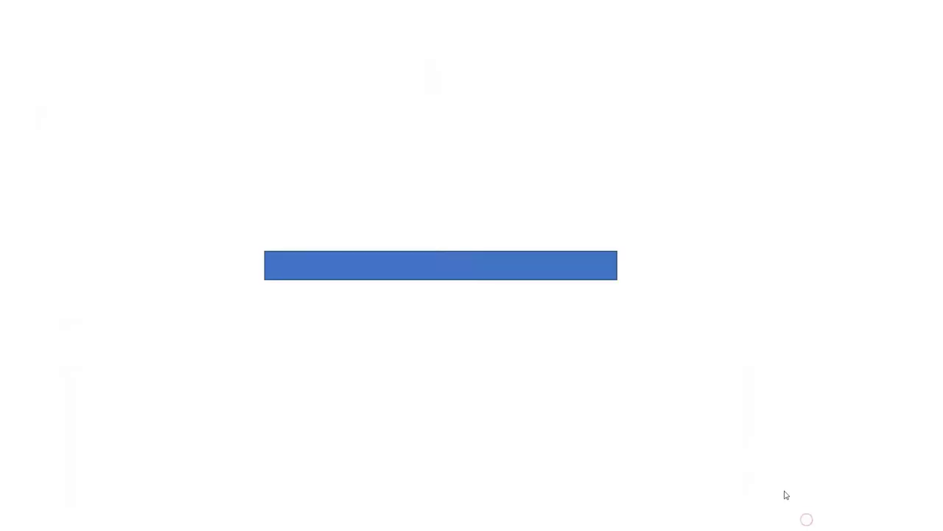
Step: Start the bar's spin with a click, stop it, and exit the show to editing view
left_click(668, 352)
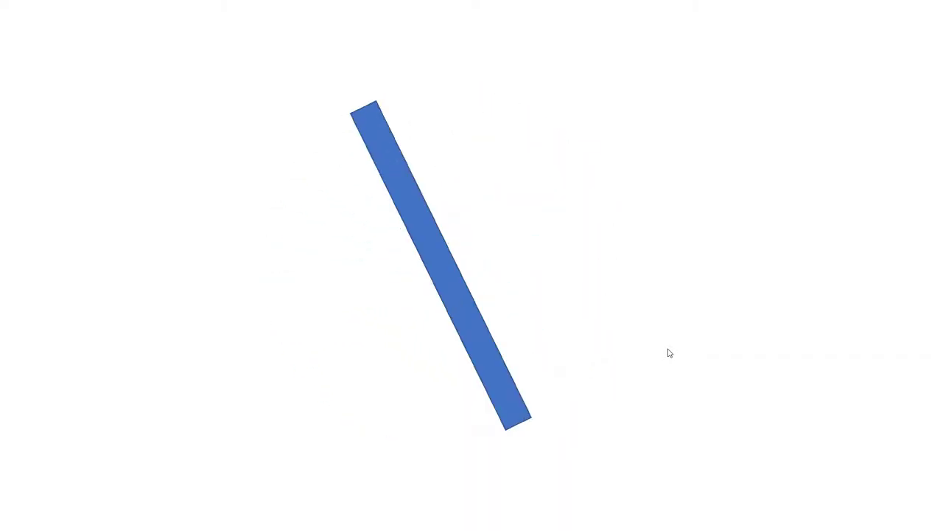
left_click(669, 353)
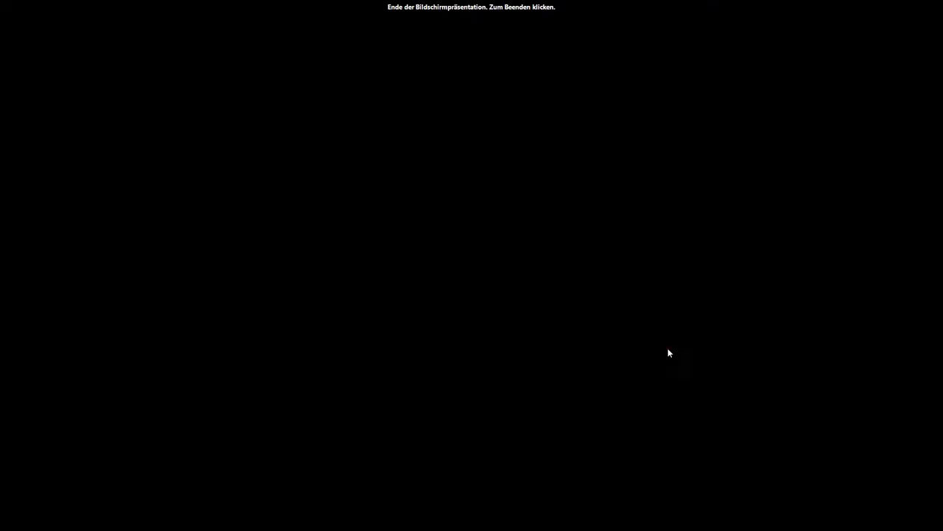
left_click(669, 353)
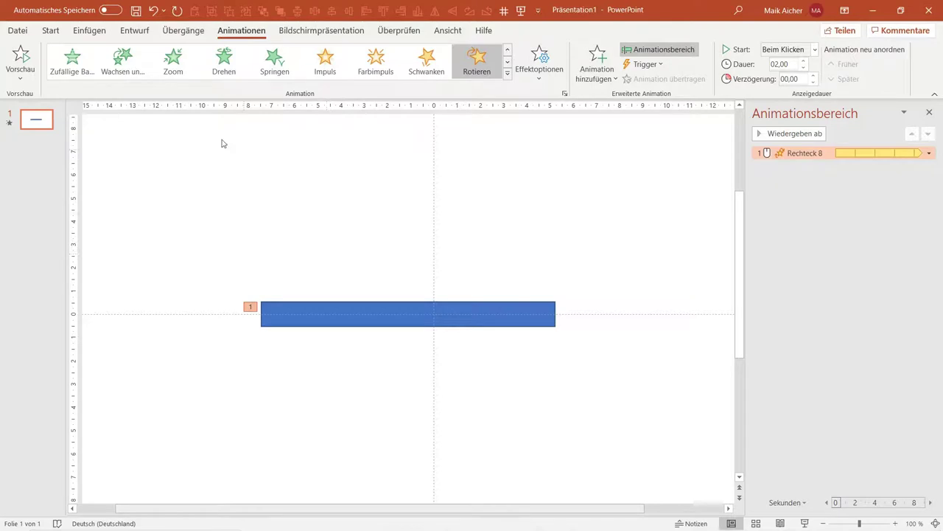
Step: Draw a blue rectangle in the slide's upper right and nudge it slightly right
left_click(50, 30)
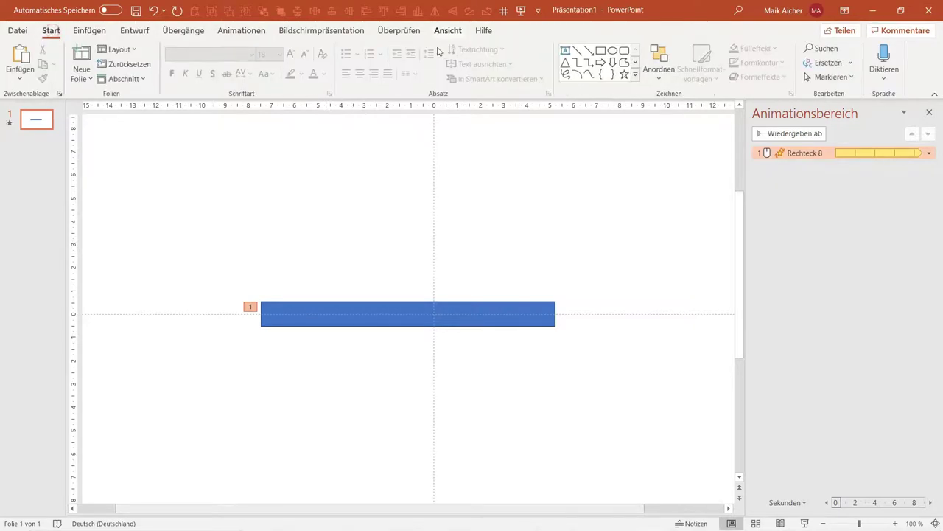
left_click_drag(609, 180, 668, 257)
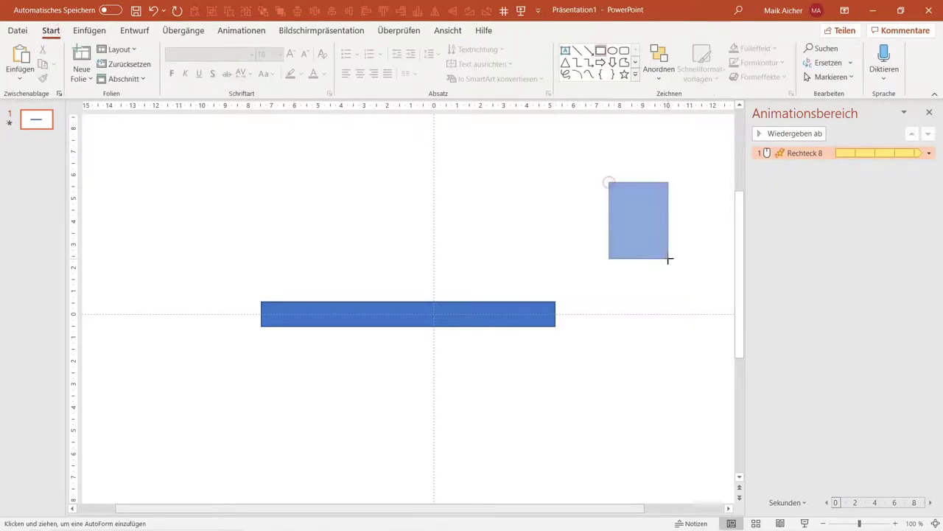
left_click_drag(638, 212, 667, 210)
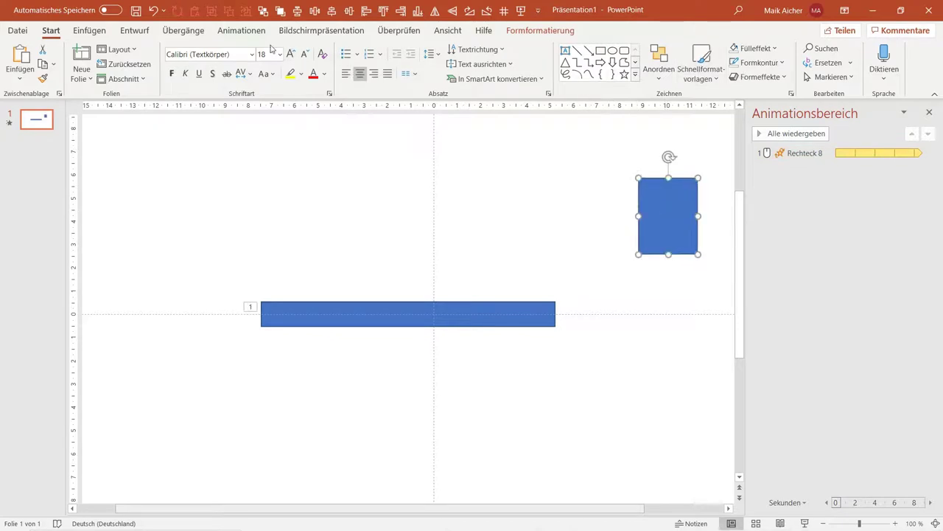
Step: Give the rectangle a Verblassen fade-in and preview both animations in the slide show
left_click(234, 30)
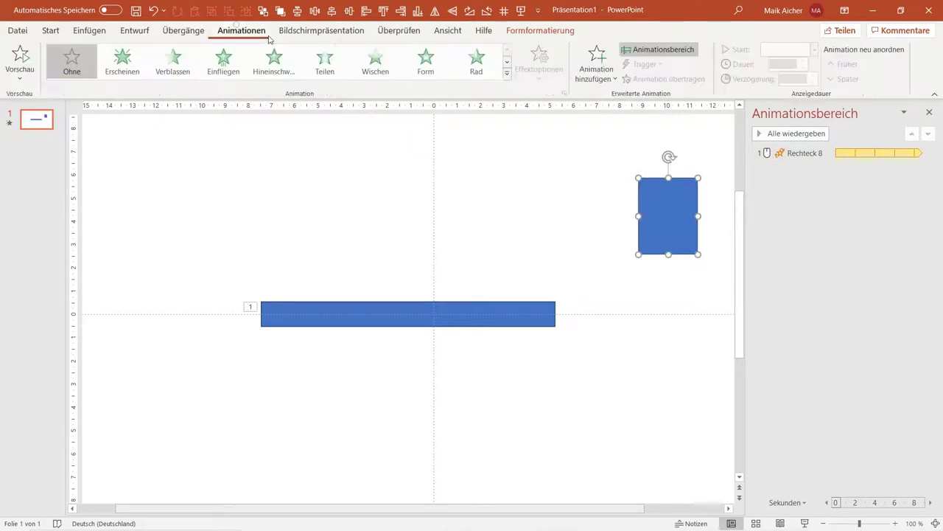
left_click(180, 64)
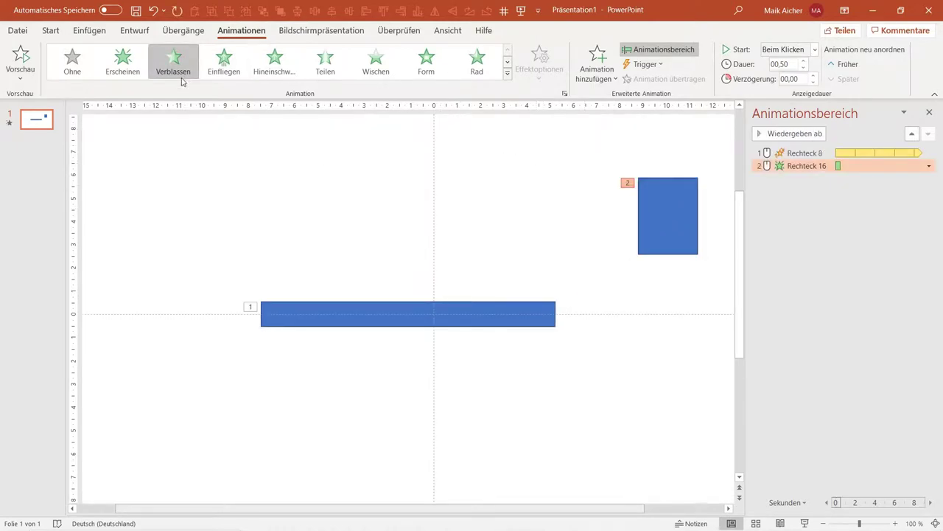
left_click(807, 523)
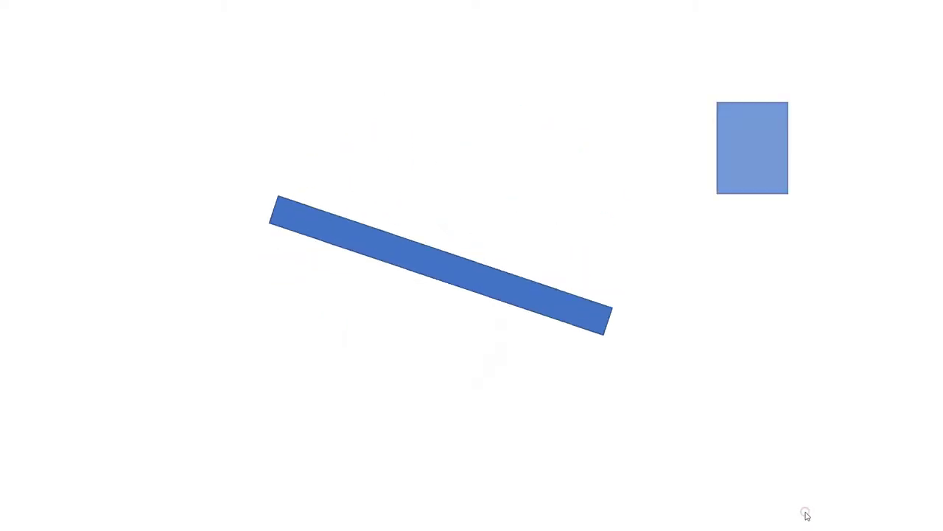
key("Escape")
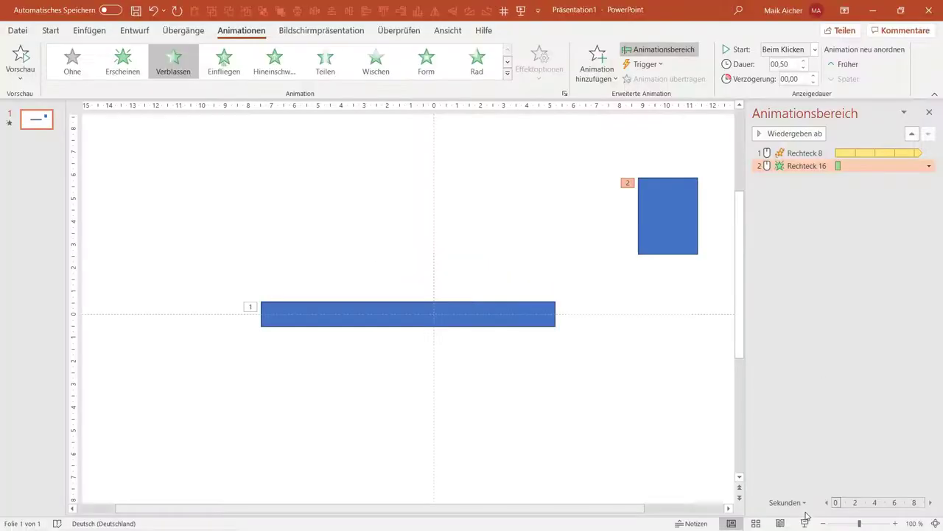
Step: Set the bar's spin to repeat 'Bis zum Ende der Folie'
right_click(872, 151)
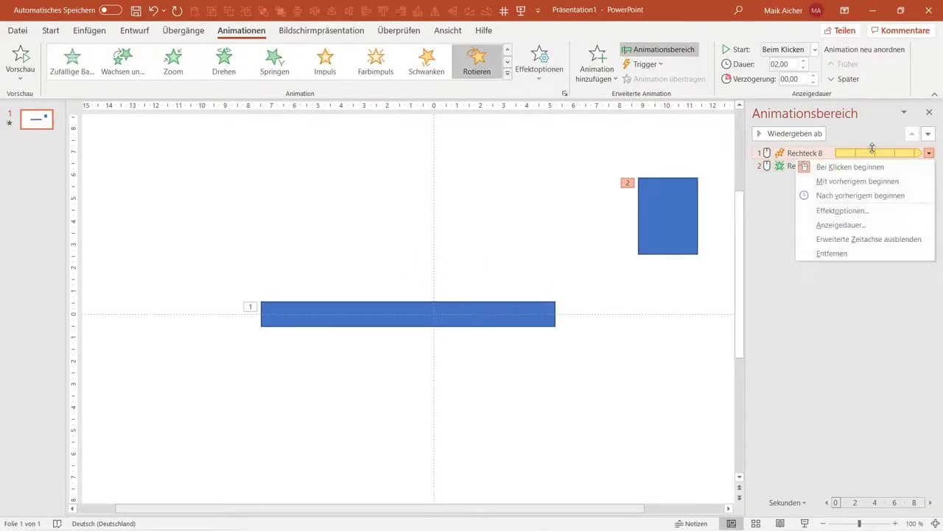
left_click(852, 213)
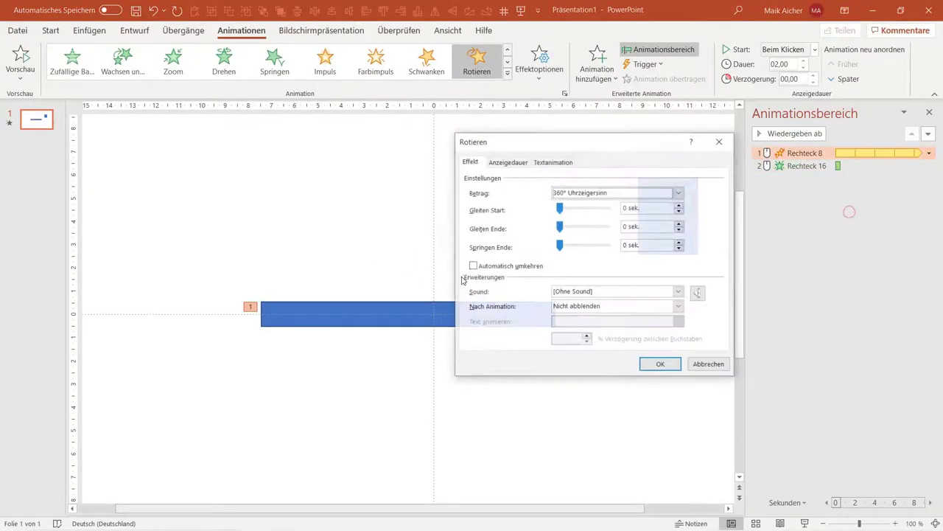
left_click(518, 163)
left_click(607, 223)
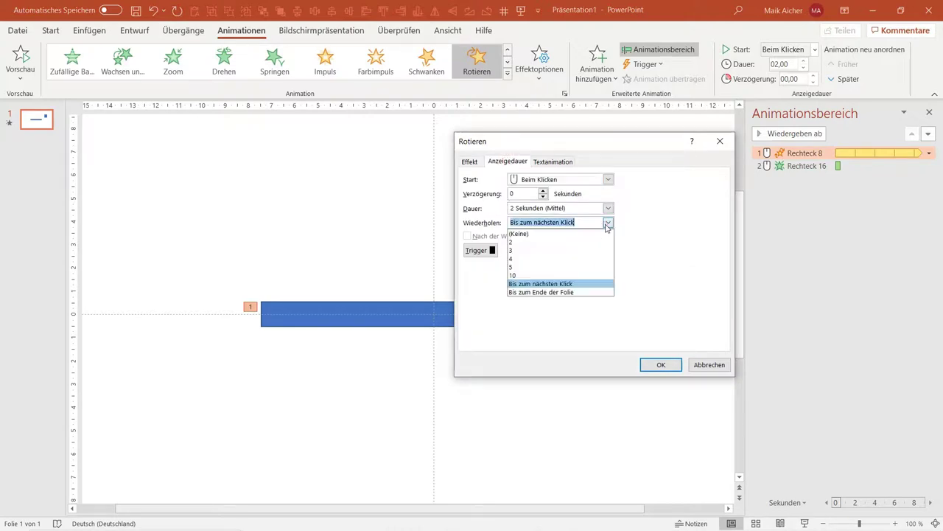
left_click(576, 293)
left_click(652, 365)
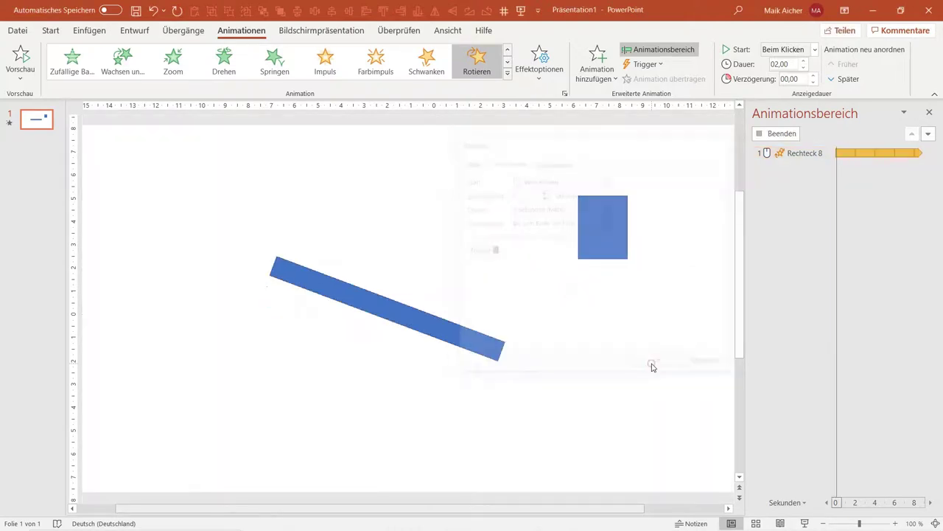
Step: Run the slide show, advancing so the square fades in while the bar spins, then exit
left_click(802, 524)
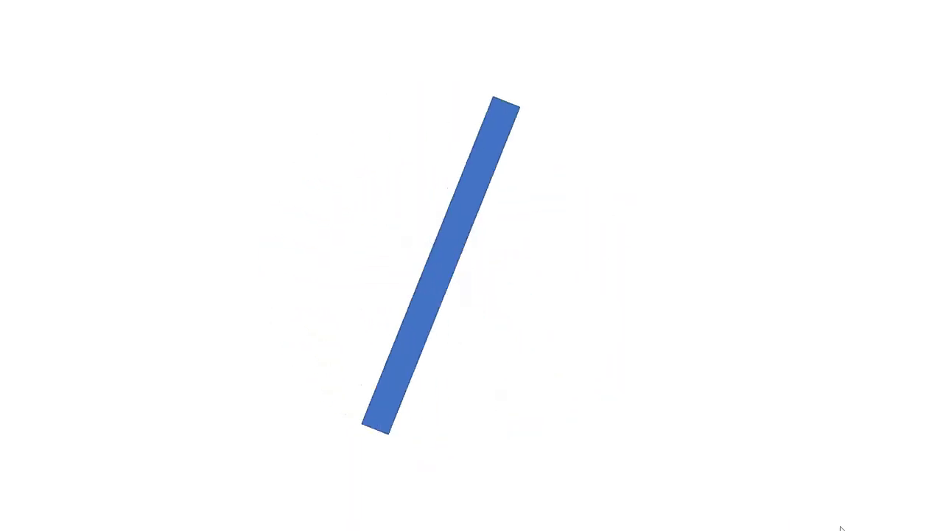
left_click(841, 527)
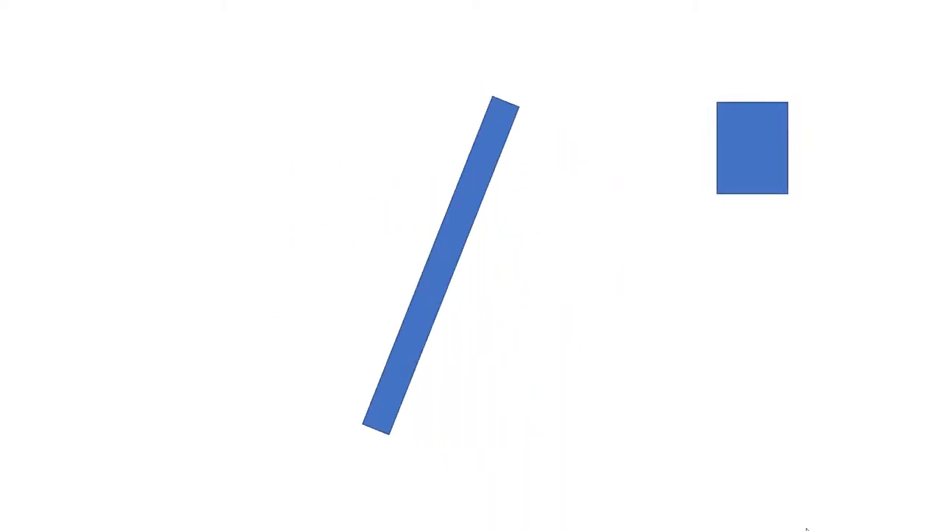
key("Escape")
Step: Delete the long bar Rechteck 8 and remove the square's Verblassen animation
left_click(368, 201)
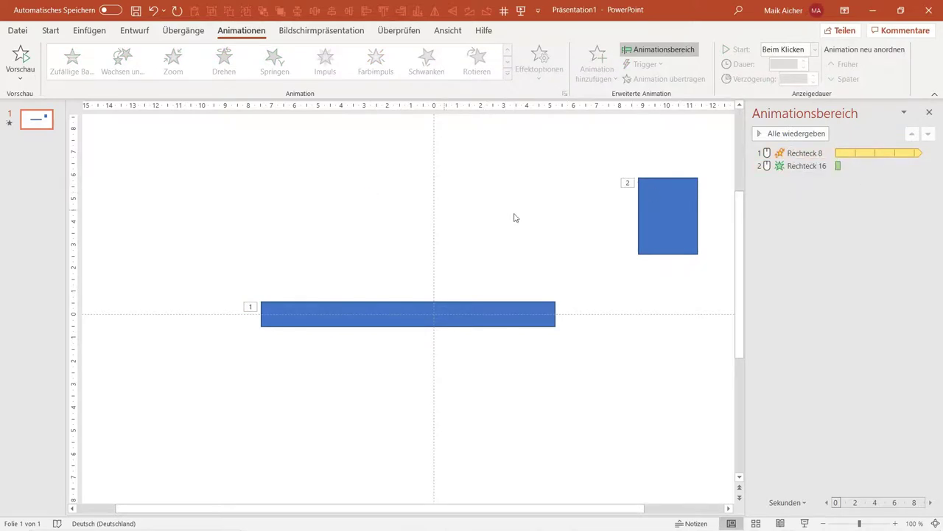
left_click_drag(659, 226, 590, 221)
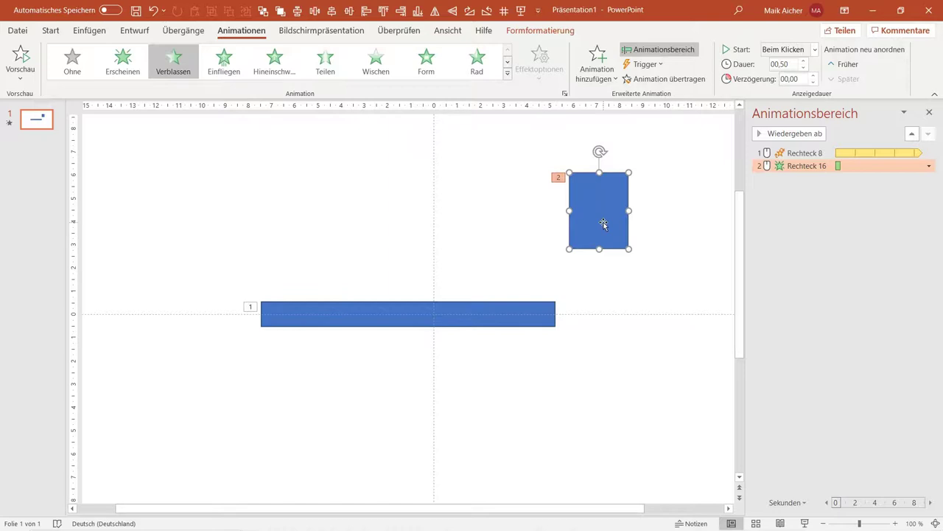
scroll(602, 223, "down", 2, "ctrl")
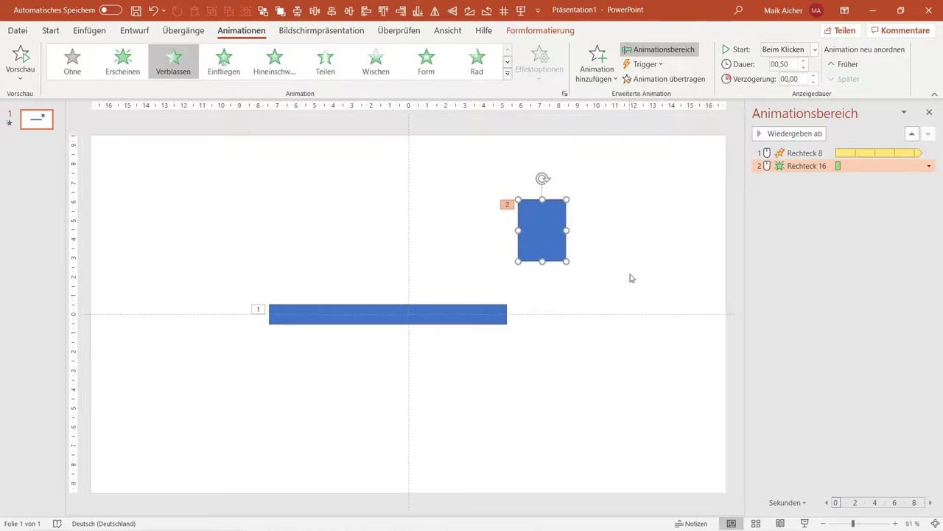
left_click(466, 312)
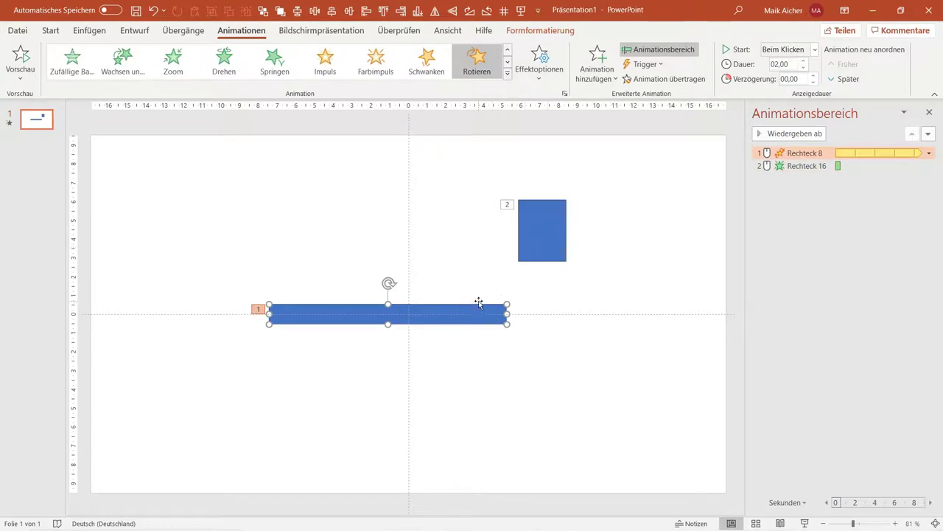
key("Delete")
left_click(817, 153)
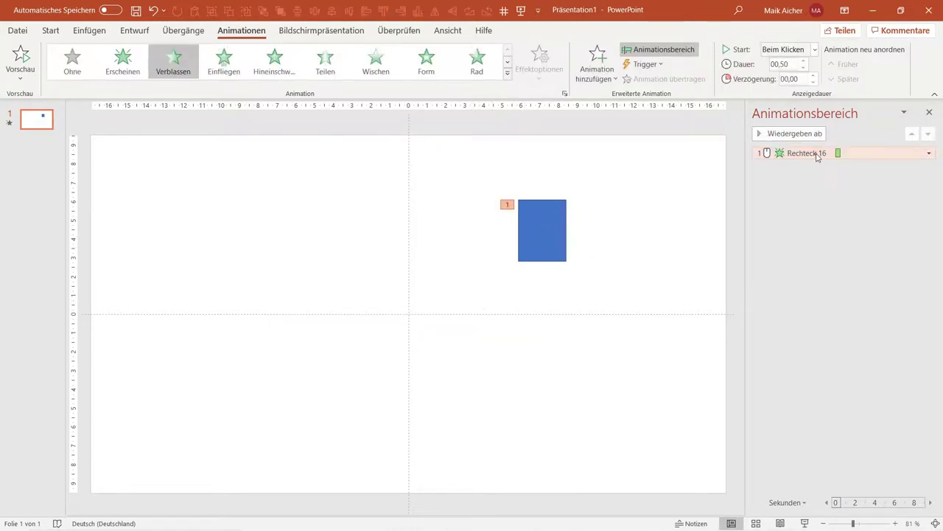
key("Delete")
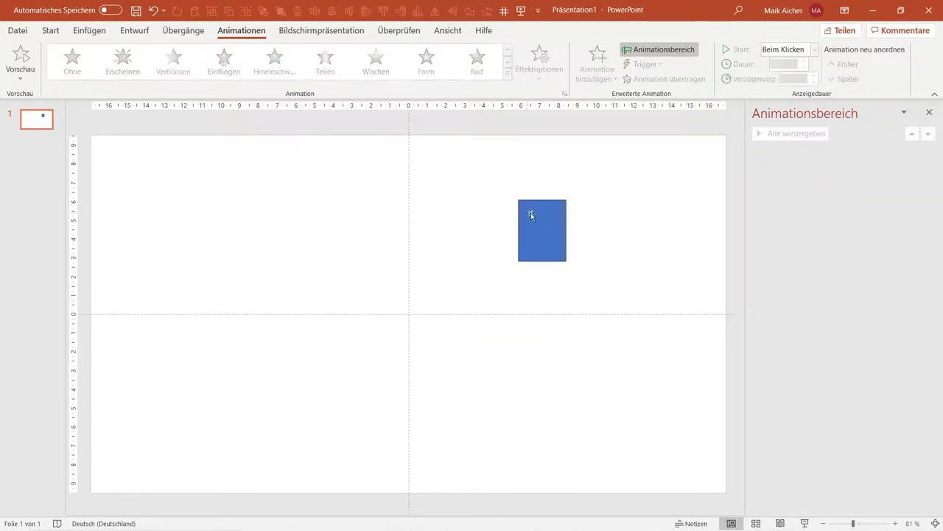
Step: Move the blue square into the slide's bottom-left corner
mouse_move(530, 215)
left_mouse_down()
mouse_move(170, 448)
mouse_move(296, 373)
left_mouse_up()
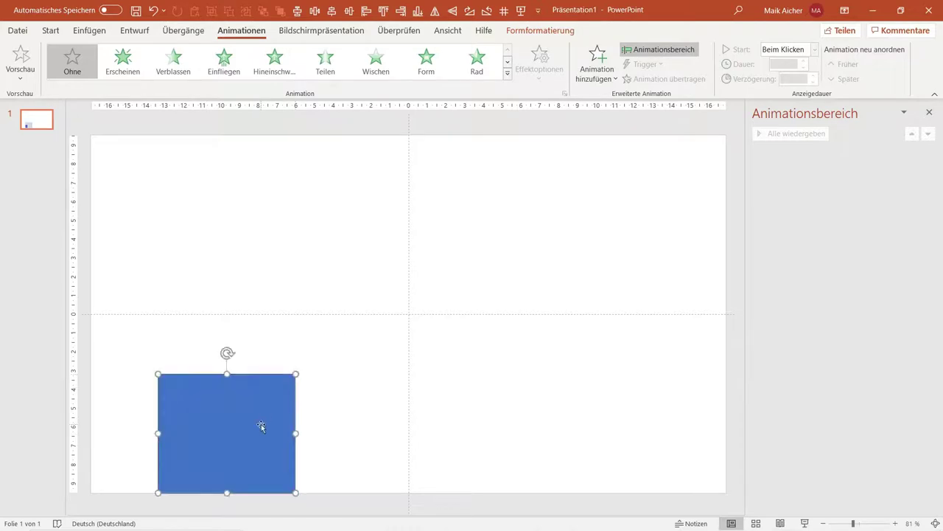
left_click_drag(262, 426, 191, 428)
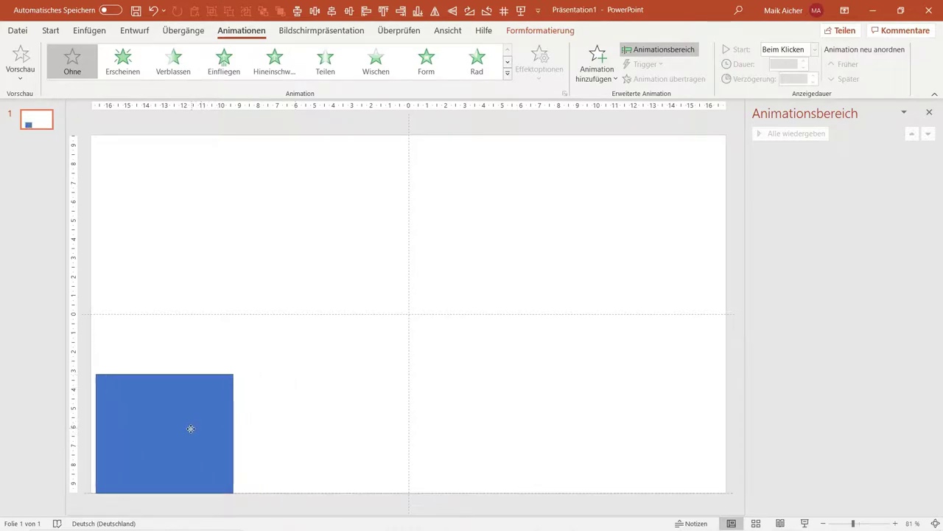
left_click_drag(191, 428, 185, 428)
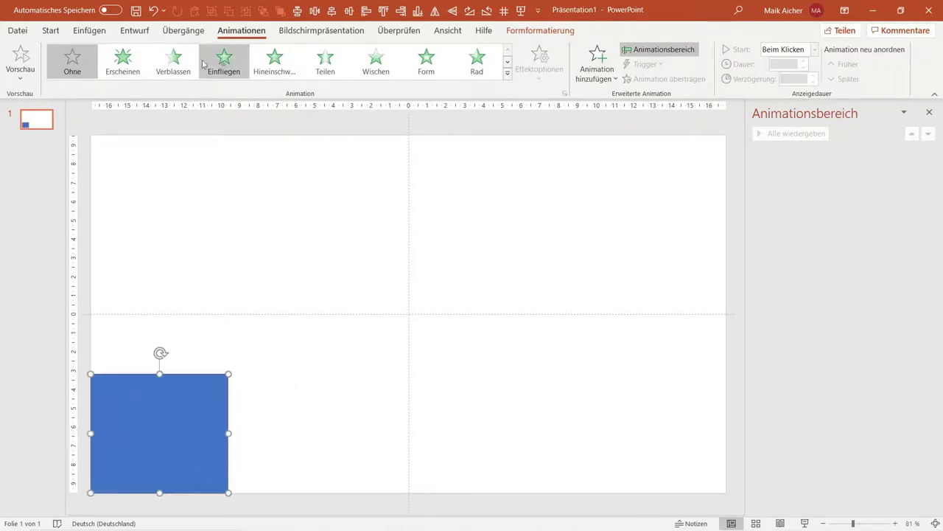
Step: Give the square a Verblassen fade-in, then try a Linien motion path instead
left_click(118, 74)
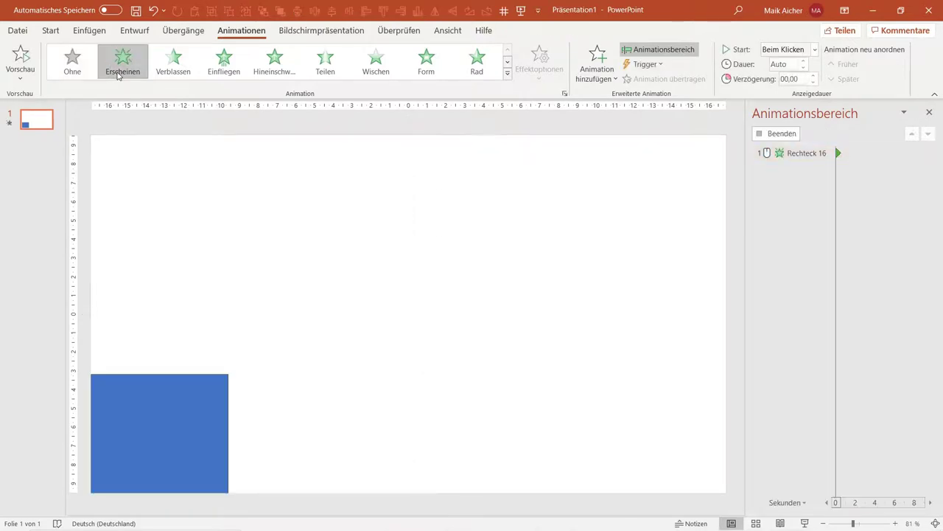
left_click(172, 66)
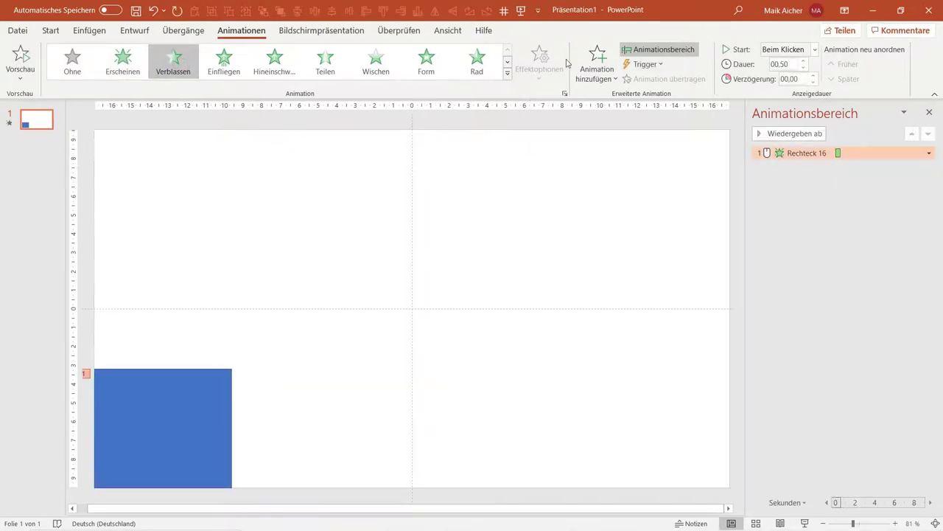
left_click(508, 74)
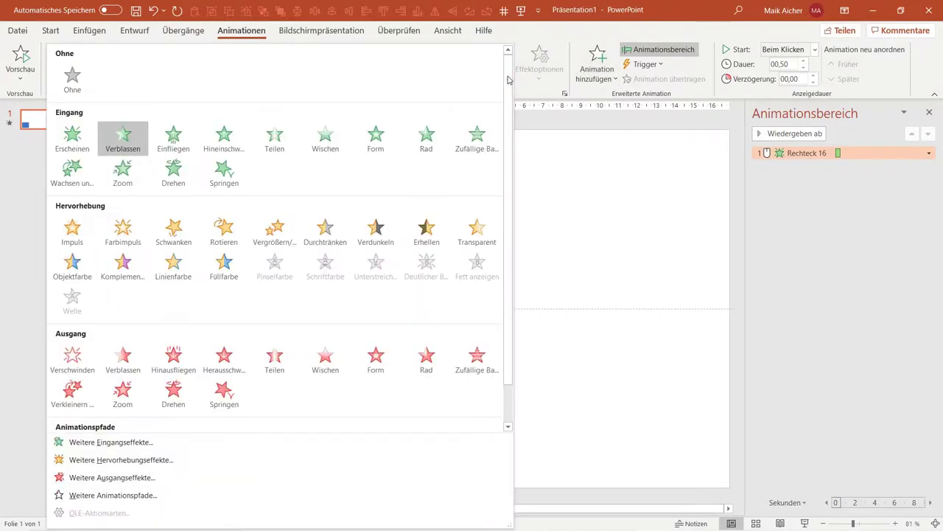
scroll(221, 310, "down", 1)
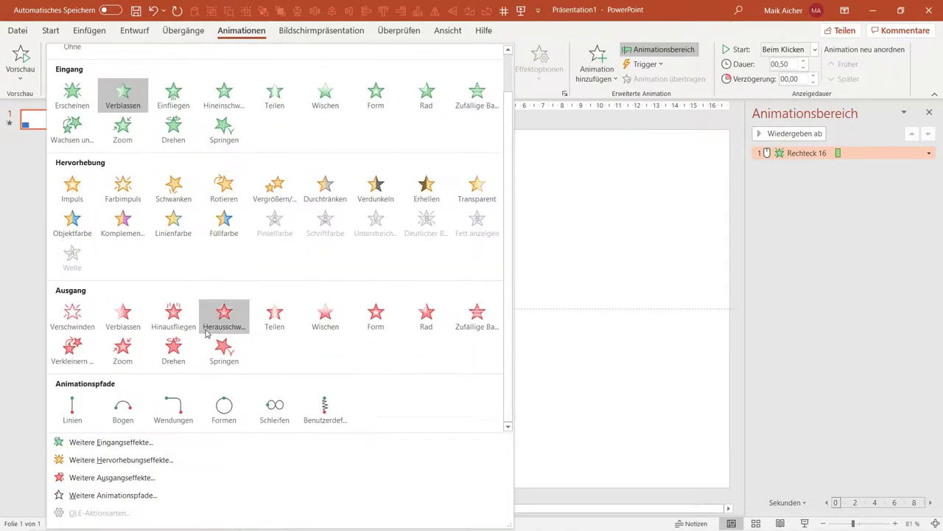
left_click(74, 406)
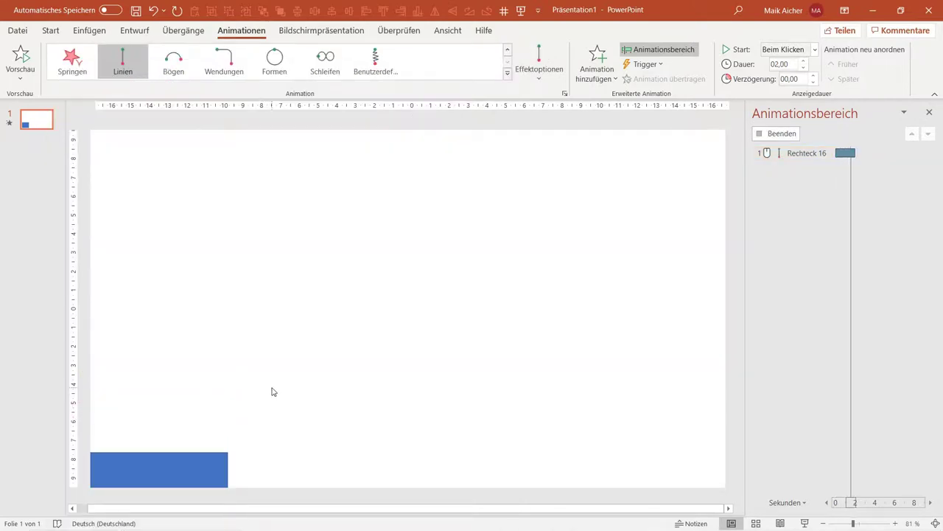
Step: Drag the trial path's end to the top-right corner, then undo it to restore the fade
scroll(273, 391, "down", 2)
left_click(254, 442)
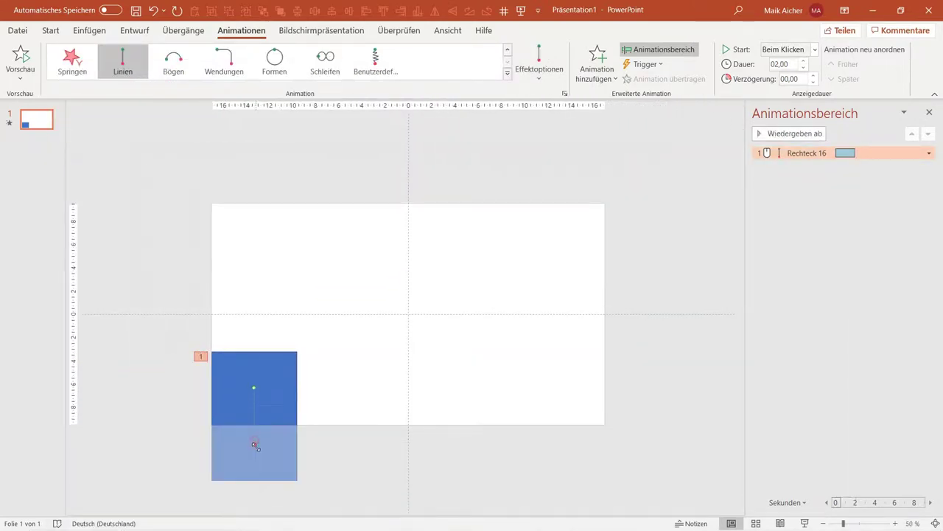
left_click_drag(255, 442, 560, 240)
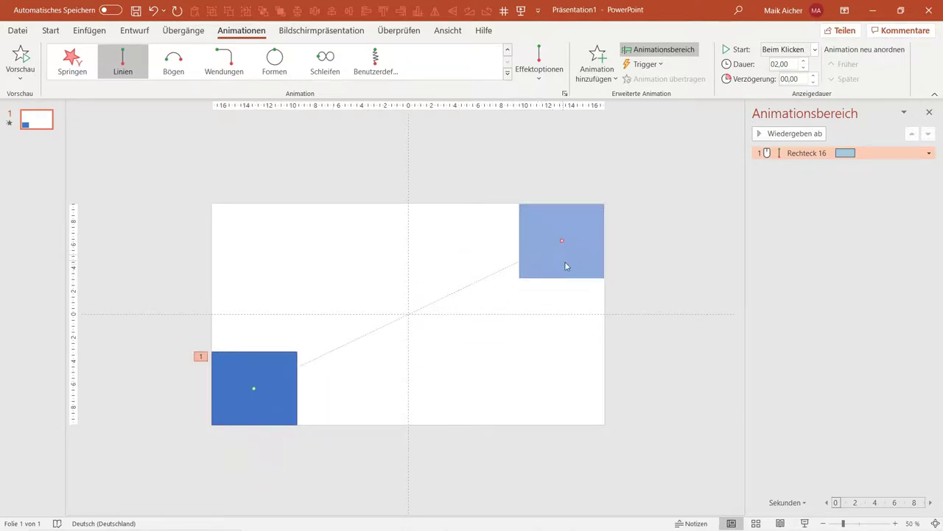
scroll(567, 268, "down", 2, "ctrl")
left_click(569, 184)
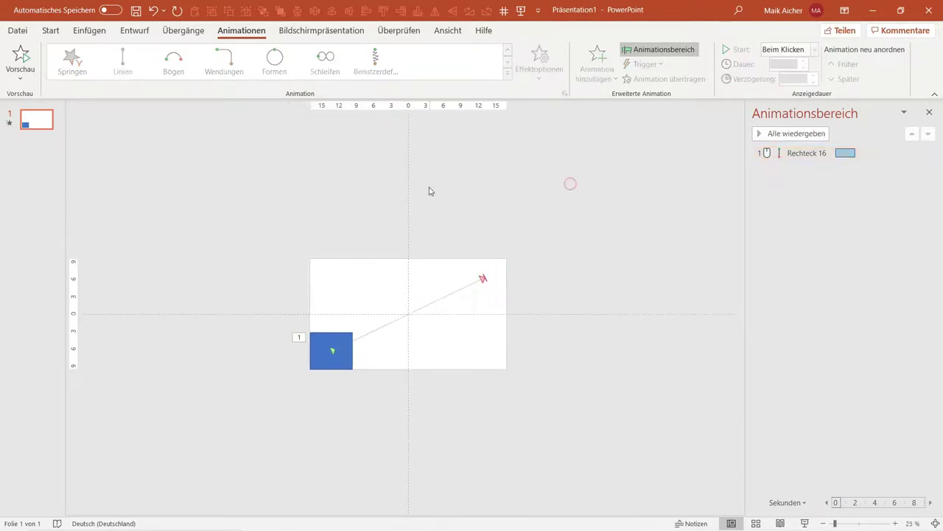
key("ctrl+z")
key("ctrl+z")
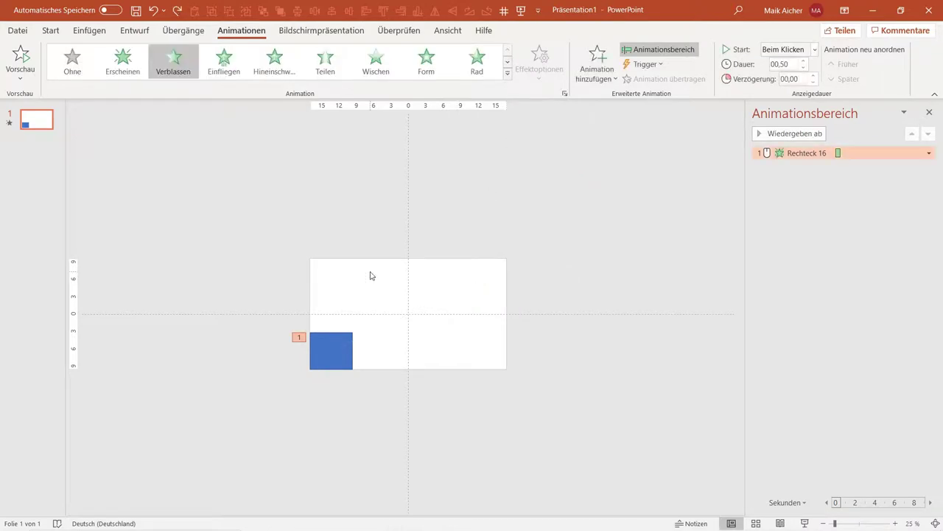
Step: Add a Linien motion path carrying the square diagonally to the slide's top-right corner
left_click(594, 79)
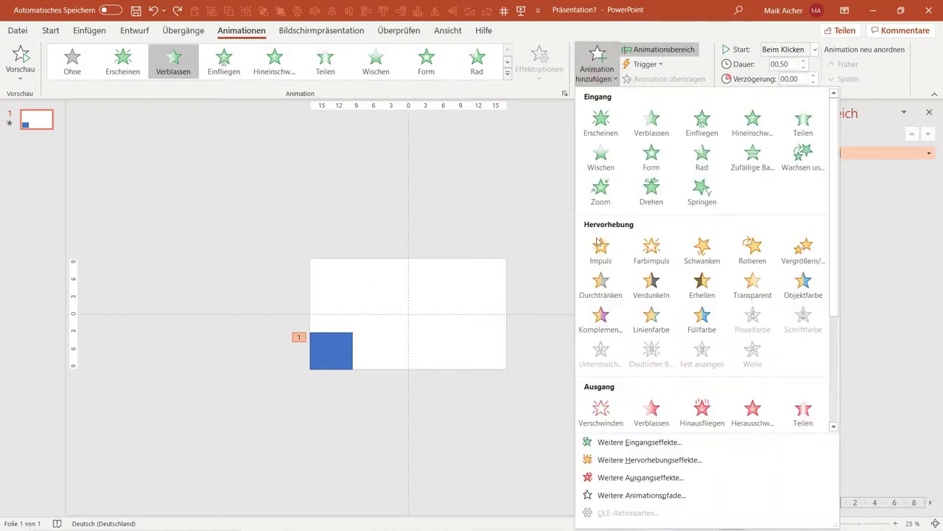
scroll(632, 353, "down", 5)
left_click(612, 374)
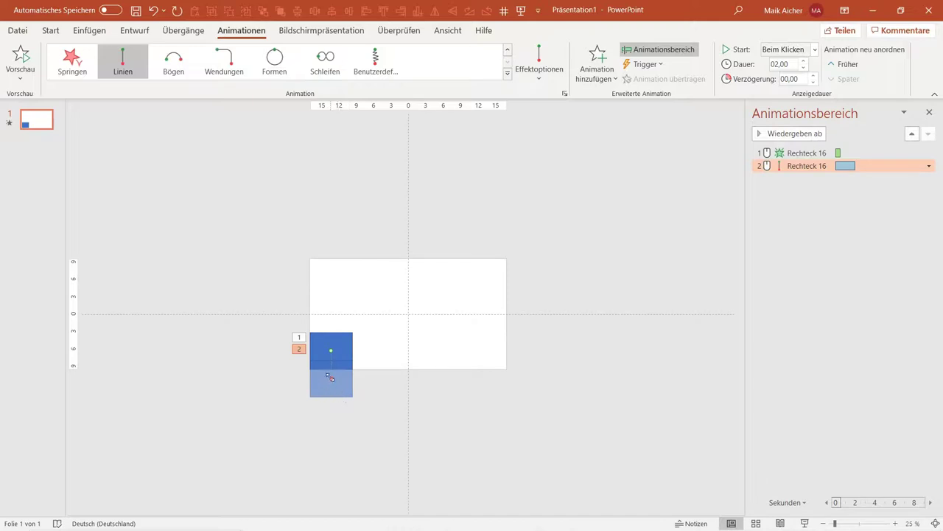
left_click_drag(330, 377, 485, 276)
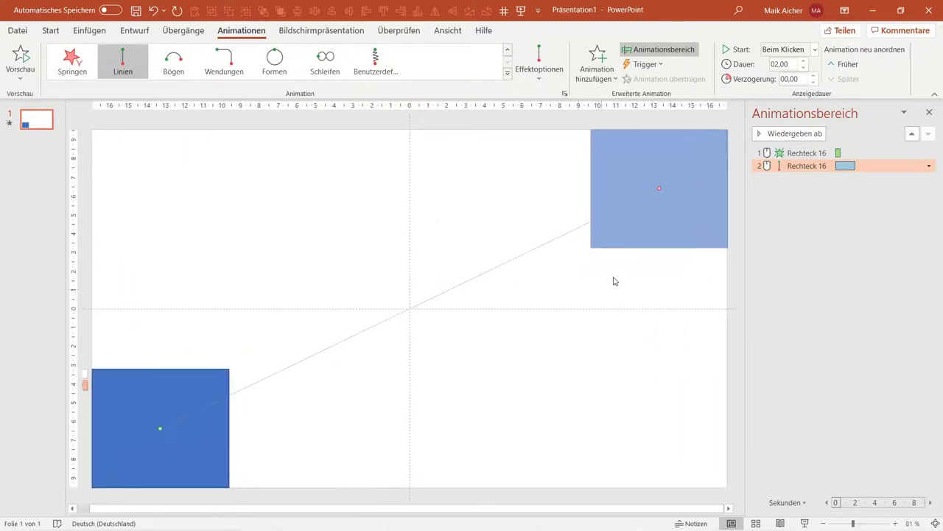
left_click(613, 278)
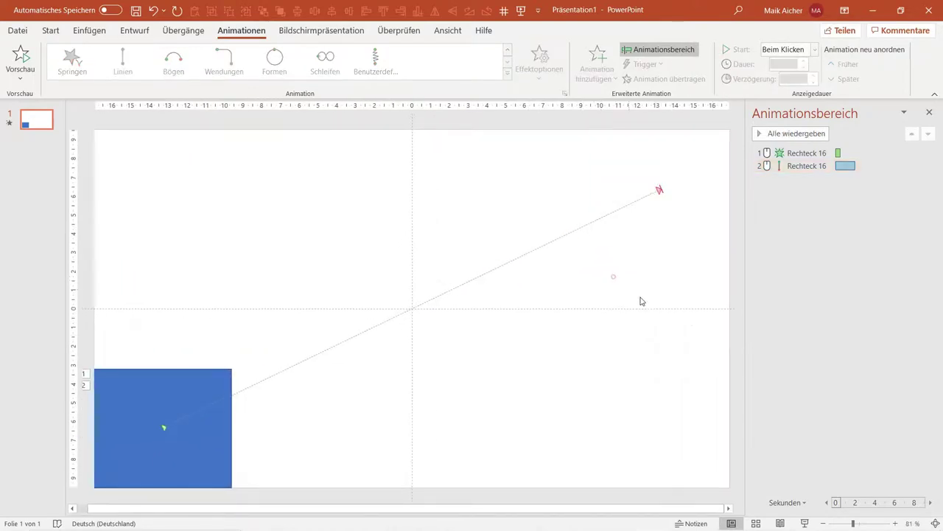
Step: Run the slideshow, advancing to play the fade and diagonal motion, then exit
left_click(805, 523)
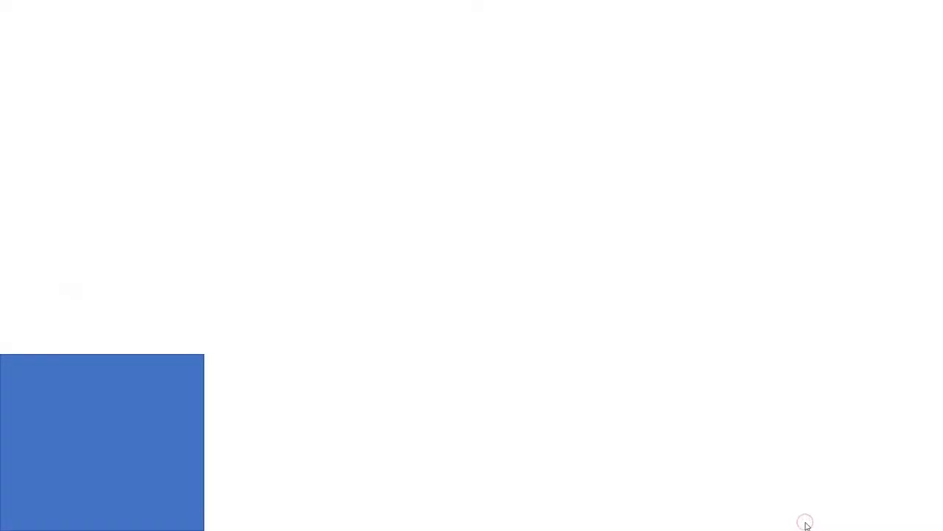
left_click(805, 522)
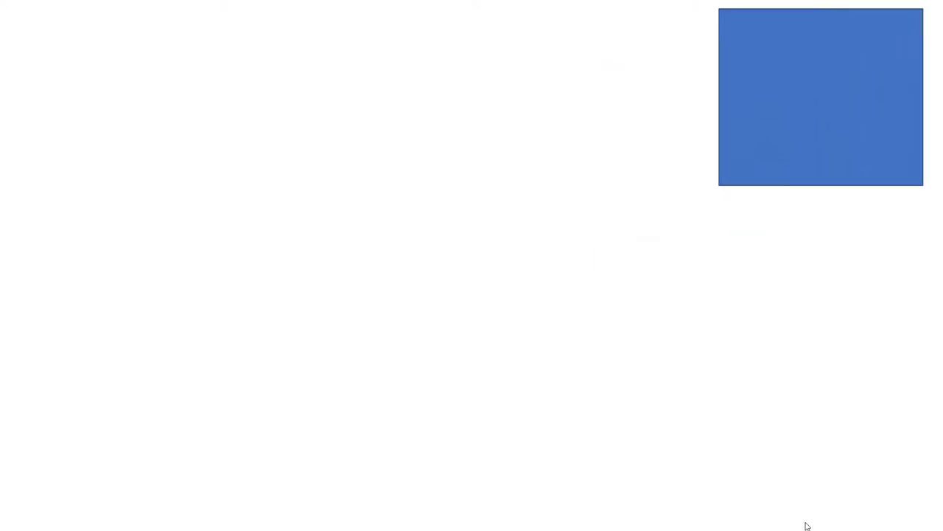
key("Escape")
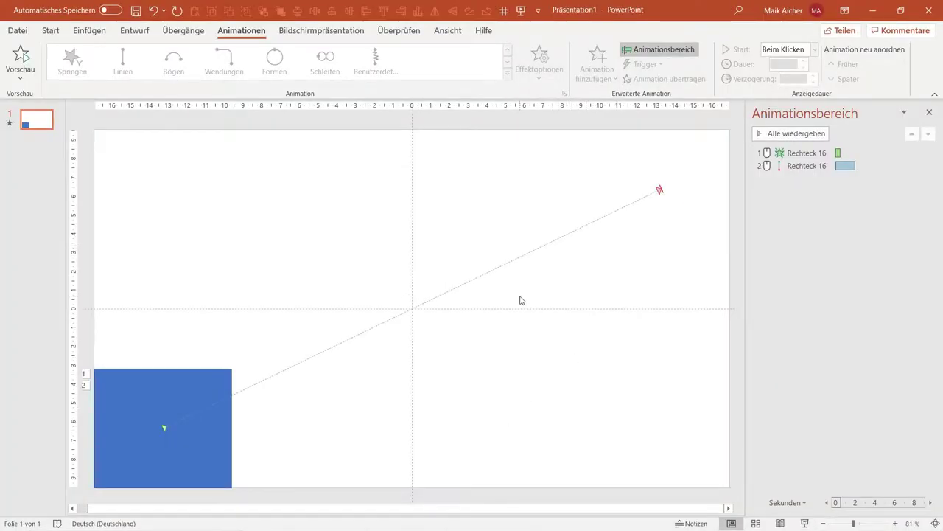
Step: Add a Vergrößern/Verkleinern emphasis effect to the blue square
left_click(187, 378)
left_click(591, 71)
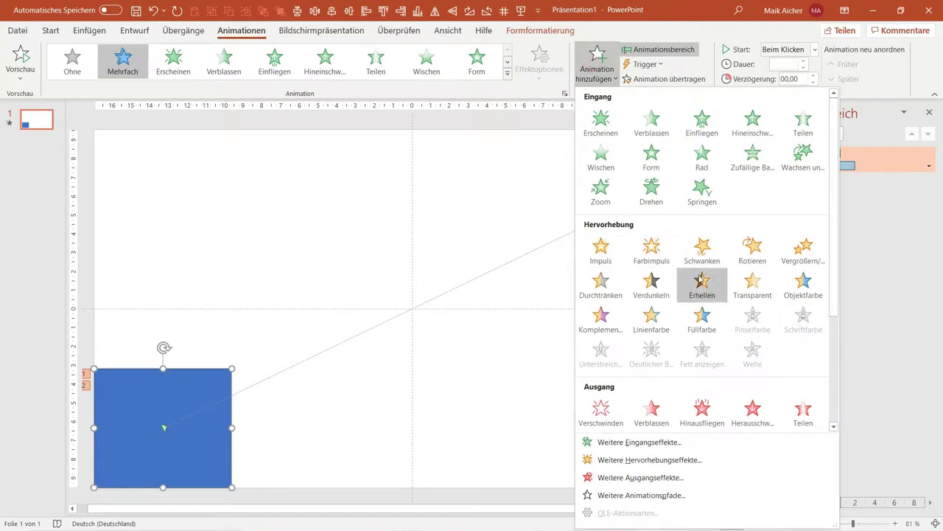
left_click(799, 262)
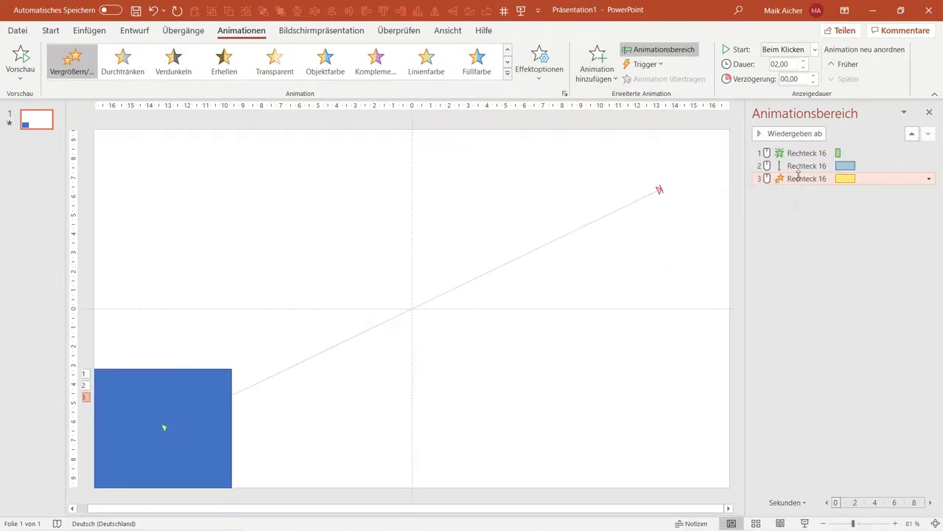
Step: Set the Vergrößern/Verkleinern size to a custom 50 % so the square shrinks
right_click(798, 176)
left_click(851, 236)
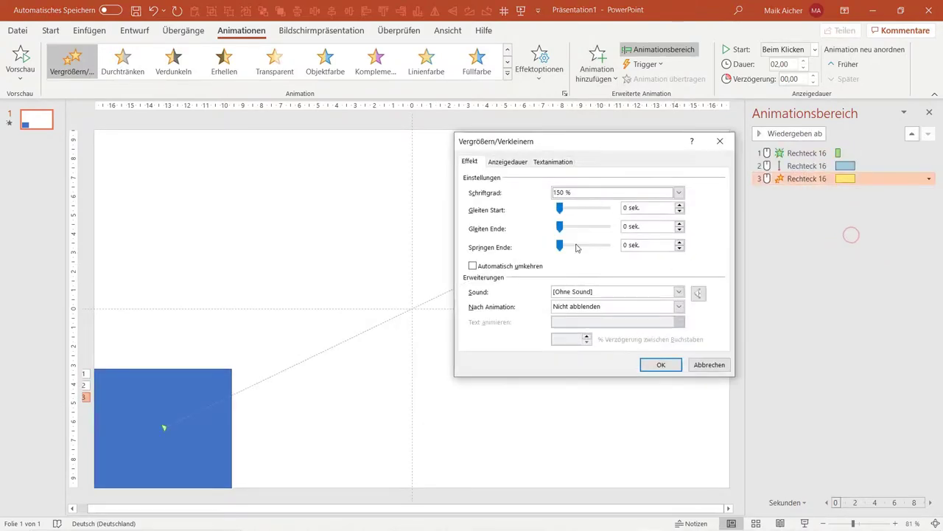
left_click(630, 193)
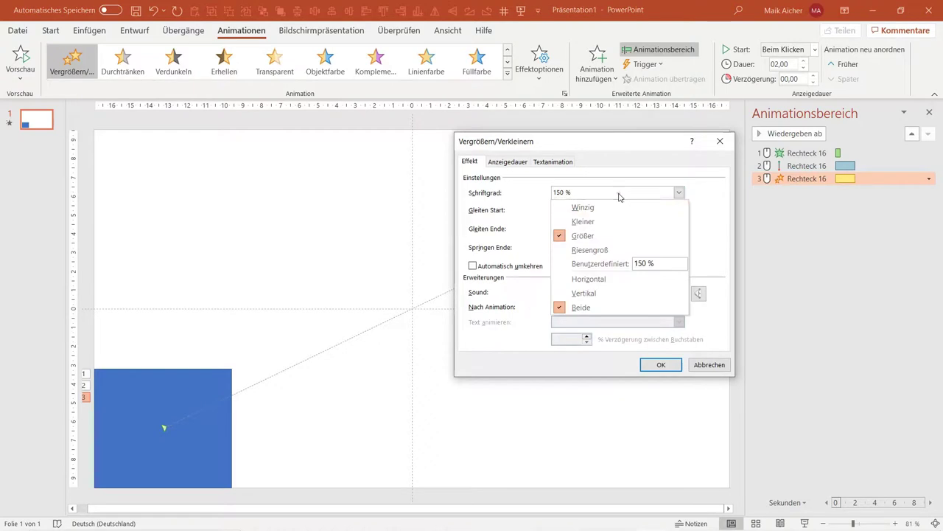
left_click(638, 263)
key("Return")
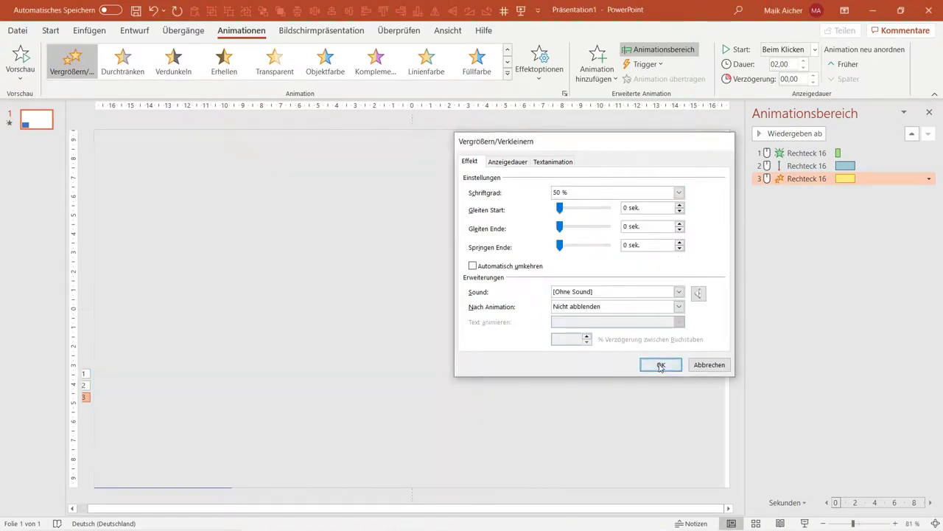
left_click(658, 364)
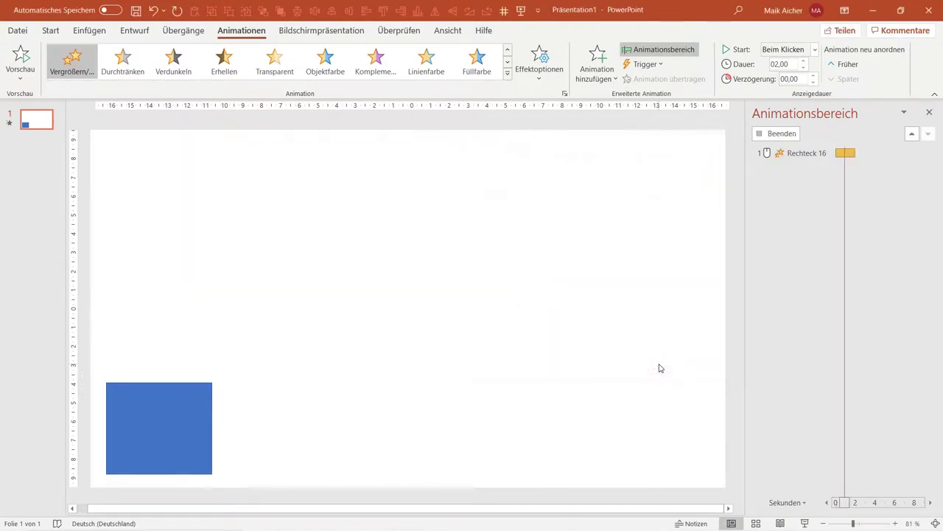
Step: Set the third Rechteck 16 effect (shrink) to start 'Mit Vorheriger' and preview it in a slide show
left_click(815, 50)
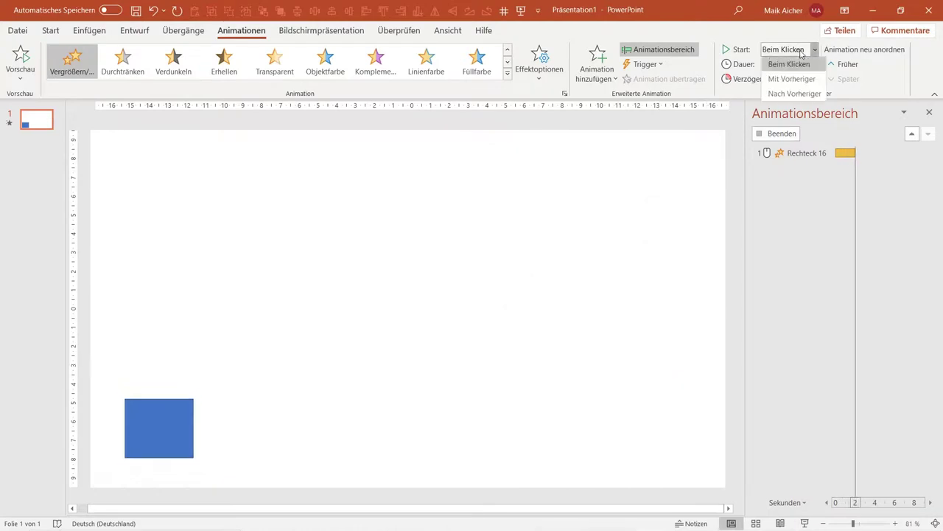
left_click(801, 80)
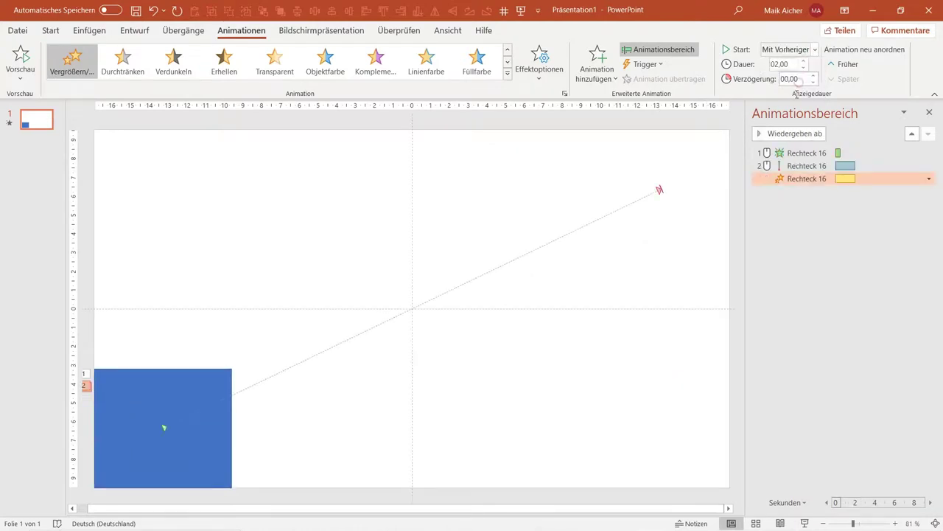
left_click(805, 523)
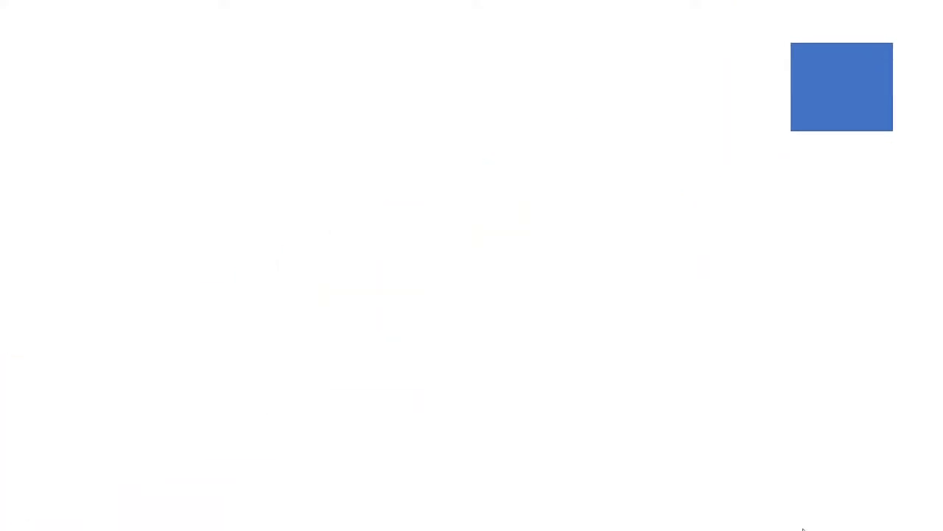
key("Escape")
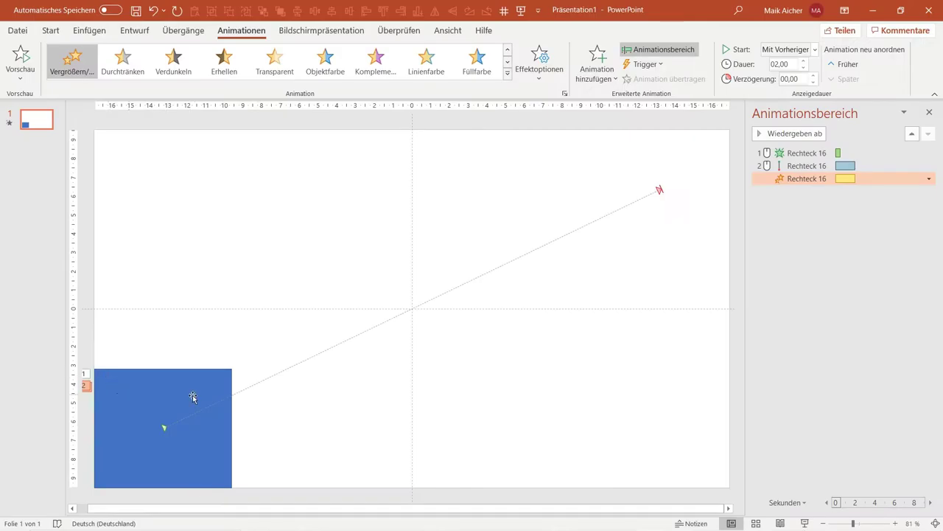
left_click(795, 166)
Step: Open the motion path's Effektoptionen to check its timing and close it with OK
right_click(796, 168)
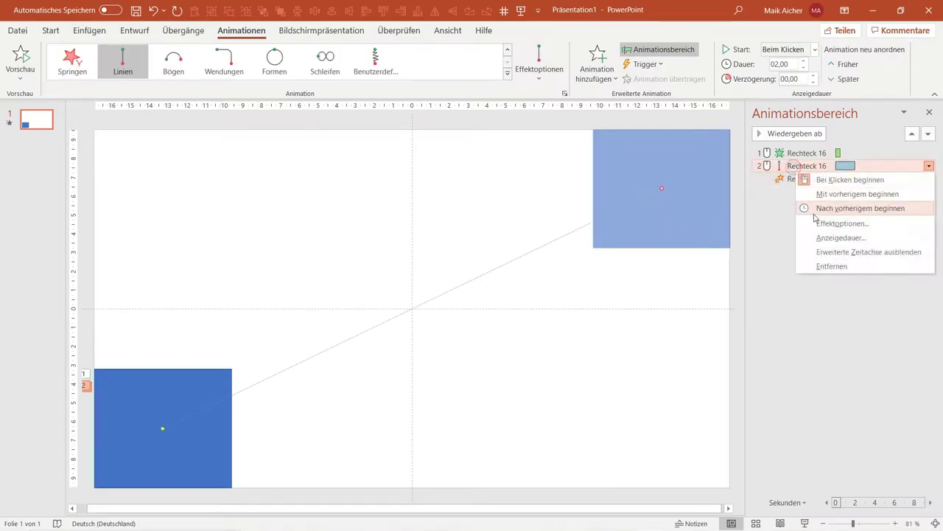
left_click(822, 224)
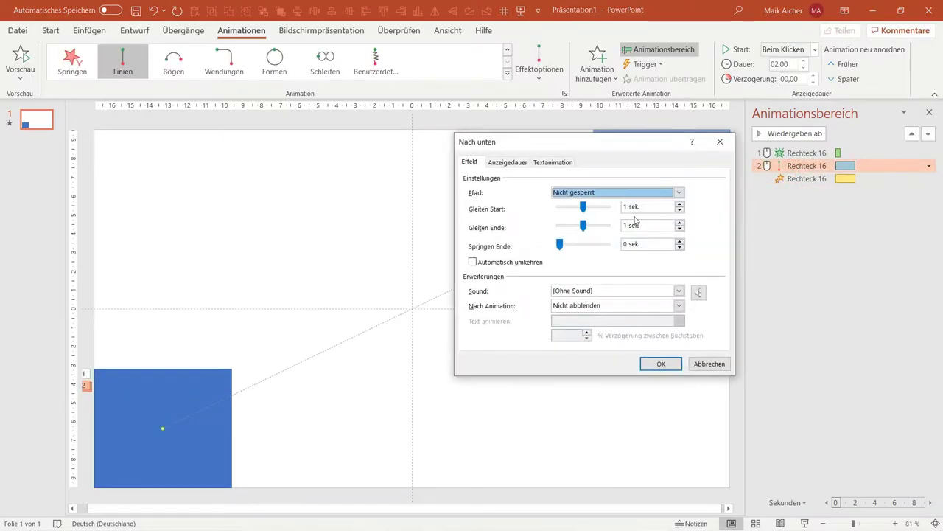
left_click(672, 366)
Step: Set the shrink effect's Gleiten Start and Gleiten Ende to 1 sek., then preview
left_click(815, 180)
right_click(815, 181)
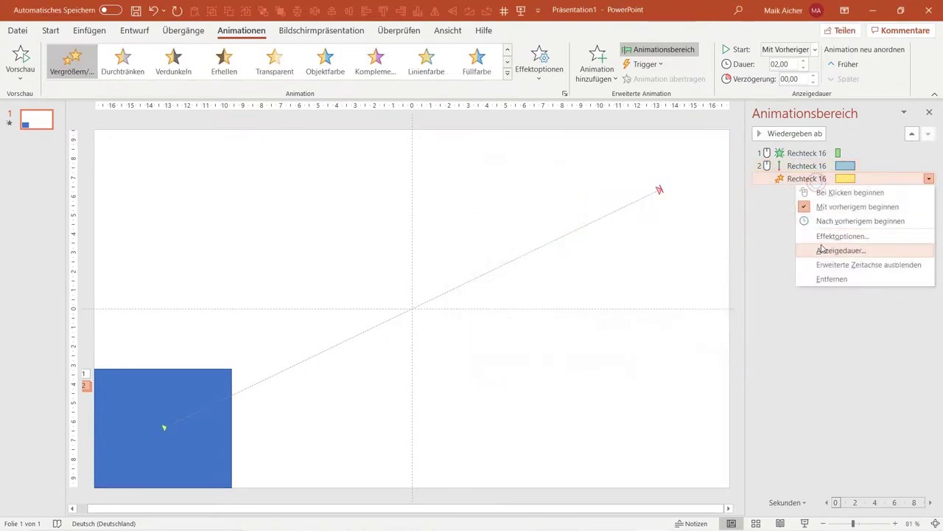
left_click(829, 234)
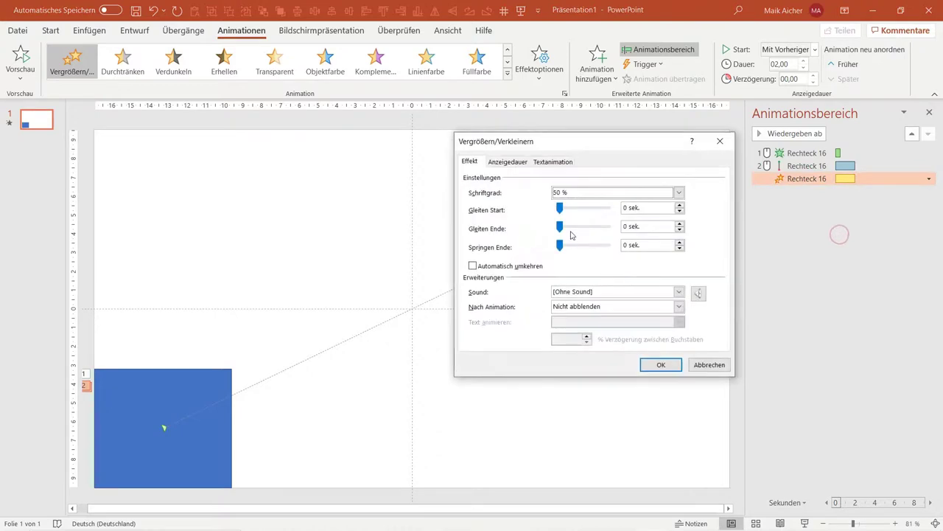
double_click(625, 208)
type("1")
left_click(625, 226)
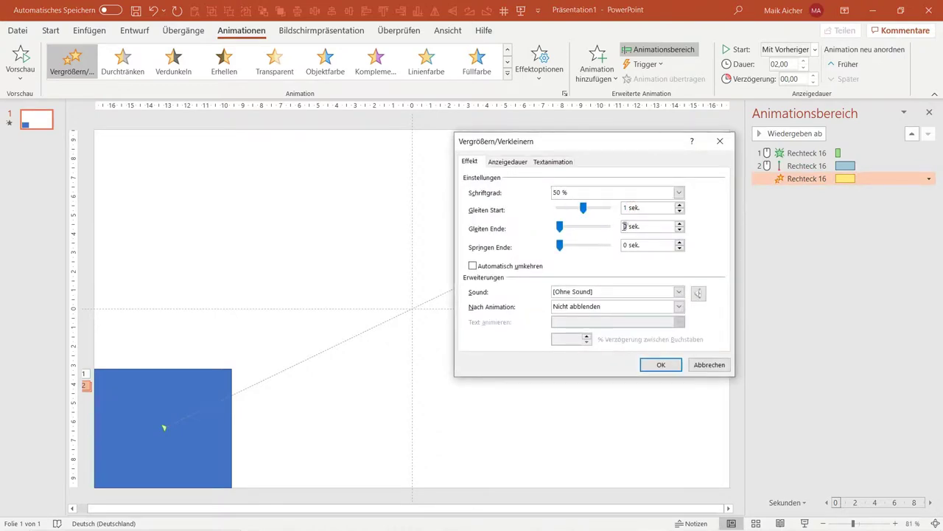
left_click(659, 363)
left_click(807, 522)
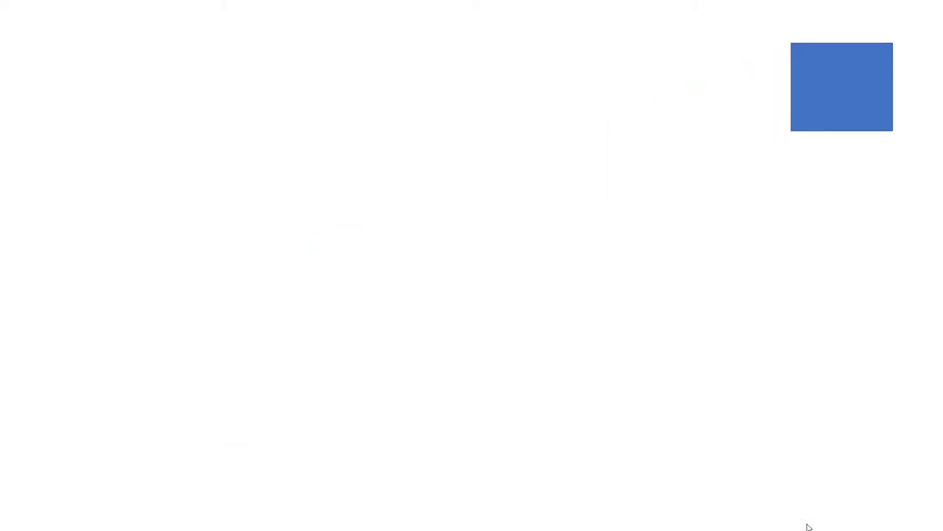
key("Escape")
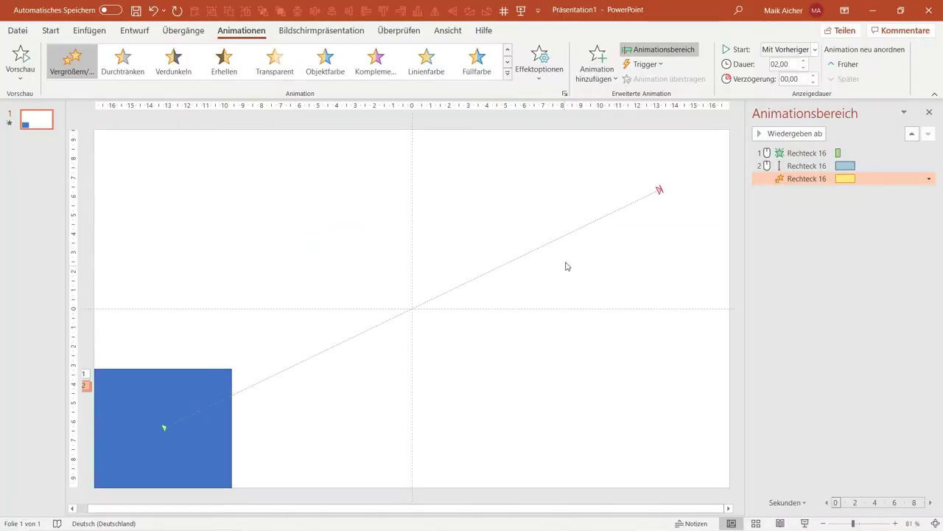
Step: Duplicate slide 1 as slide 2 and delete all three animations from slide 2
left_click(580, 260)
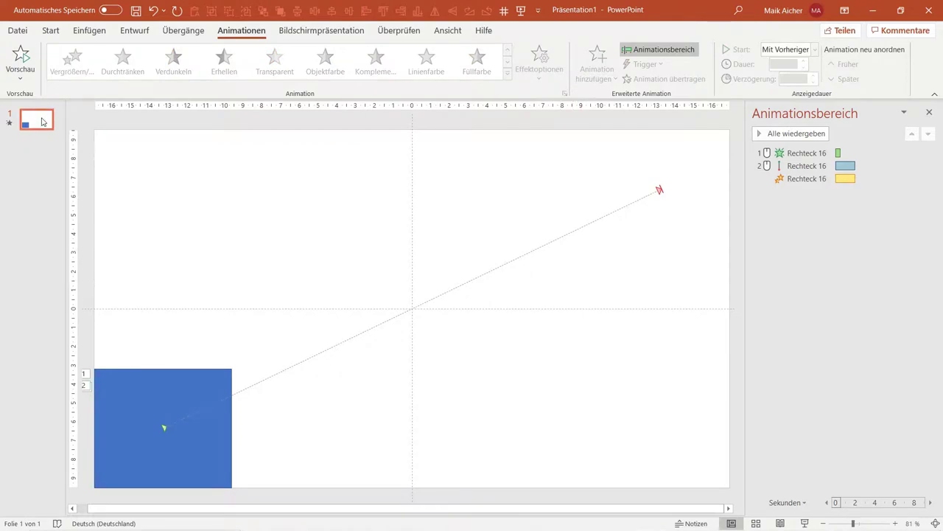
key("ctrl+v")
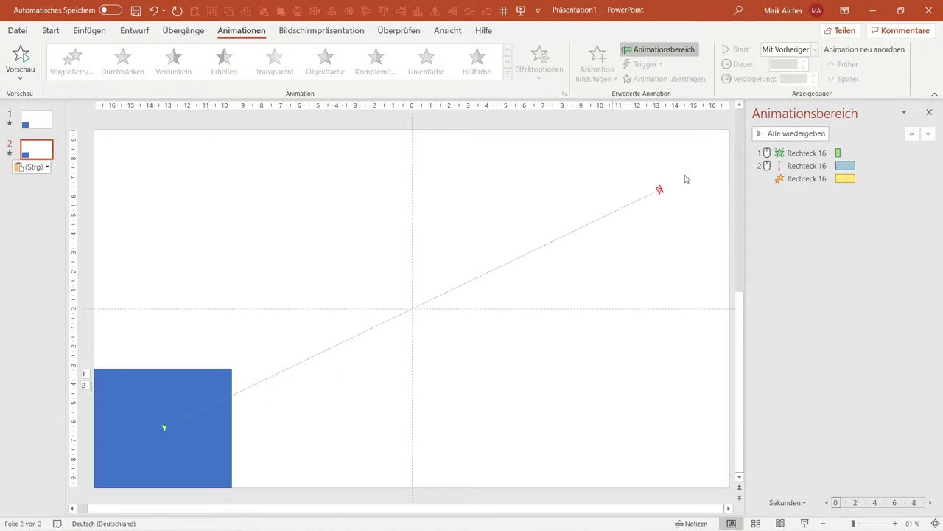
left_click(807, 152)
left_click(808, 178, "shift")
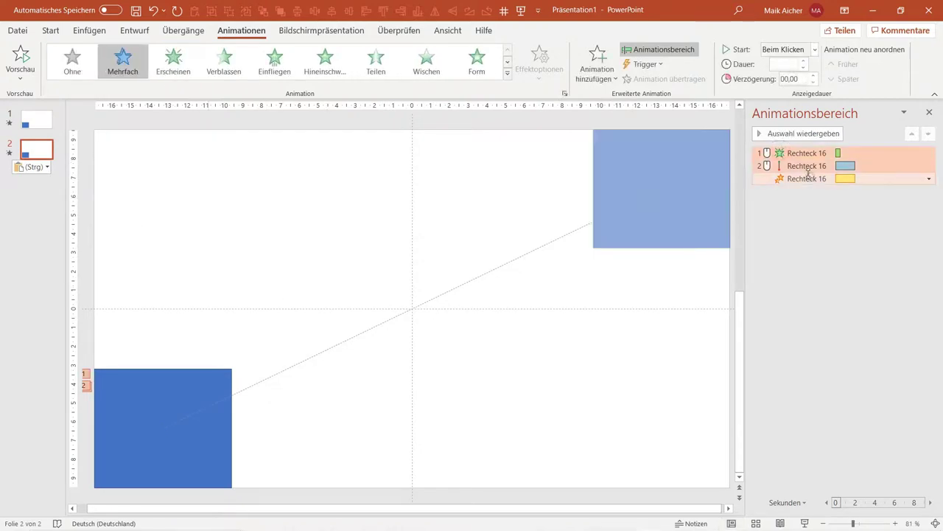
key("Delete")
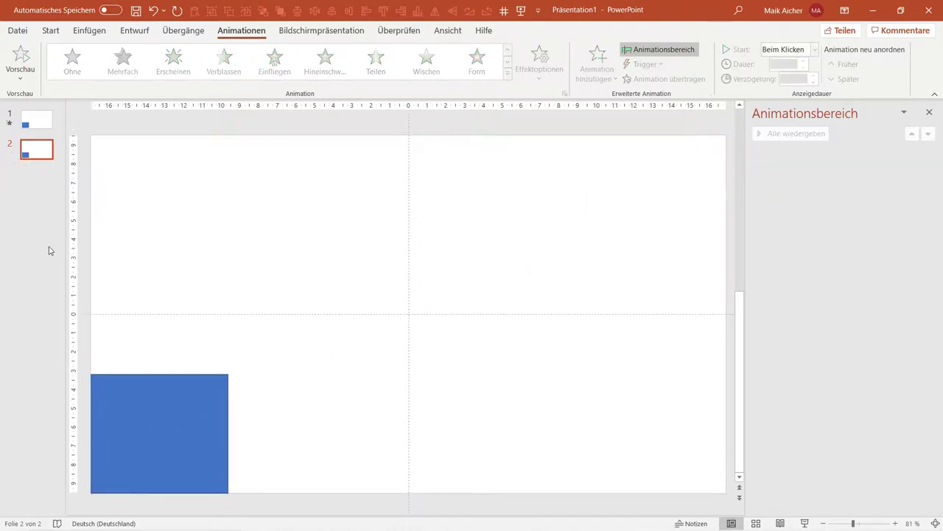
Step: Compare both slides and preview the slide show from slide 1
left_click(53, 126)
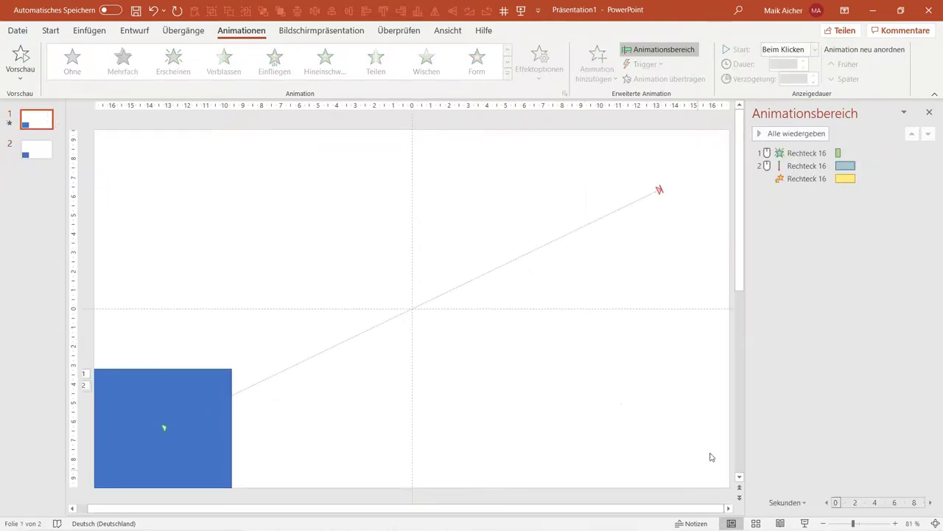
left_click(37, 150)
left_click(36, 119)
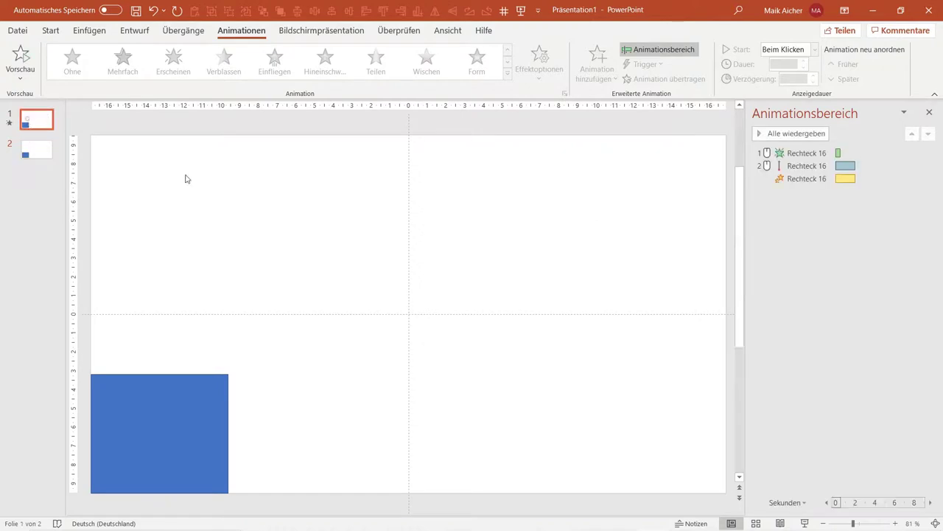
left_click(804, 523)
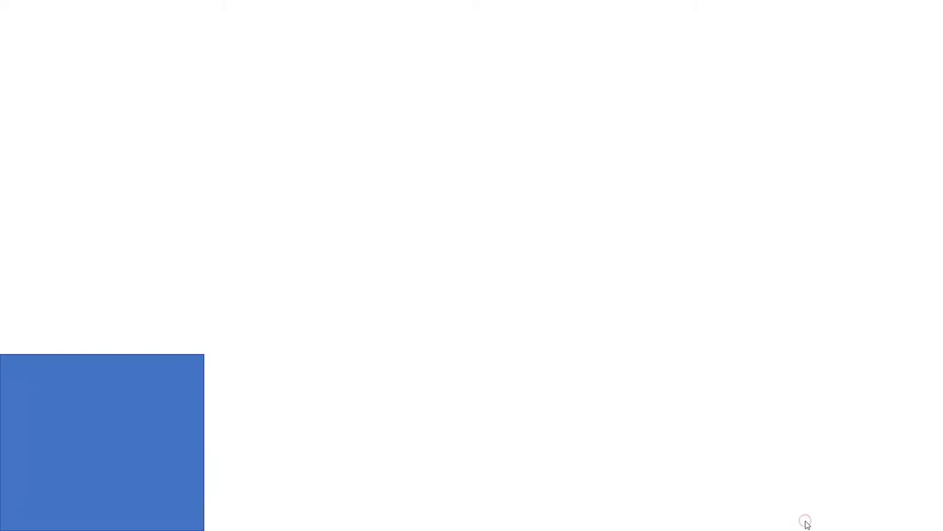
key("Escape")
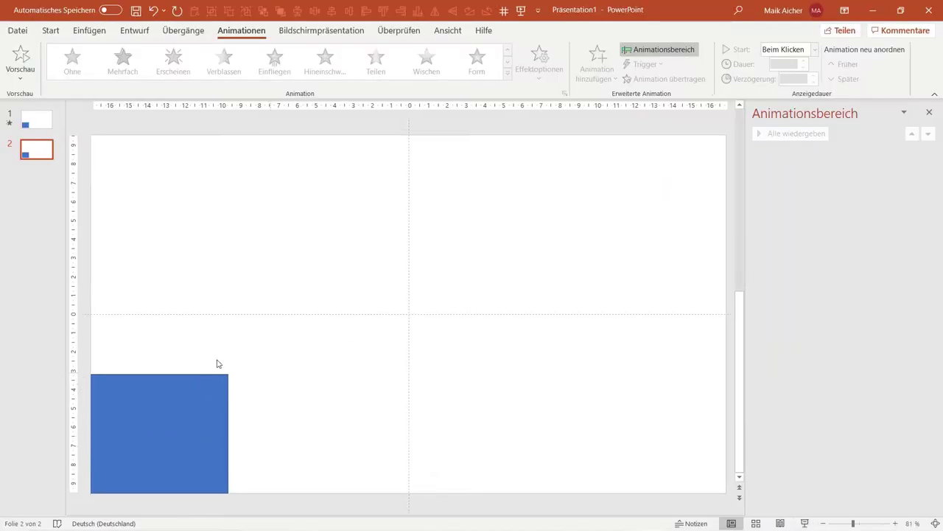
Step: Move slide 2's square to the top-right corner, cut it and paste it onto slide 1
left_click(132, 386)
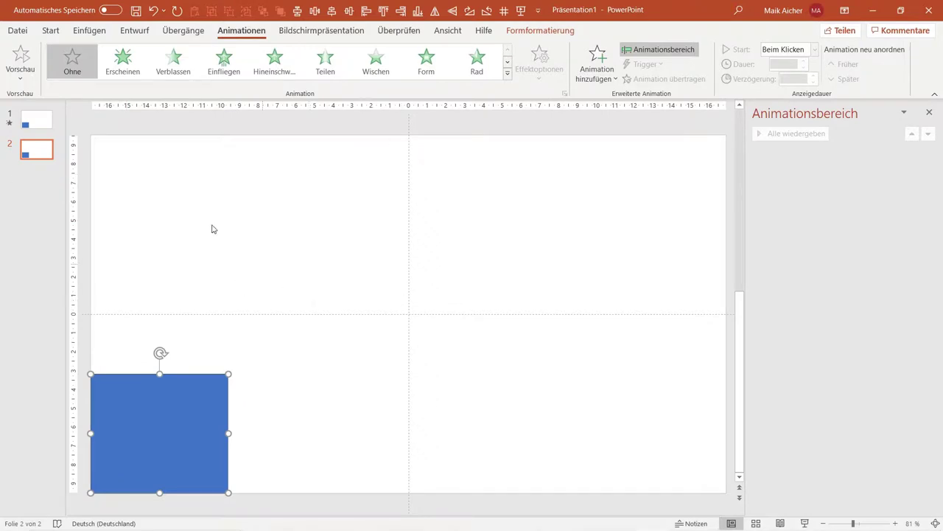
mouse_move(163, 415)
left_mouse_down()
mouse_move(658, 176)
mouse_move(657, 188)
left_mouse_up()
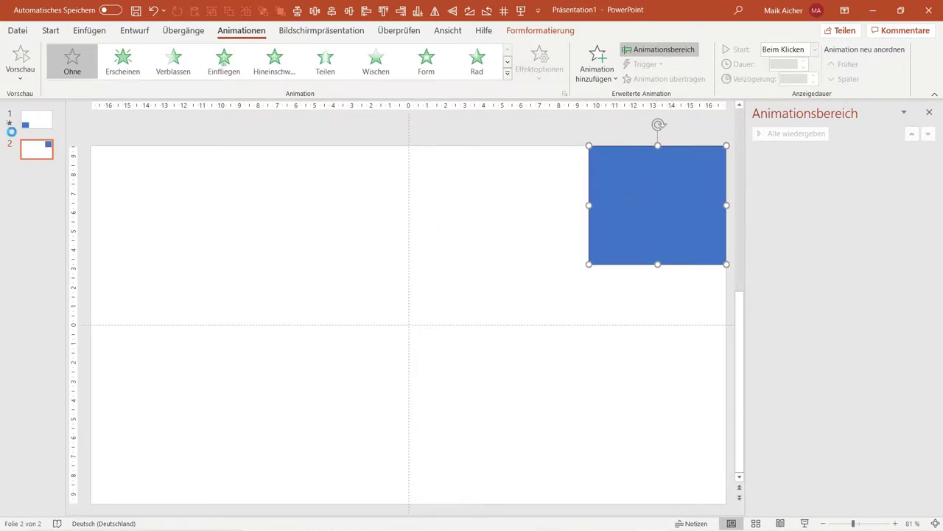
key("ctrl+x")
left_click(33, 124)
key("ctrl+v")
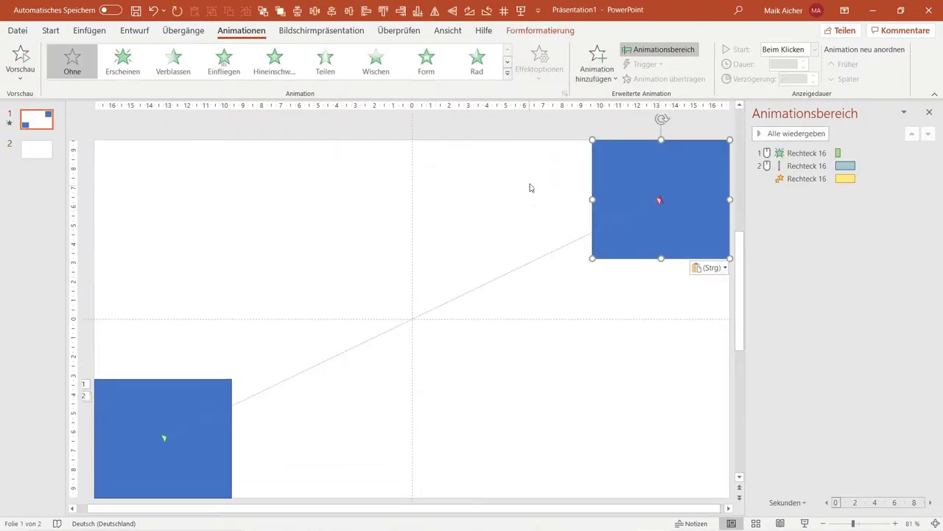
Step: Lock the pasted square's aspect ratio and scale its height to 50 % in Form formatieren
right_click(625, 148)
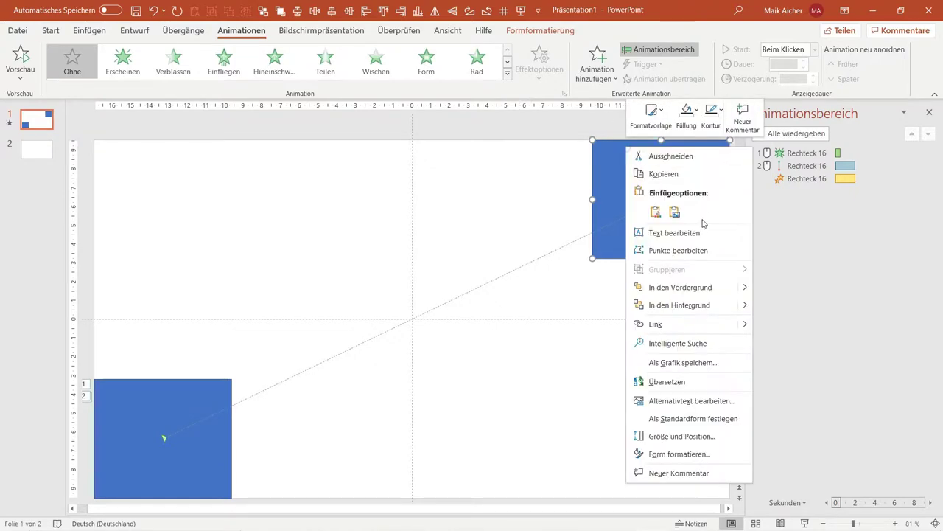
left_click(679, 453)
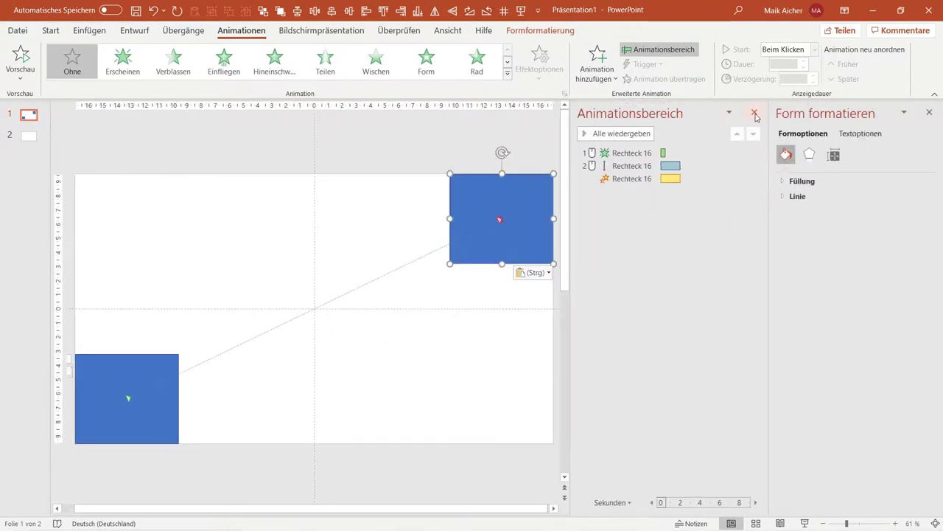
left_click(755, 115)
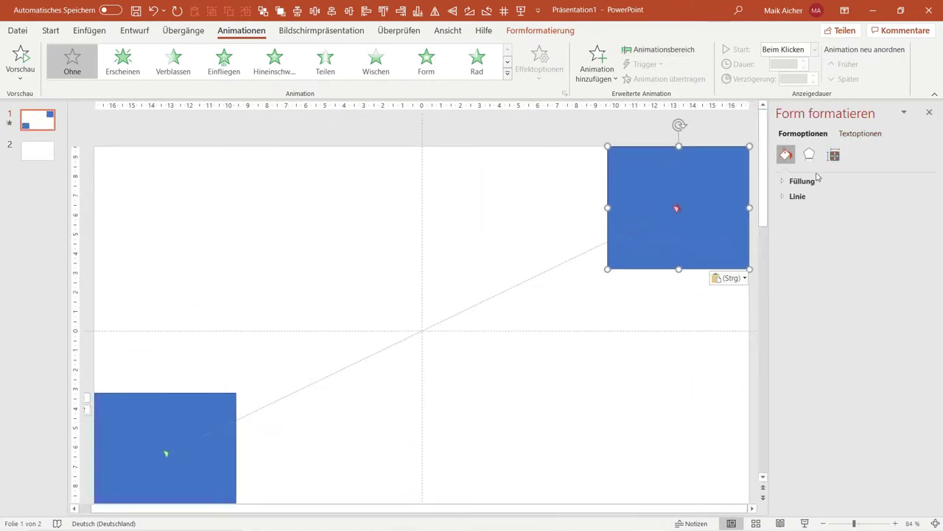
left_click(835, 155)
left_click(799, 181)
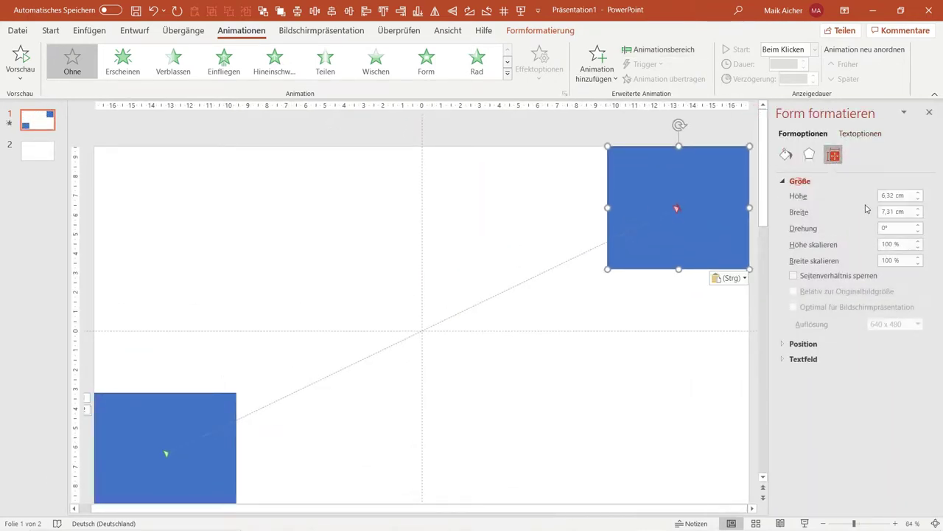
left_click(794, 275)
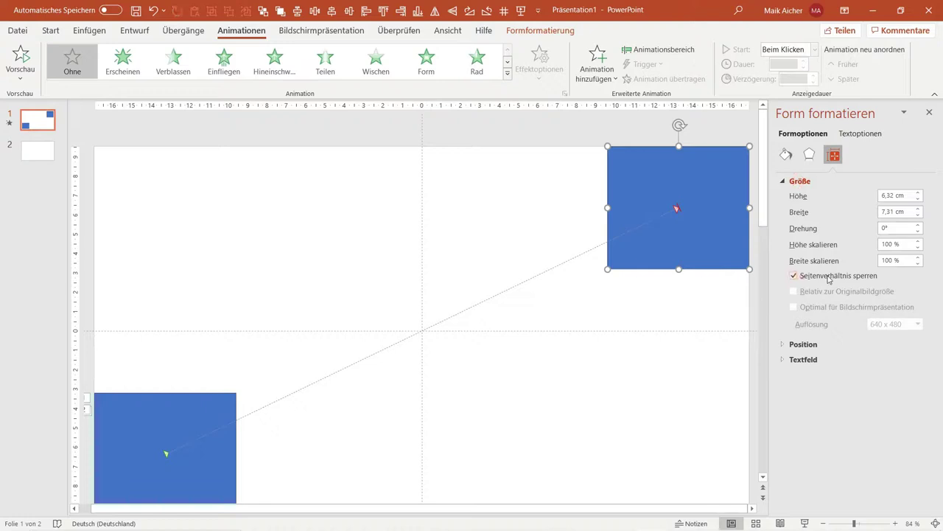
left_click(890, 244)
type("50")
key("Return")
Step: Align the small square with the motion path's upper-right end
left_click(703, 325)
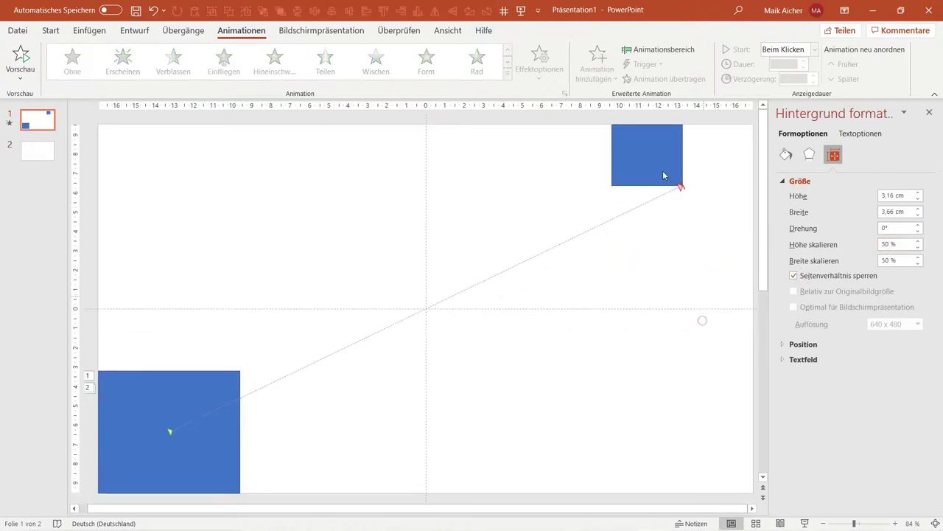
left_click(690, 196)
left_click_drag(691, 198, 706, 204)
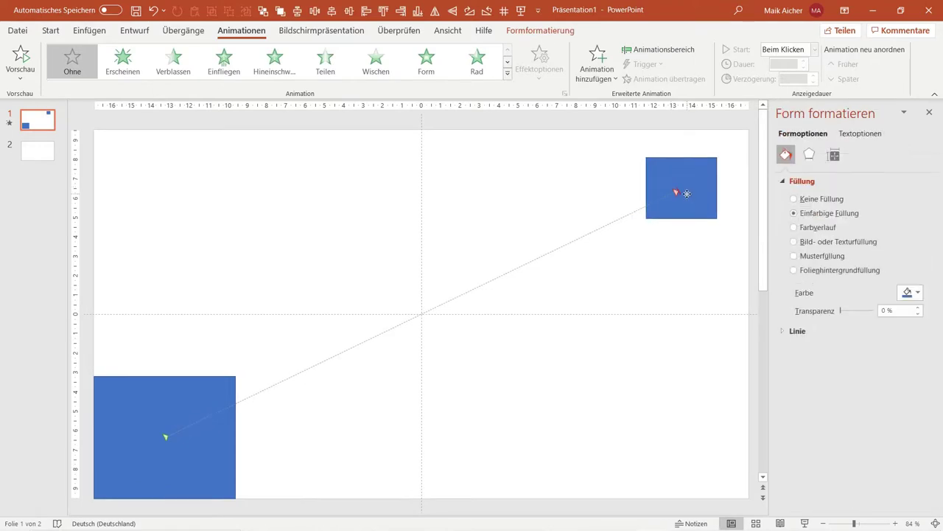
left_click(643, 202)
Step: Paste the small square onto slide 2 and preview the handoff in a slide show
left_click(42, 157)
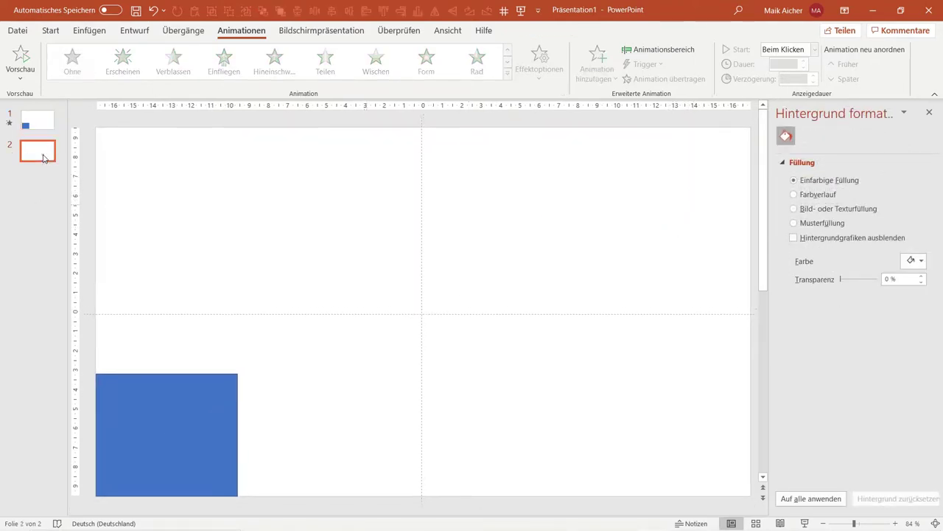
key("ctrl+v")
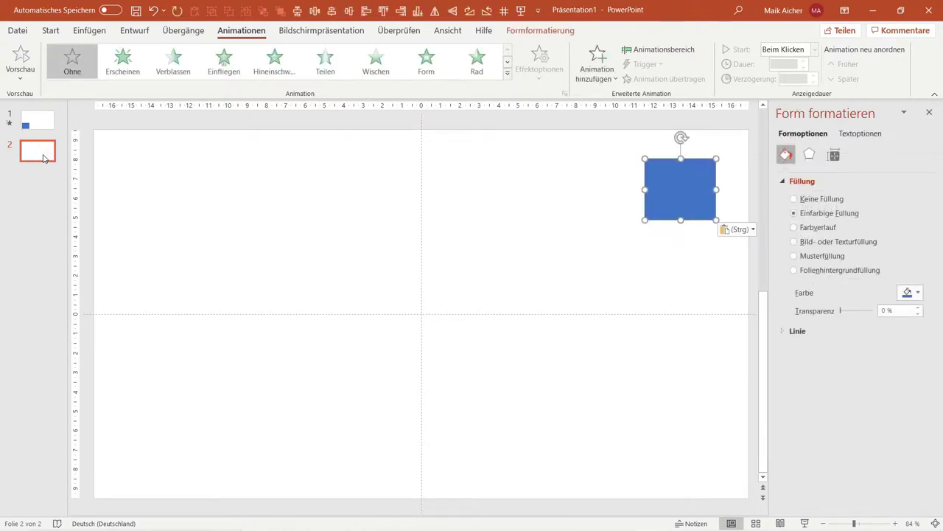
left_click(29, 124)
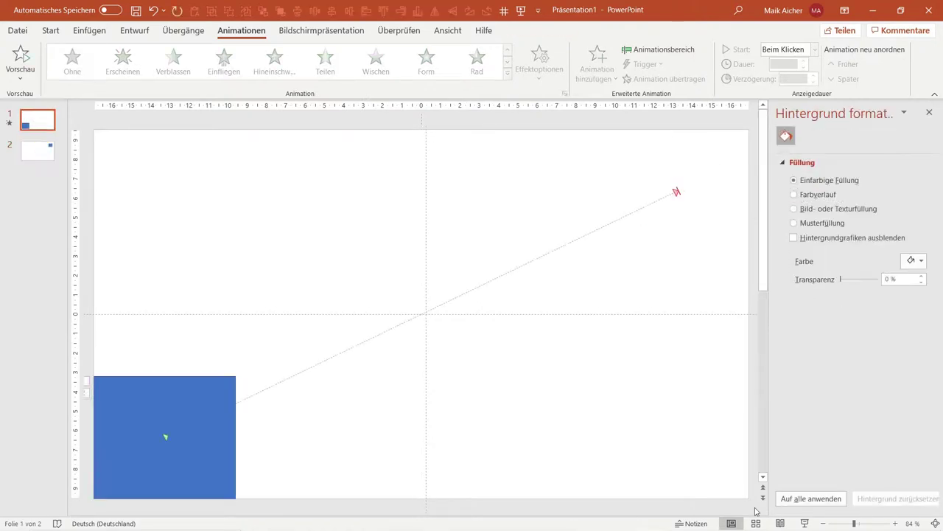
left_click(806, 522)
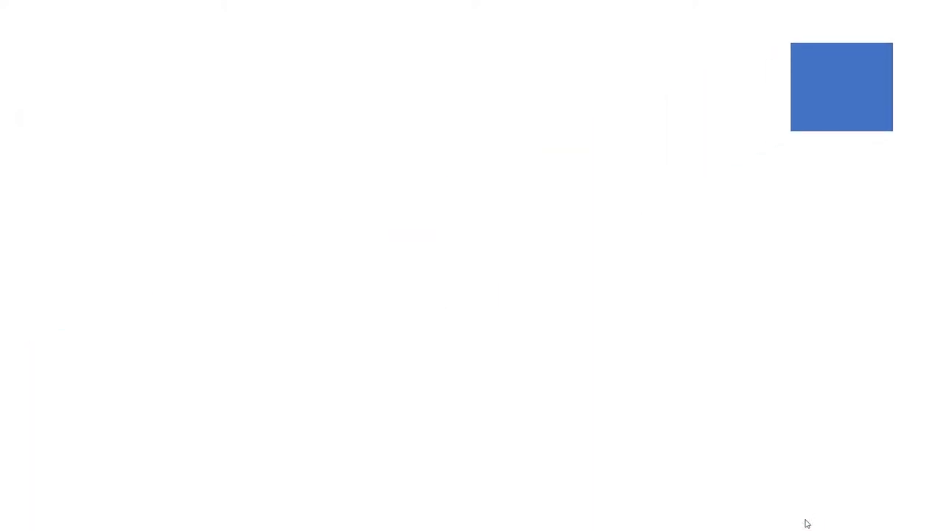
left_click(807, 522)
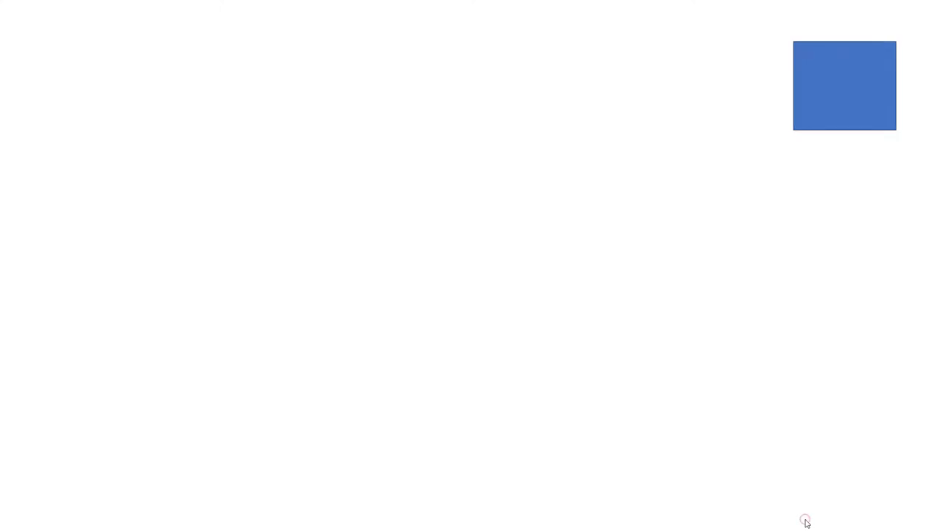
key("Escape")
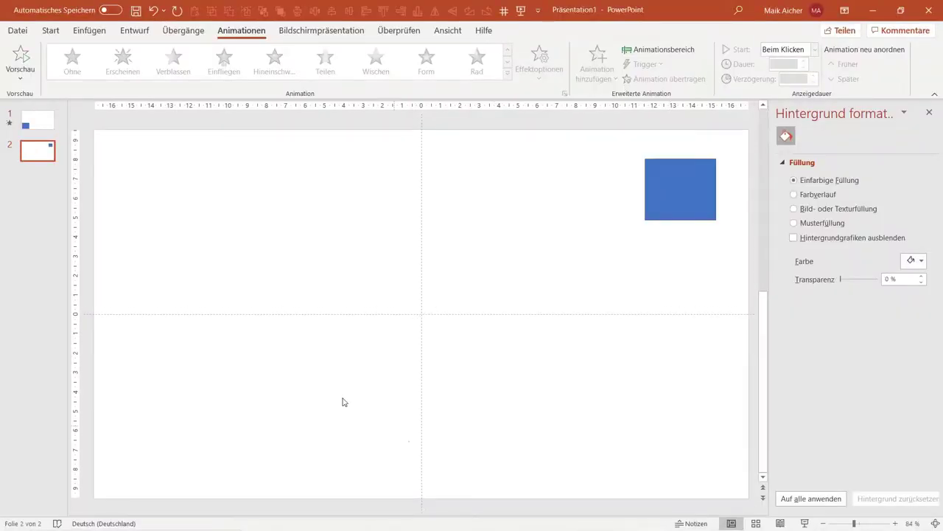
Step: Cut the small square from slide 2 and paste it onto slide 1
left_click(679, 185)
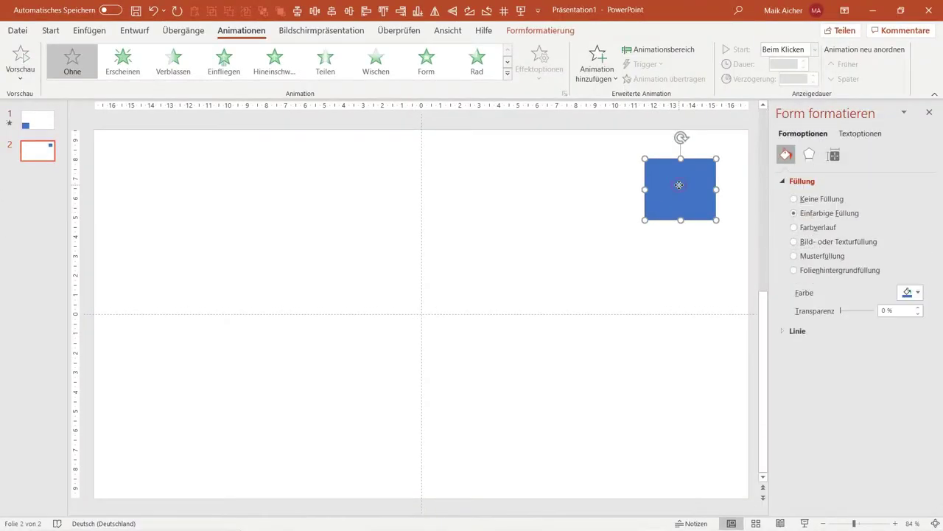
key("ctrl+x")
left_click(37, 120)
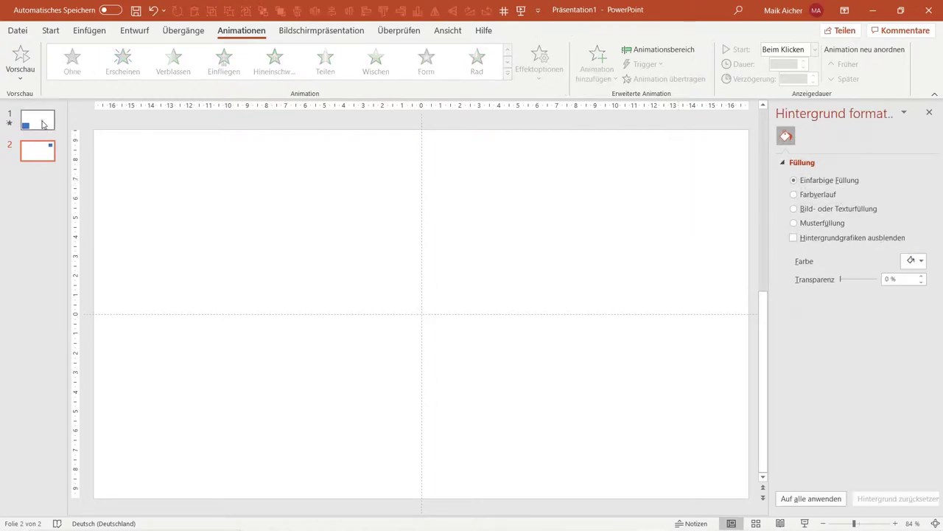
key("ctrl+v")
left_click(699, 223)
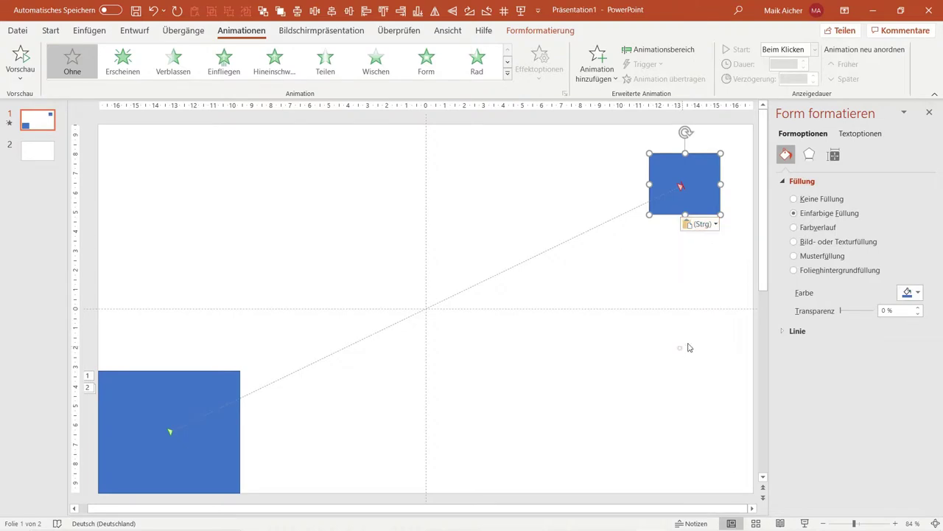
Step: Zoom in to compare the pasted square with the motion path's end, then zoom out and deselect
scroll(678, 346, "up", 10, "ctrl")
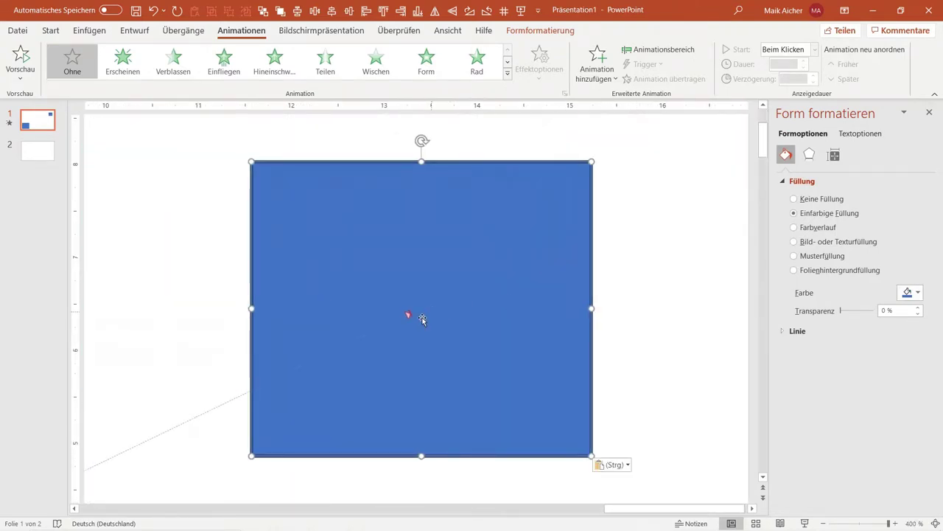
left_click(412, 315)
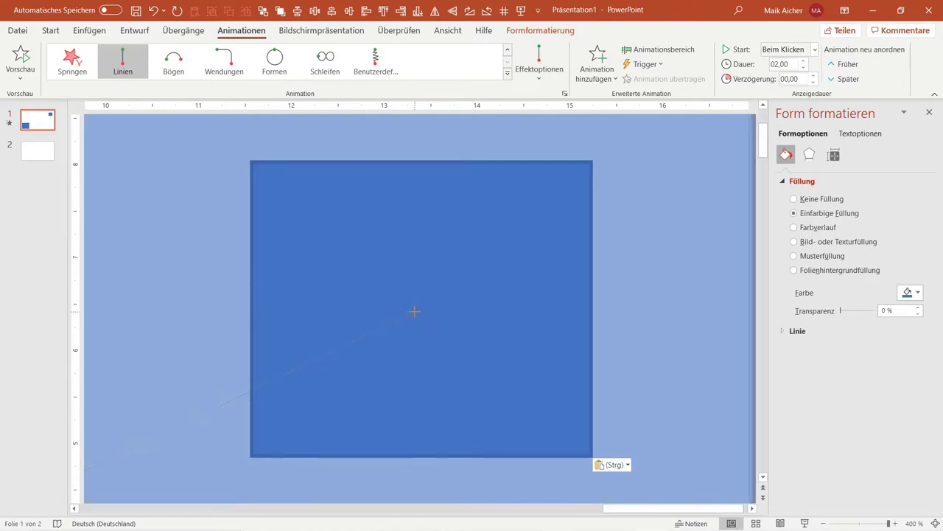
key("Escape")
scroll(430, 319, "down", 5, "ctrl")
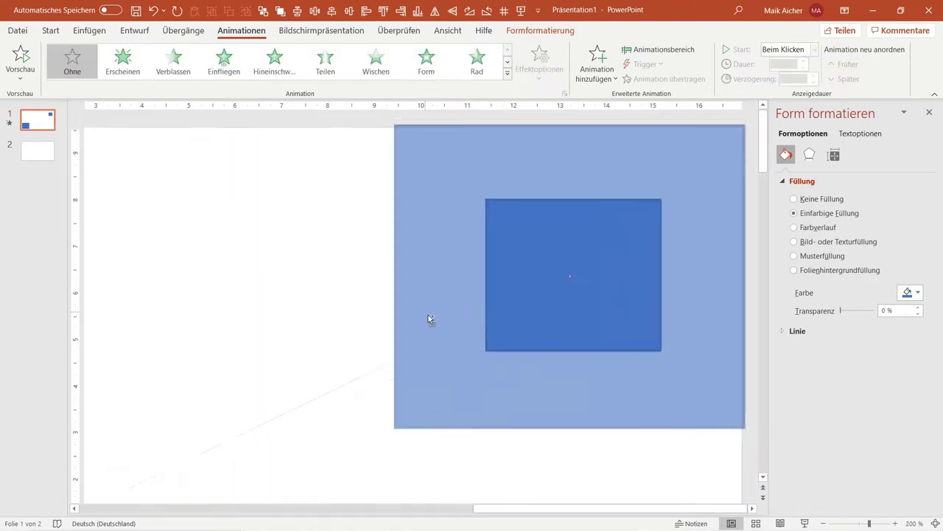
scroll(431, 320, "down", 2, "ctrl")
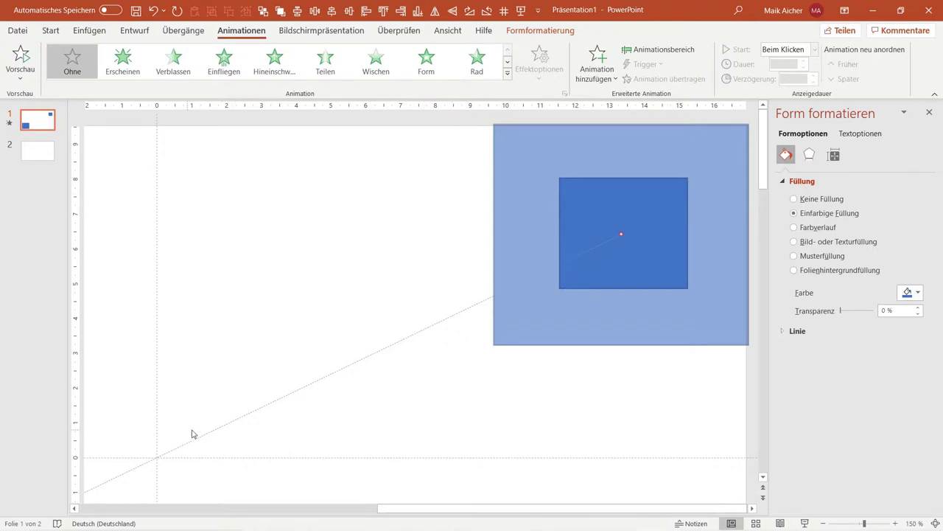
left_click(421, 258)
left_click(641, 194)
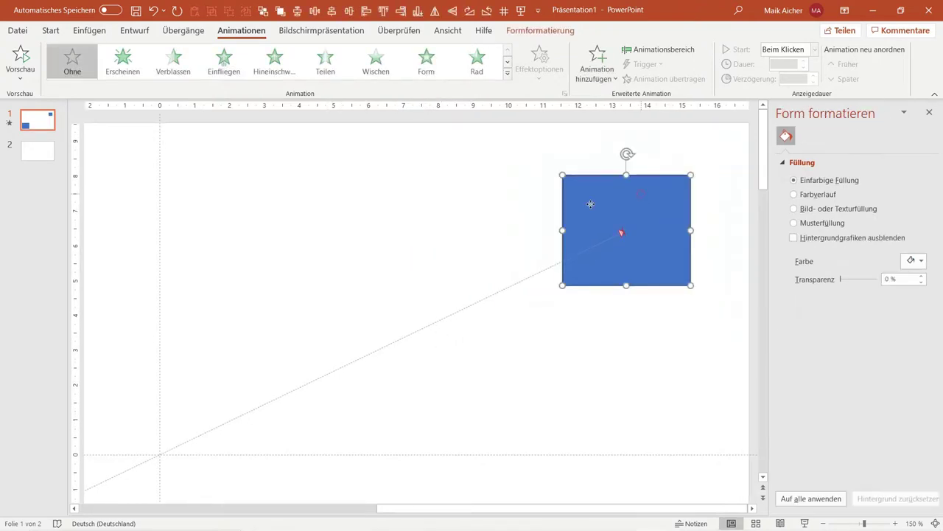
left_click(377, 201)
Step: Draw a red vertical line through the small square from bottom to top
left_click(51, 30)
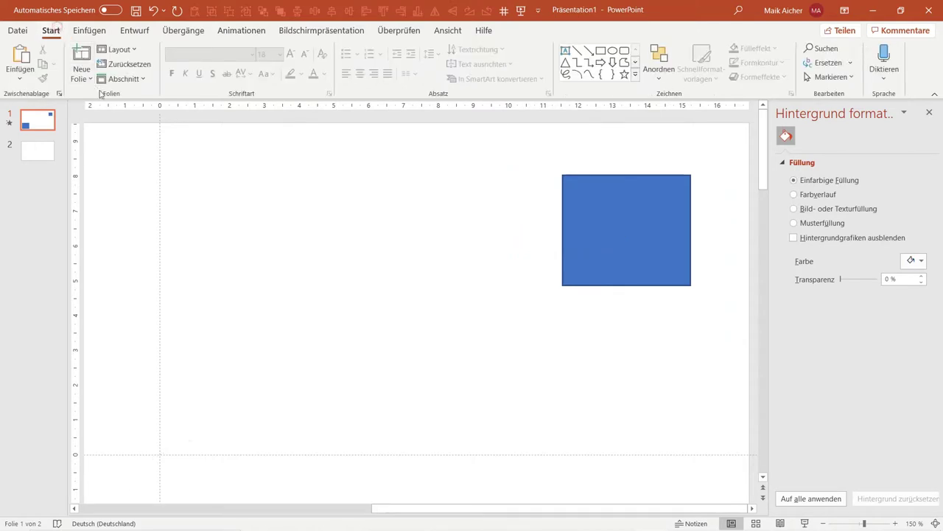
left_click(577, 52)
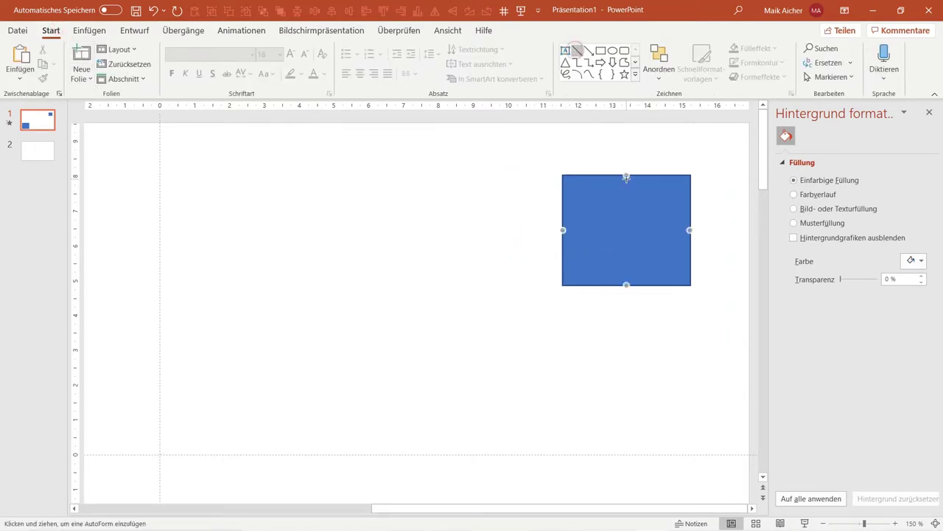
left_click_drag(626, 285, 626, 176)
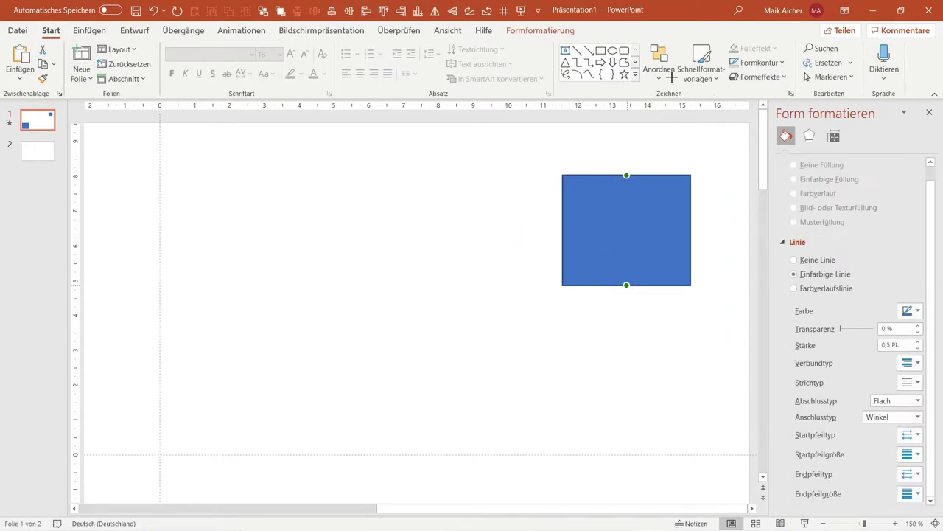
left_click(751, 59)
left_click(741, 175)
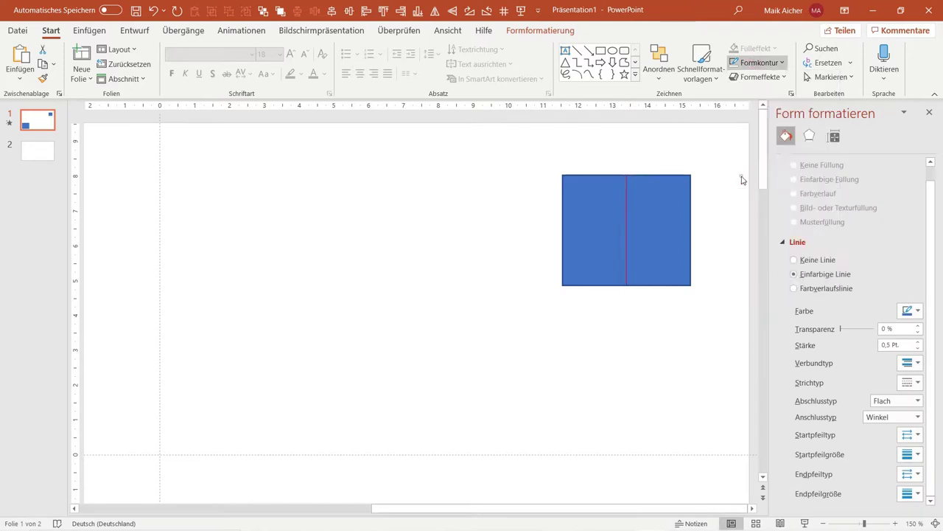
scroll(633, 214, "up", 5, "ctrl")
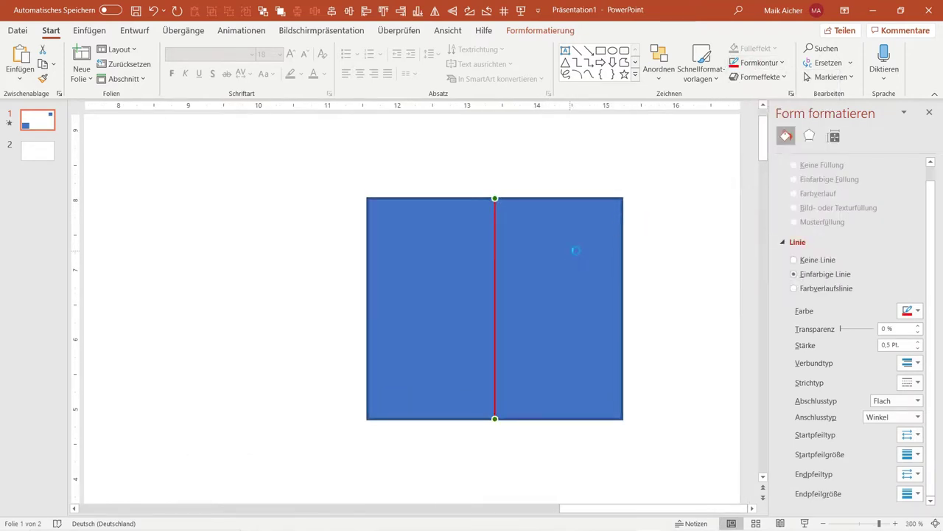
Step: Duplicate the red line and stretch the copy horizontally between the square's left and right edges
key("ctrl+d")
left_click_drag(524, 228, 368, 309)
left_click_drag(524, 449, 622, 308)
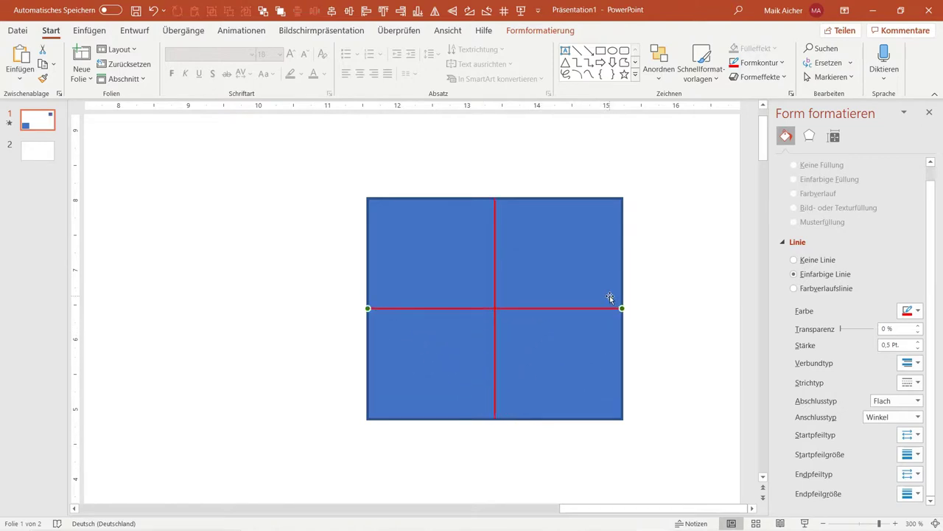
scroll(610, 298, "down", 10)
scroll(522, 324, "down", 5)
Step: On the Animations tab, select the large square and then the small top-right square
left_click(208, 413)
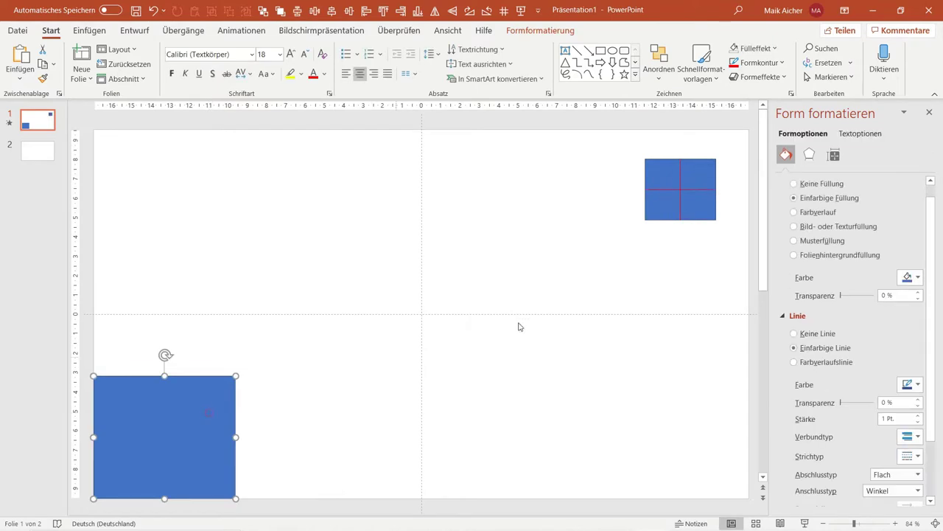
left_click(241, 30)
scroll(693, 186, "up", 5)
scroll(695, 187, "down", 4)
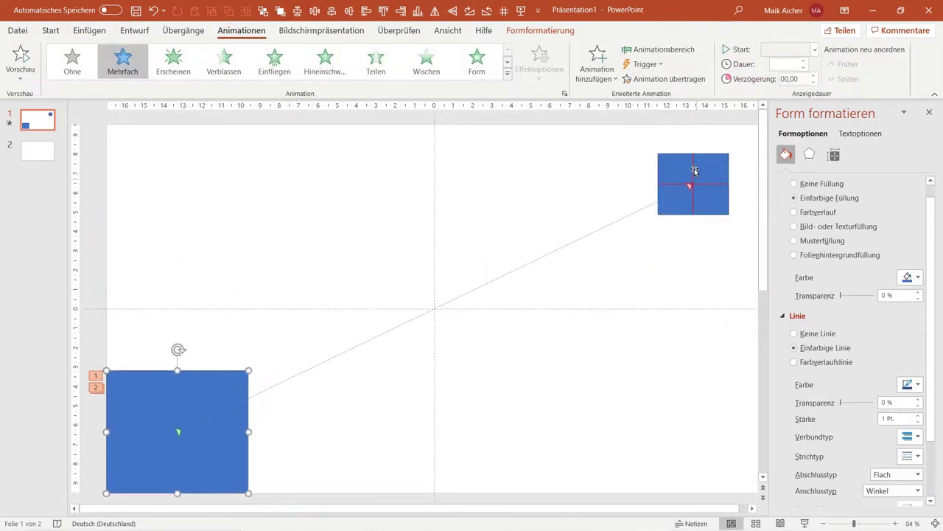
left_click(693, 184)
scroll(700, 185, "up", 4)
scroll(449, 319, "up", 2)
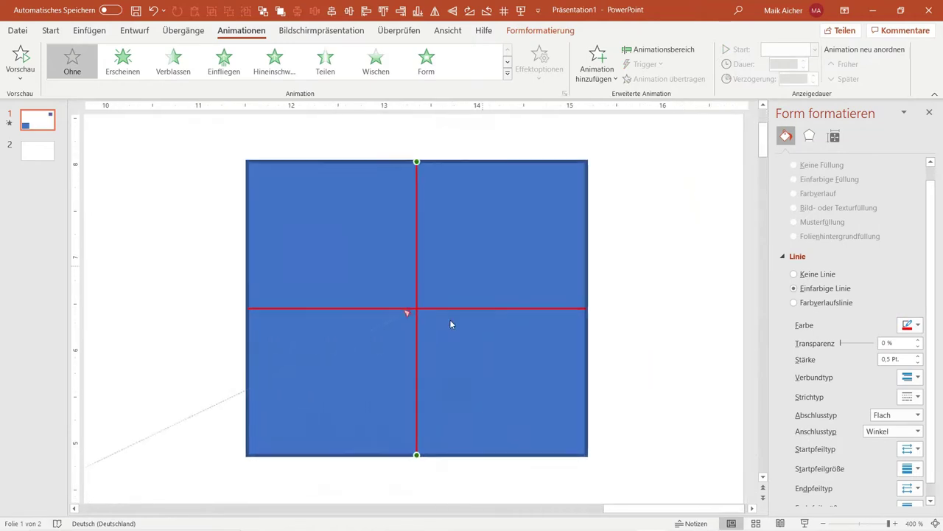
Step: Check the motion path and the red cross lines against the small square's centre
left_click(411, 311)
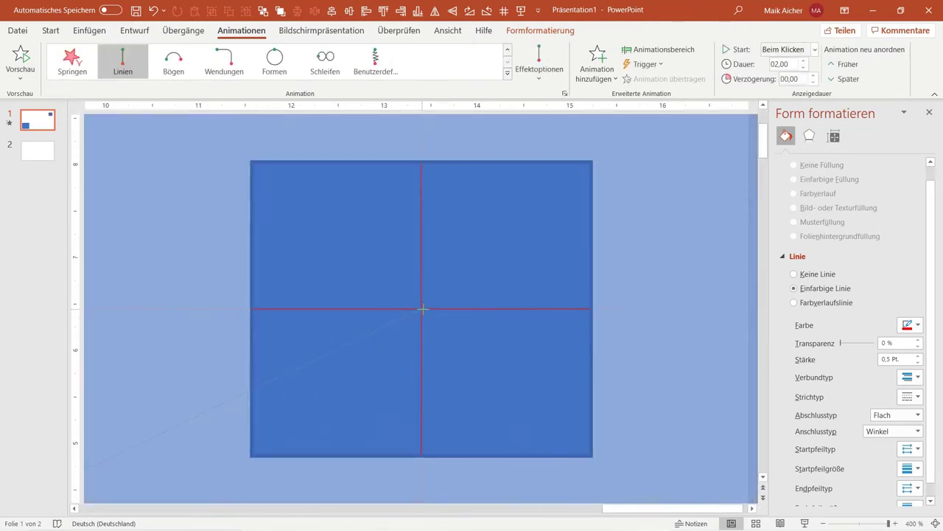
scroll(497, 266, "down", 10)
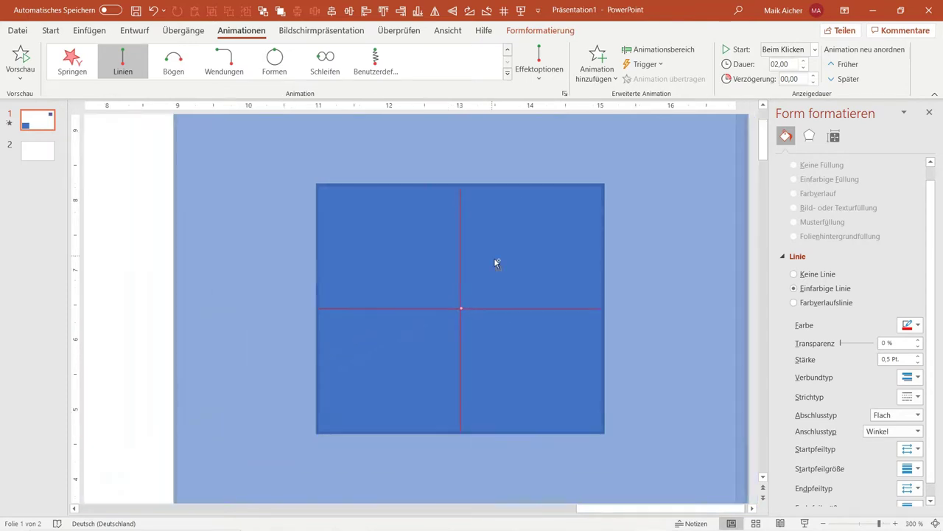
left_click(348, 241)
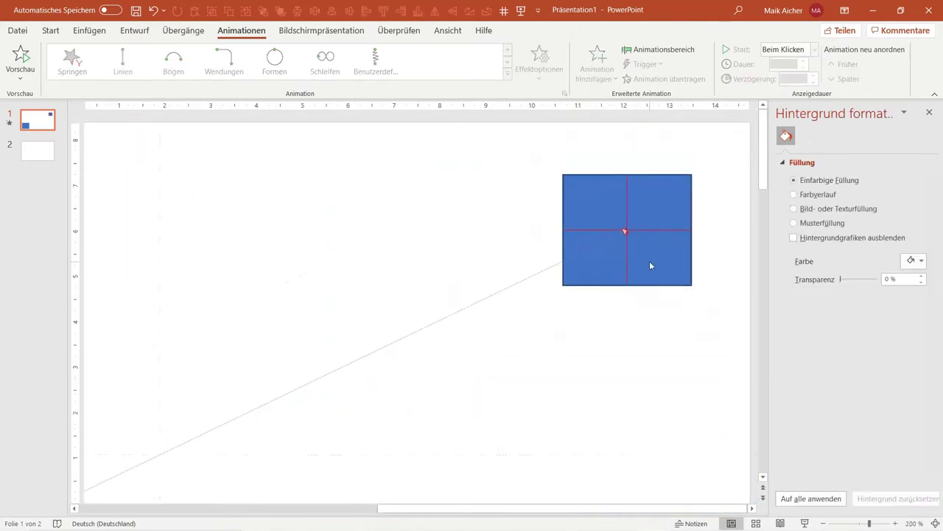
scroll(649, 267, "up", 1)
scroll(653, 266, "down", 2)
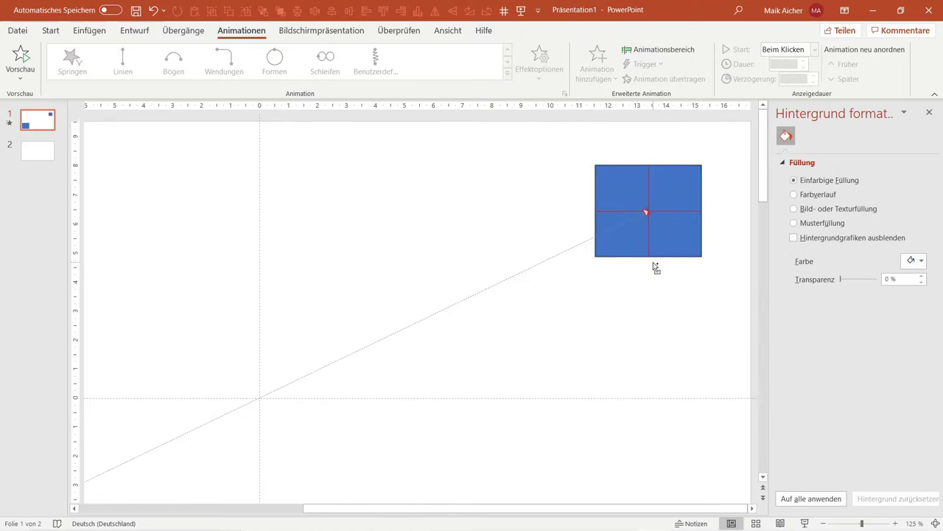
left_click(650, 184)
left_click(669, 214, "shift")
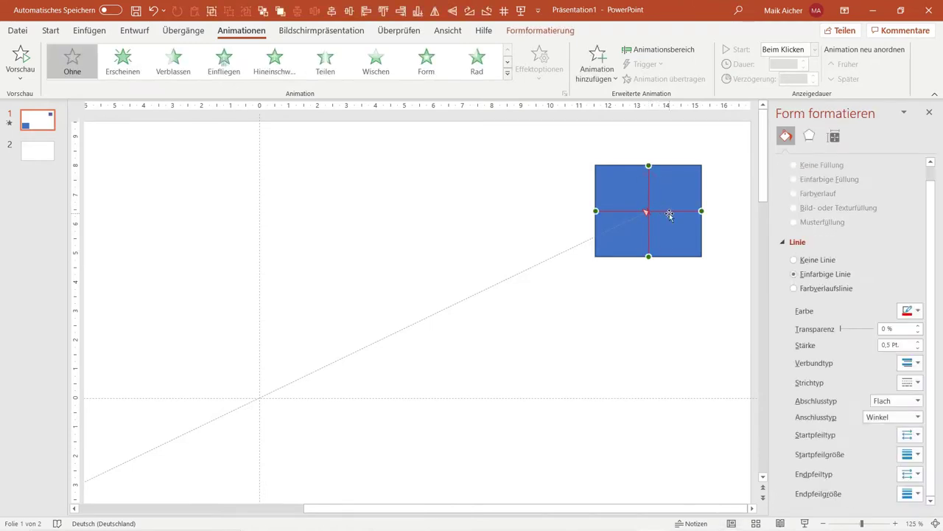
left_click(743, 227)
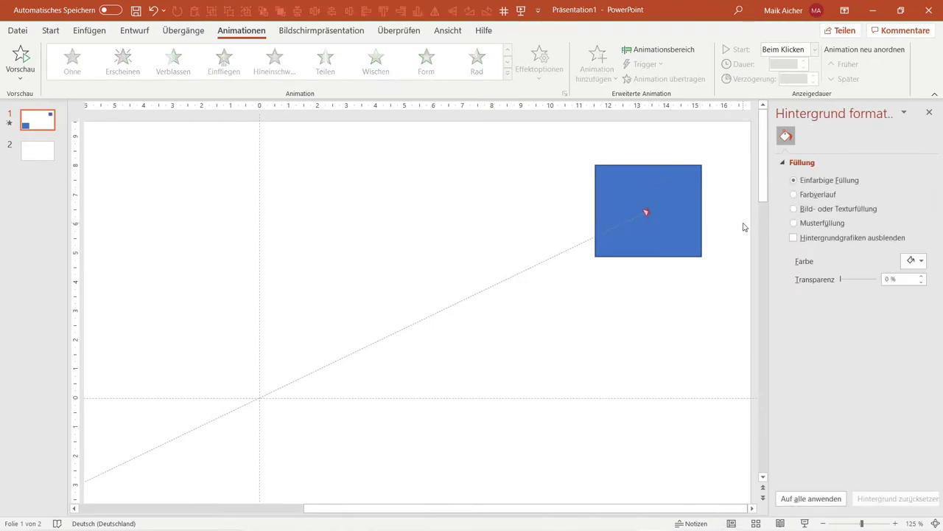
Step: Select the top-right blue square and preview the motion in a slide show
key("Tab")
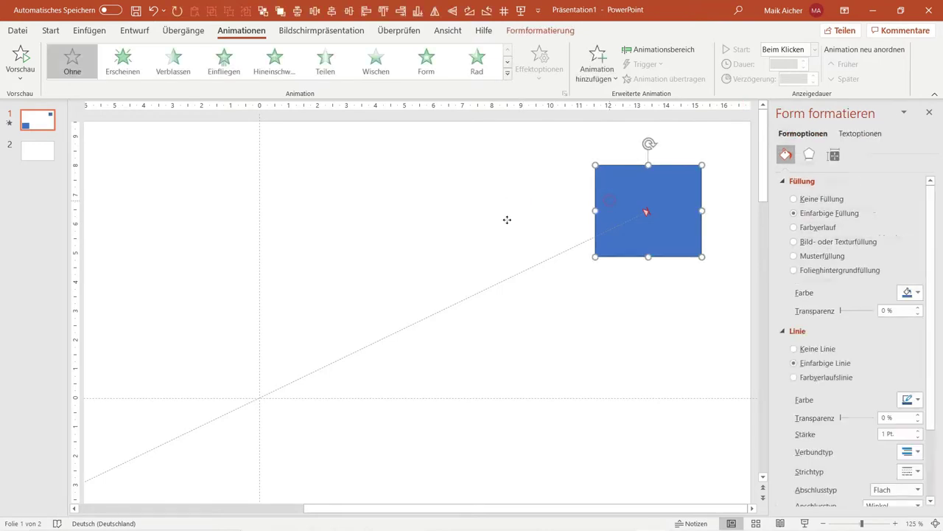
left_click(506, 219)
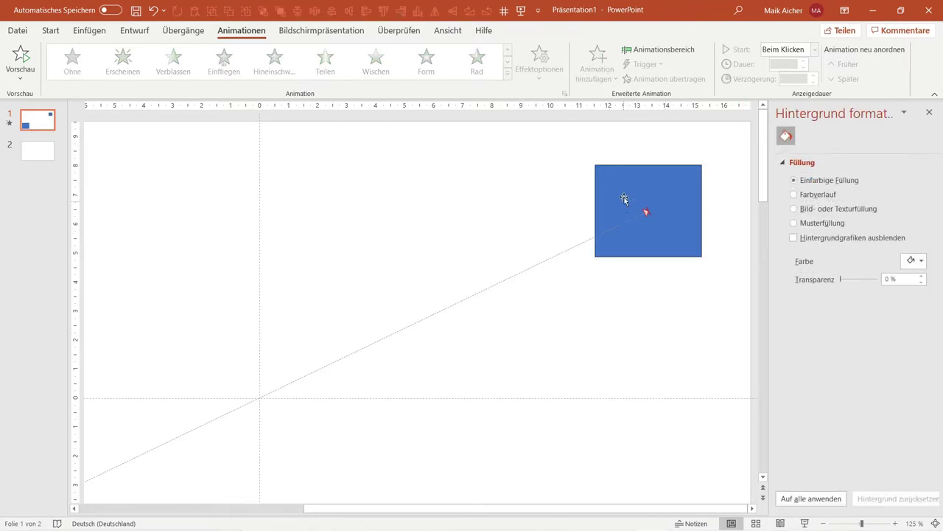
left_click(624, 199)
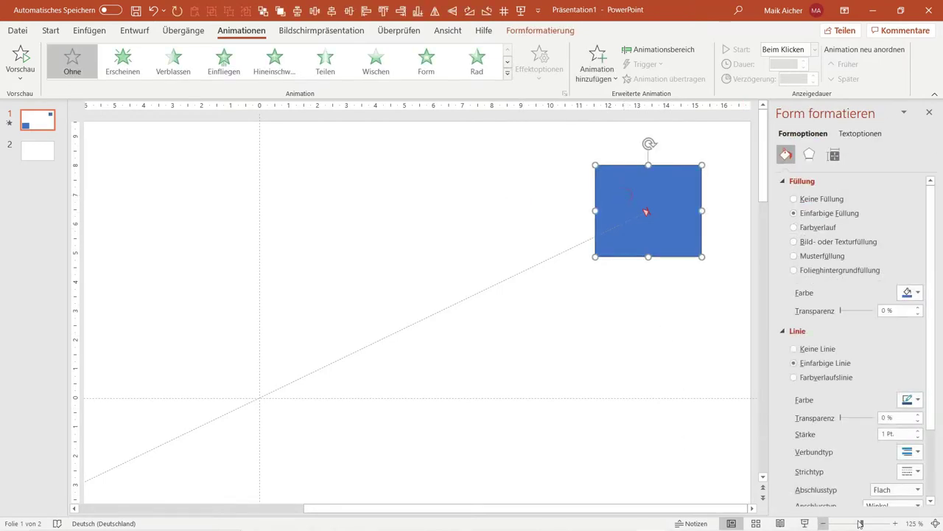
left_click(805, 523)
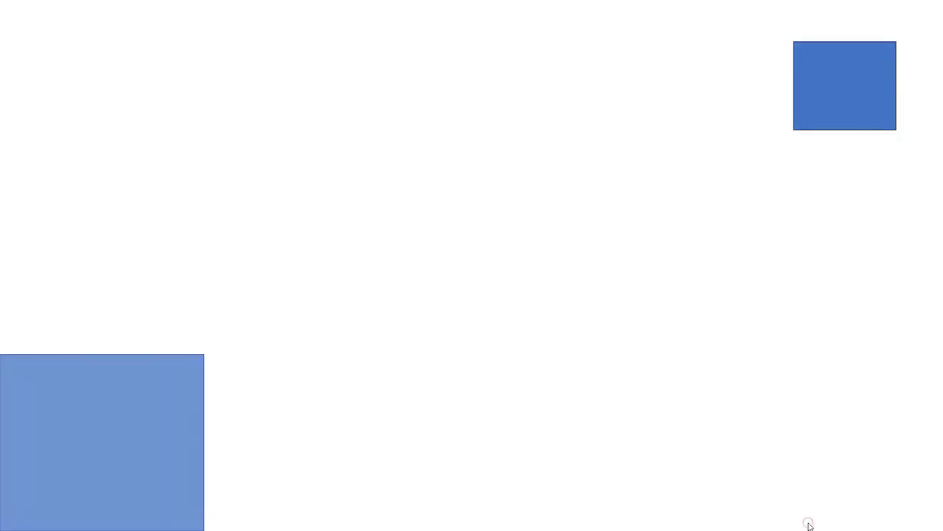
left_click(808, 523)
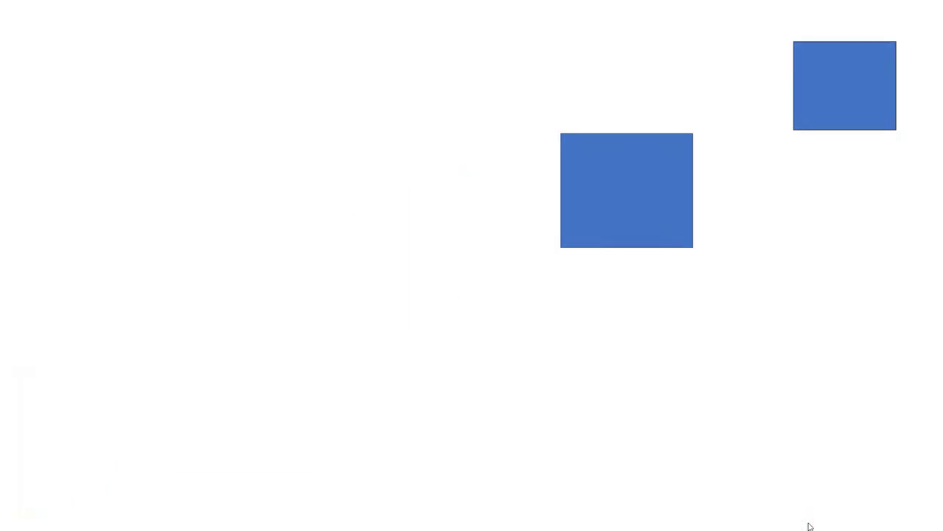
key("Escape")
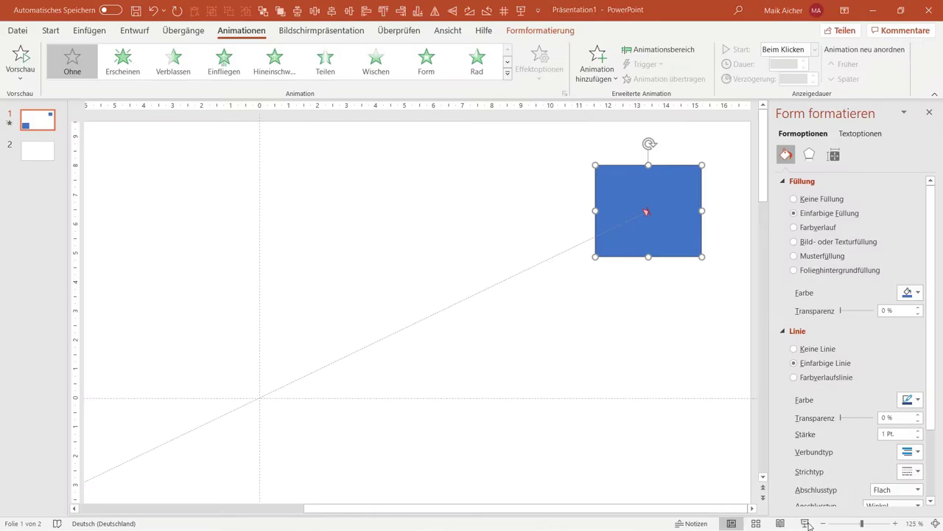
Step: Paste the small square onto slide 2, delete it from slide 1, and test the handoff
left_click(622, 173)
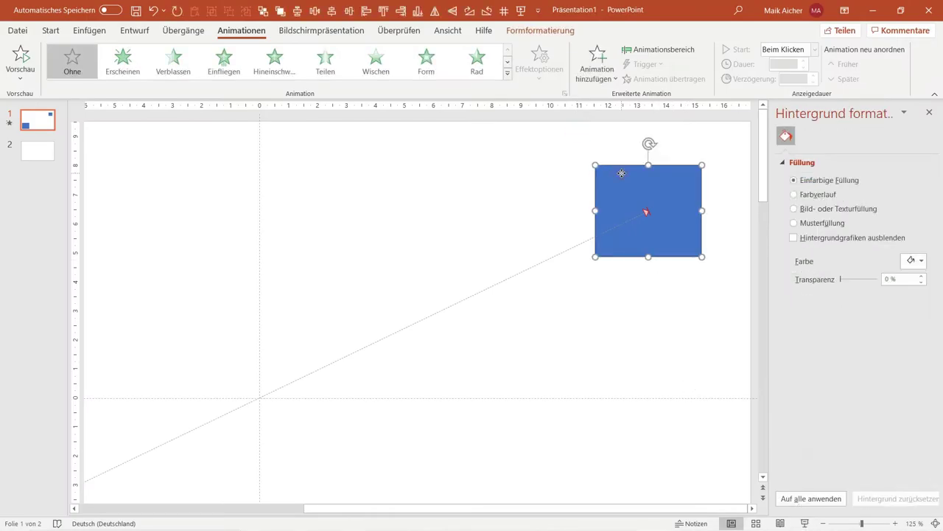
left_click(34, 149)
key("ctrl+v")
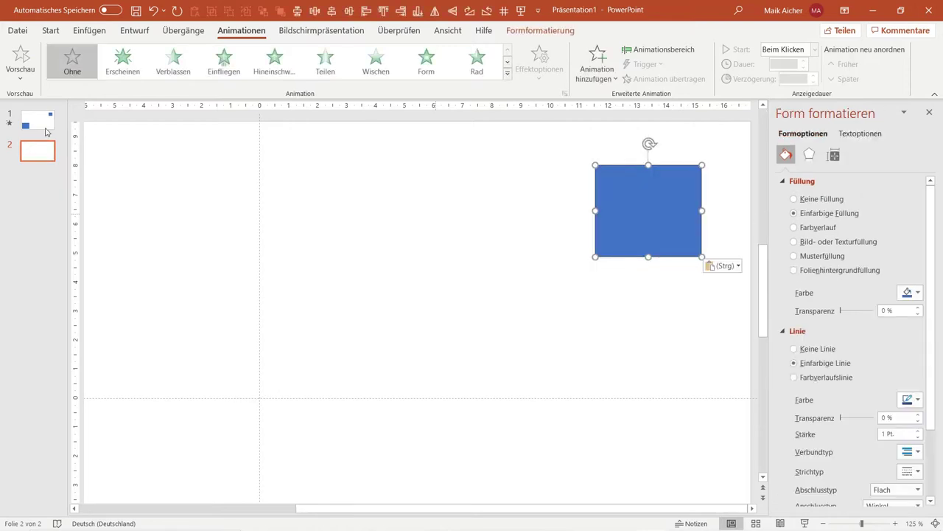
left_click(46, 131)
left_click(621, 190)
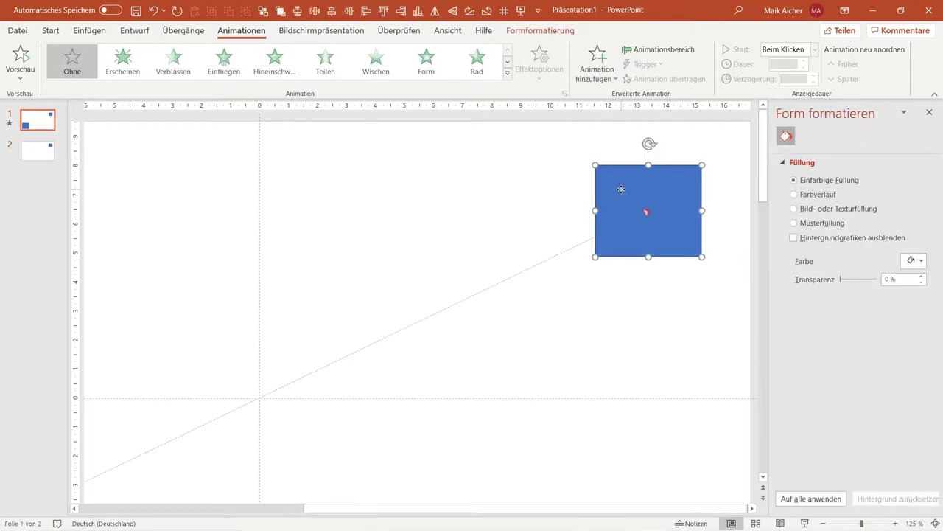
key("Delete")
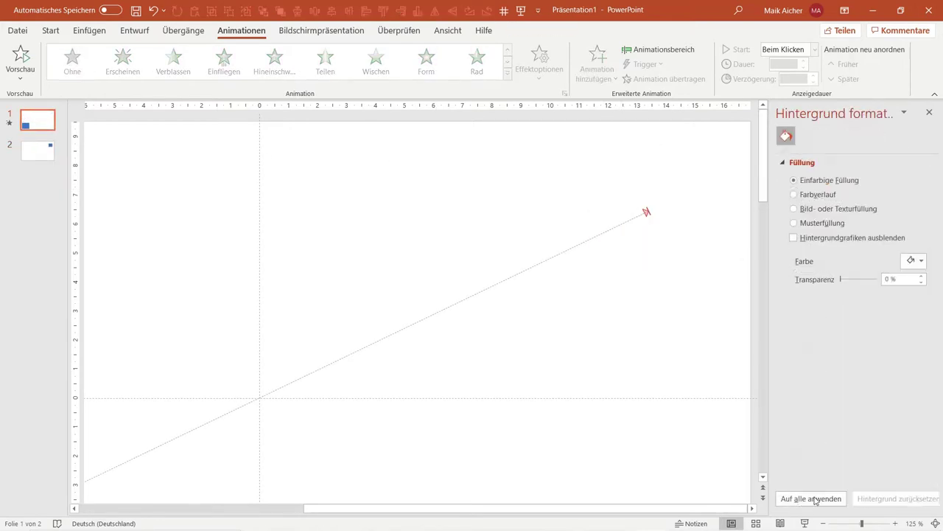
left_click(805, 523)
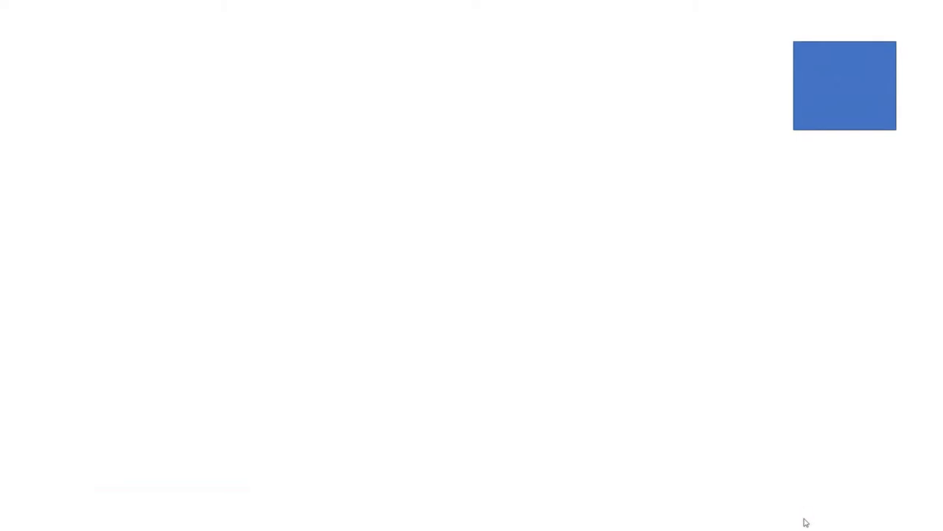
left_click(826, 467)
key("Escape")
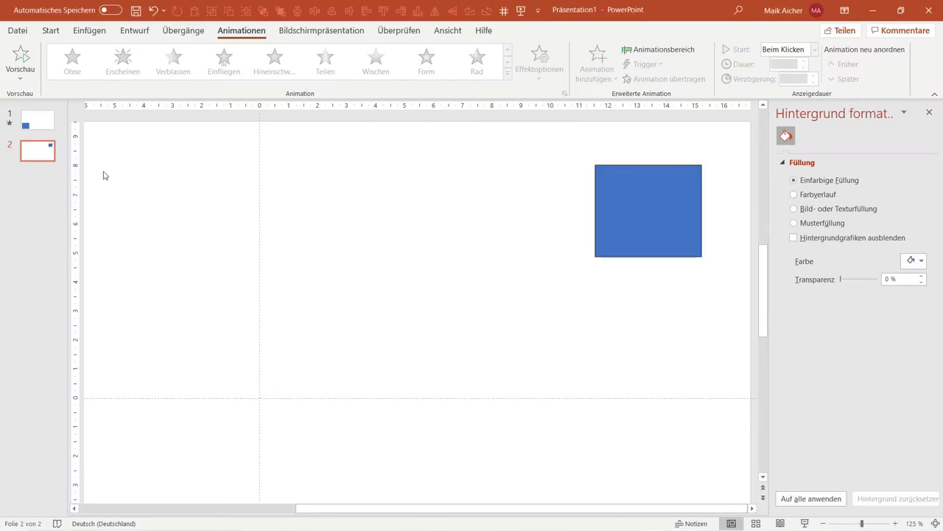
Step: Copy the square from slide 2 back onto slide 1 and close the Format Shape pane
left_click(639, 181)
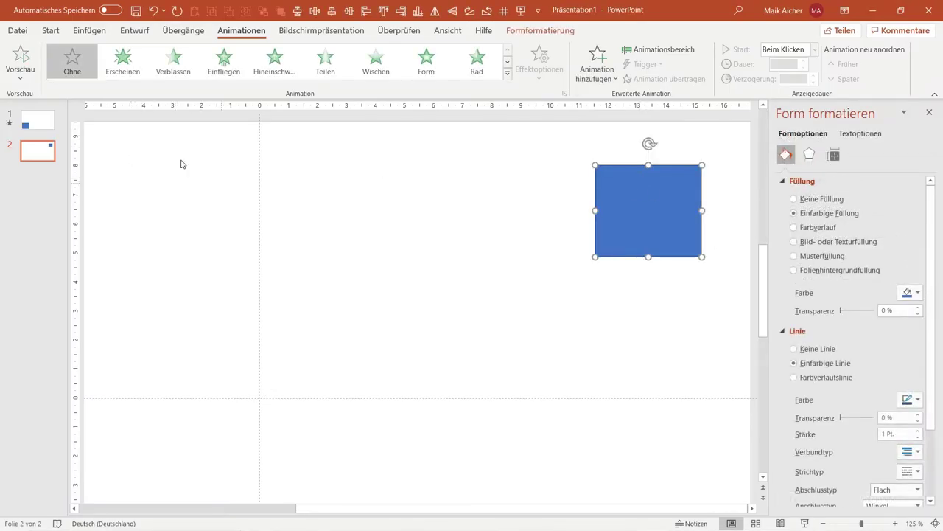
key("ctrl+c")
left_click(37, 120)
key("ctrl+v")
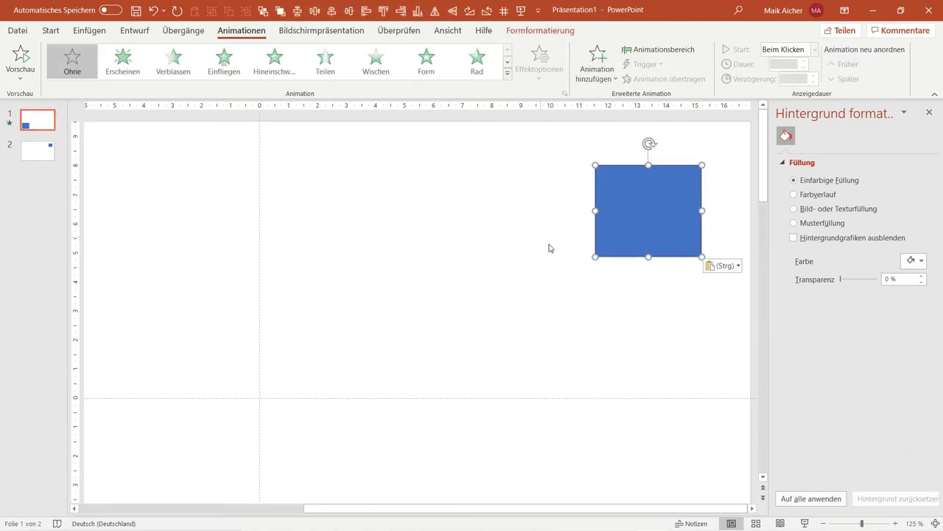
scroll(569, 259, "down", 5, "ctrl")
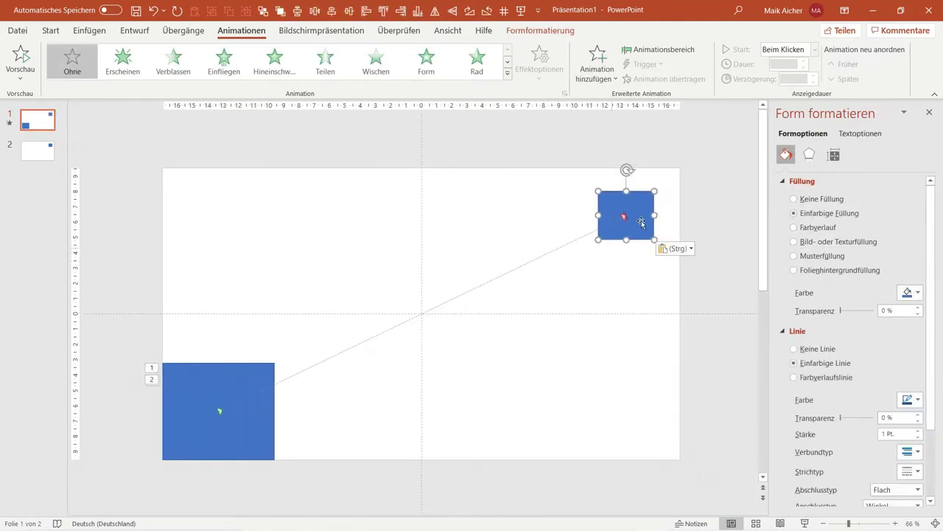
left_click(930, 112)
Step: Give the small square an Erscheinen entrance starting 'Nach Vorheriger'
left_click(667, 49)
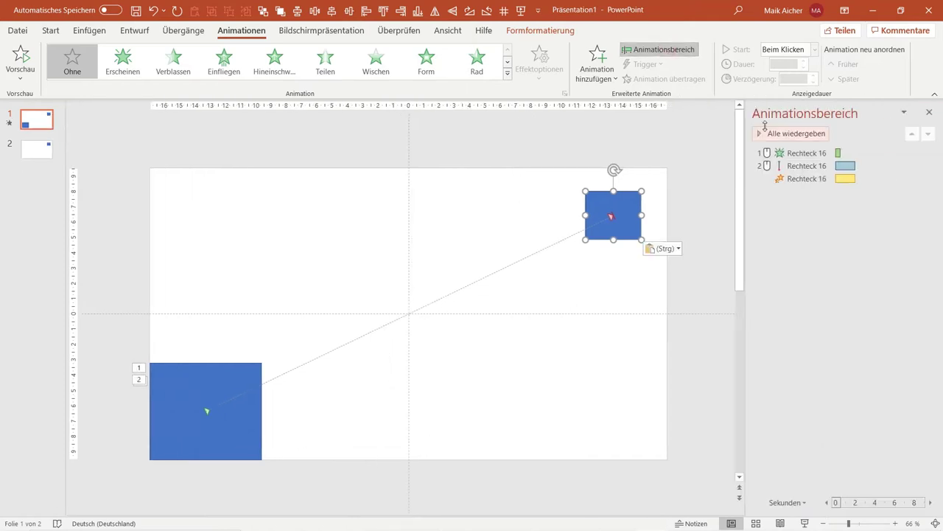
left_click(565, 189)
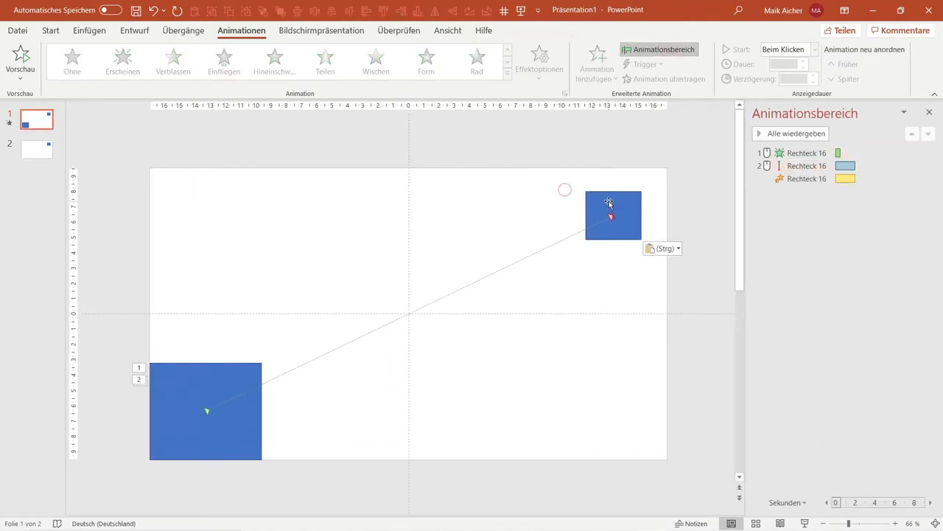
left_click(609, 204)
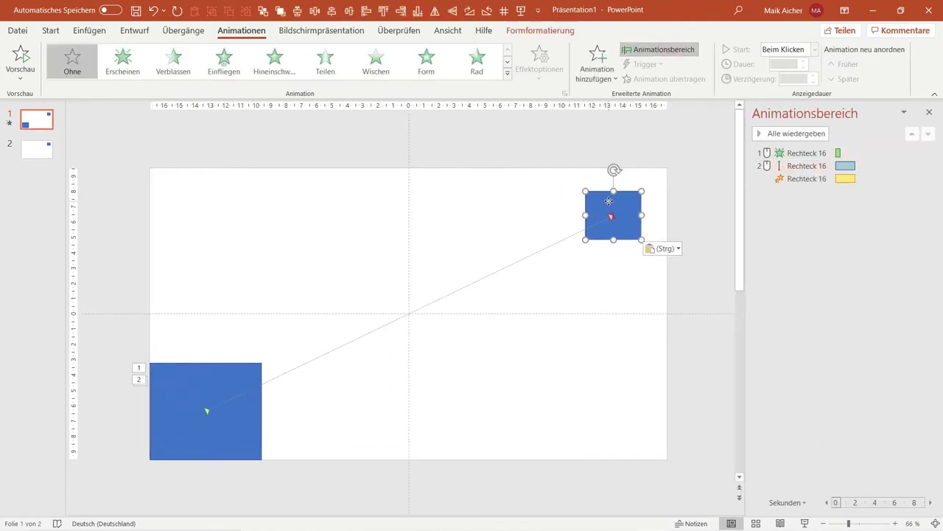
left_click(127, 68)
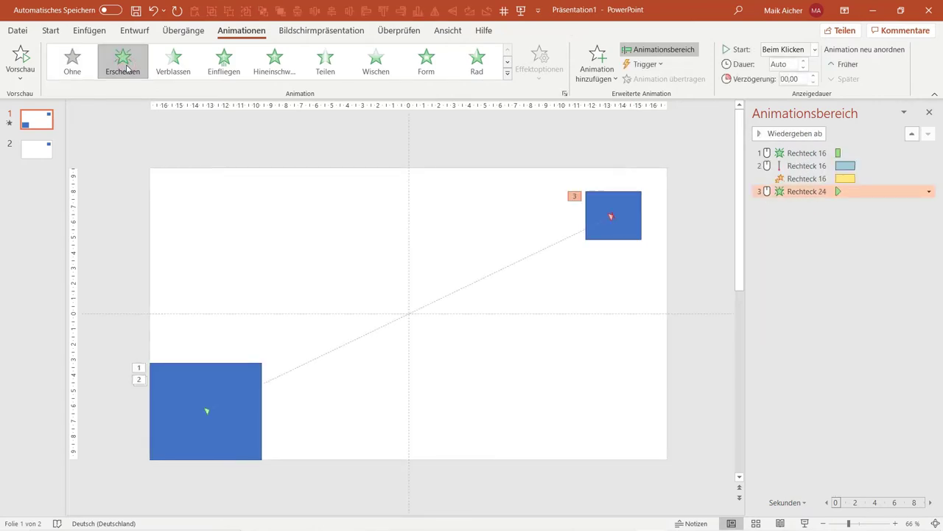
left_click(815, 50)
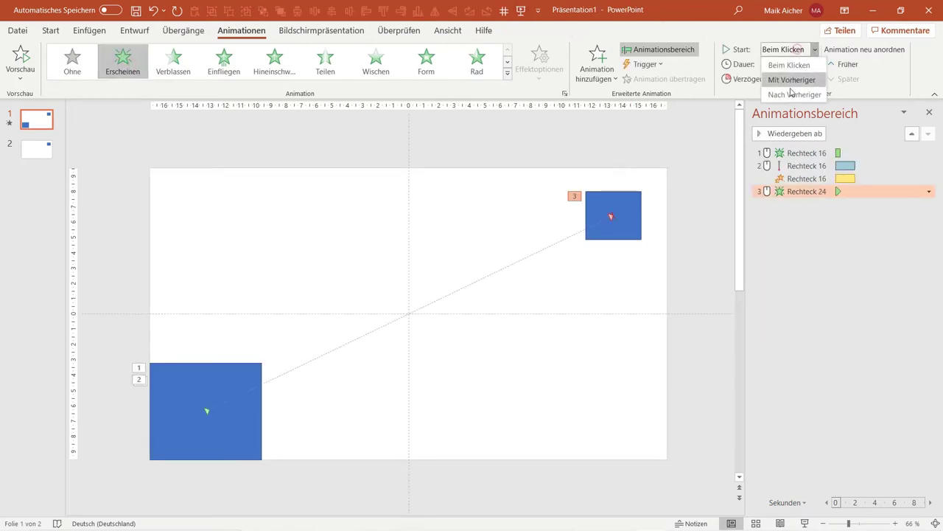
left_click(792, 93)
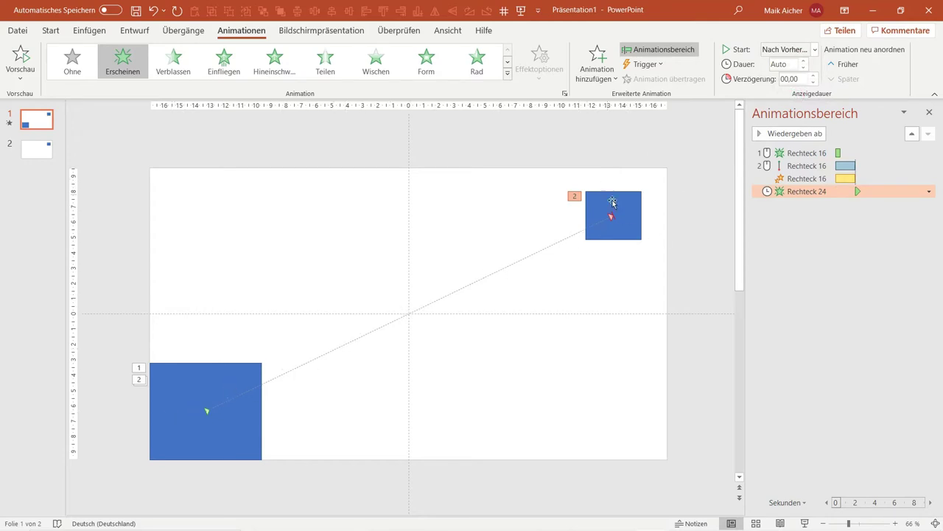
Step: Give the large square a Verschwinden exit starting 'Nach Vorheriger'
left_click(216, 368)
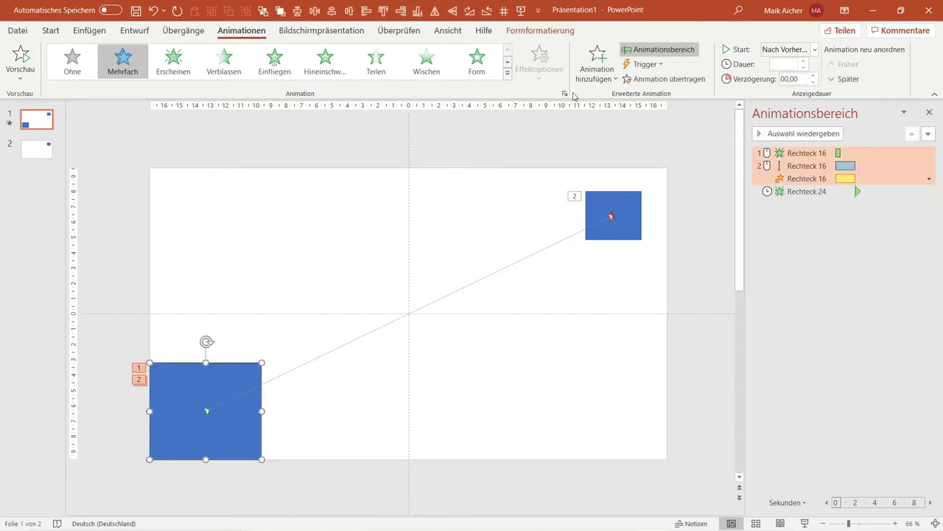
left_click(596, 63)
left_click(600, 409)
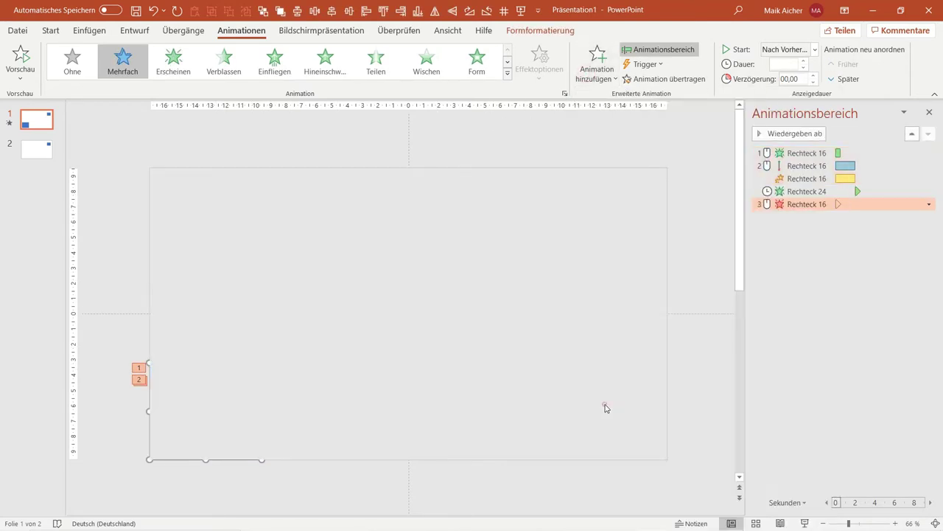
left_click(785, 49)
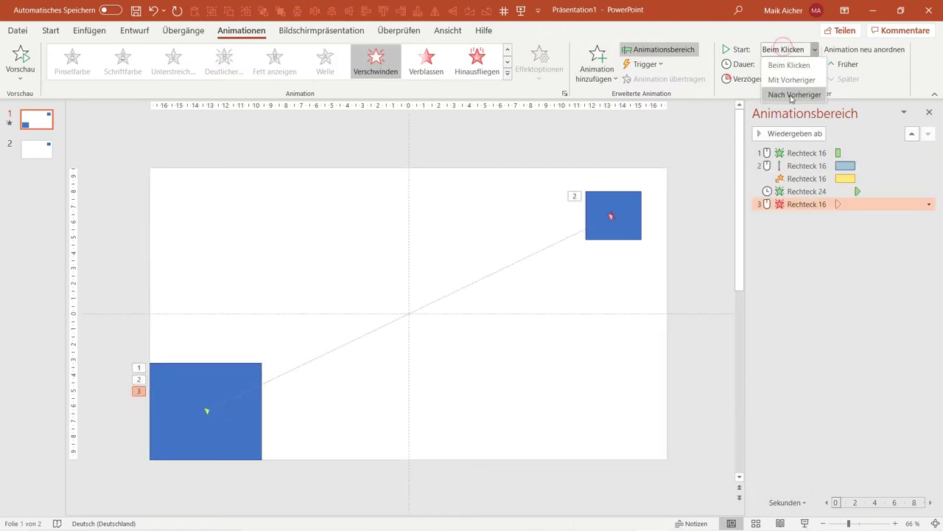
left_click(793, 94)
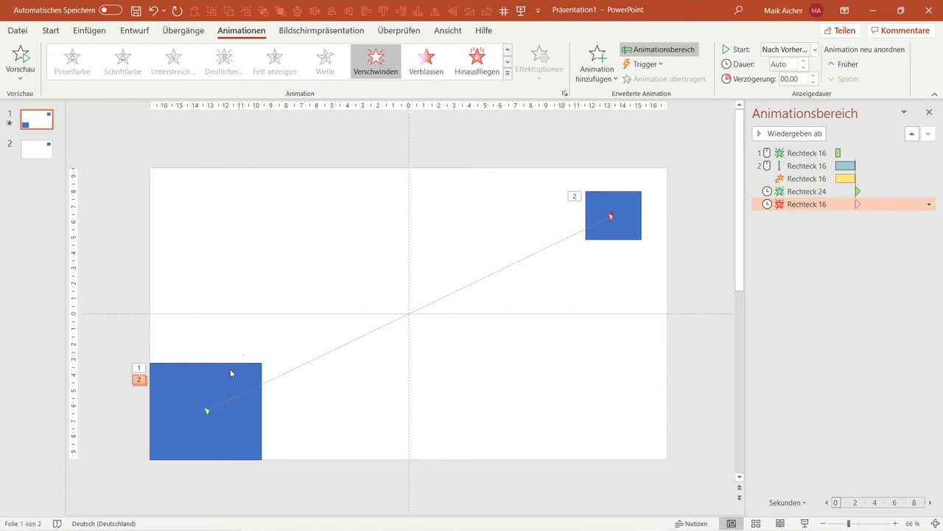
left_click(648, 281)
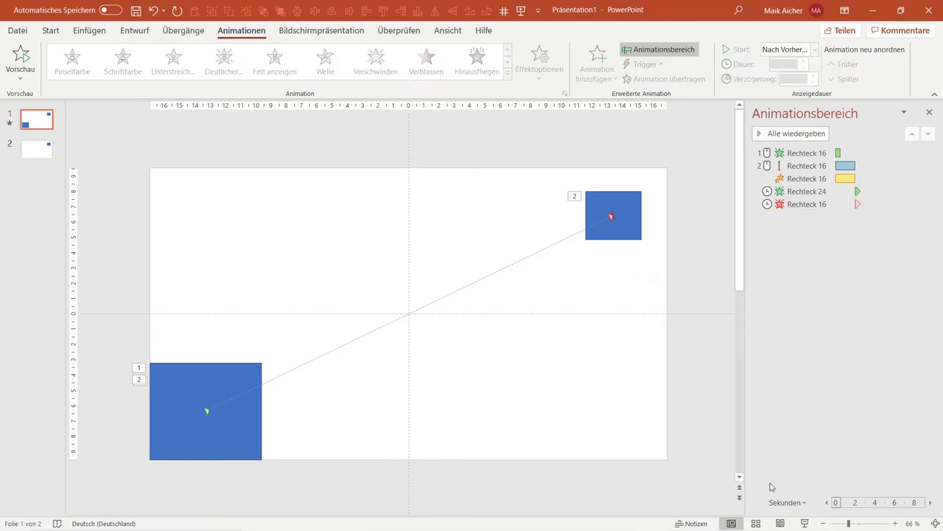
Step: Preview the current animation in the slide show, then exit it
mouse_move(809, 524)
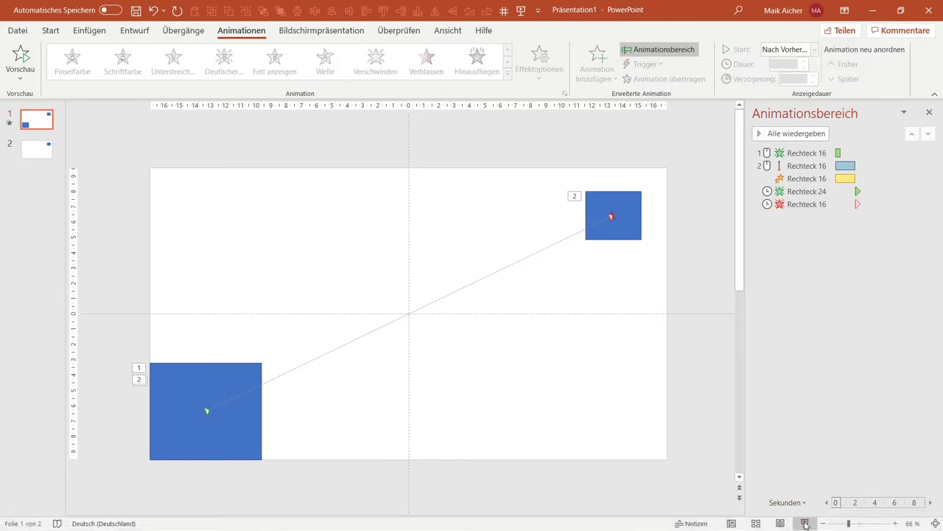
left_click(804, 522)
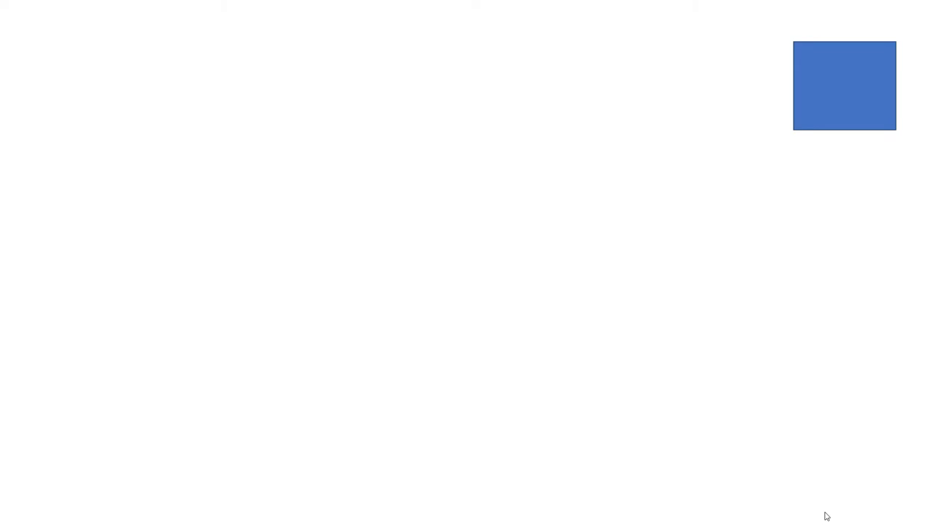
key("Escape")
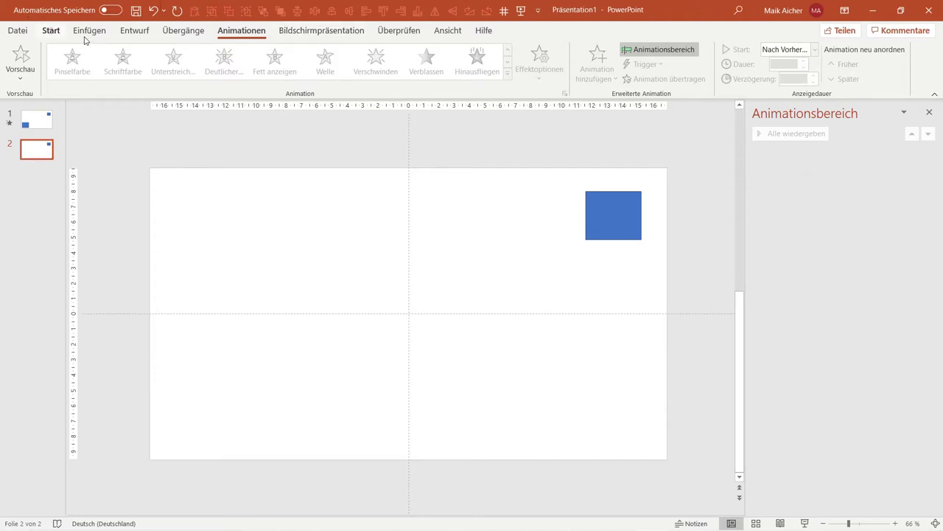
Step: Draw a circle near the centre of slide 2 beside the square
left_click(51, 31)
left_click(613, 51)
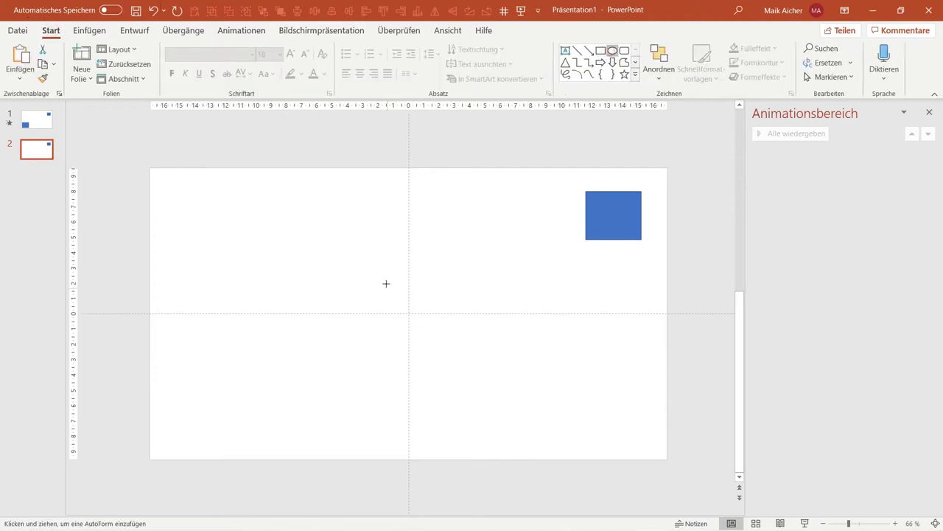
left_click_drag(386, 283, 453, 346)
Step: Play the slide show from slide 1 to check the square's handoff into slide 2
left_click(35, 112)
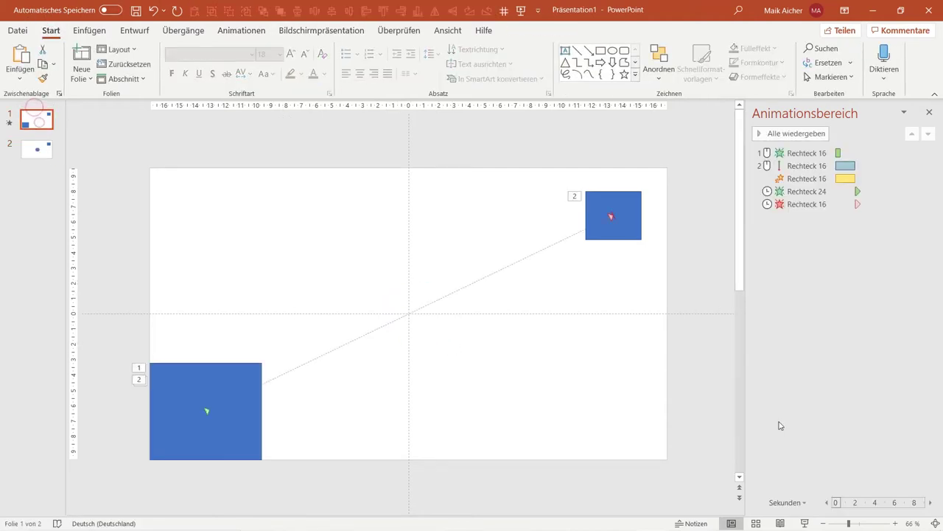
left_click(805, 523)
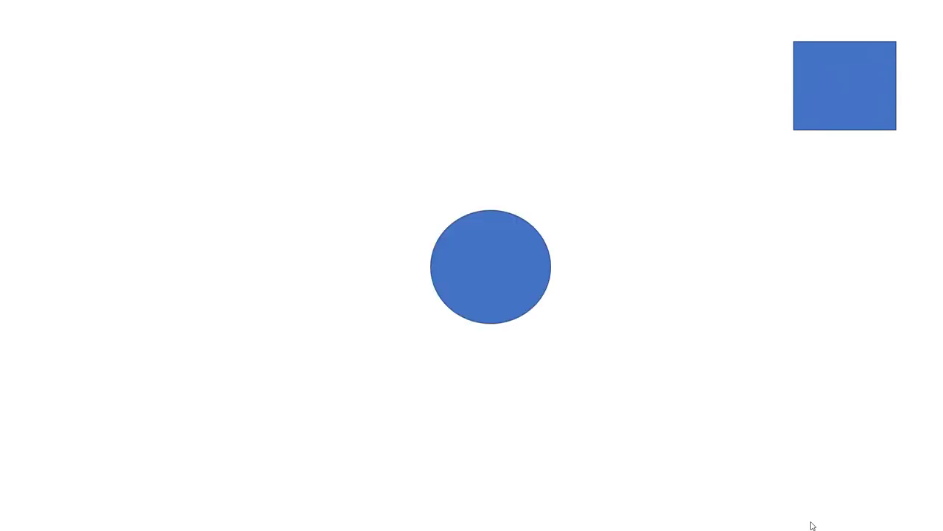
key("Escape")
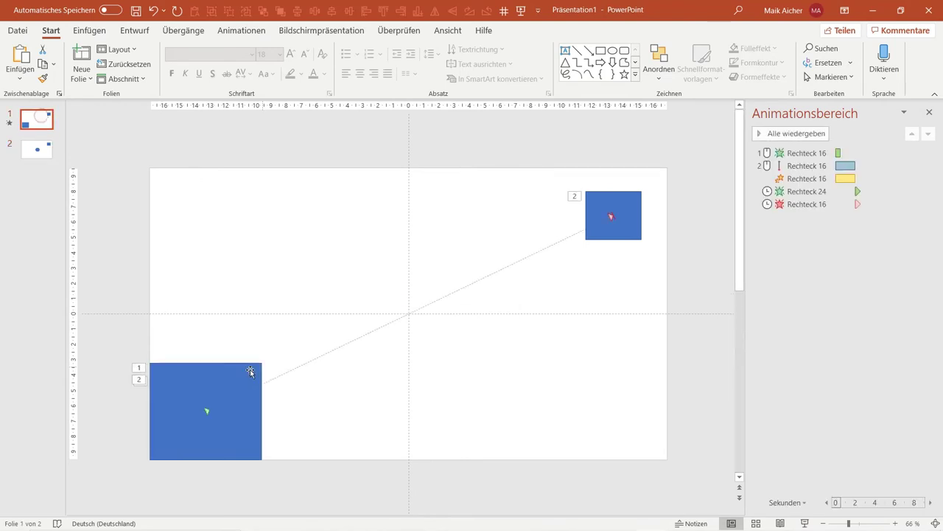
left_click(458, 157)
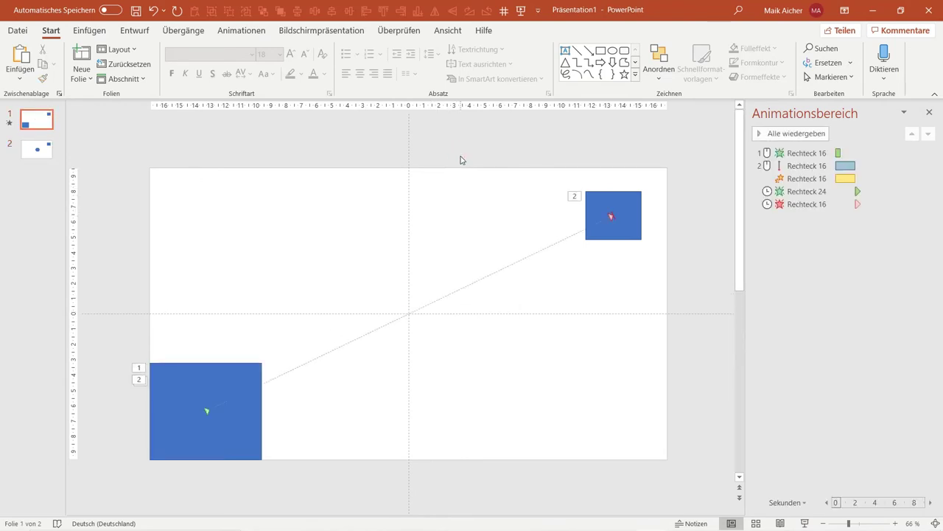